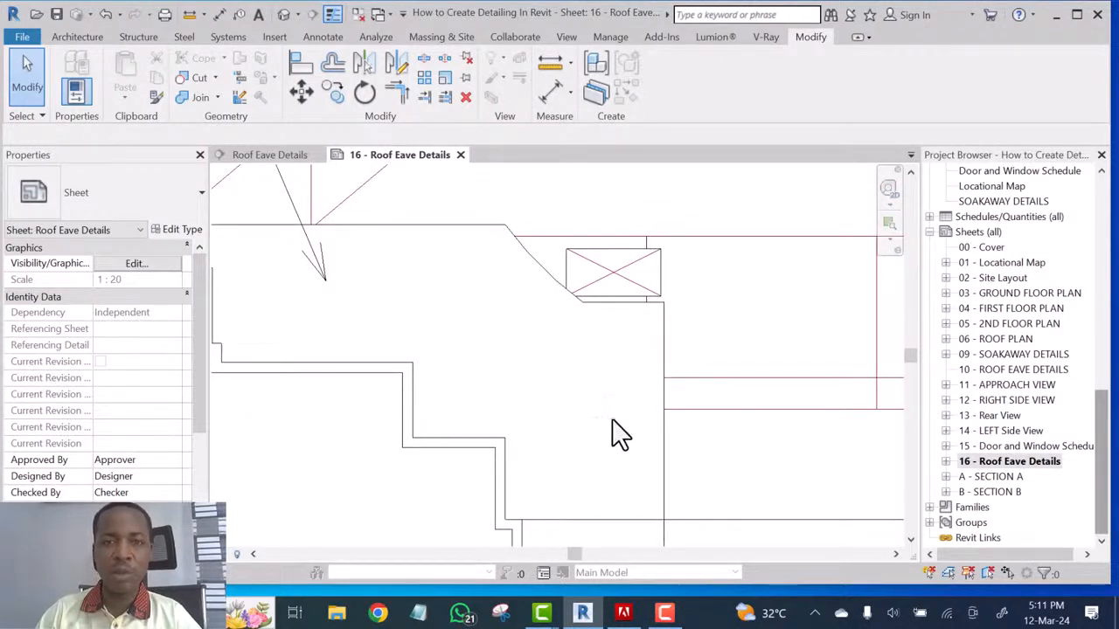
scroll(611, 418, "down", 5)
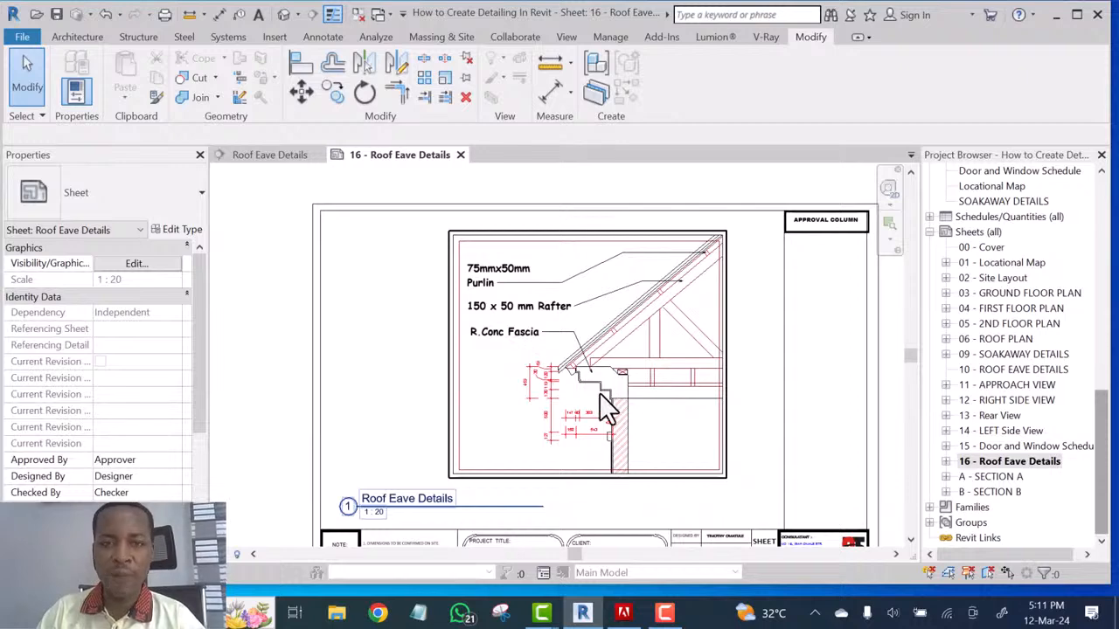
left_click(535, 201)
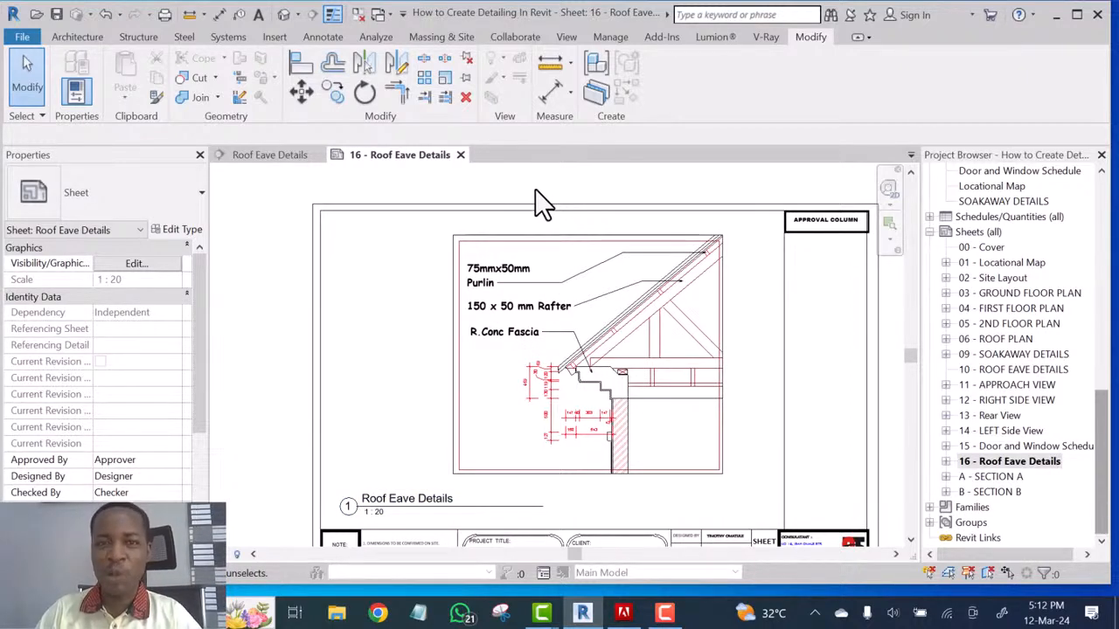
left_click(452, 277)
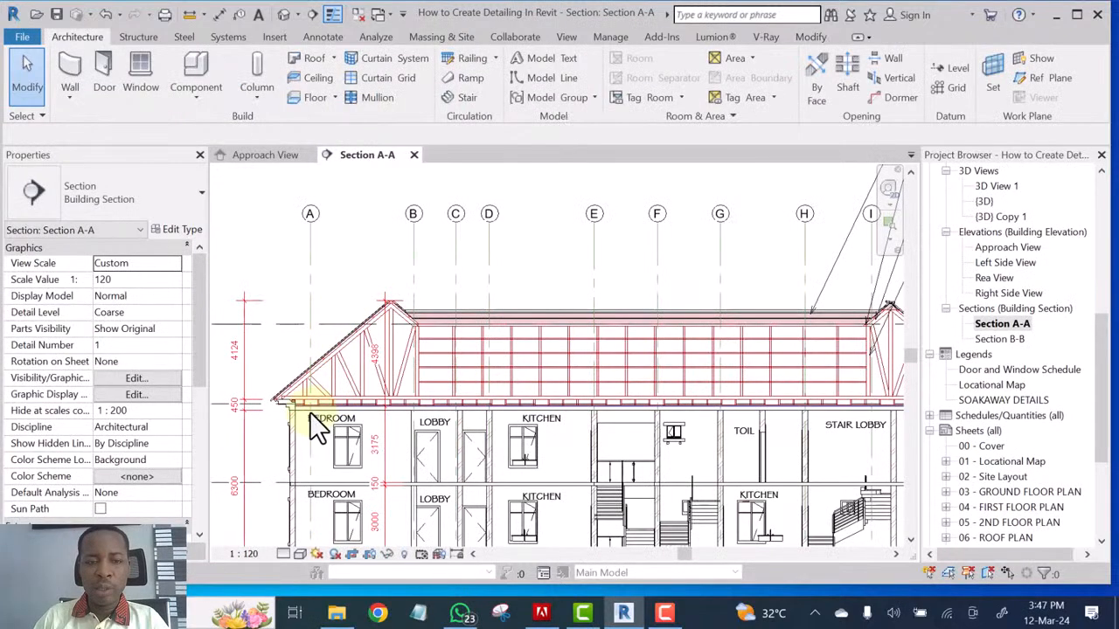
Examine the roof truss and eave above the bedroom at the left end of Section A-A
scroll(287, 394, "up", 3)
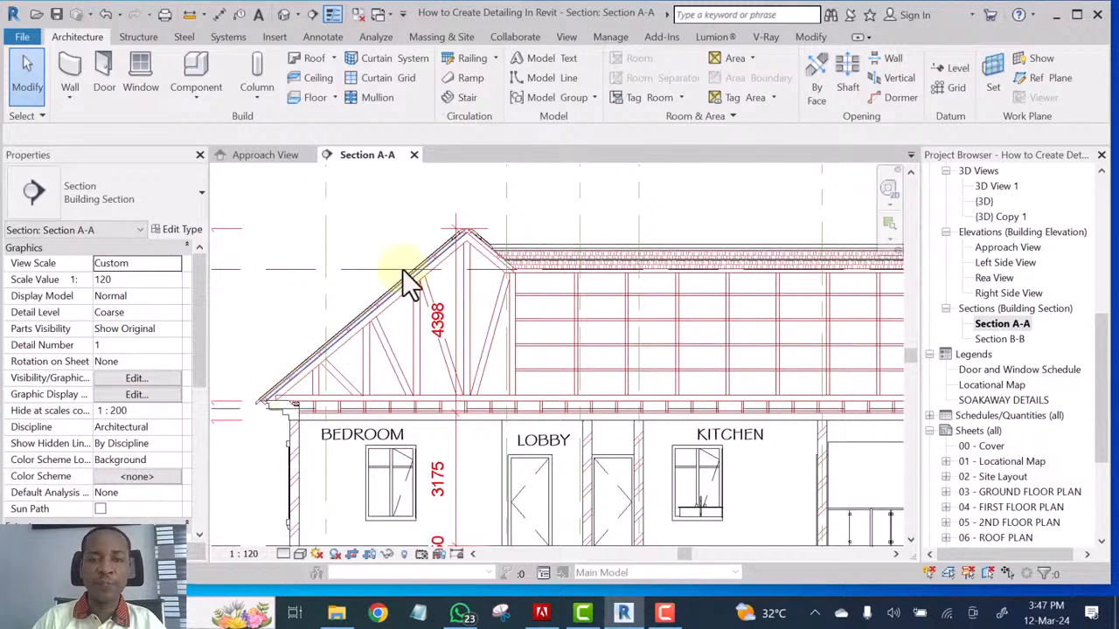
scroll(397, 219, "down", 3)
scroll(362, 324, "up", 5)
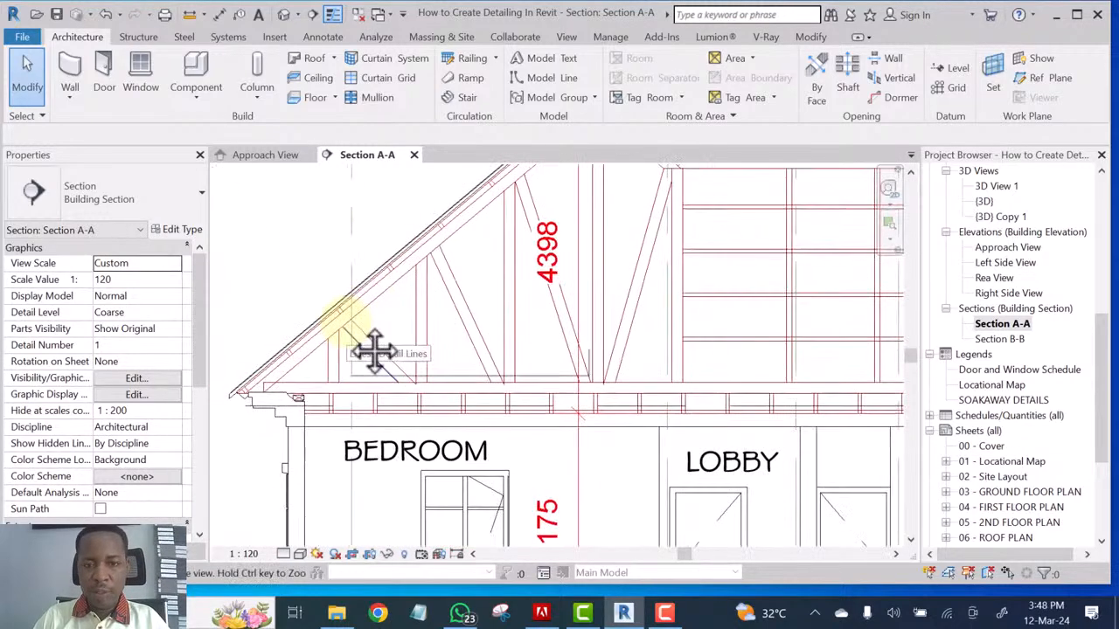
scroll(389, 298, "up", 2)
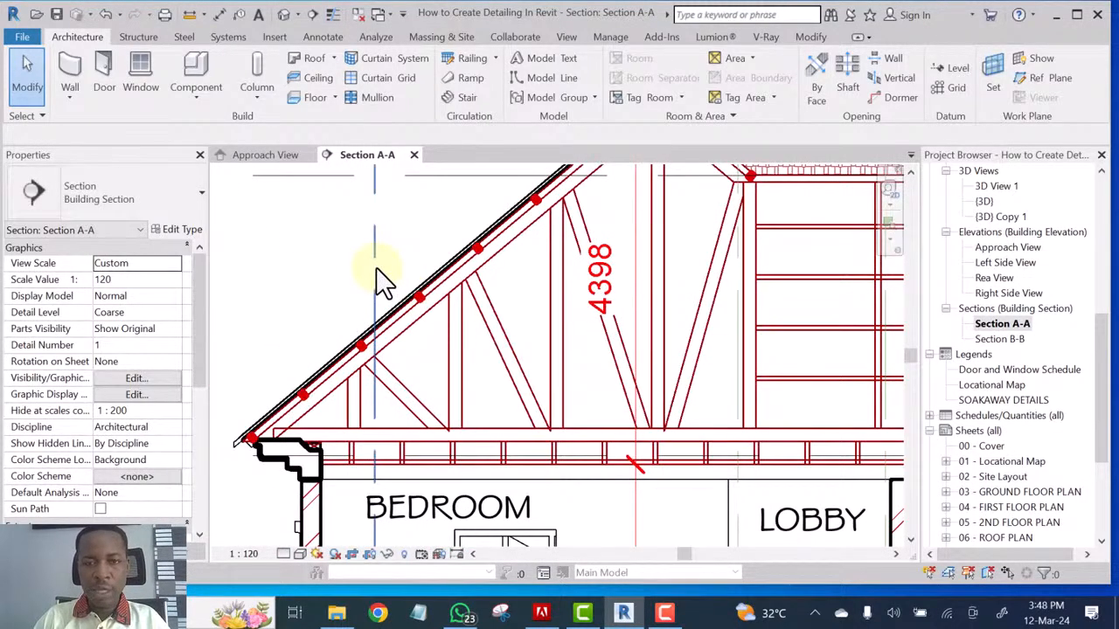
Save the project as How to Create Detailing In Revit.rvt in the Revit Tutorial Masterclass folder, with a maximum of 1 backup
left_click(23, 39)
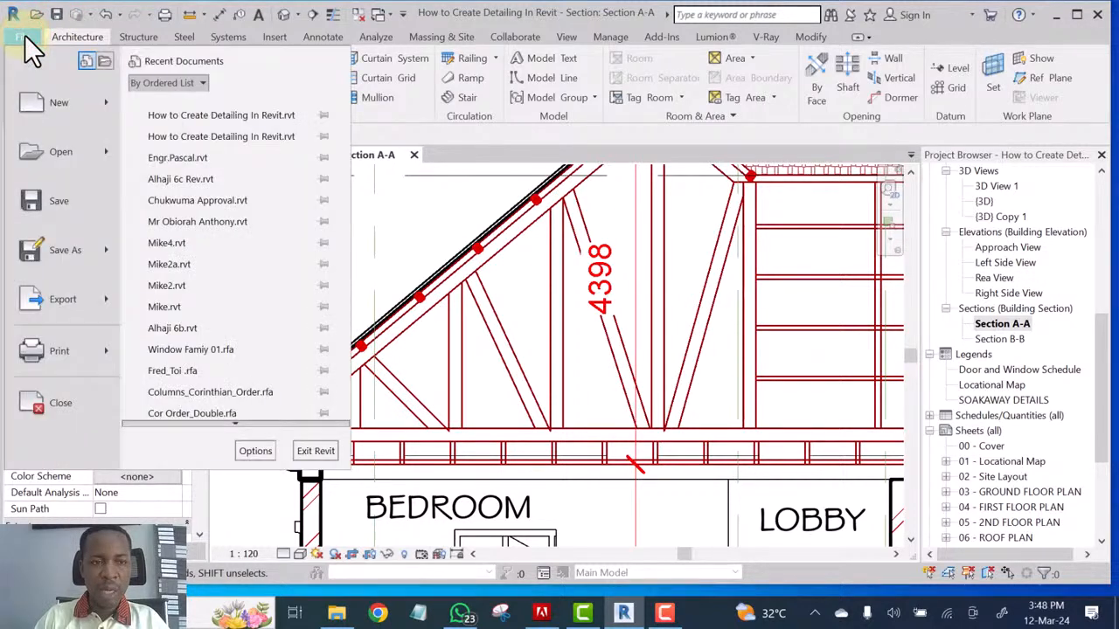
left_click(77, 258)
left_click(192, 179)
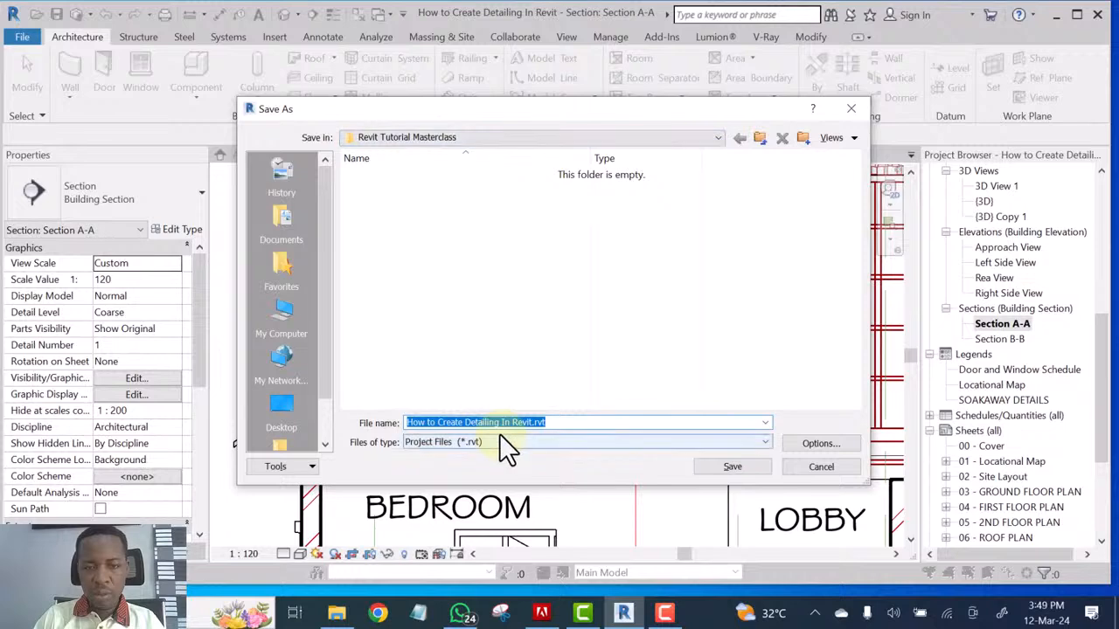
left_click(818, 441)
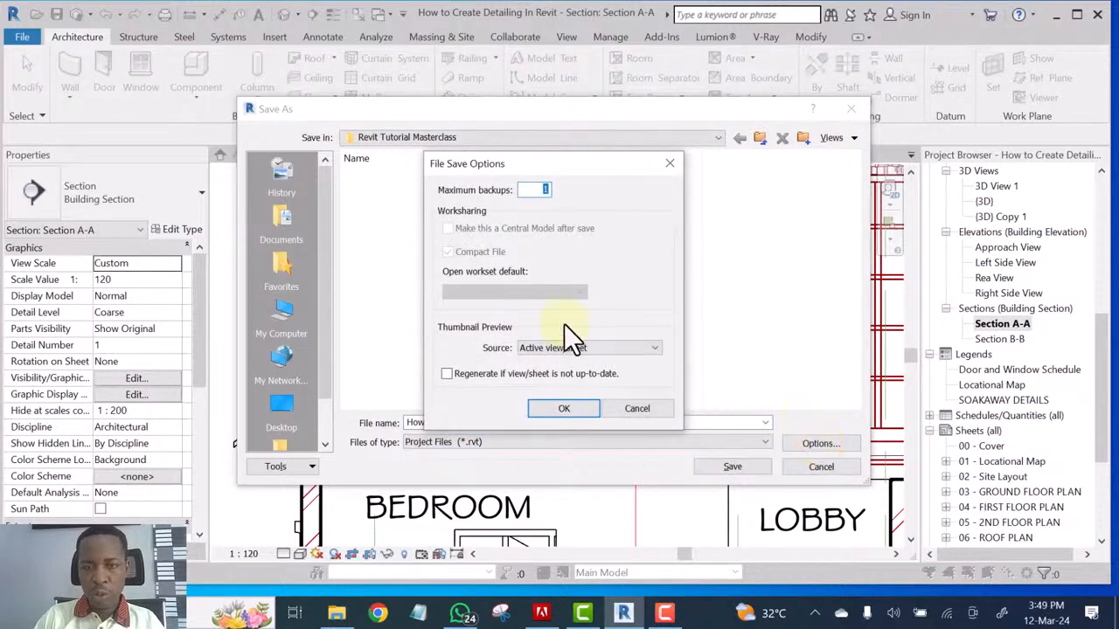
left_click(552, 407)
left_click(726, 464)
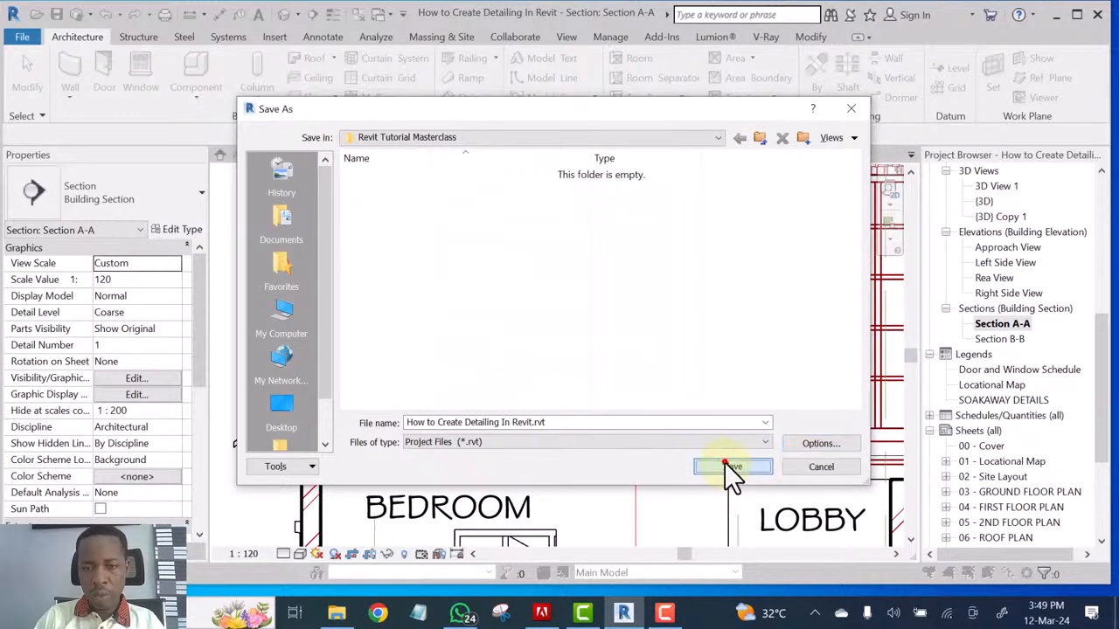
Create a rectangular callout in Section A-A around the left roof eave, from inside the top-floor bedroom to outside the 4124 dimension
scroll(285, 351, "down", 3)
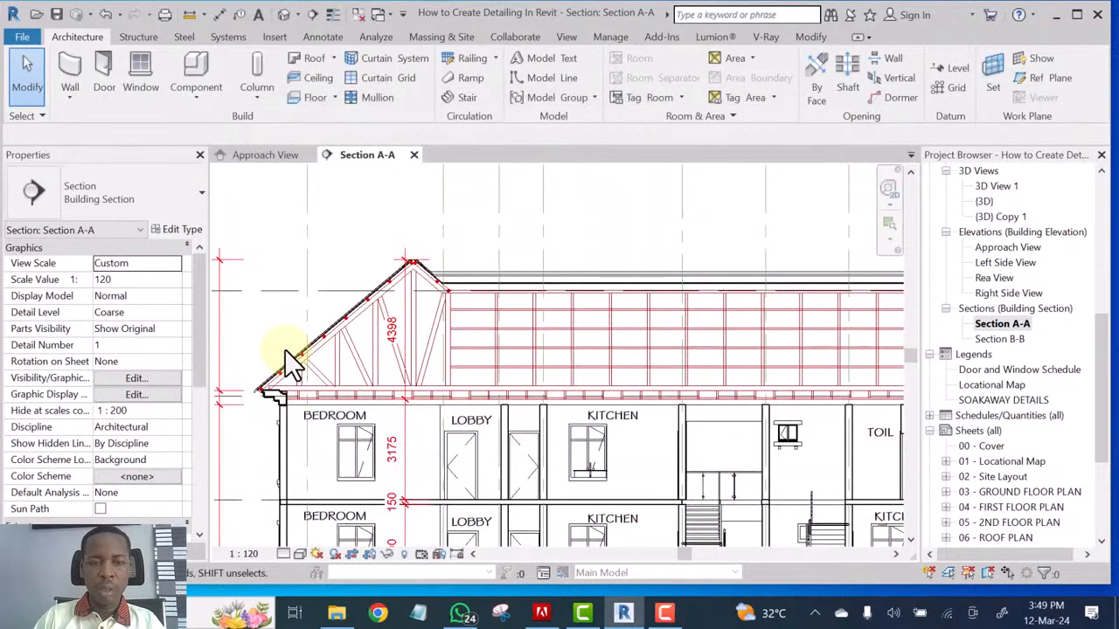
scroll(285, 350, "up", 3)
middle_click_drag(286, 351, 363, 323)
scroll(324, 297, "up", 1)
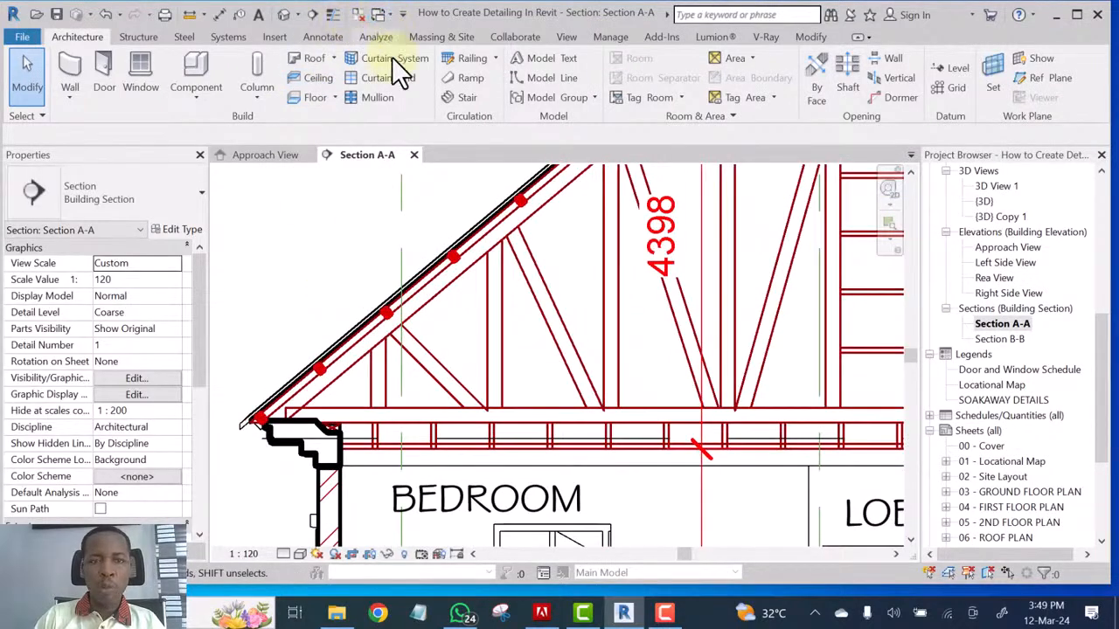
left_click(566, 37)
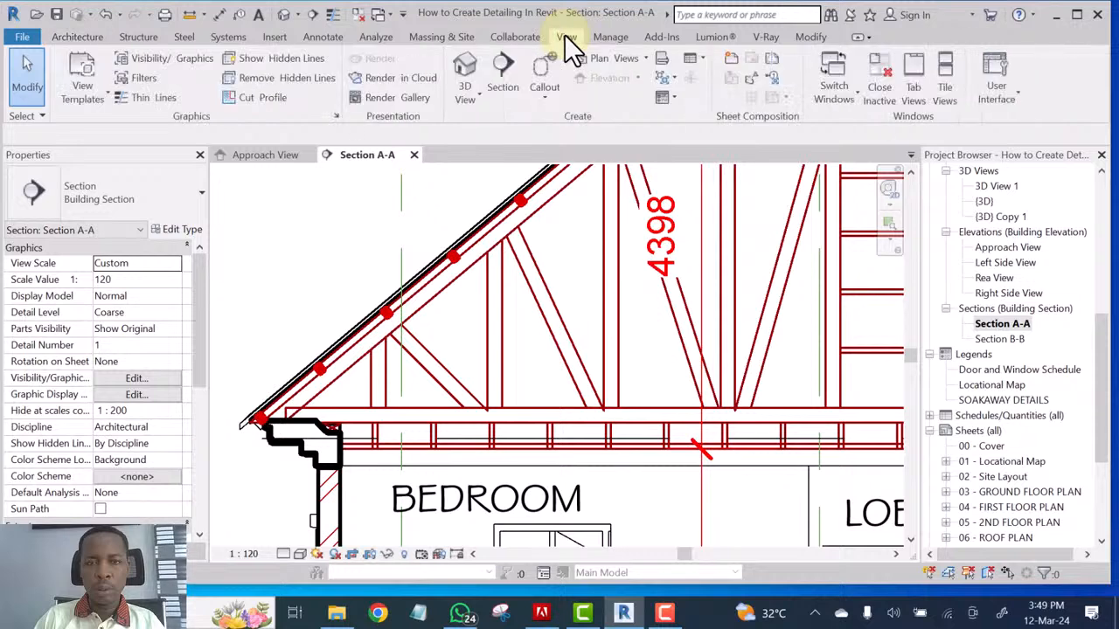
left_click(542, 98)
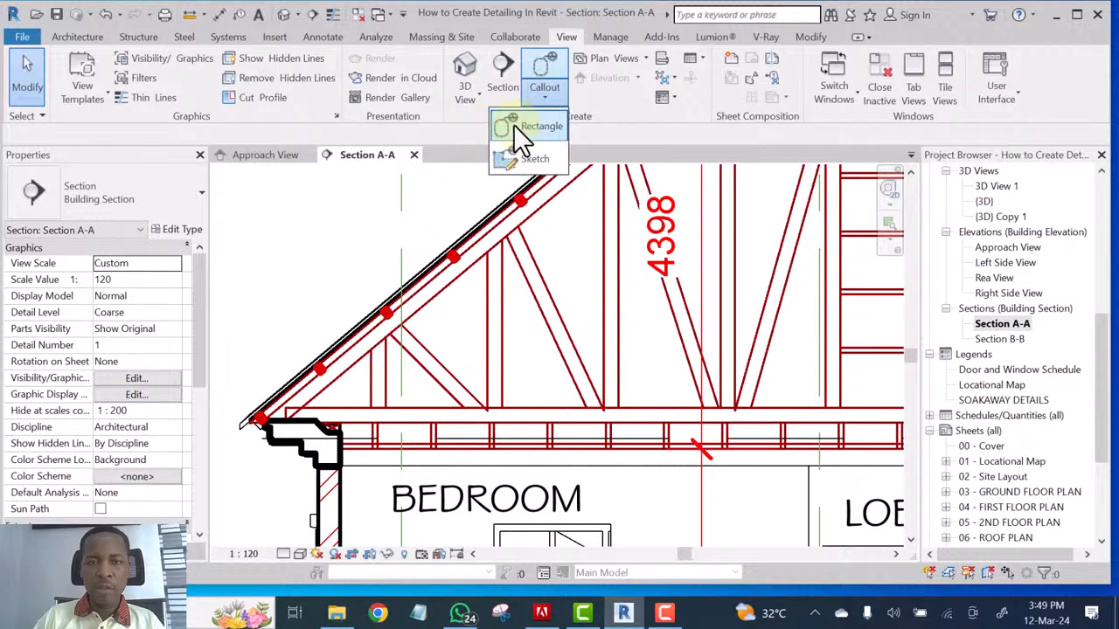
left_click(520, 127)
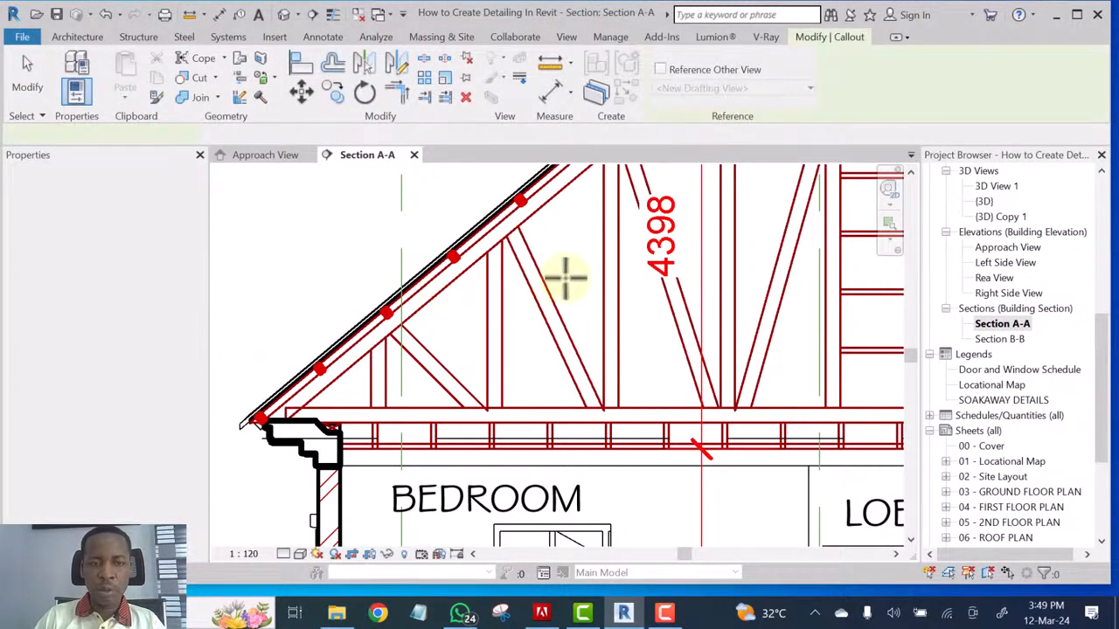
scroll(627, 264, "down", 3)
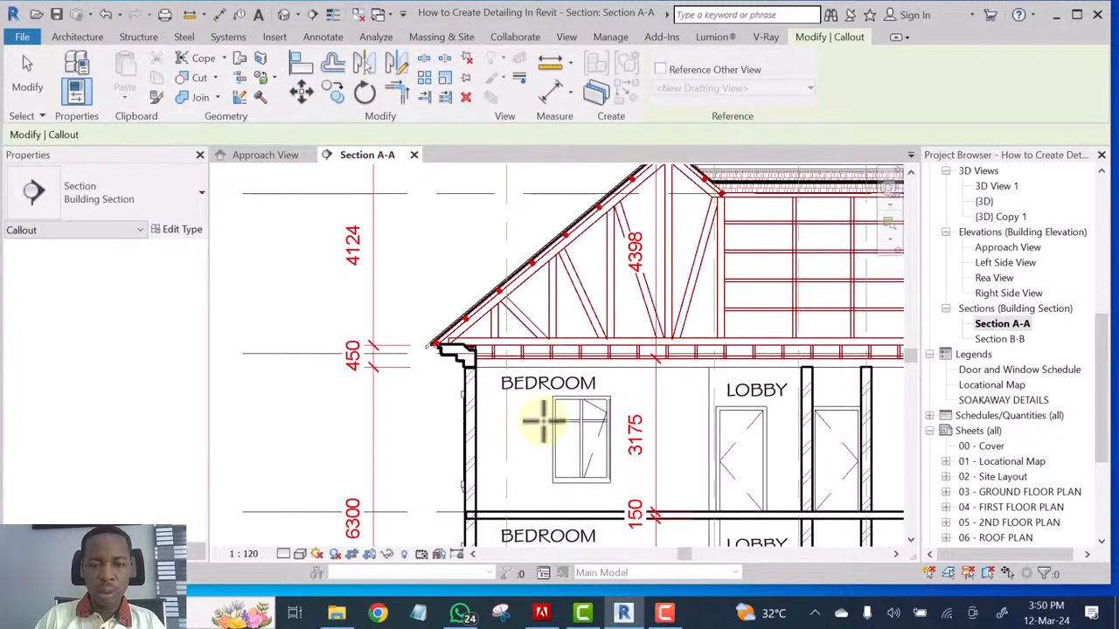
left_click(543, 420)
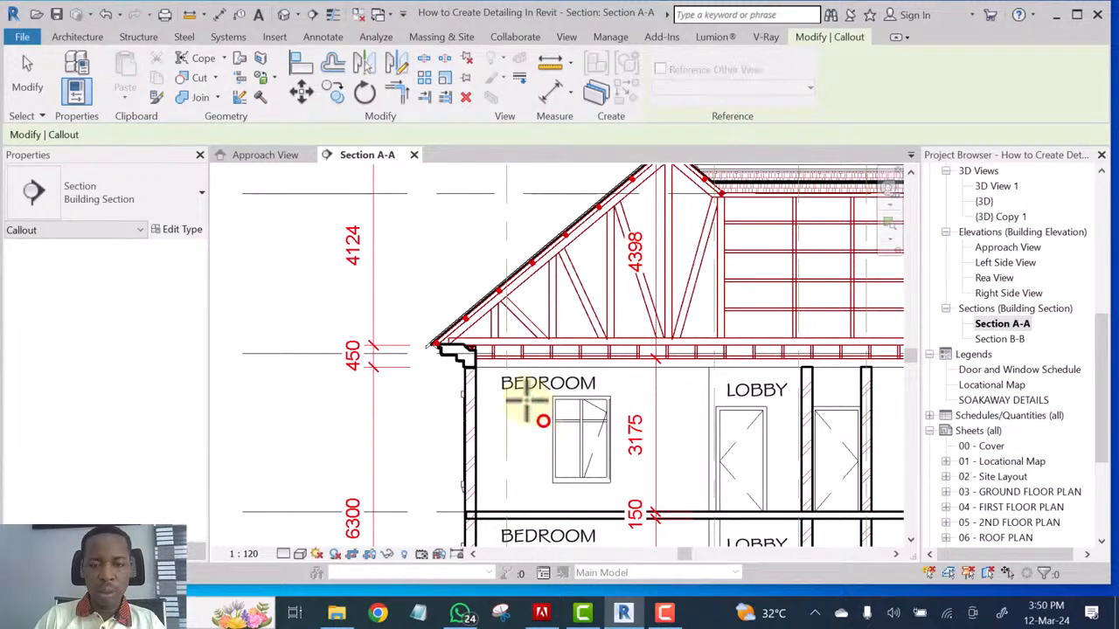
left_click(295, 236)
key("Escape")
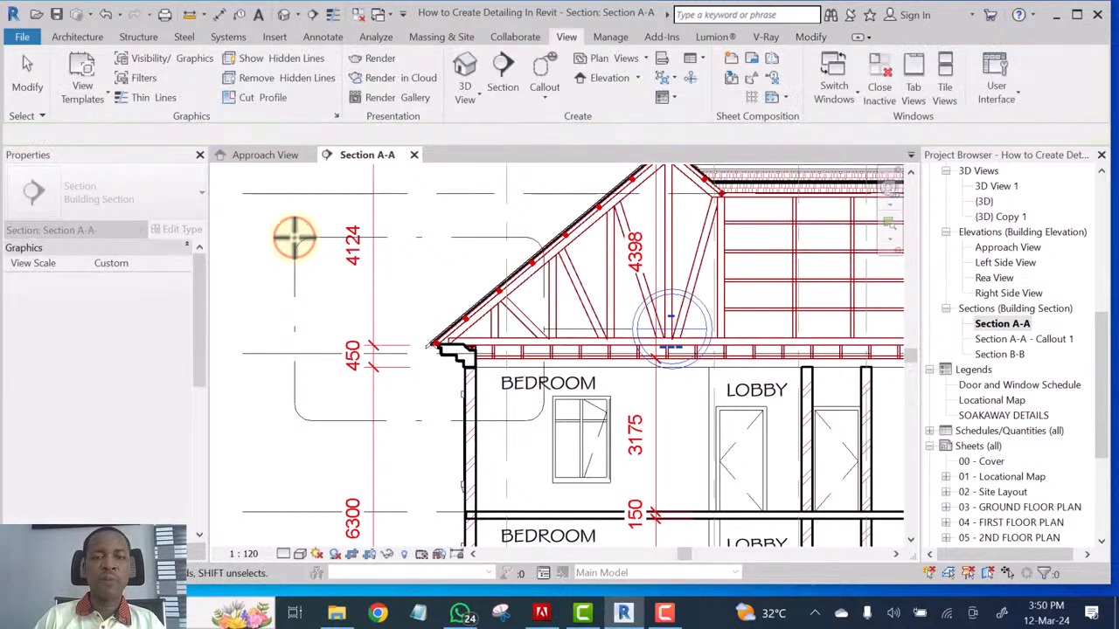
Move the callout head out of the roof truss to the empty area outside the building, left of the callout boundary
left_click(297, 278)
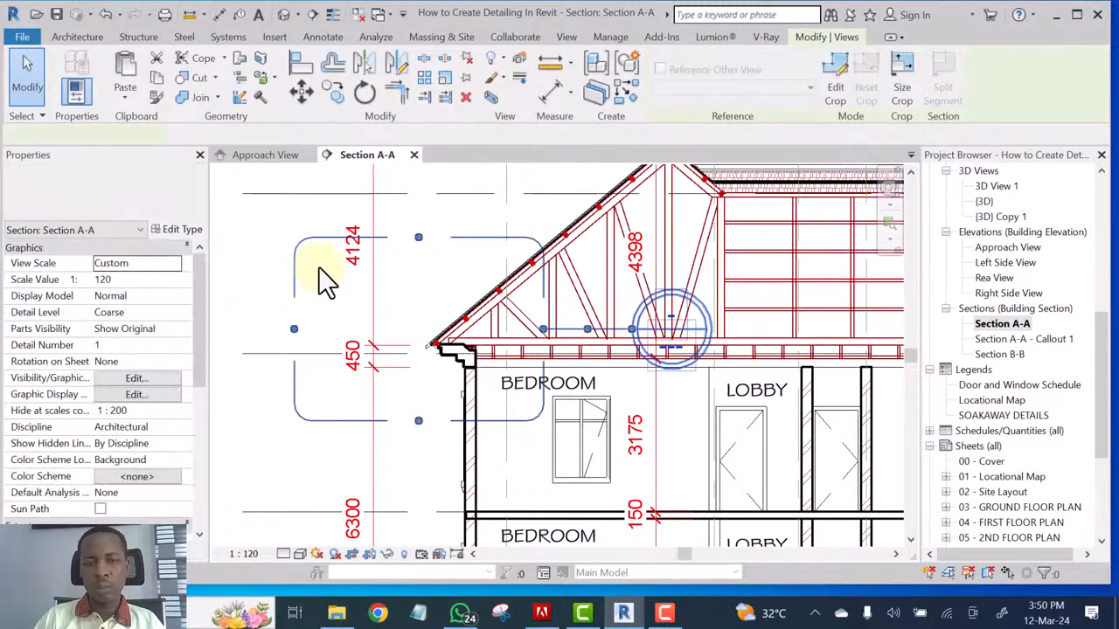
double_click(644, 325)
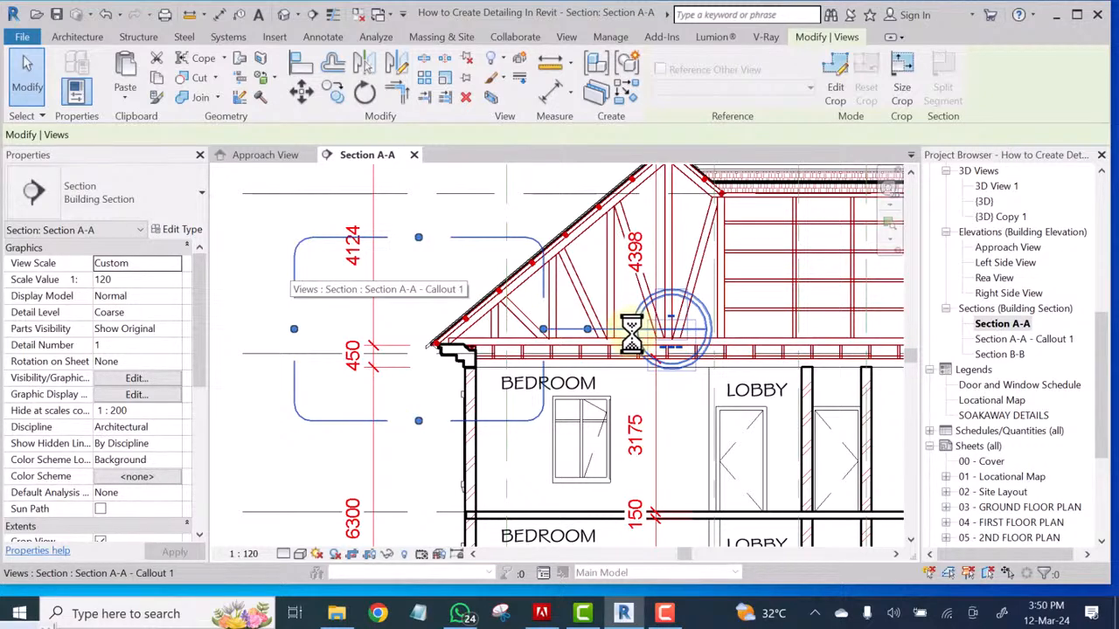
left_click_drag(629, 327, 232, 312)
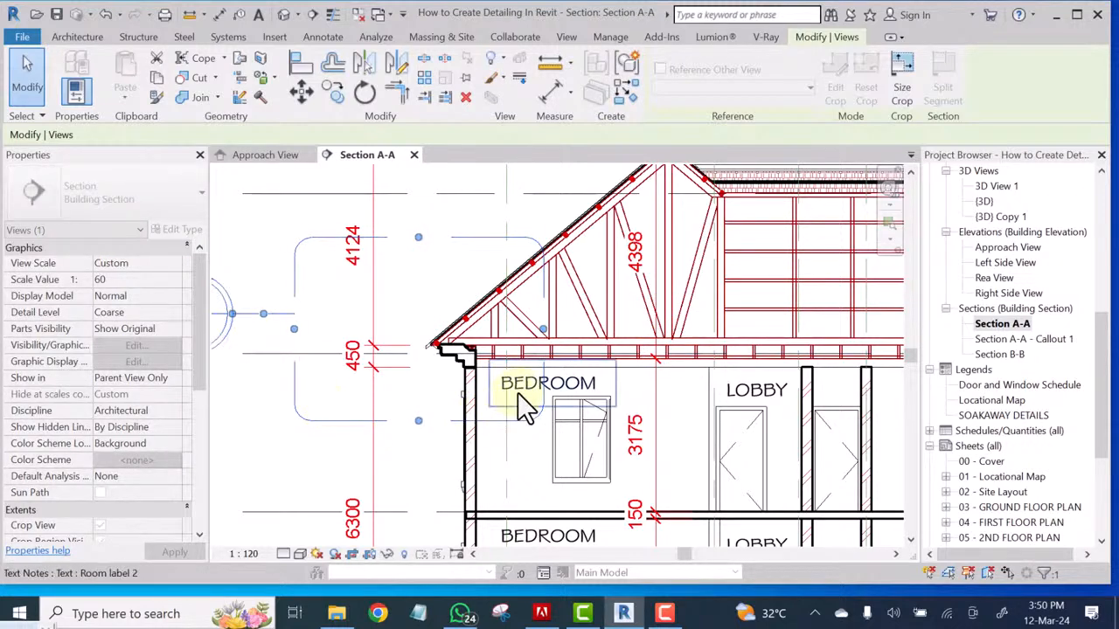
scroll(500, 351, "down", 3)
scroll(437, 359, "up", 3)
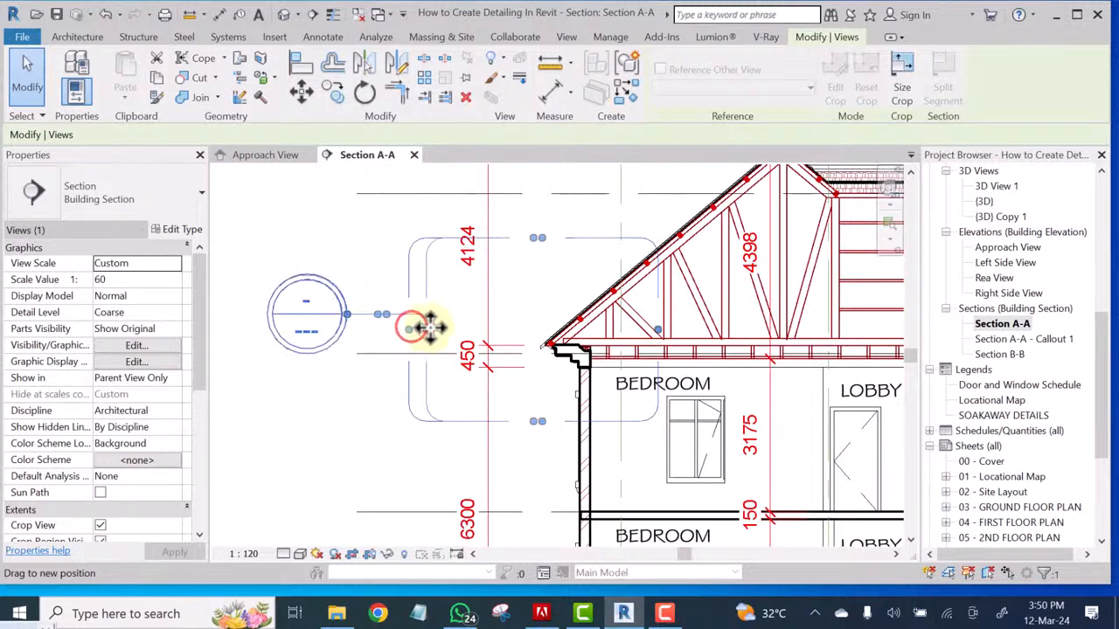
Adjust the callout boundary by pulling its outer left edge slightly inward and raising its upper edge to include more of the roof slope
left_click_drag(415, 325, 429, 329)
scroll(367, 419, "down", 2)
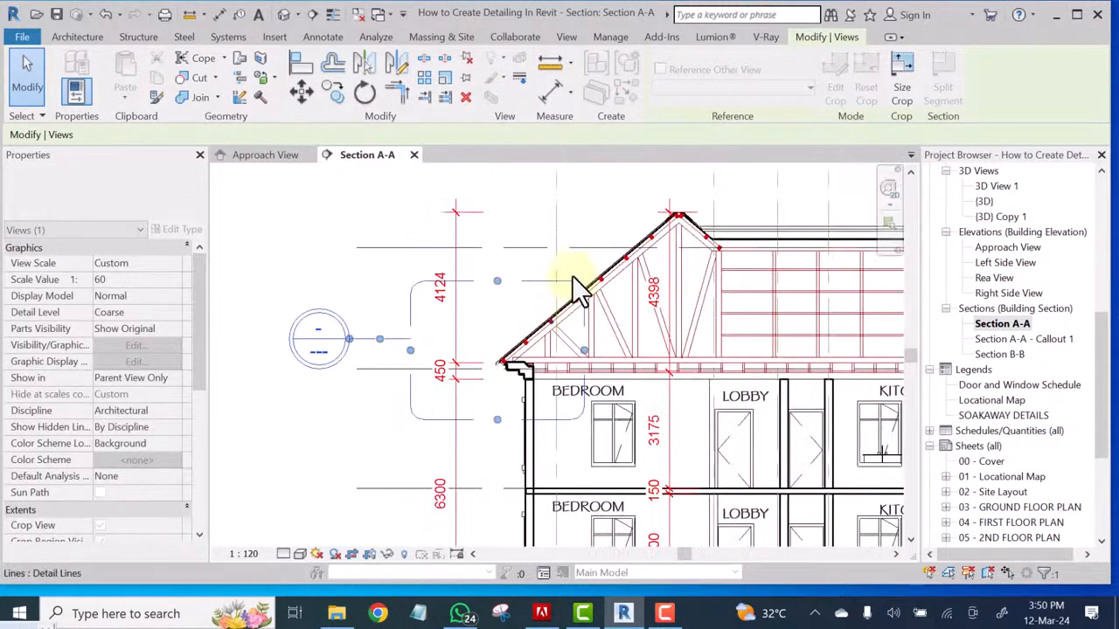
left_click_drag(491, 281, 509, 262)
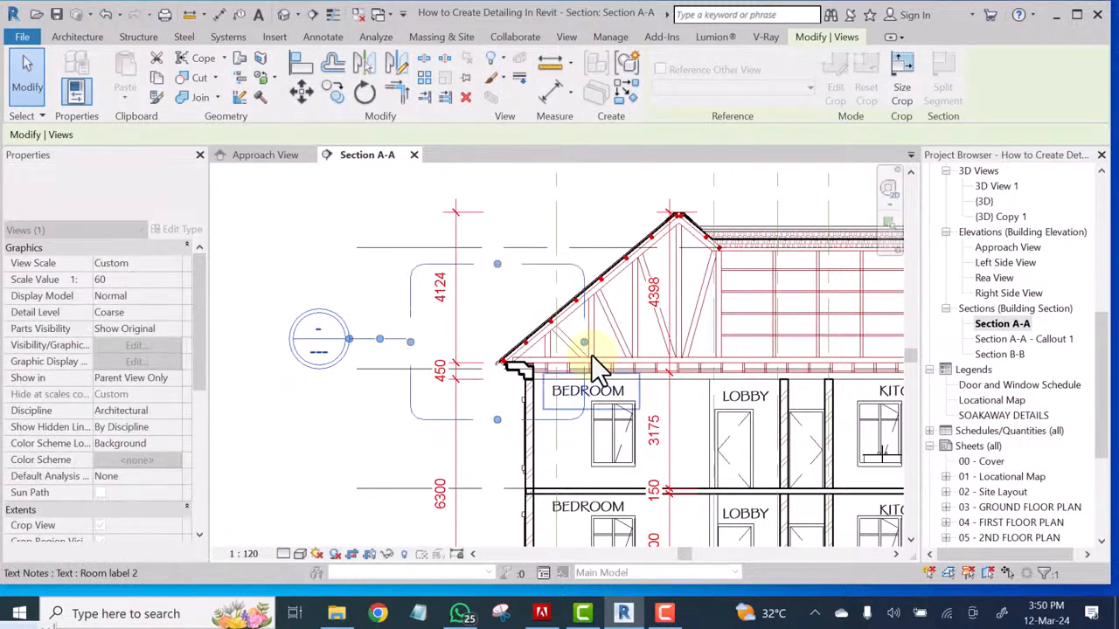
scroll(583, 375, "up", 2)
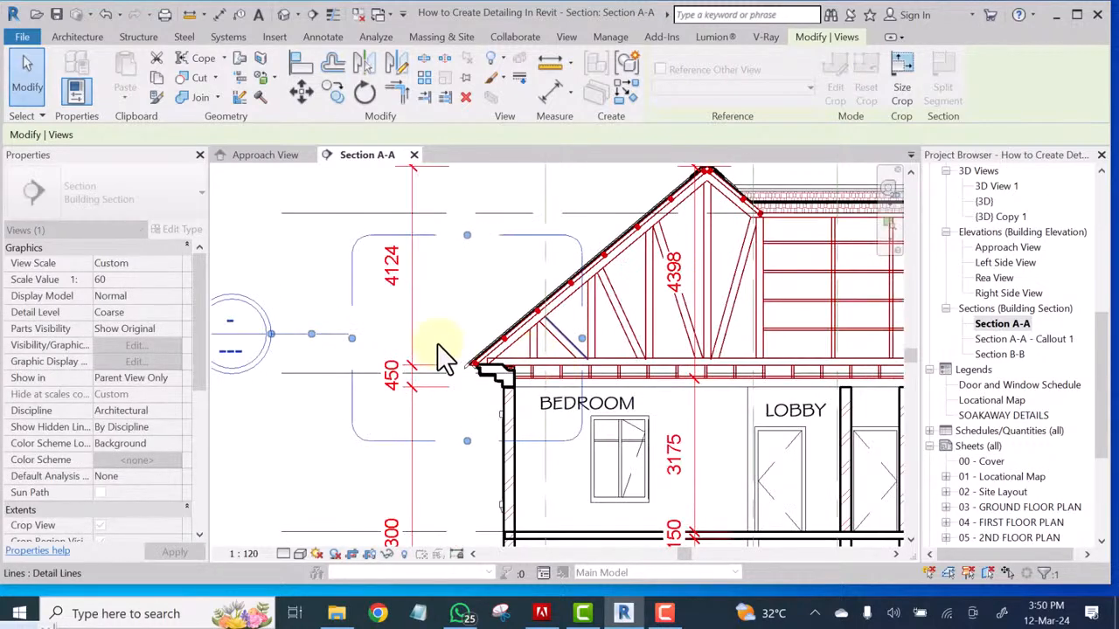
scroll(581, 359, "up", 2)
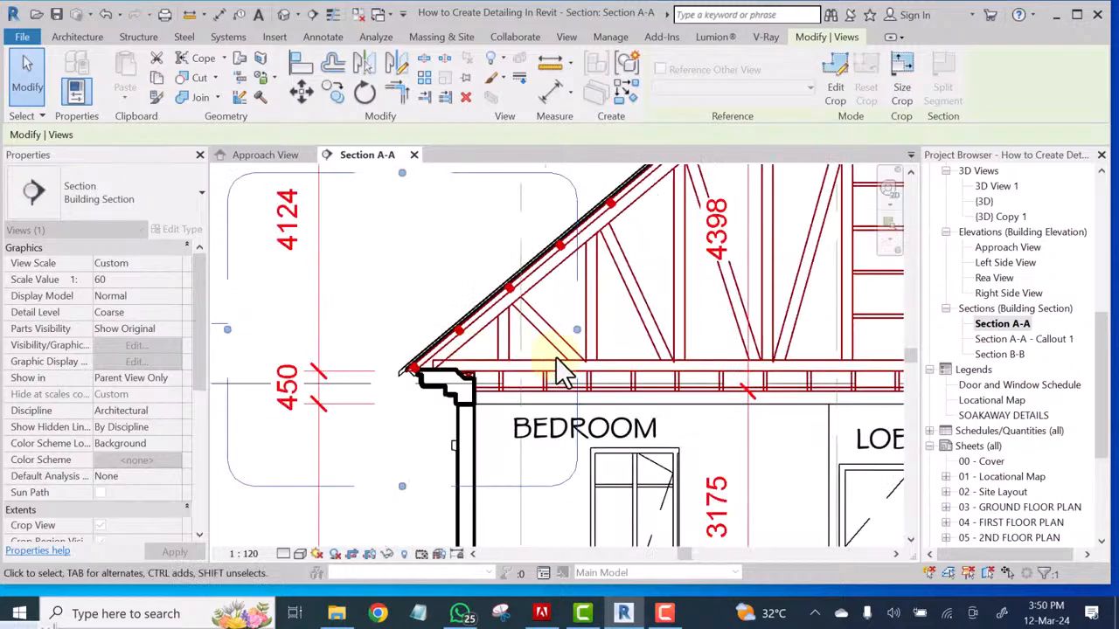
scroll(557, 357, "down", 2)
middle_click_drag(557, 357, 447, 357)
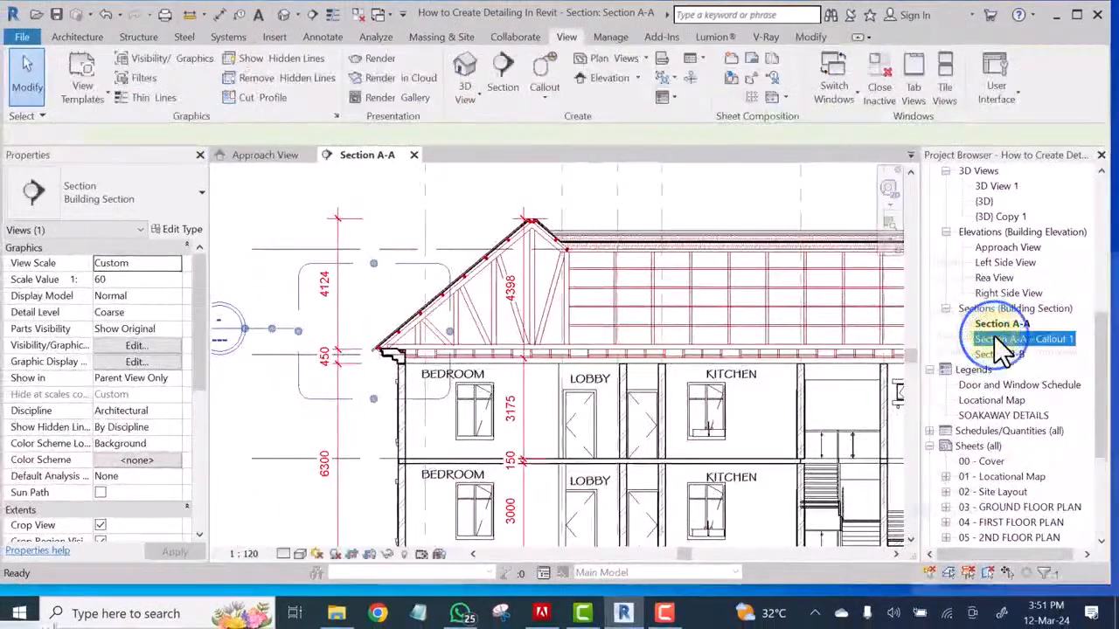
Rename the Section A-A - Callout 1 view as Roof Eave Details
right_click(977, 340)
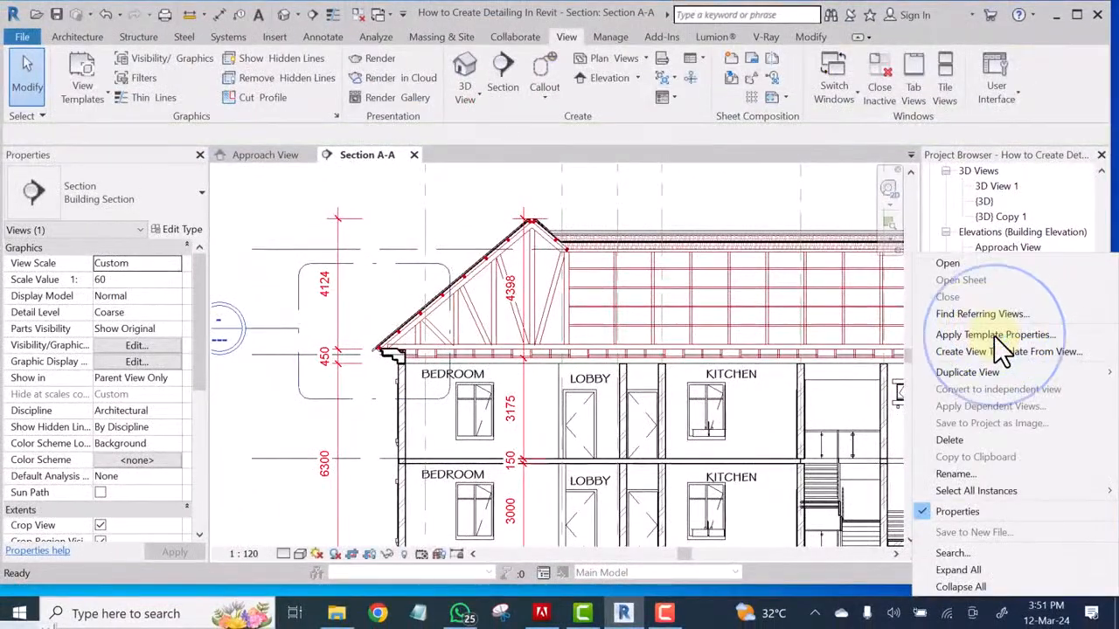
left_click(963, 474)
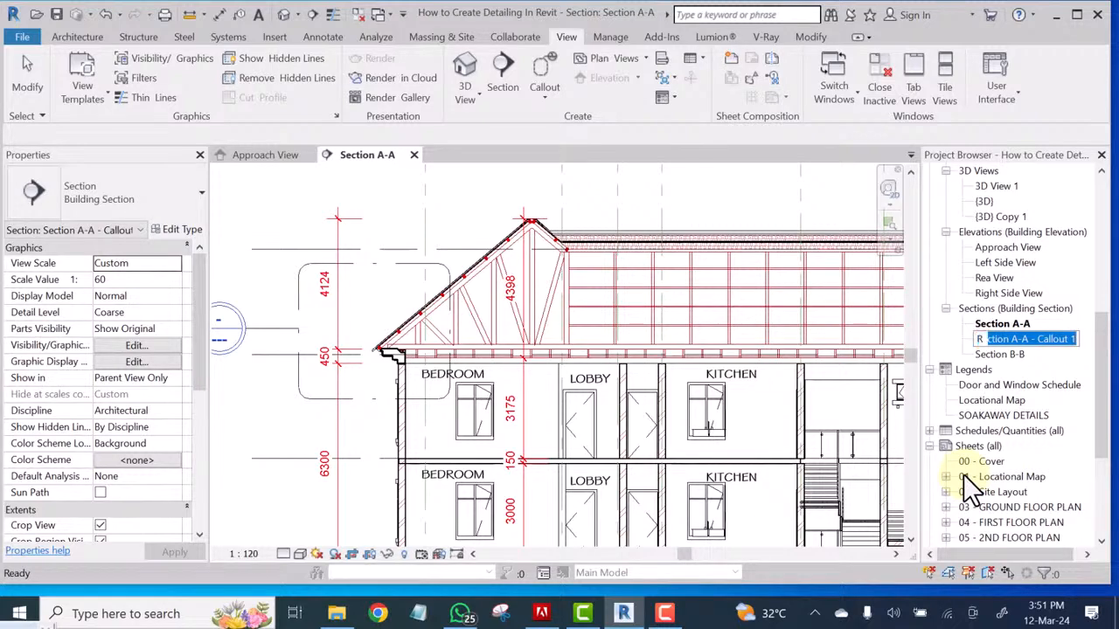
type("Roof")
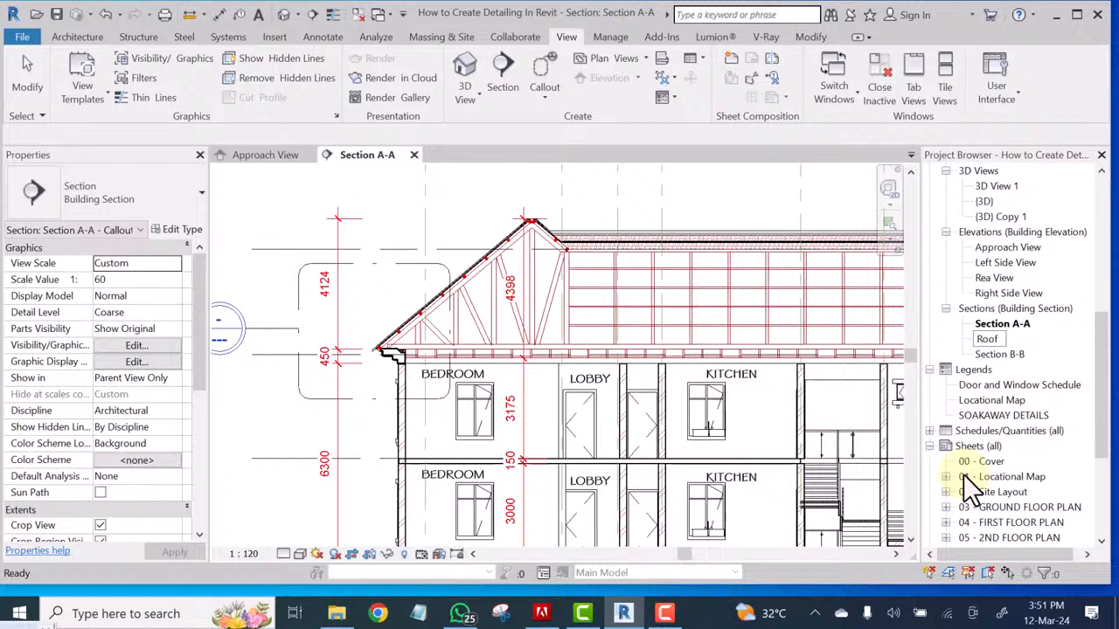
type(" Eave Details")
left_click(642, 191)
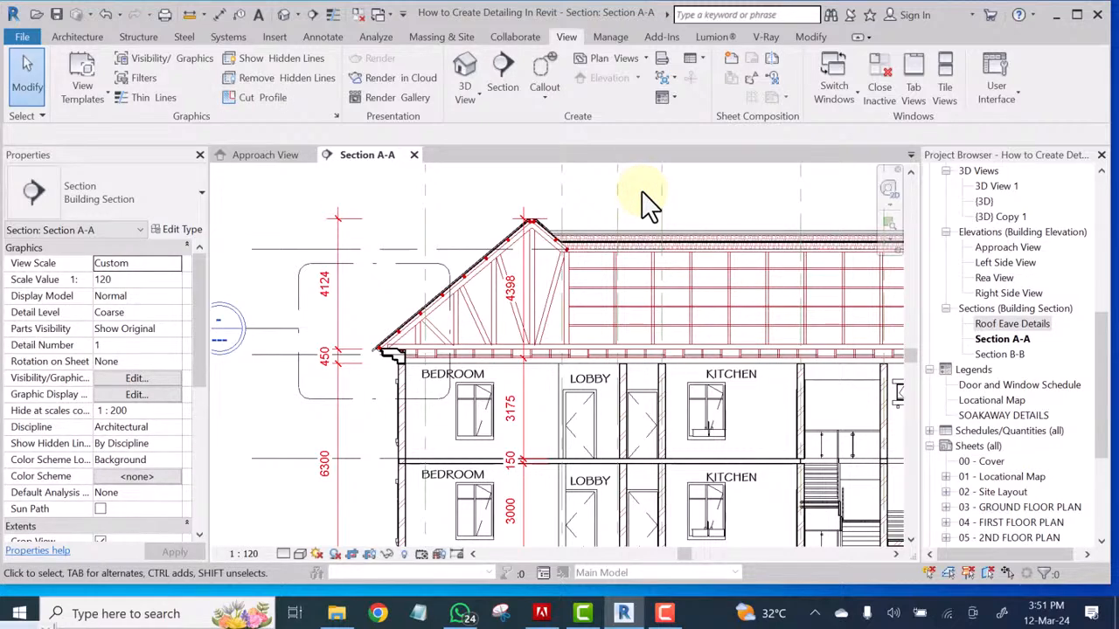
Open the Roof Eave Details view and inspect the roof edge, fascia and supporting wall
double_click(1008, 322)
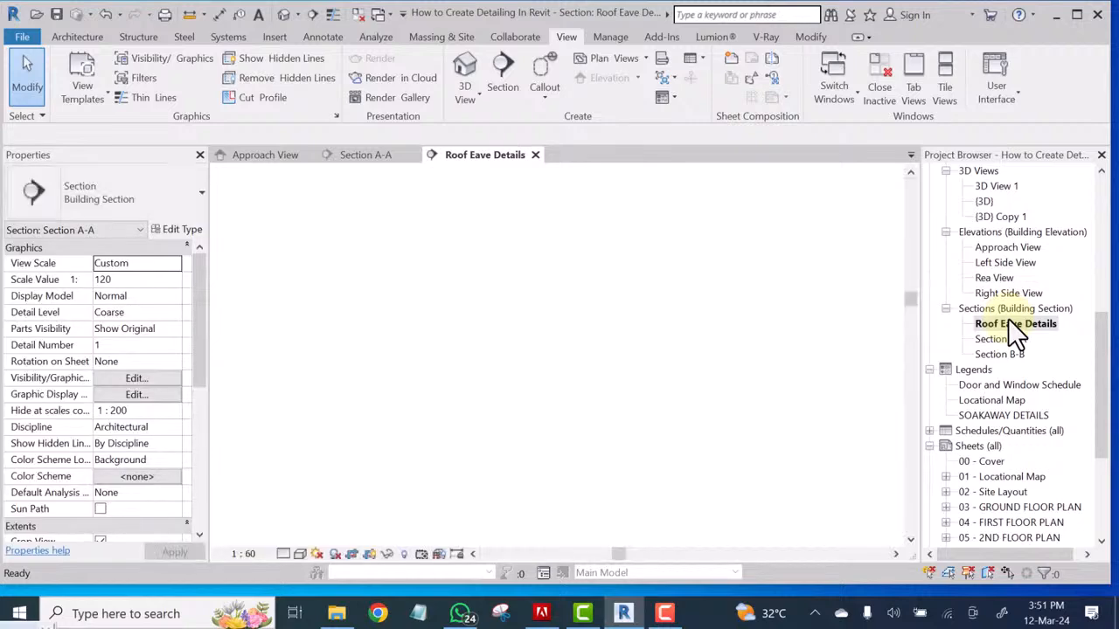
scroll(634, 397, "up", 5)
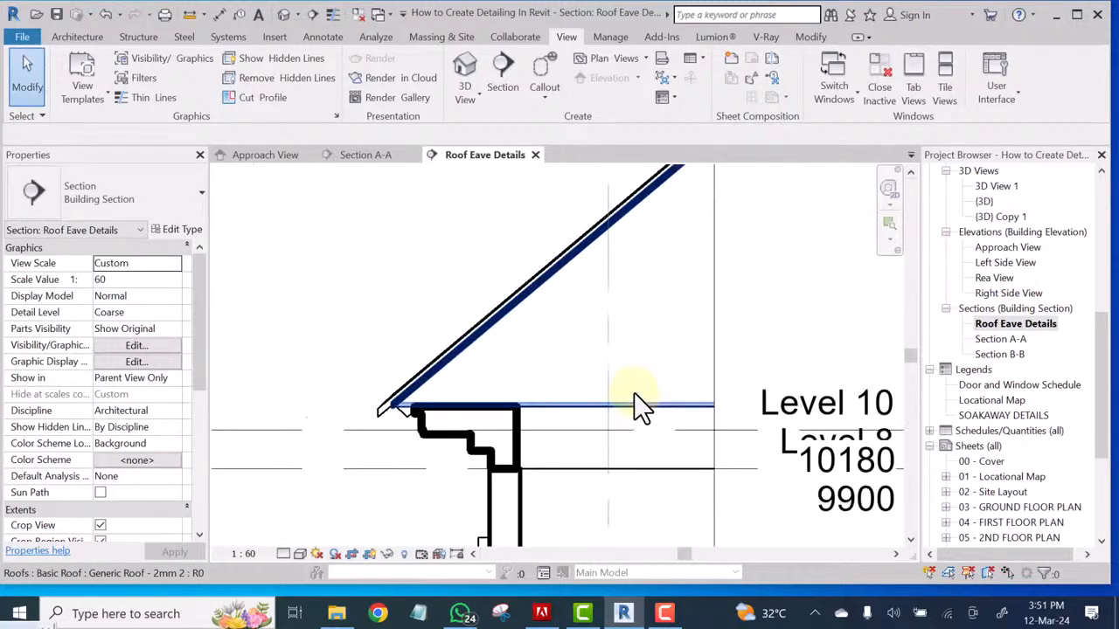
scroll(357, 311, "down", 4)
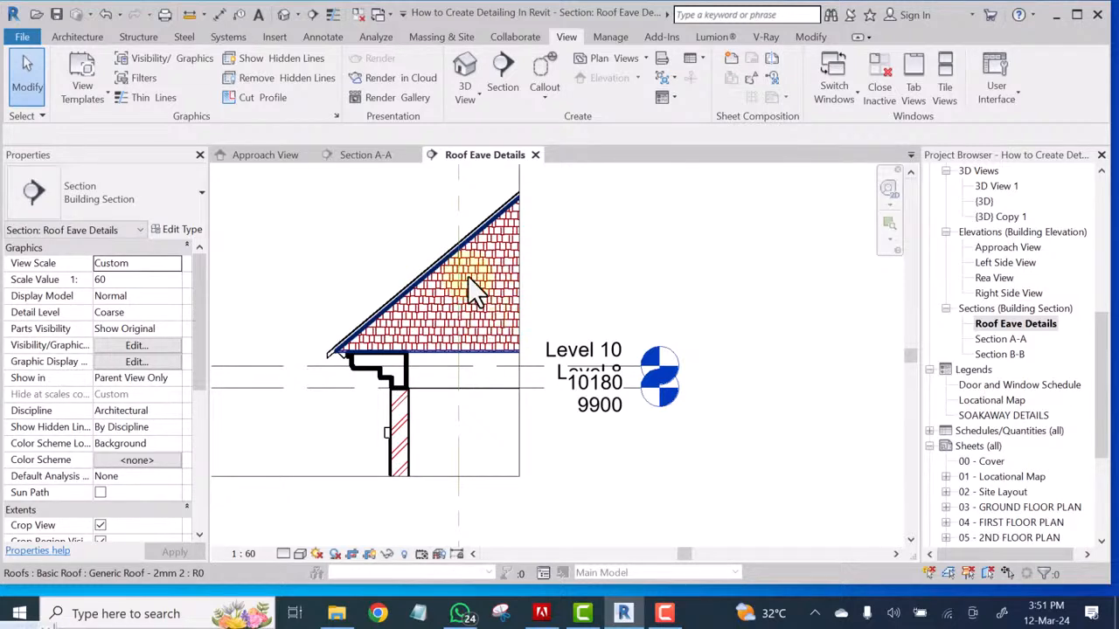
scroll(381, 385, "up", 3)
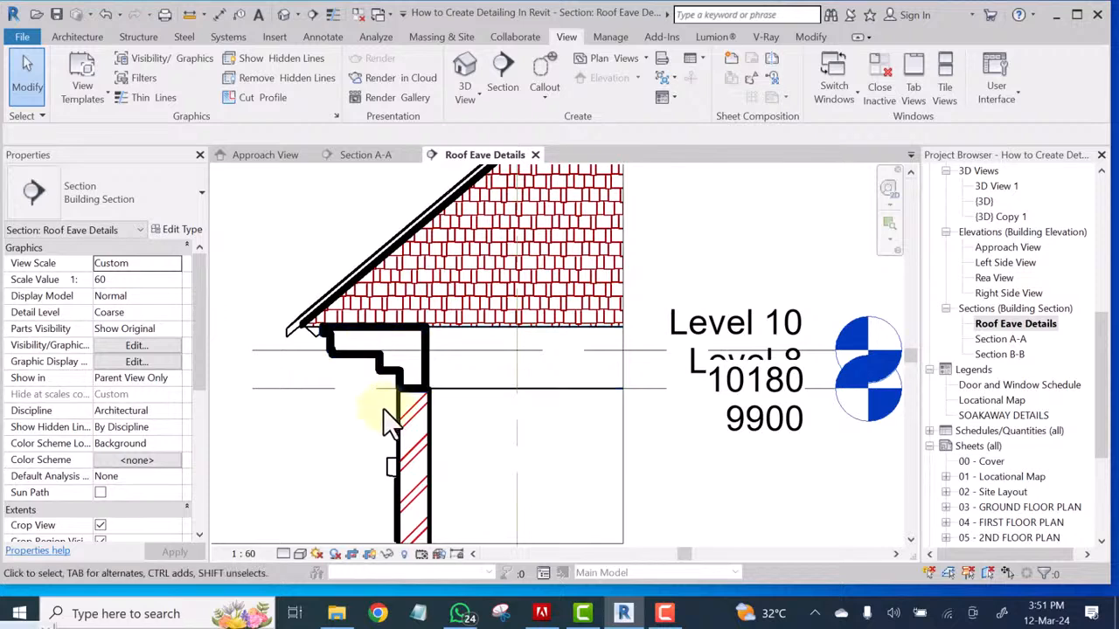
Open Section A-A and select everything touching an area over the roof truss, eave and upper-floor bedroom
scroll(428, 446, "down", 5)
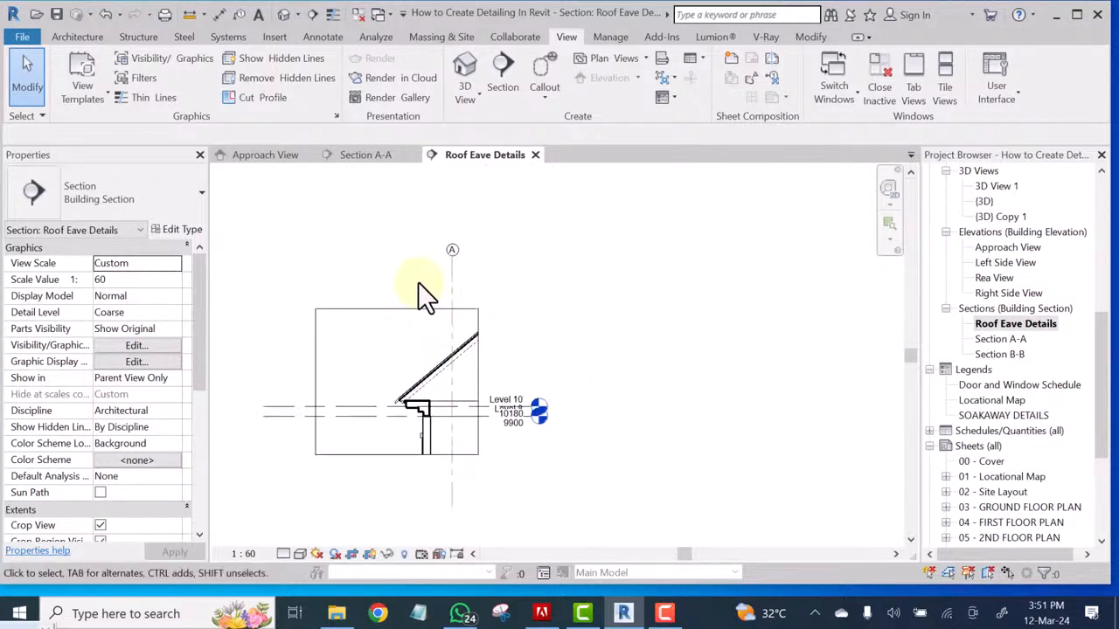
double_click(1001, 340)
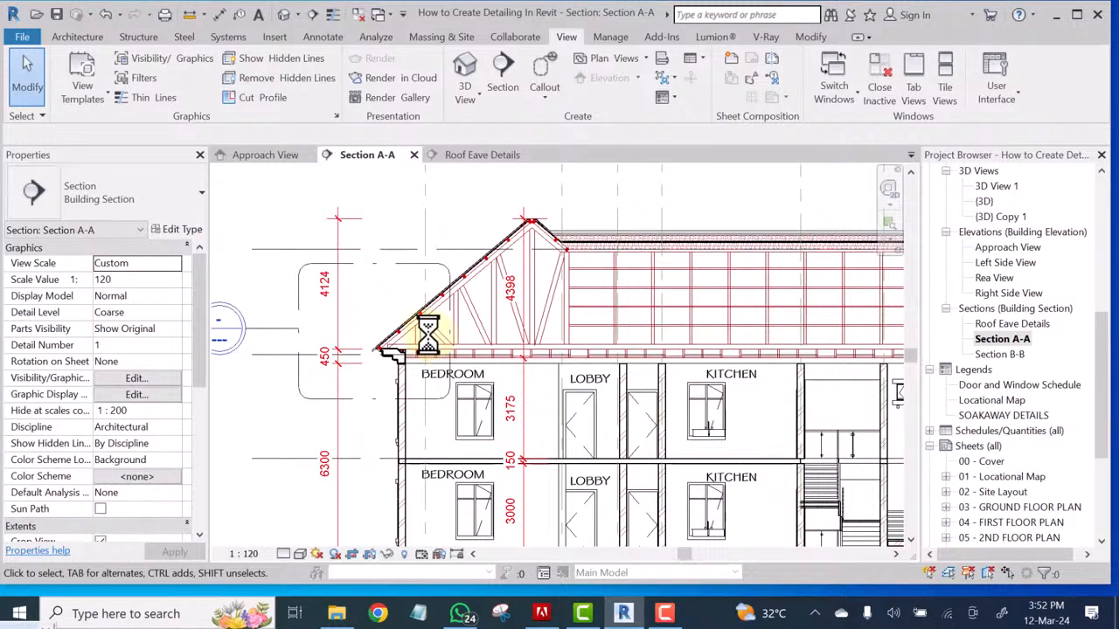
left_click(383, 259)
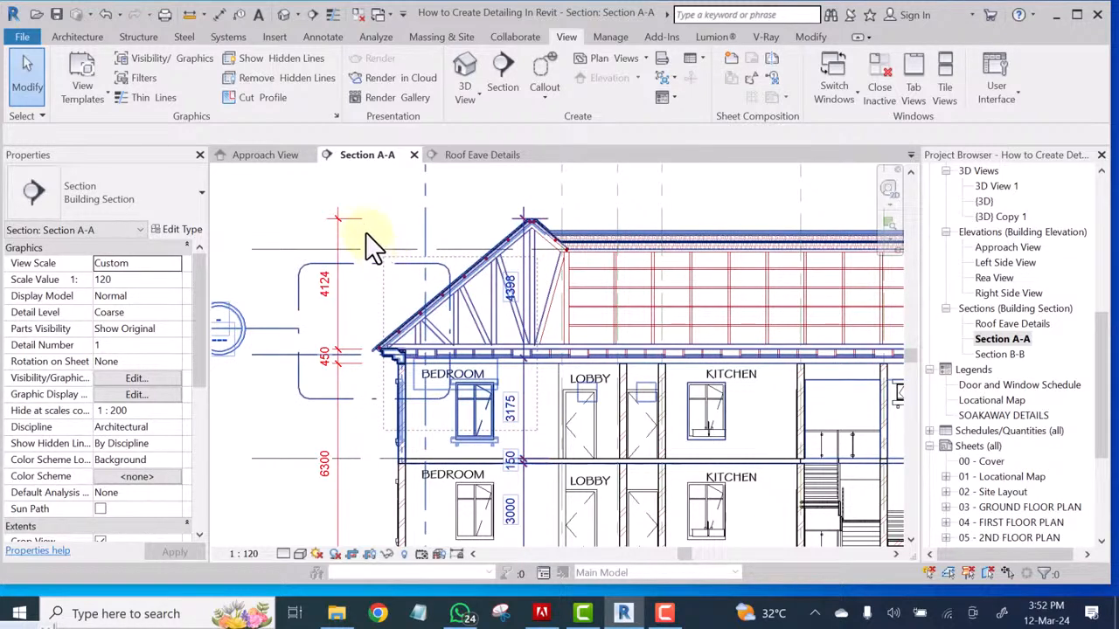
left_click_drag(365, 233, 349, 216)
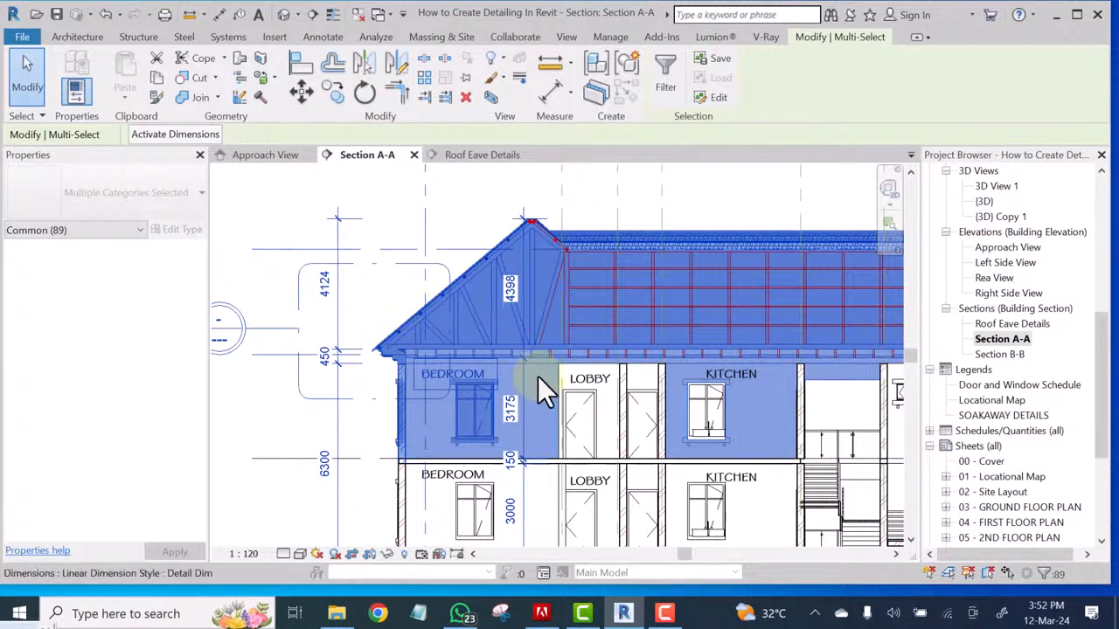
Remove the Roof Eave Details callout and its head from the current selection
scroll(594, 360, "down", 2)
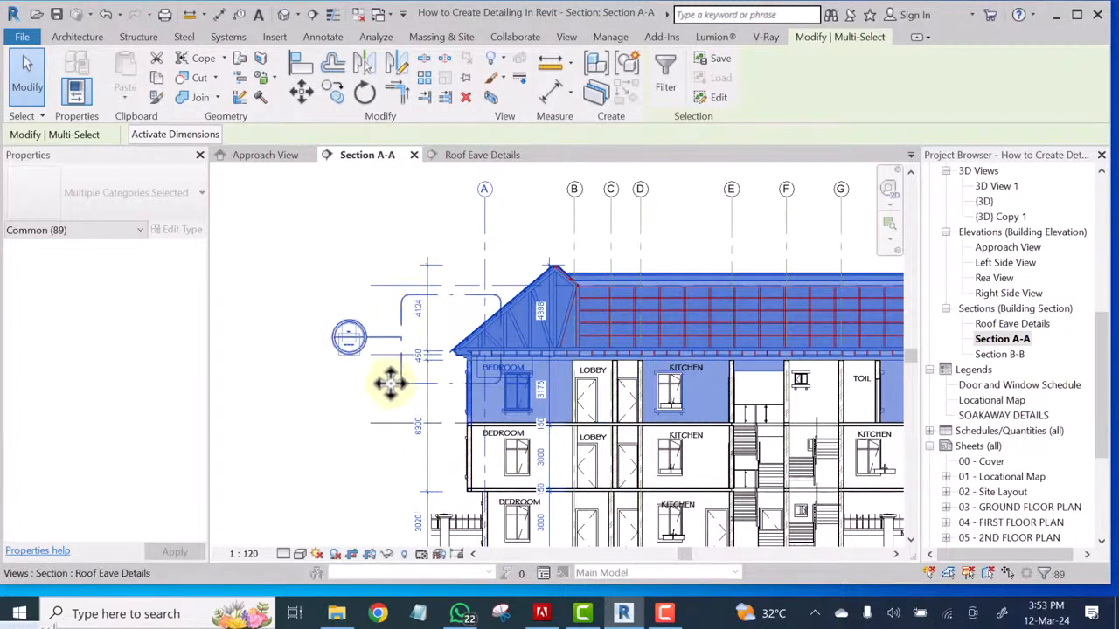
scroll(361, 302, "up", 3)
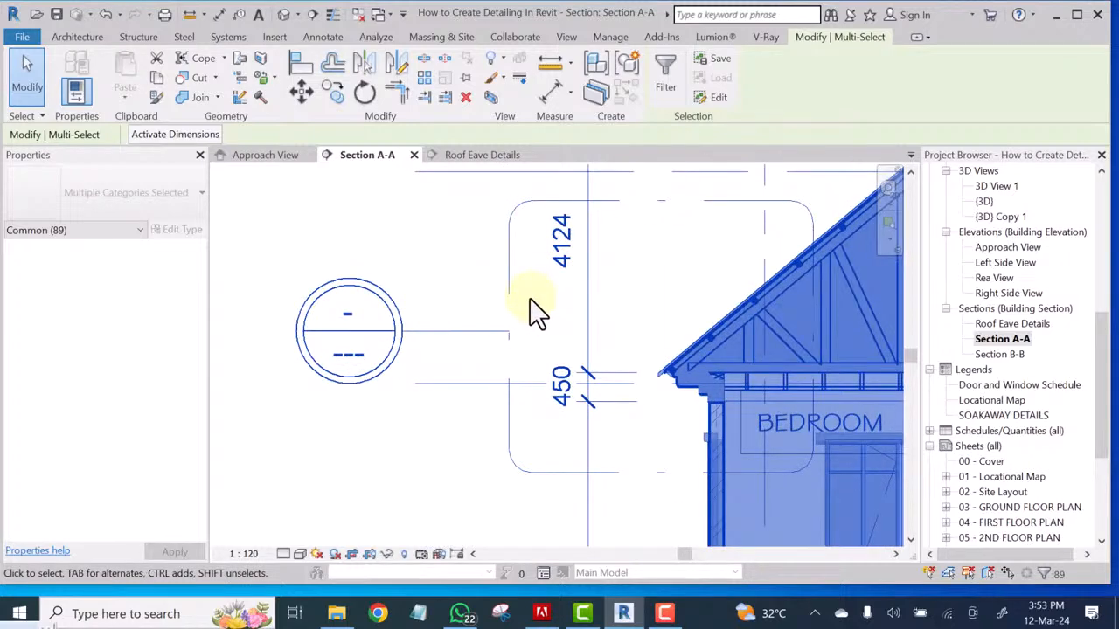
left_click(530, 302)
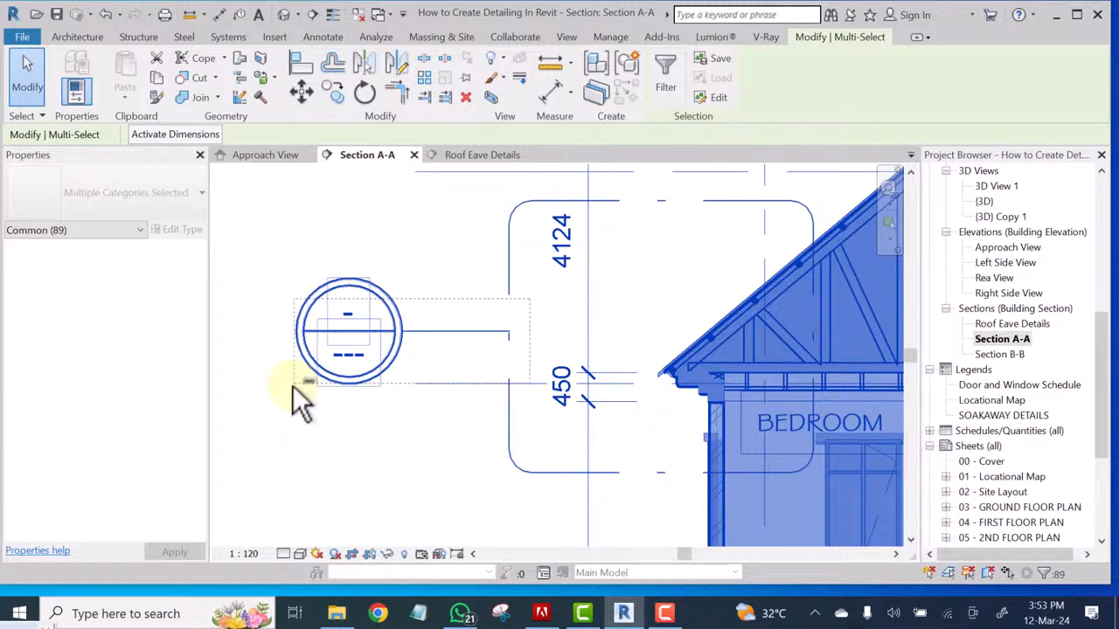
left_click(290, 387)
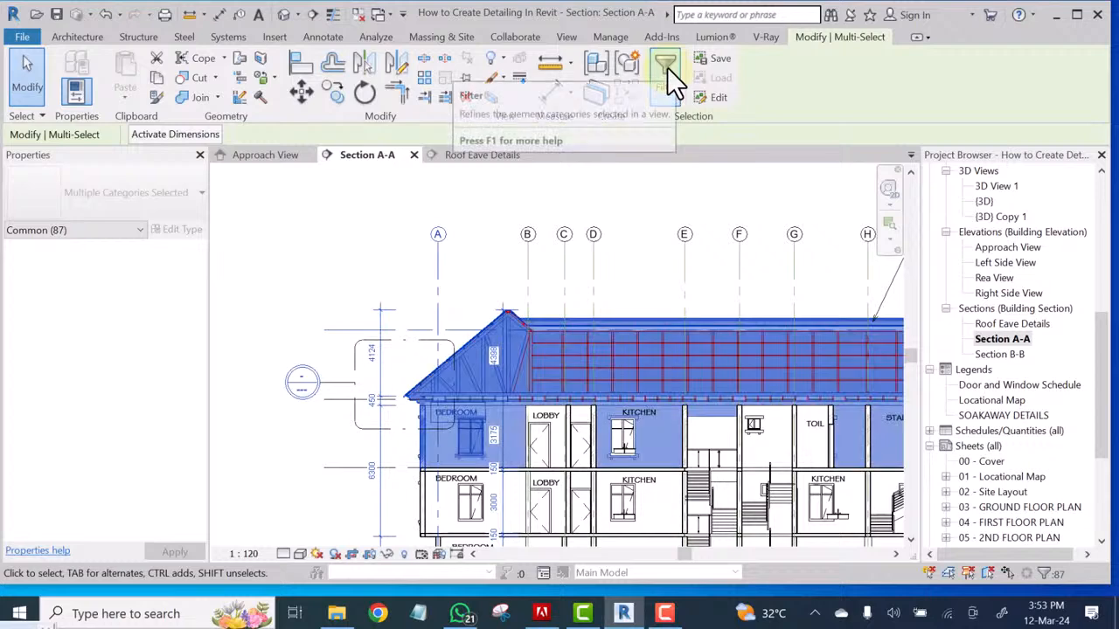
Filter the selection to exclude Casework, Grids, Levels, Roofs, Walls and Windows
left_click(667, 68)
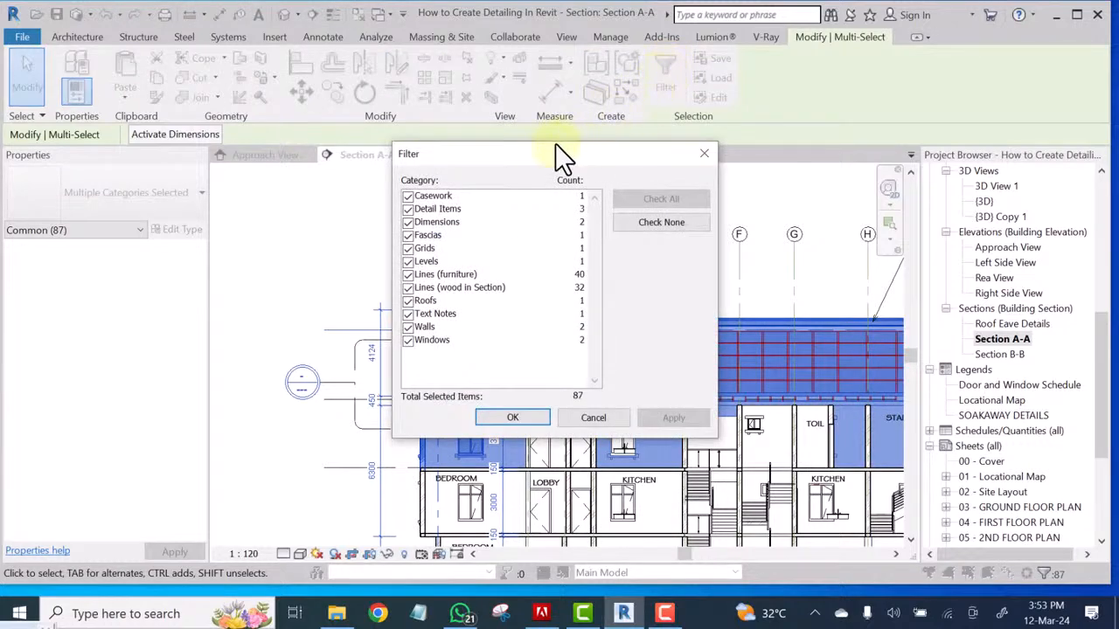
left_click(408, 196)
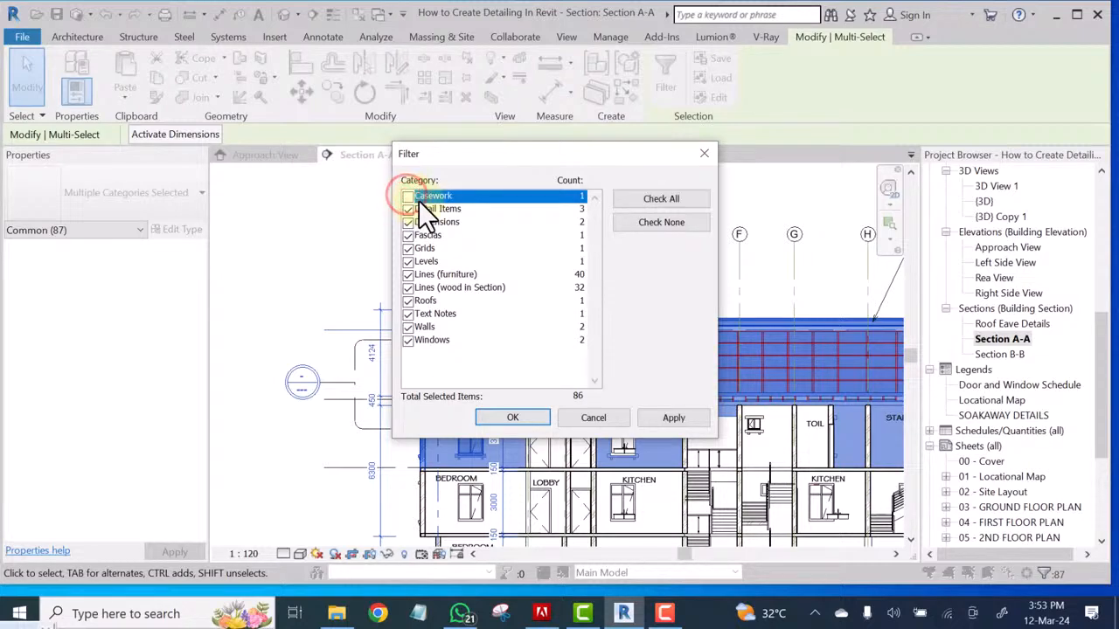
left_click(408, 249)
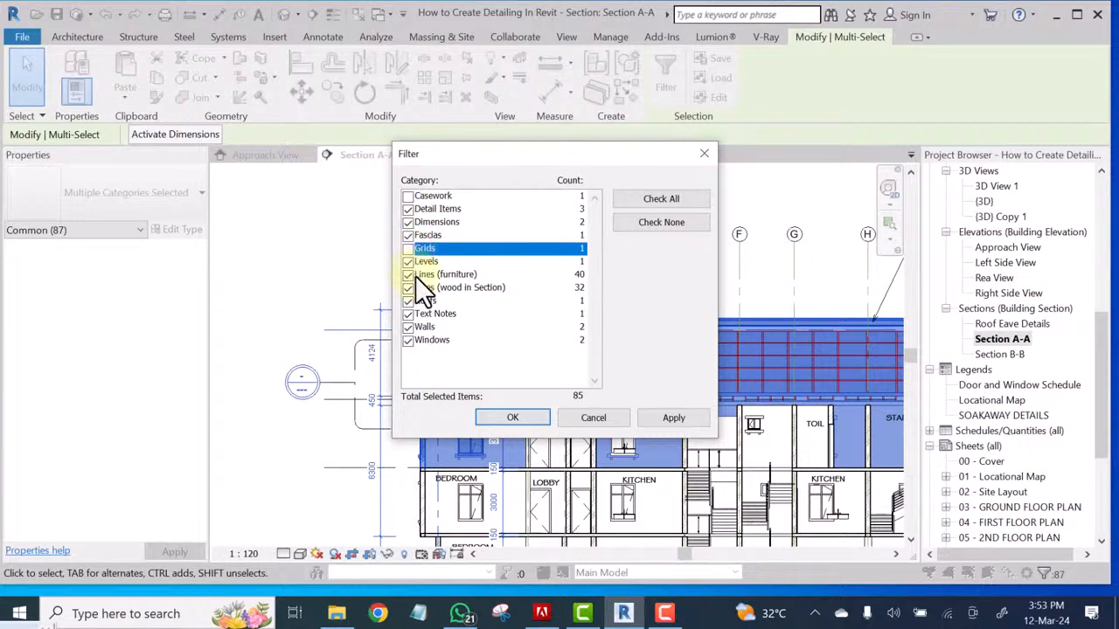
left_click(409, 262)
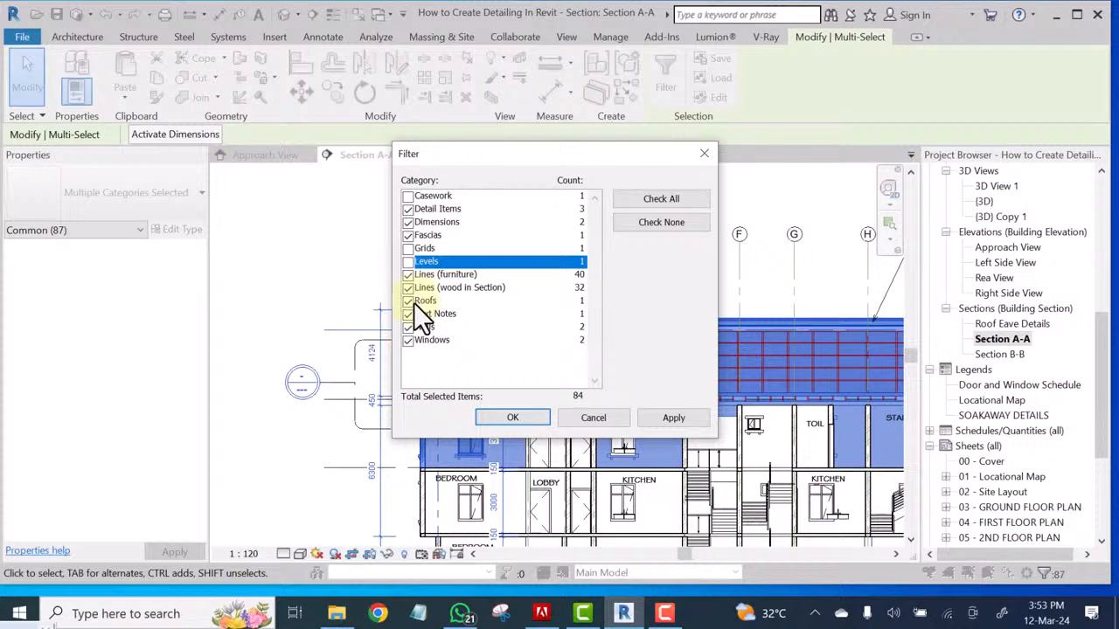
left_click(408, 302)
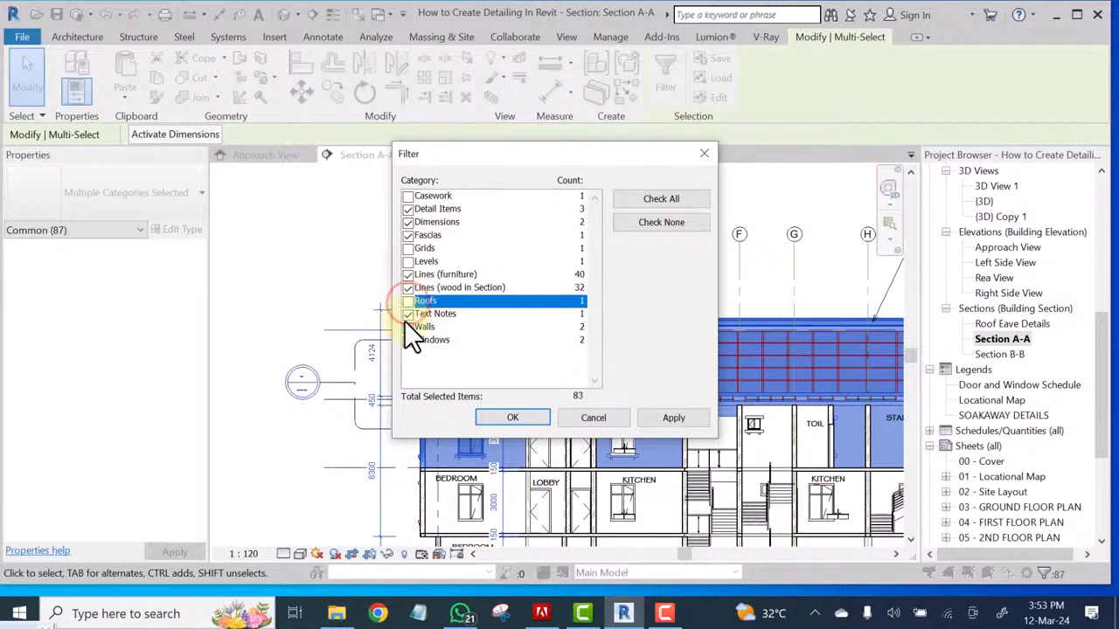
left_click(407, 328)
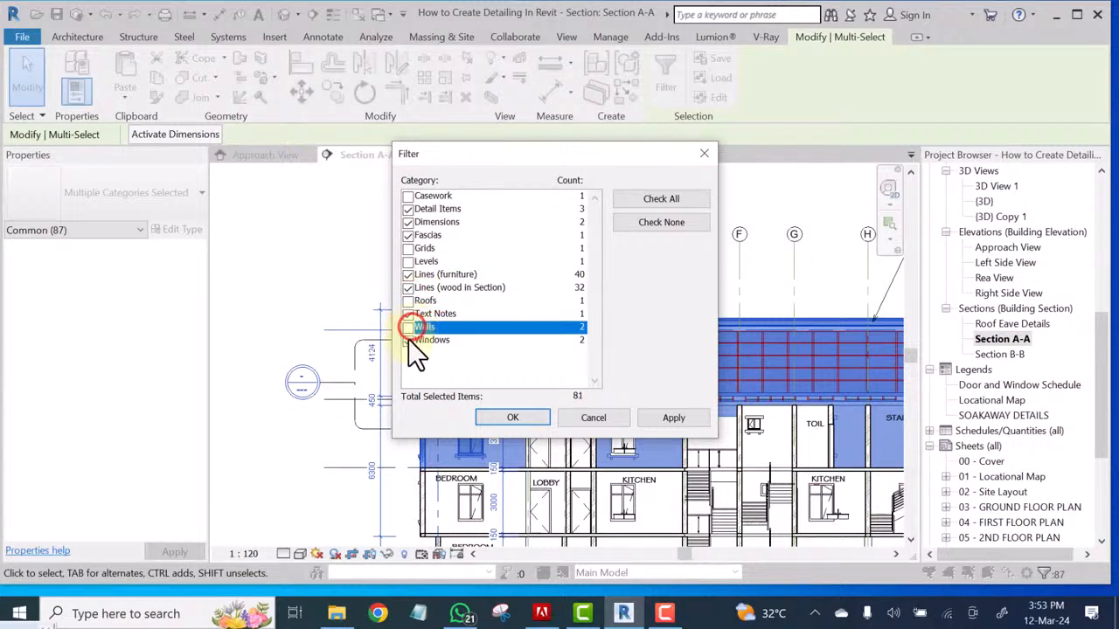
left_click(407, 341)
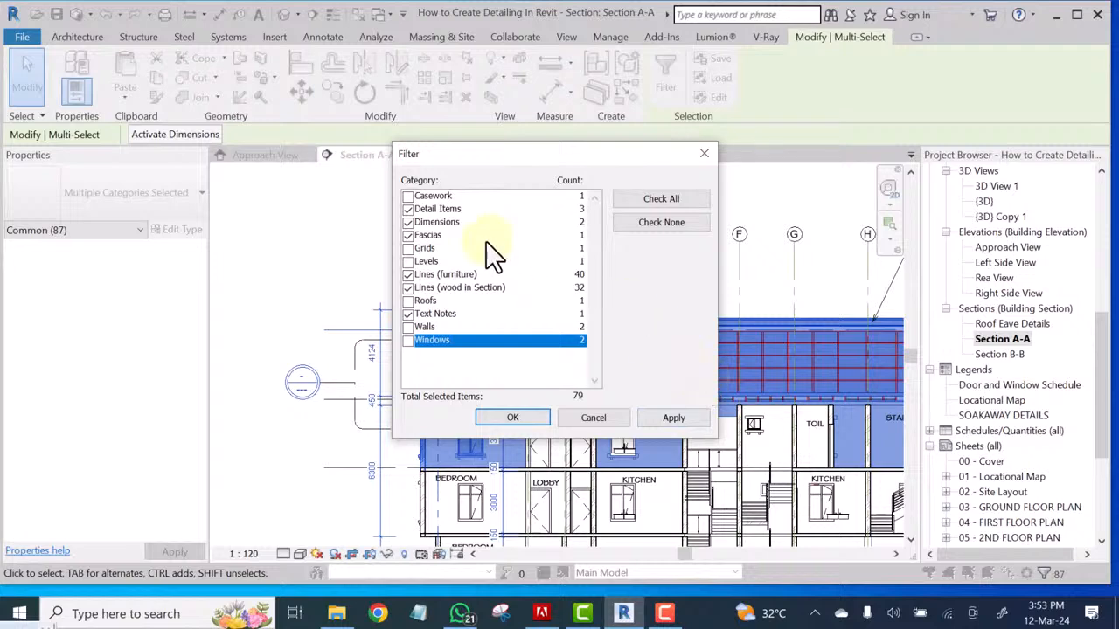
left_click(666, 418)
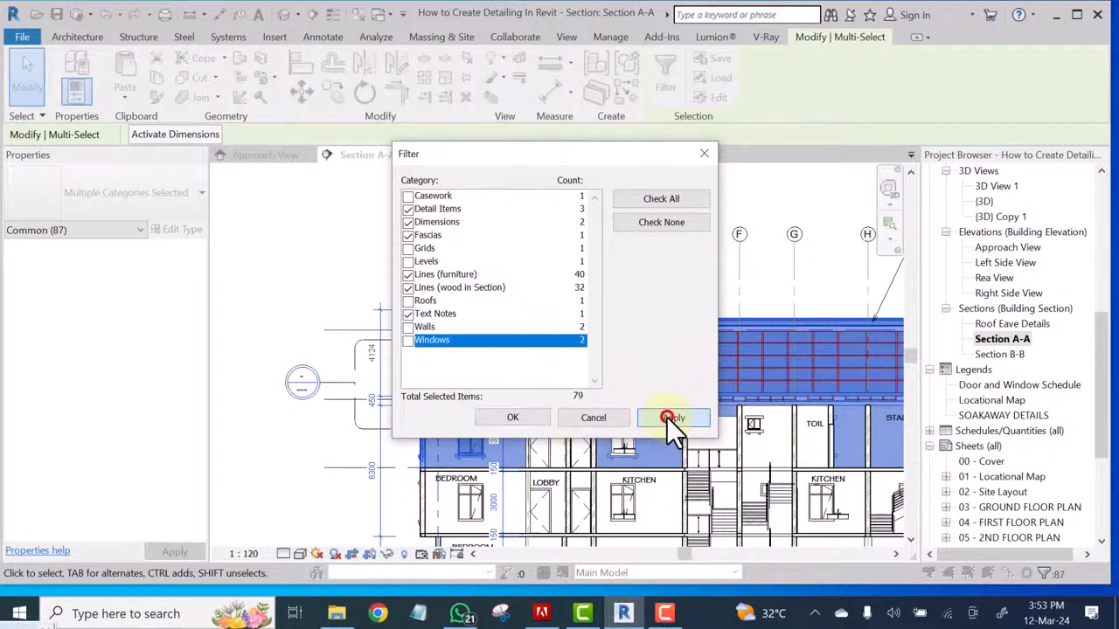
left_click(505, 419)
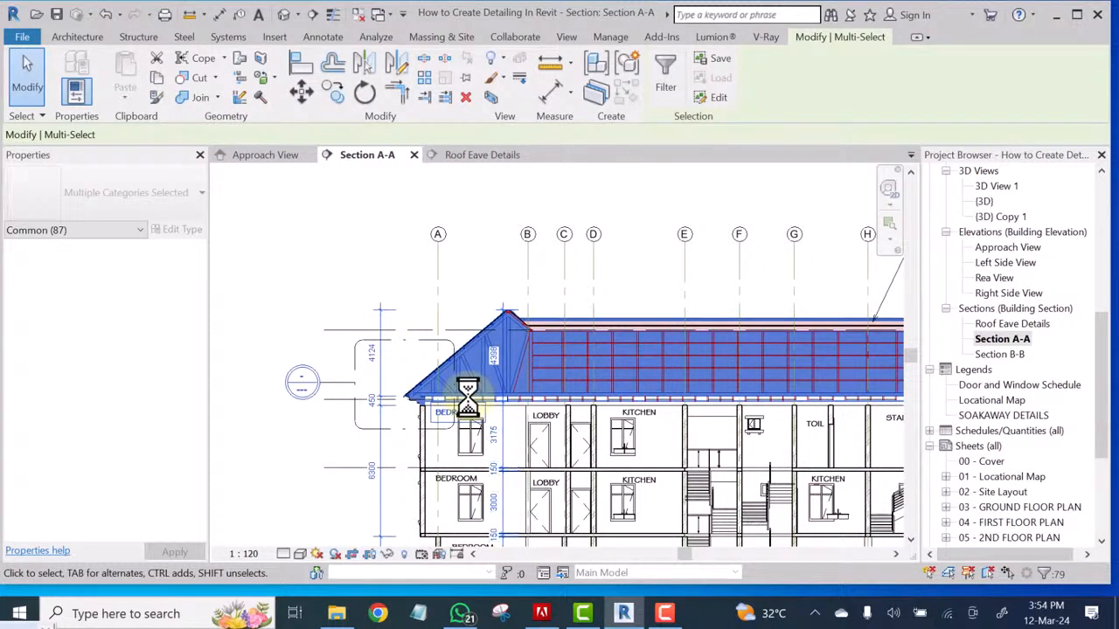
Copy the filtered roof truss lines, detail items, fascia and annotations to the clipboard
scroll(467, 397, "up", 4)
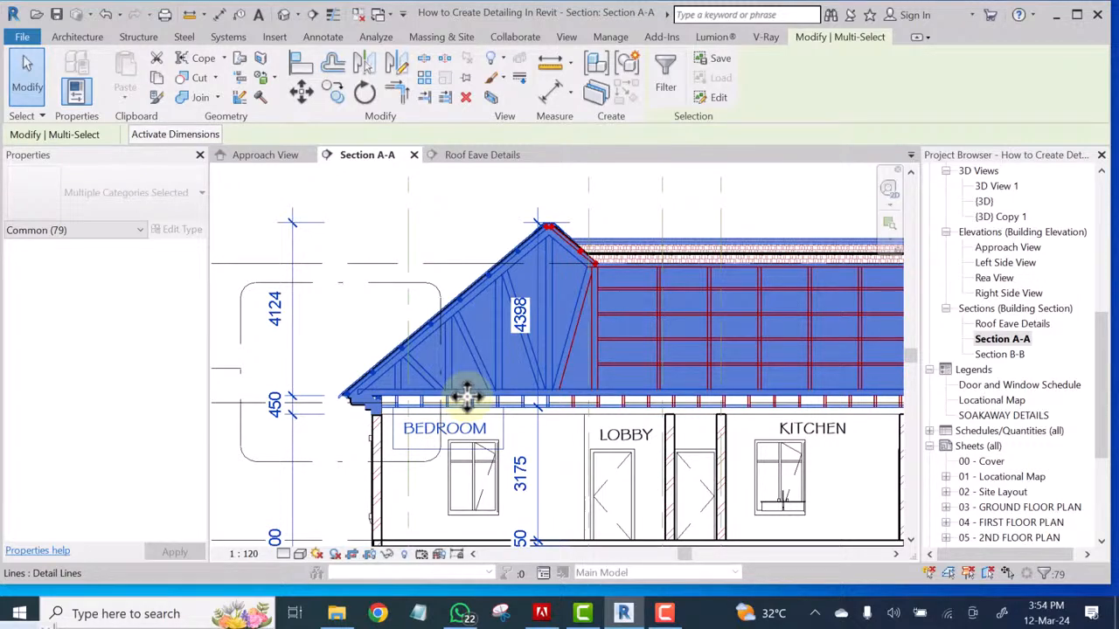
scroll(467, 398, "up", 2)
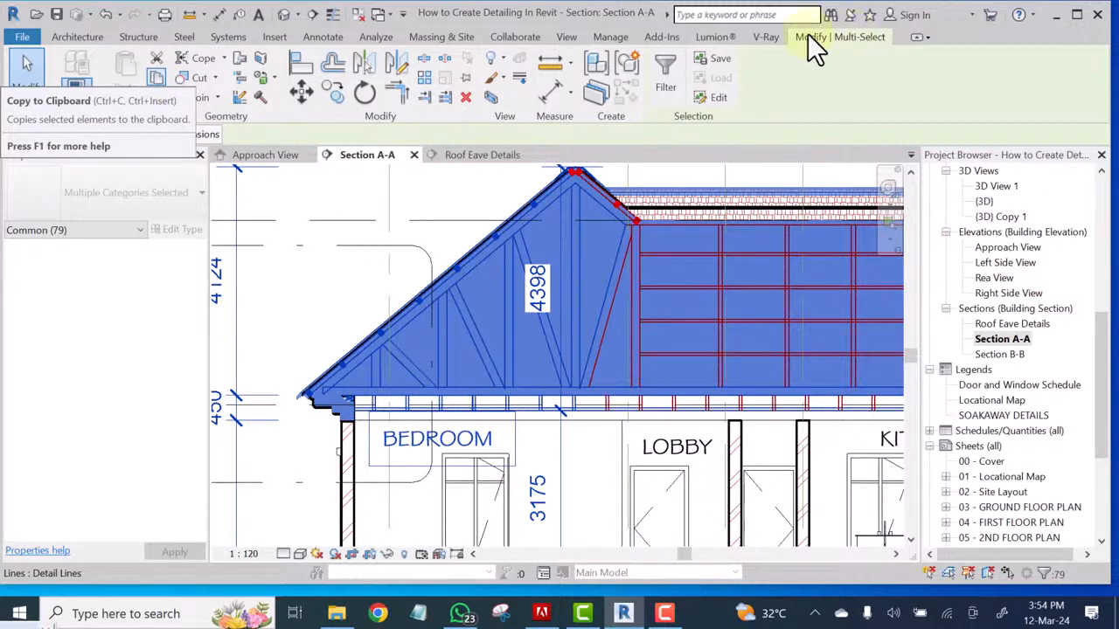
left_click(153, 76)
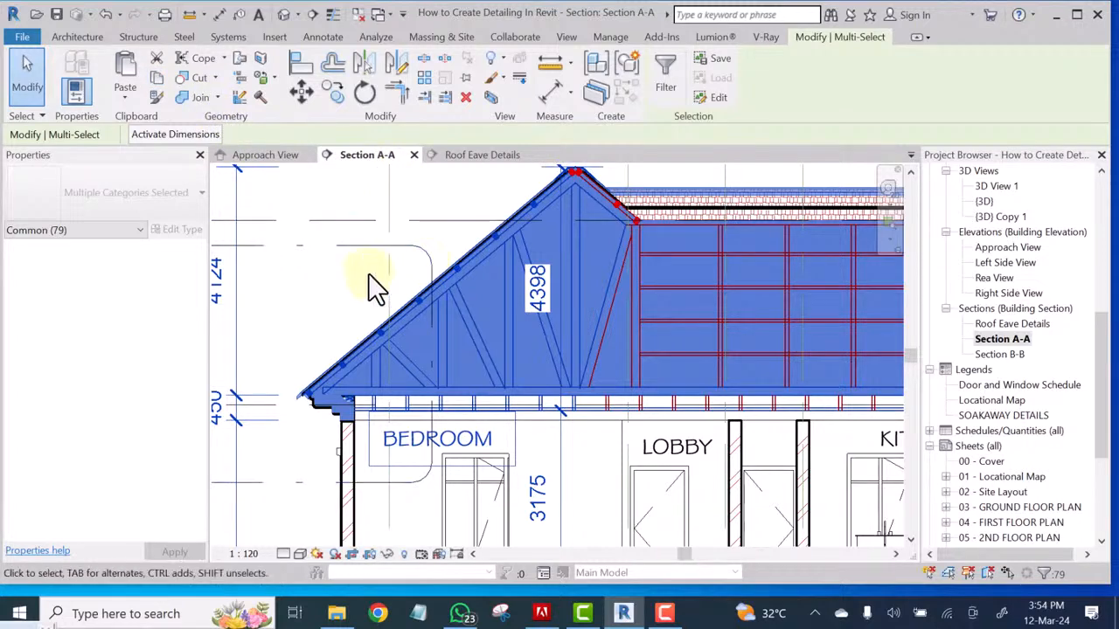
Paste the copied elements into the Roof Eave Details view aligned to the same place, and clear the selection
double_click(1005, 354)
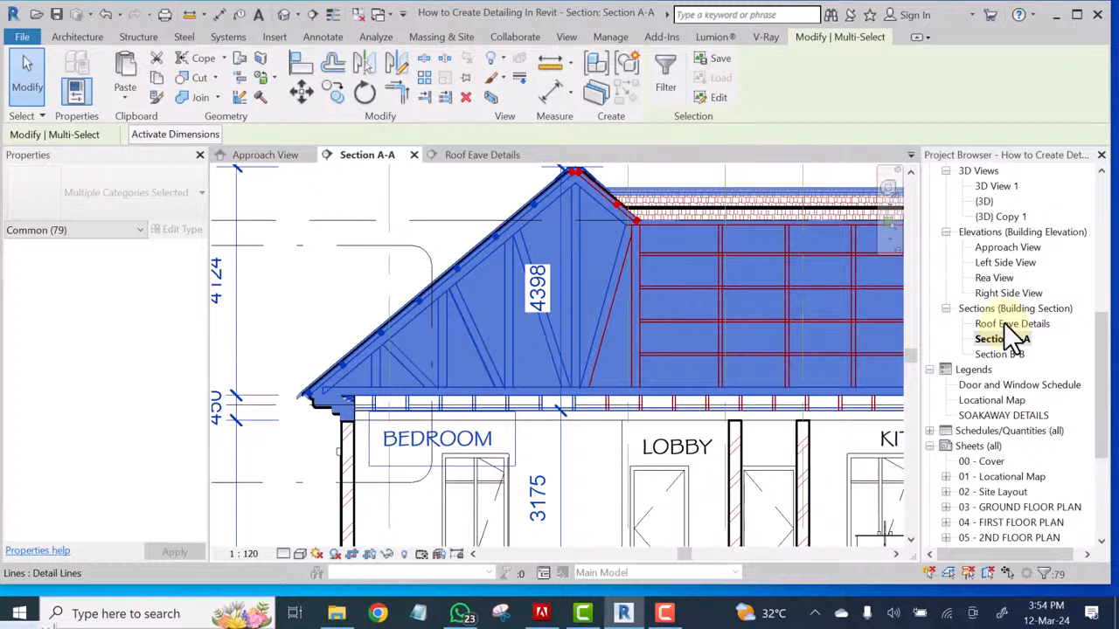
double_click(1003, 322)
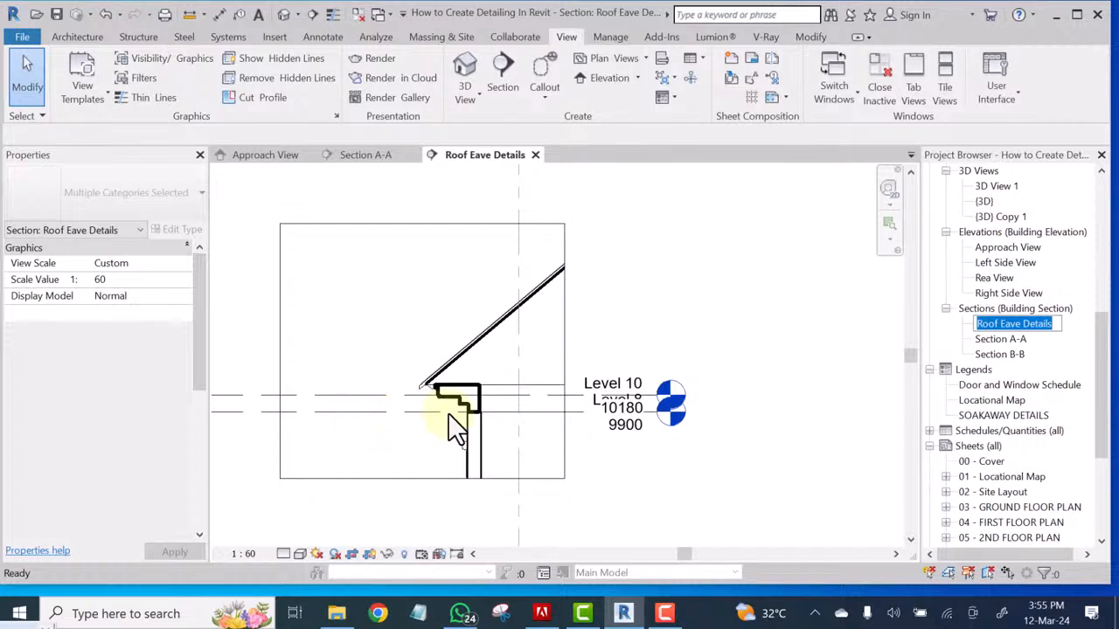
left_click(740, 413)
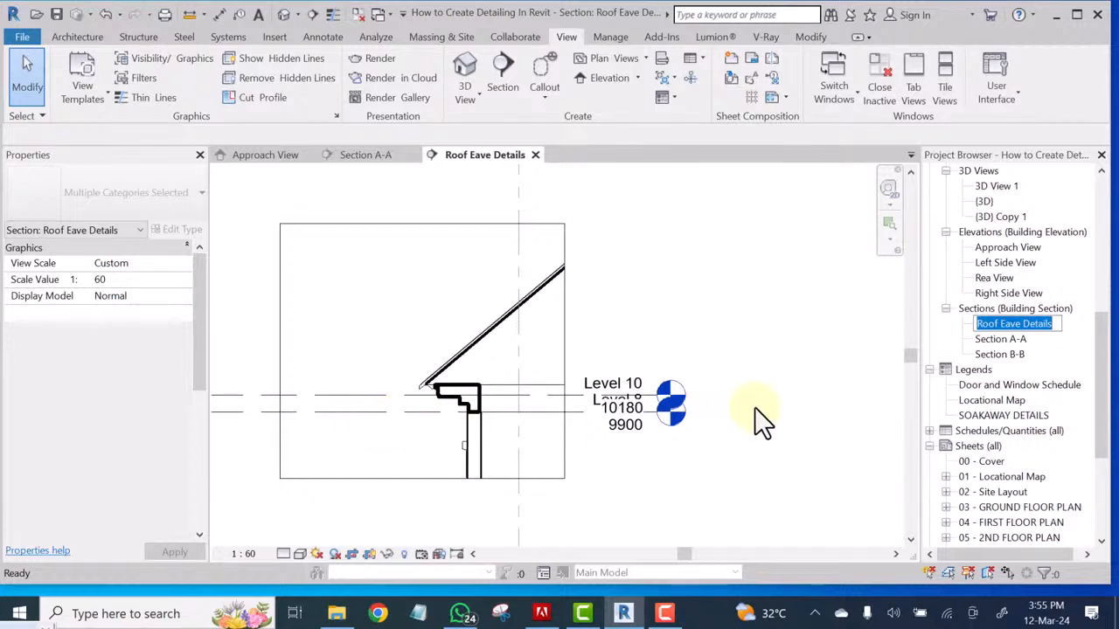
left_click(811, 37)
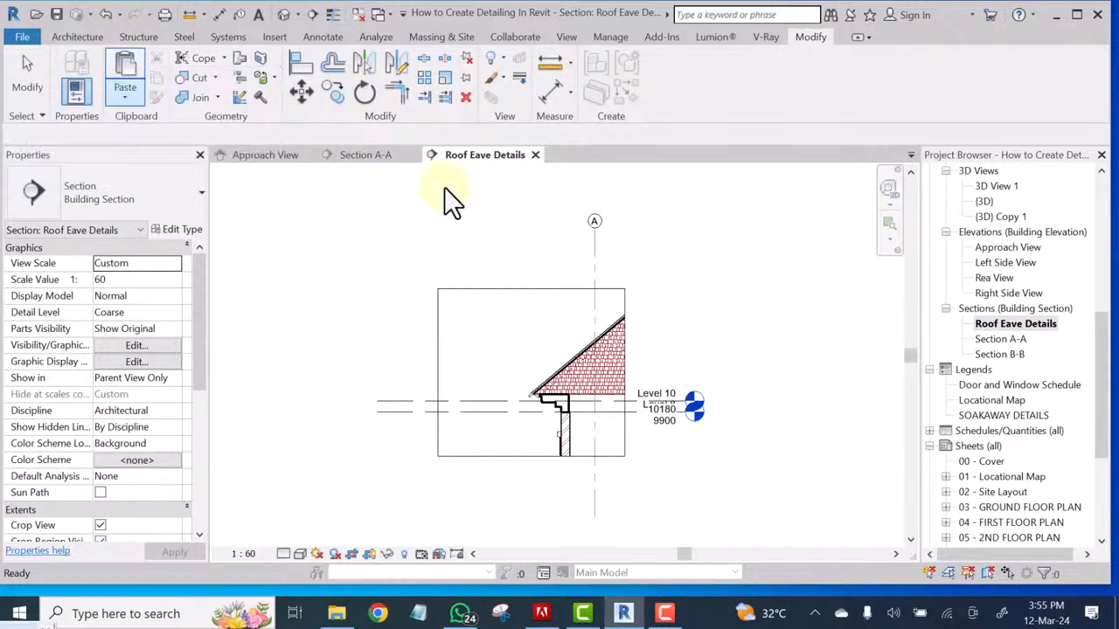
left_click(126, 94)
left_click(123, 96)
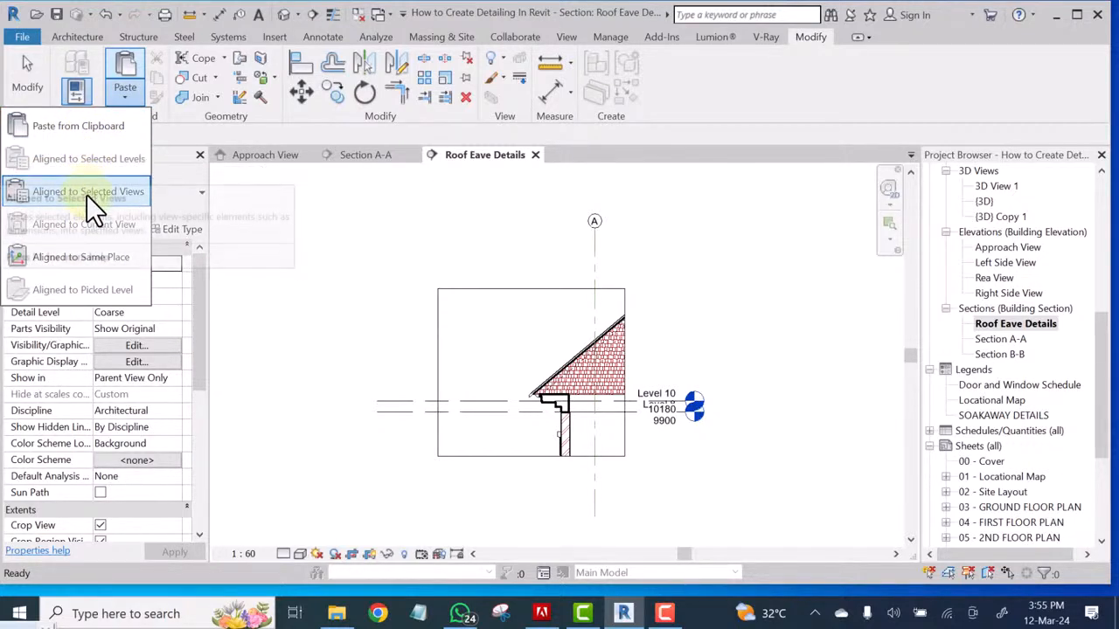
left_click(64, 257)
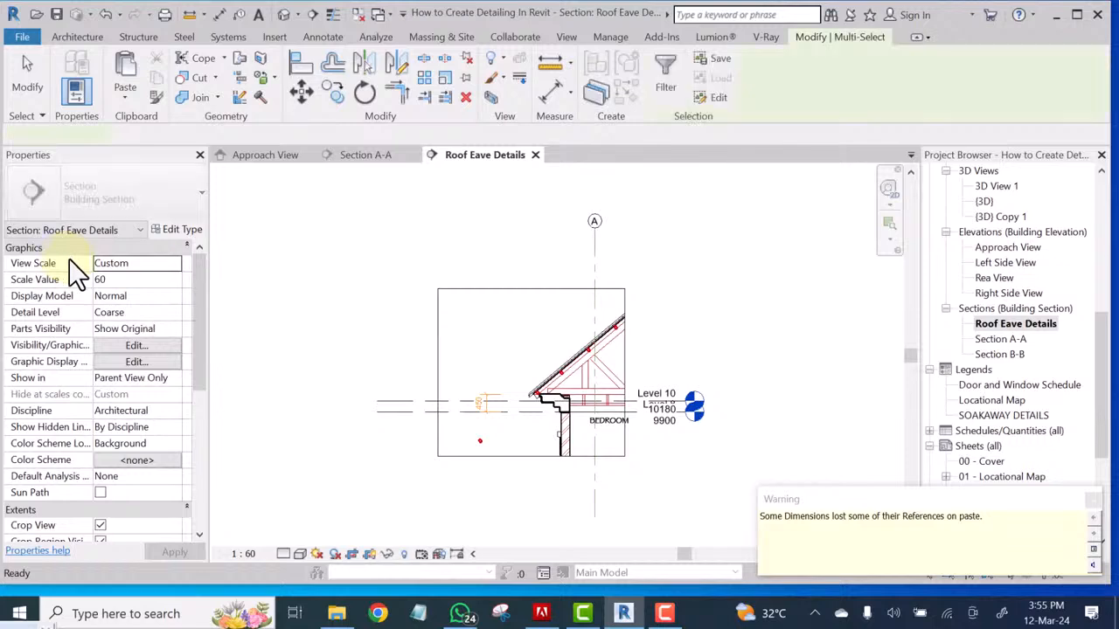
scroll(607, 435, "up", 3)
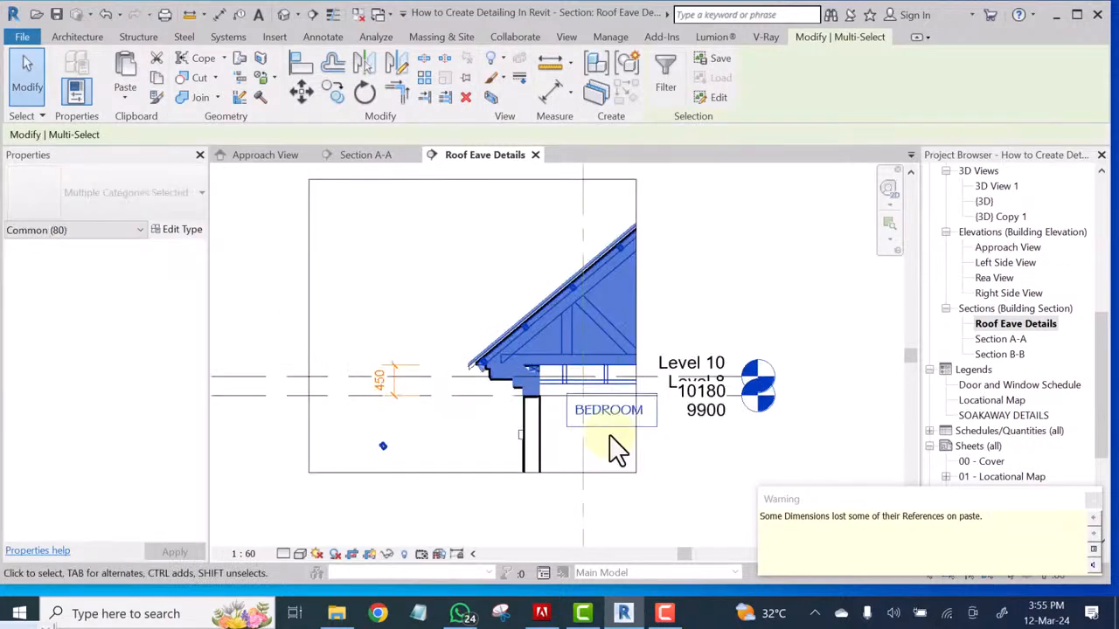
left_click(393, 241)
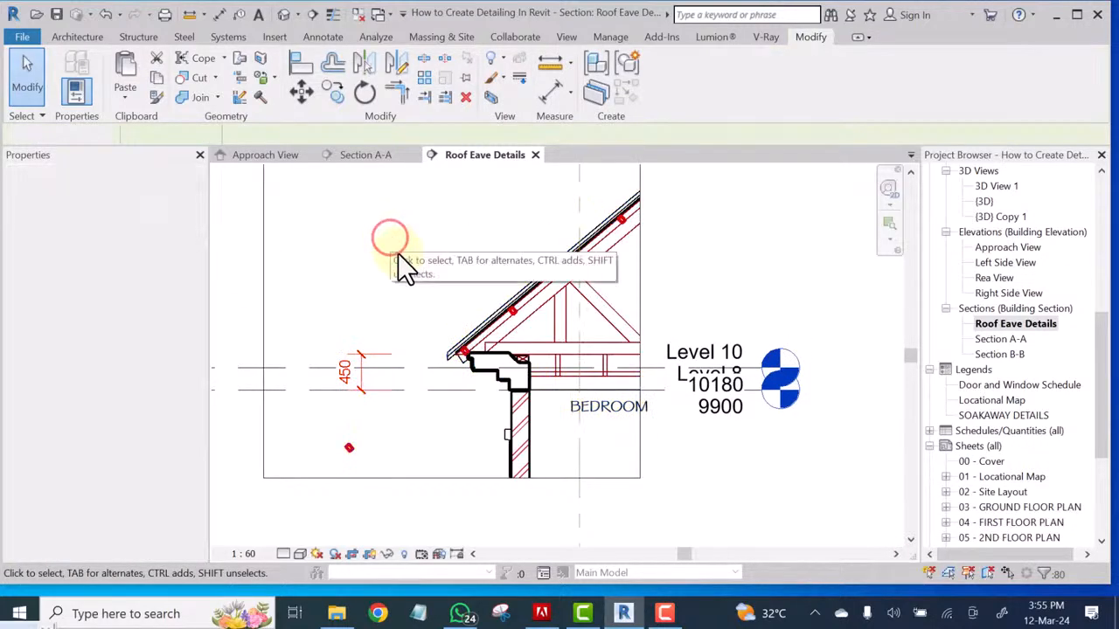
Delete the pasted 450 dimension beside the eave in the Roof Eave Details view
scroll(560, 316, "up", 4)
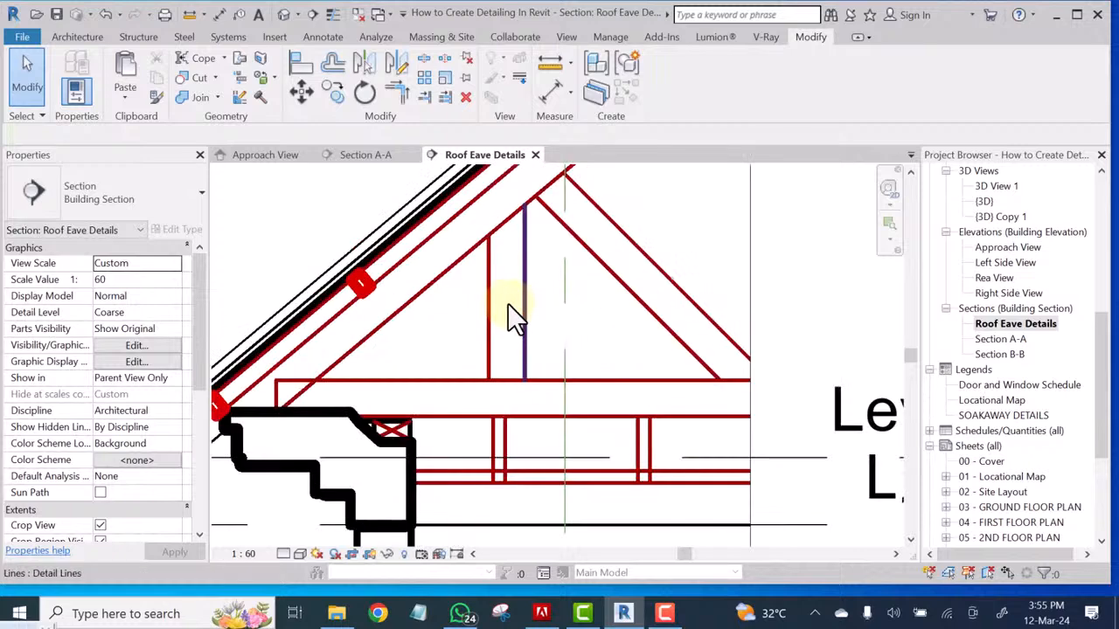
scroll(505, 316, "down", 2)
scroll(493, 303, "down", 3)
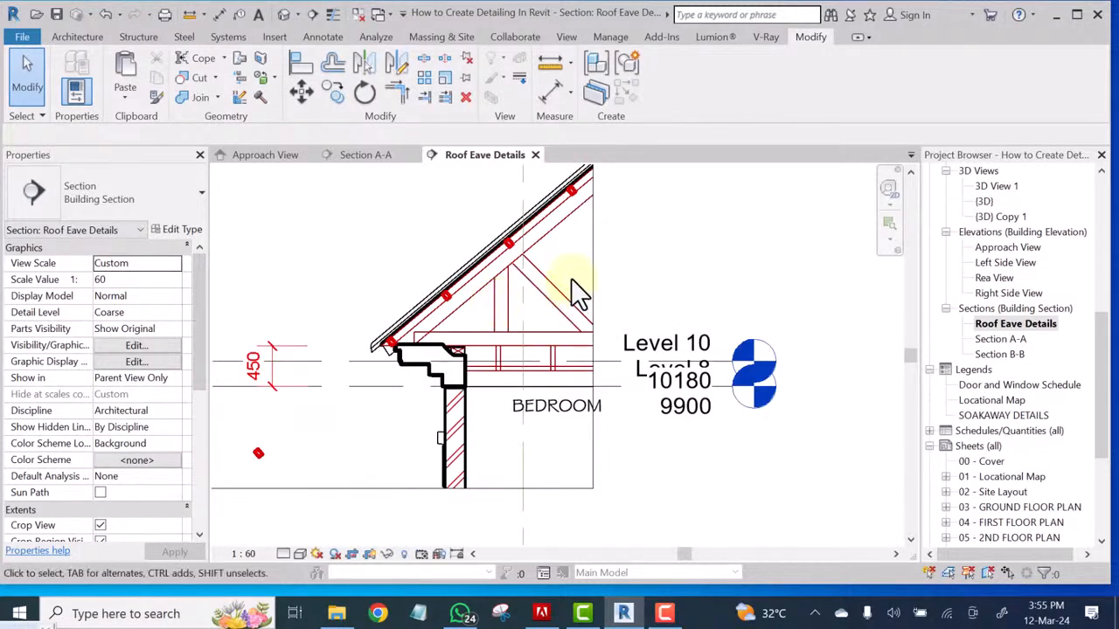
scroll(472, 249, "up", 3)
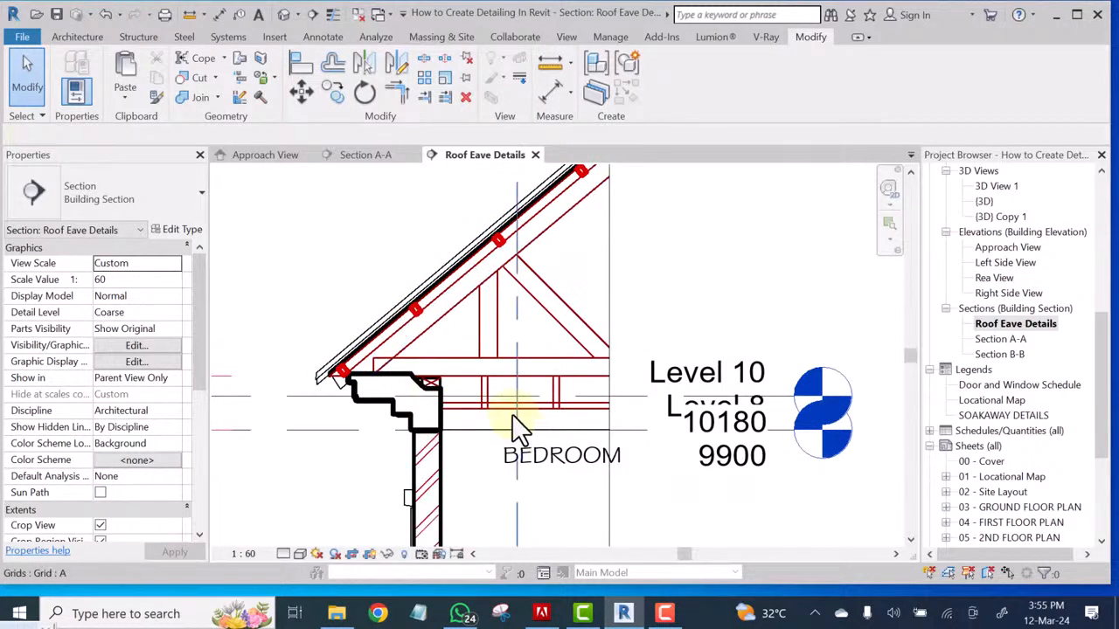
scroll(492, 307, "down", 3)
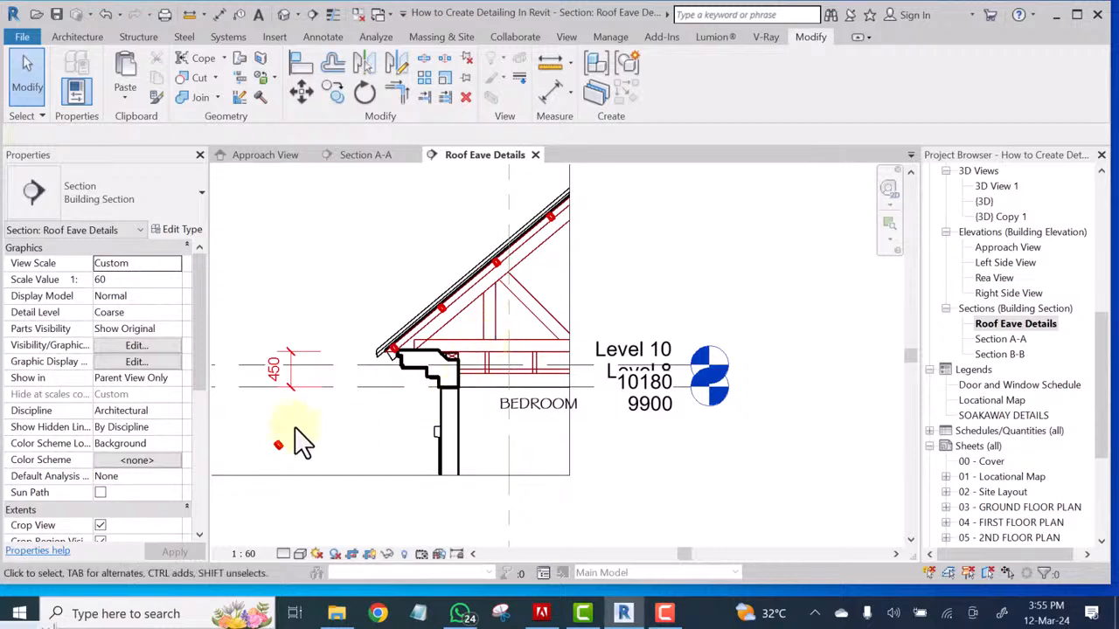
scroll(289, 371, "up", 2)
left_click(297, 350)
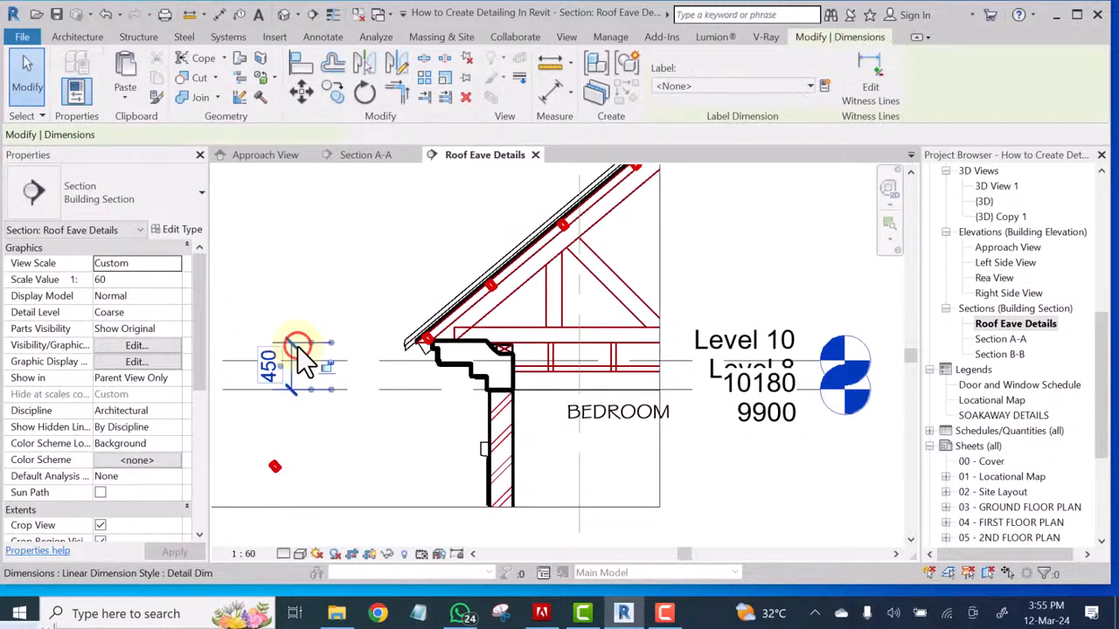
key("Delete")
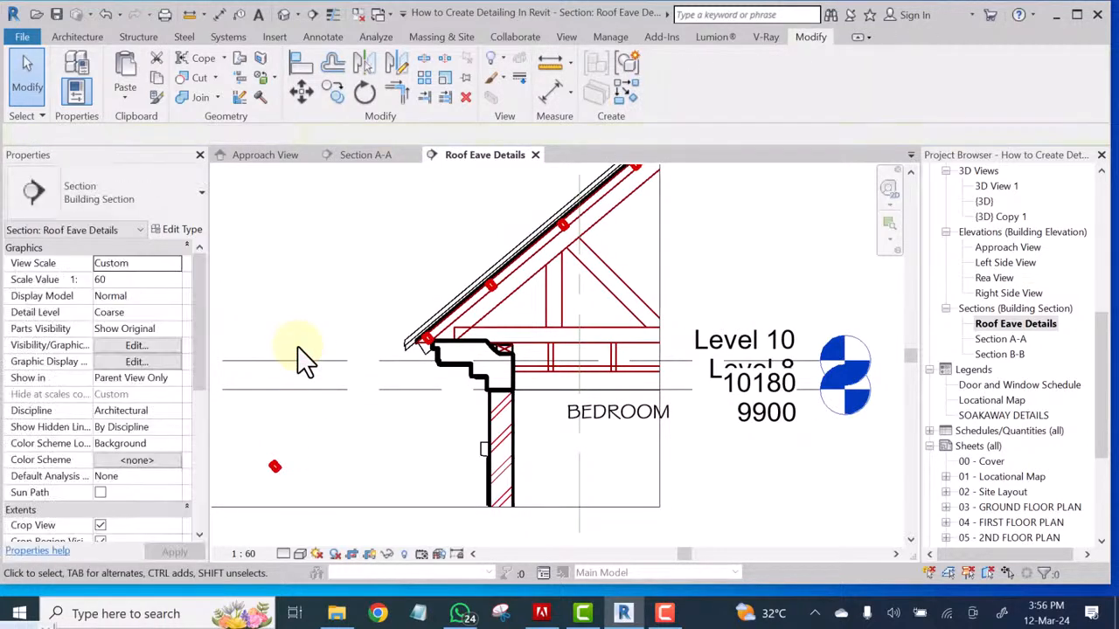
scroll(382, 325, "down", 2)
scroll(484, 386, "up", 1)
scroll(488, 383, "down", 2)
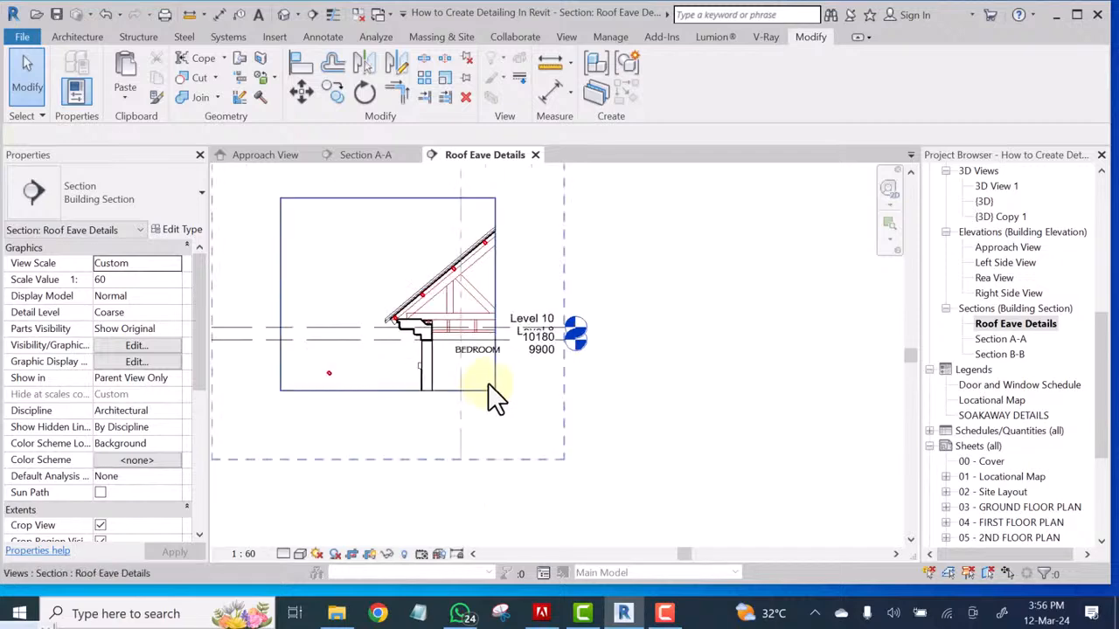
Turn on thin-line display for the Roof Eave Details view
scroll(484, 367, "up", 3)
scroll(453, 354, "up", 3)
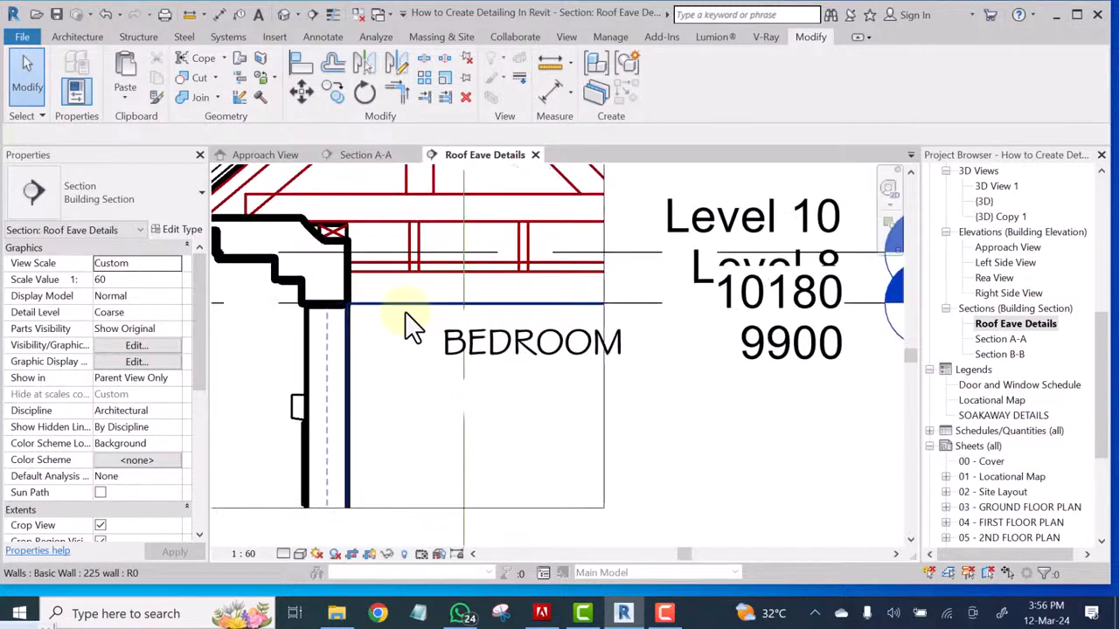
mouse_move(411, 325)
middle_mouse_down()
mouse_move(537, 450)
mouse_move(612, 375)
mouse_move(600, 312)
middle_mouse_up()
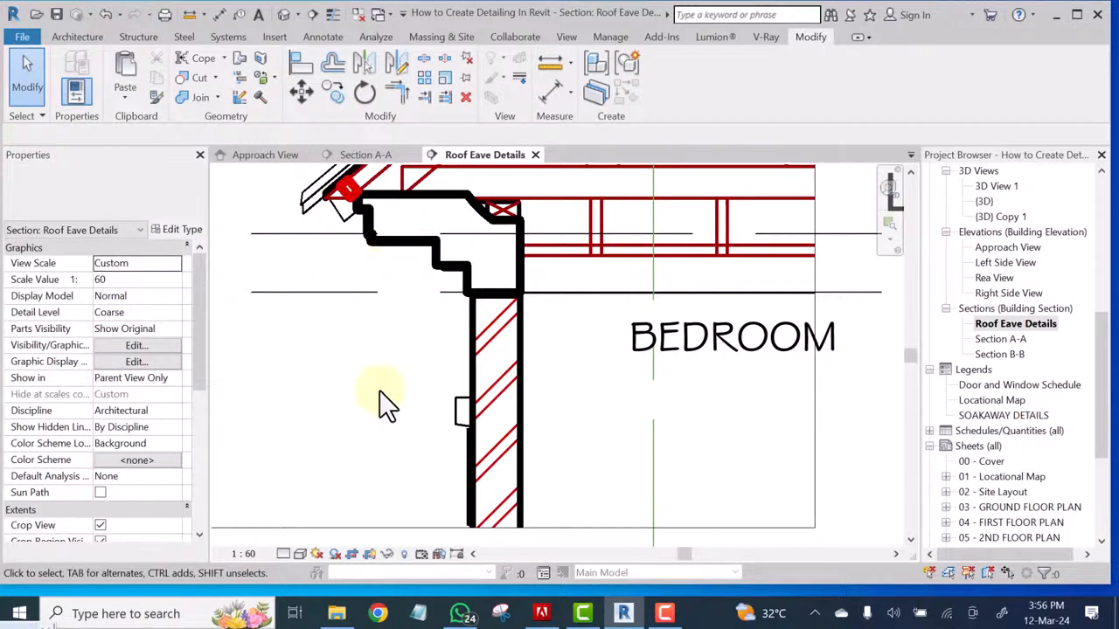
scroll(388, 400, "up", 3)
scroll(391, 400, "down", 3)
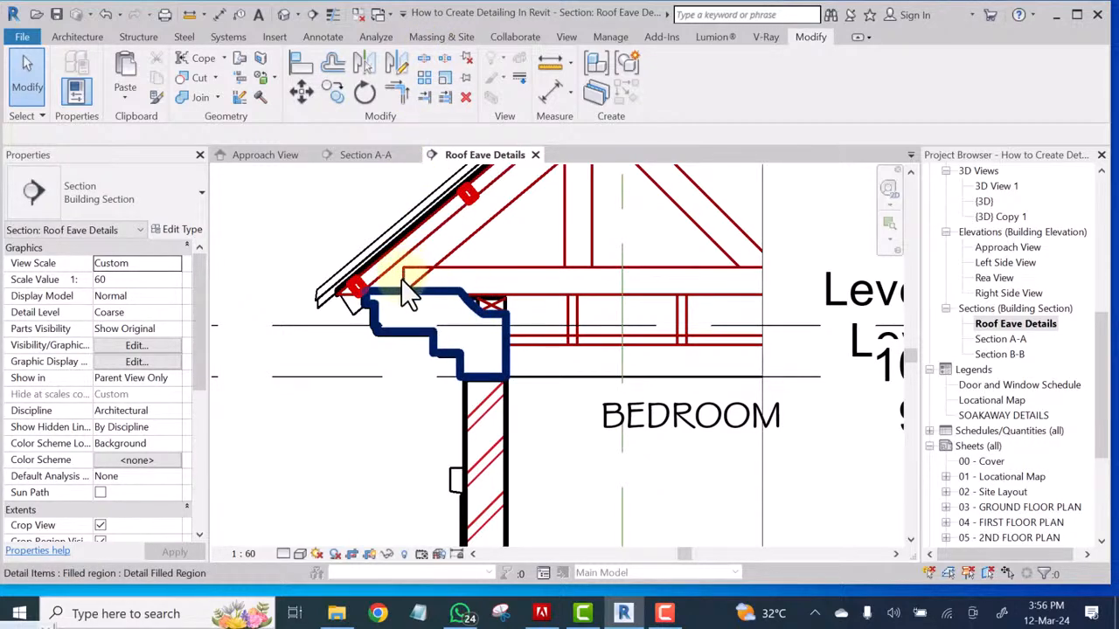
scroll(398, 289, "up", 2)
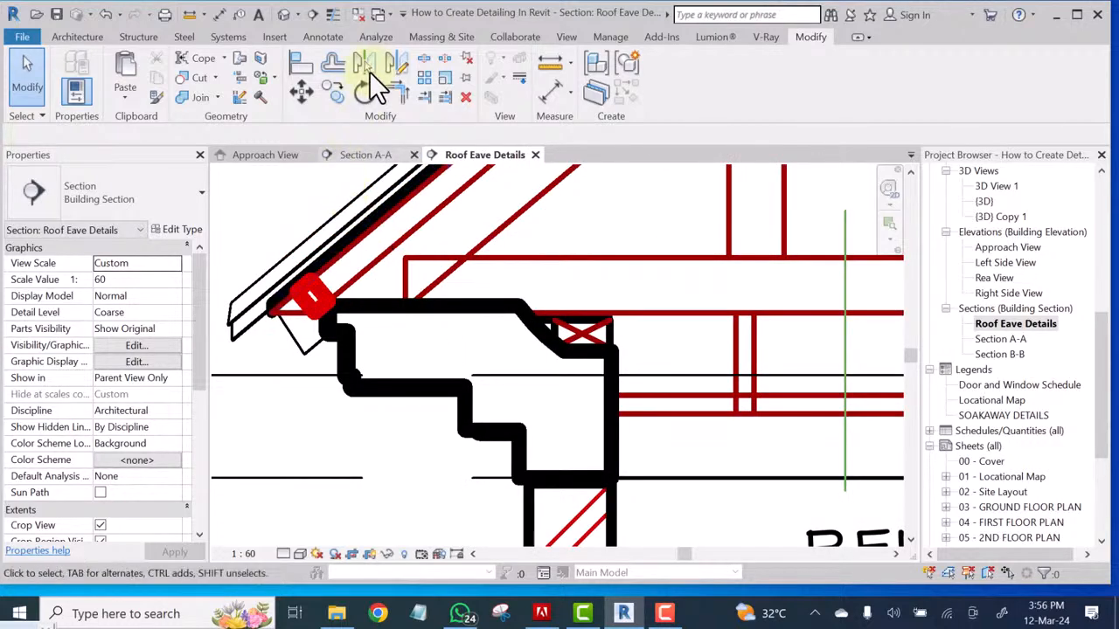
left_click(332, 15)
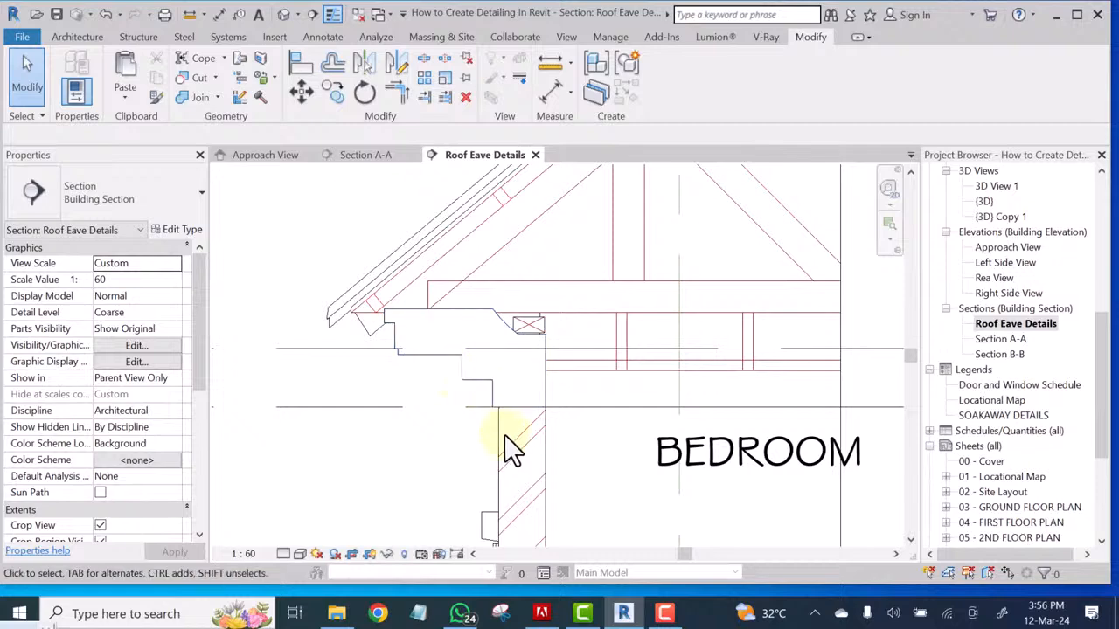
Start a filled region at the stepped eave moulding and duplicate the concrete region type as Finishes
middle_click_drag(467, 537, 410, 391)
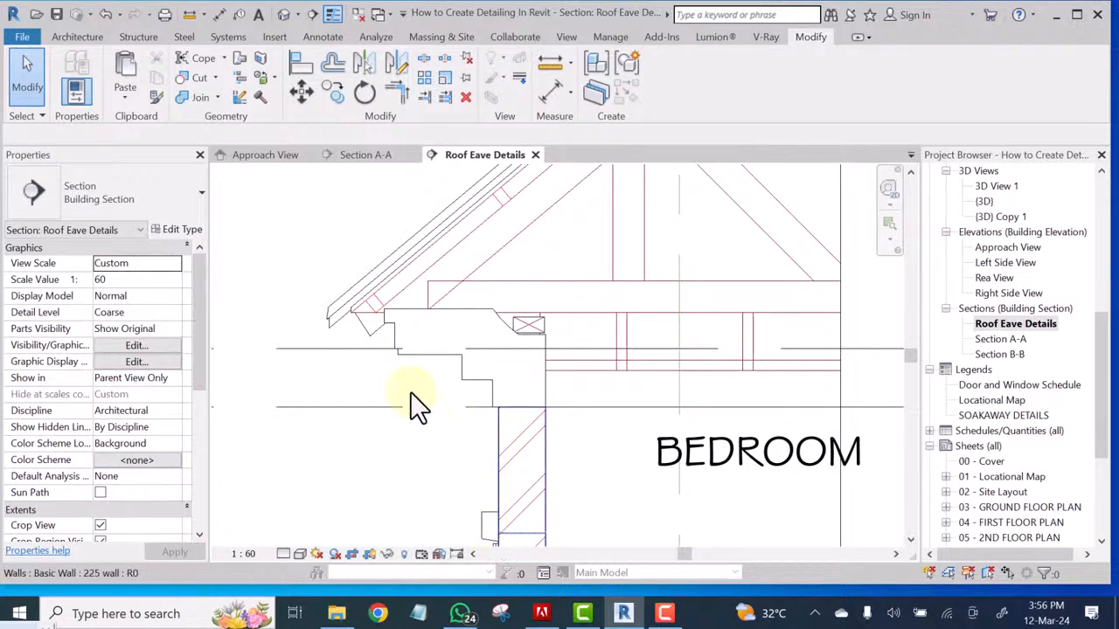
scroll(420, 406, "down", 1)
scroll(426, 411, "up", 1)
scroll(516, 444, "down", 1)
scroll(493, 394, "down", 1)
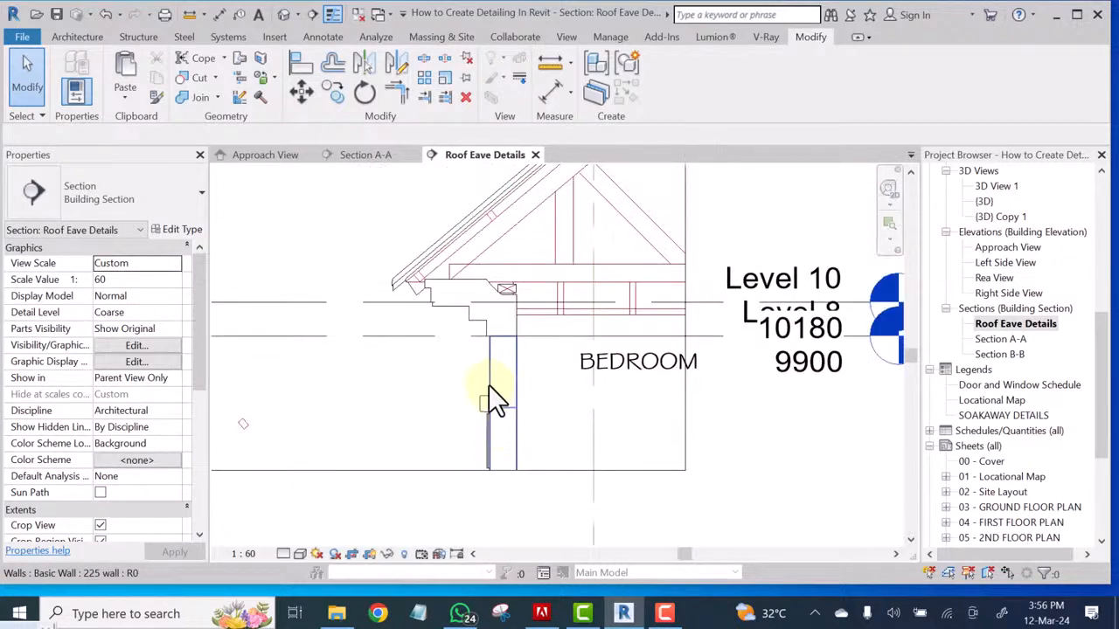
scroll(414, 292, "up", 1)
scroll(413, 283, "up", 2)
middle_click_drag(418, 290, 335, 283)
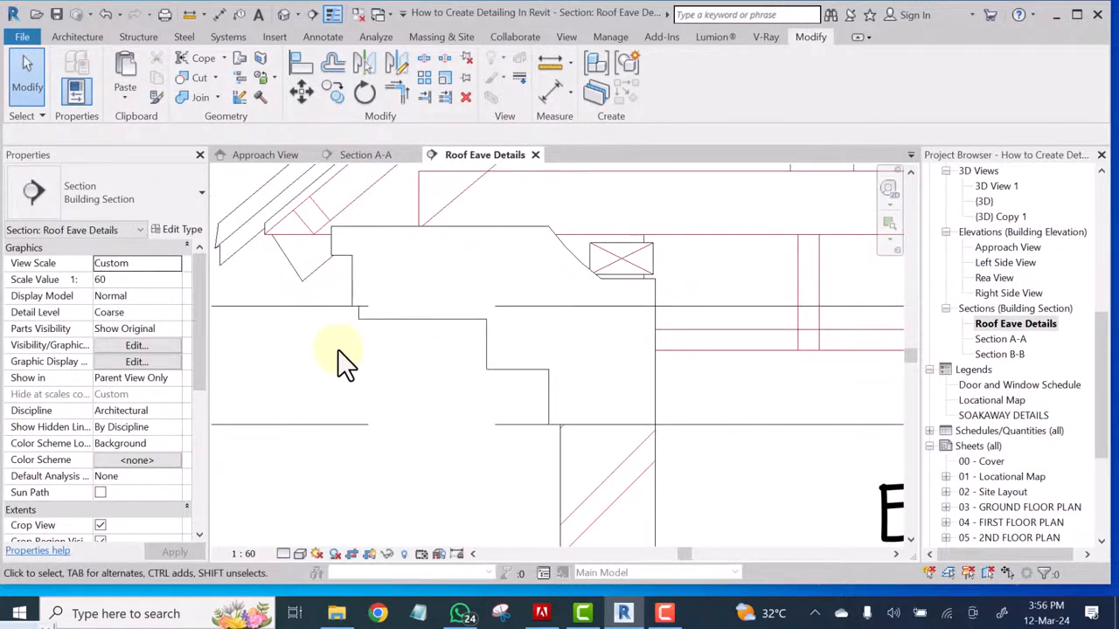
key("r")
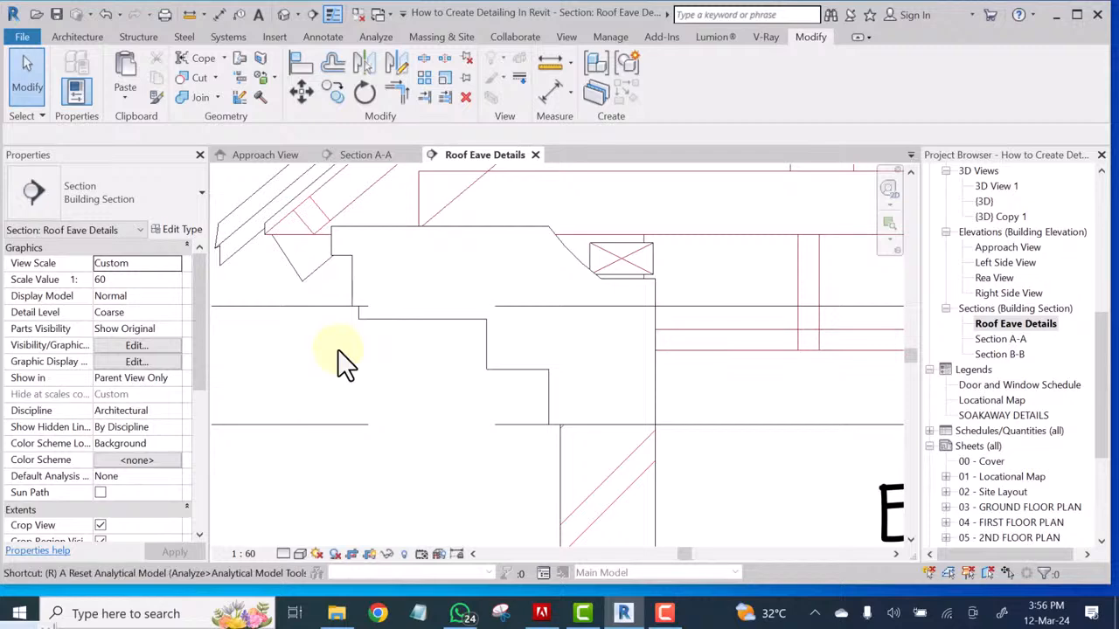
key("c")
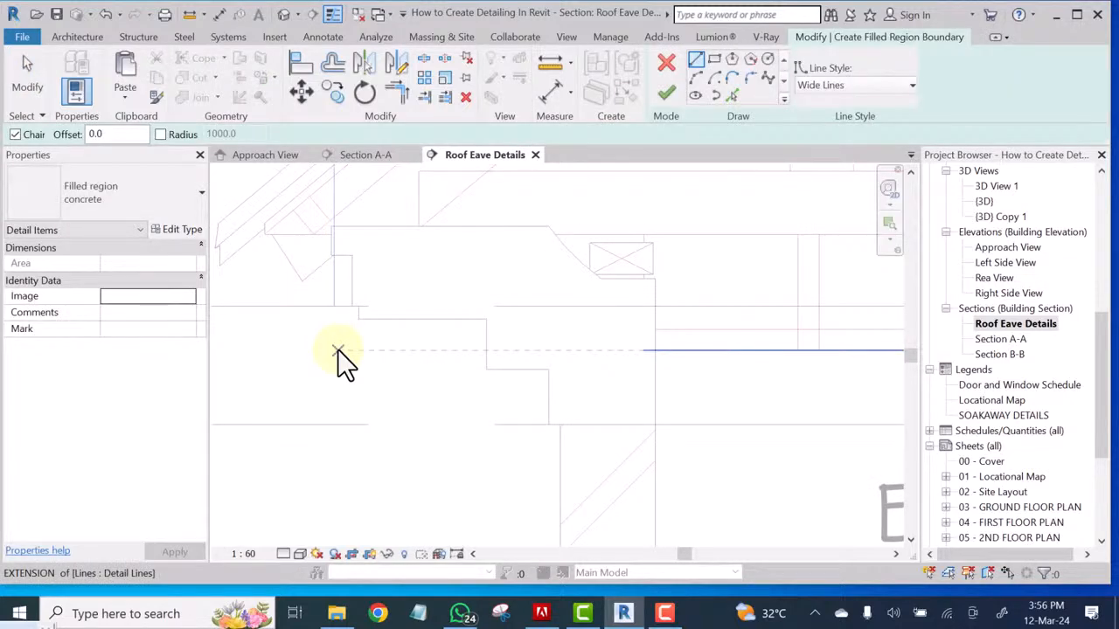
left_click(181, 229)
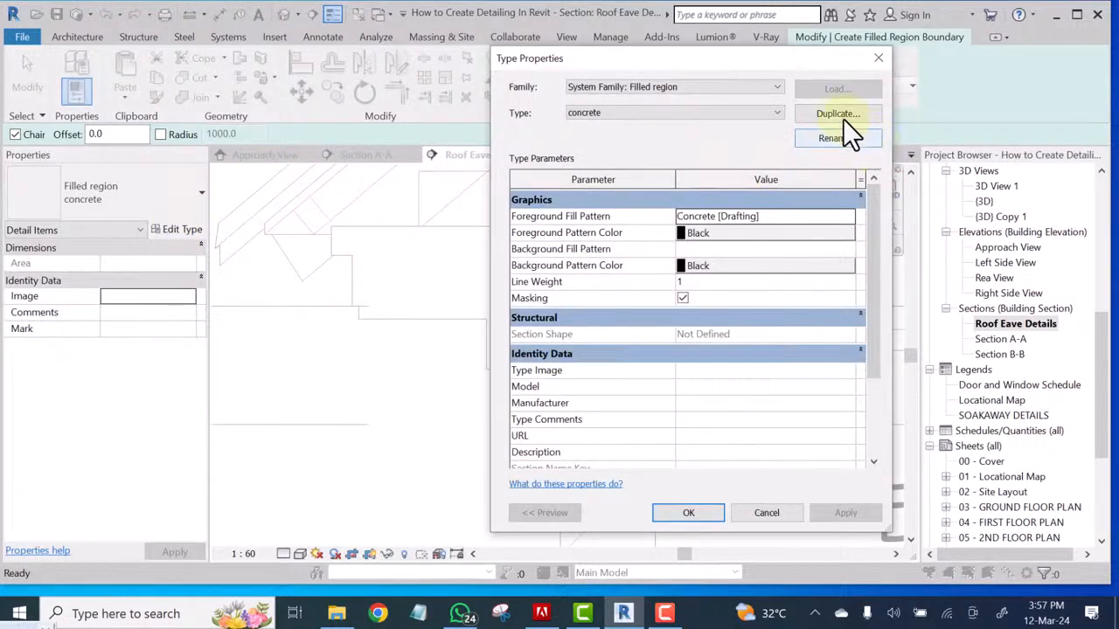
left_click(837, 114)
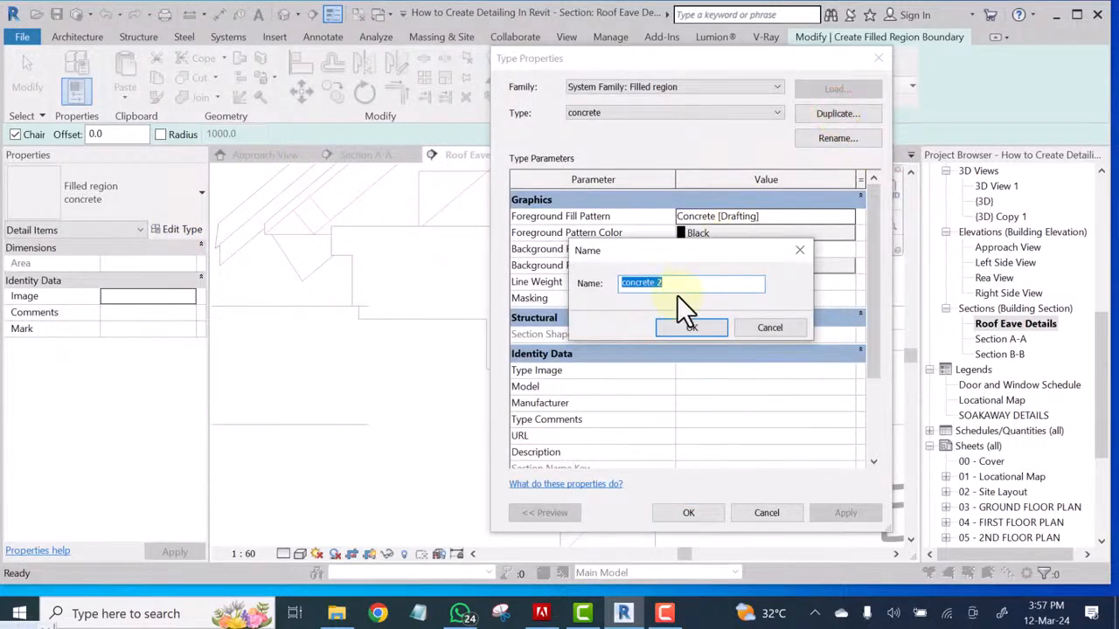
left_click_drag(673, 280, 573, 287)
type("Finishes")
left_click(686, 325)
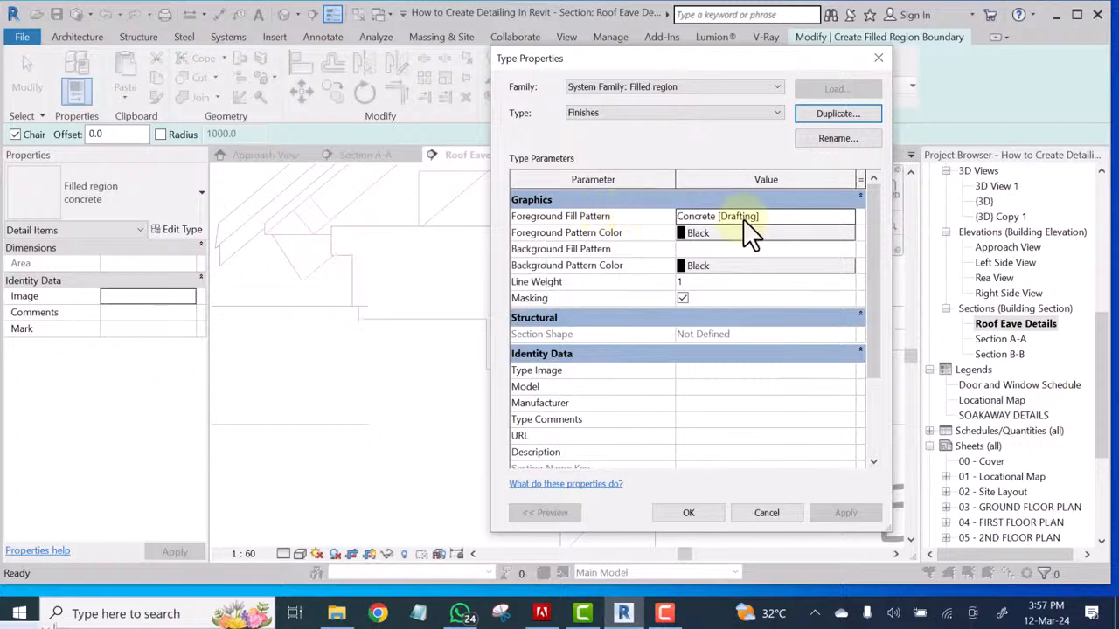
Set the Finishes type's foreground fill pattern to the drafting pattern <Solid fill>
left_click(843, 213)
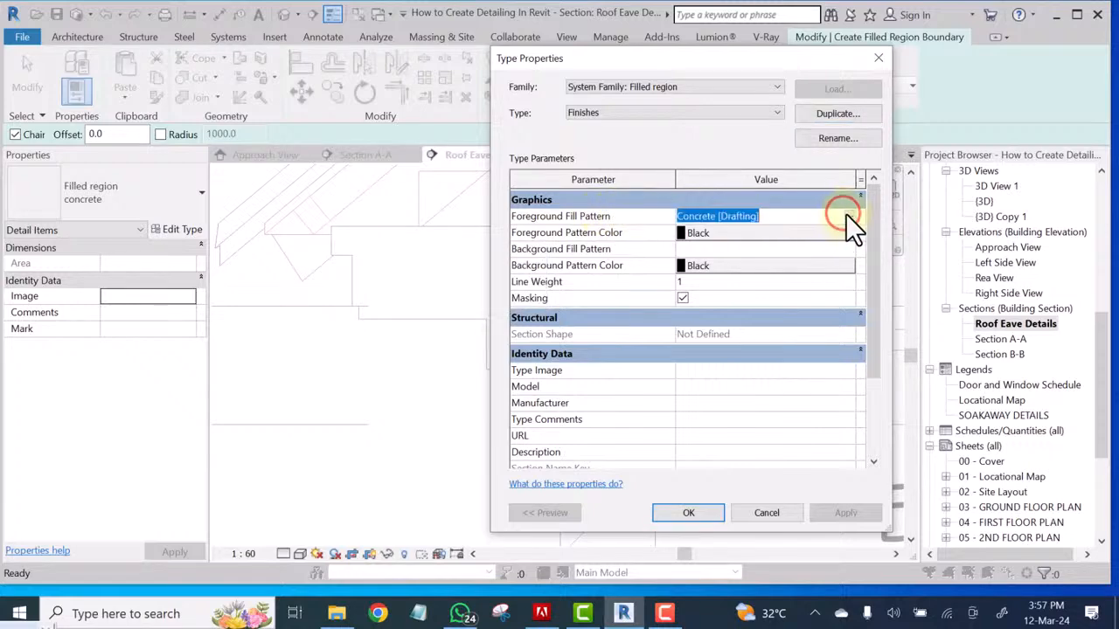
left_click(847, 213)
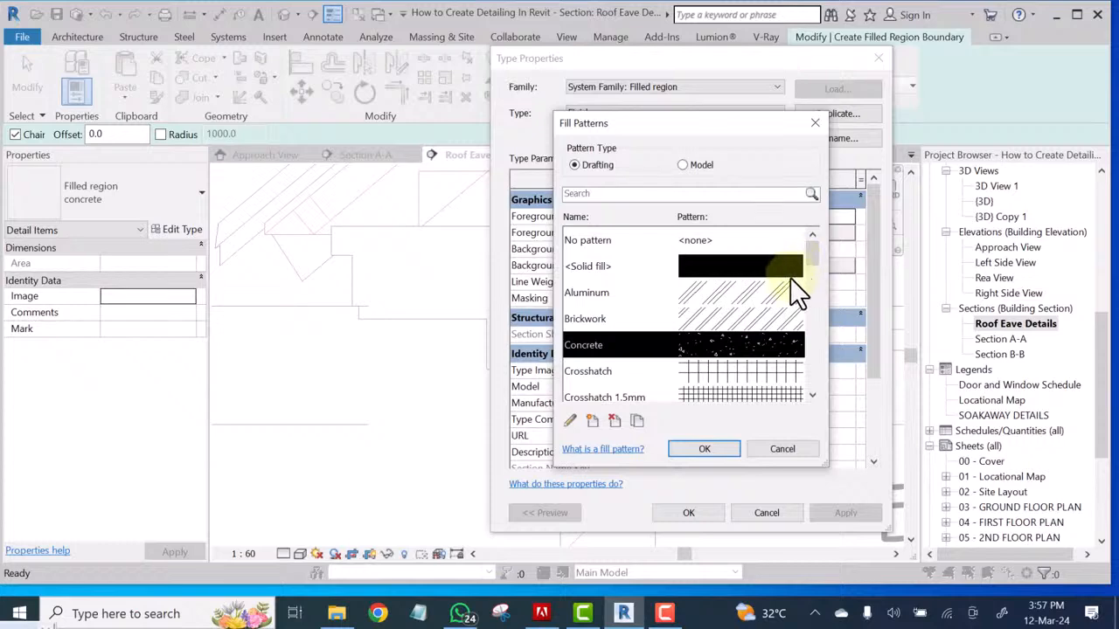
left_click(717, 262)
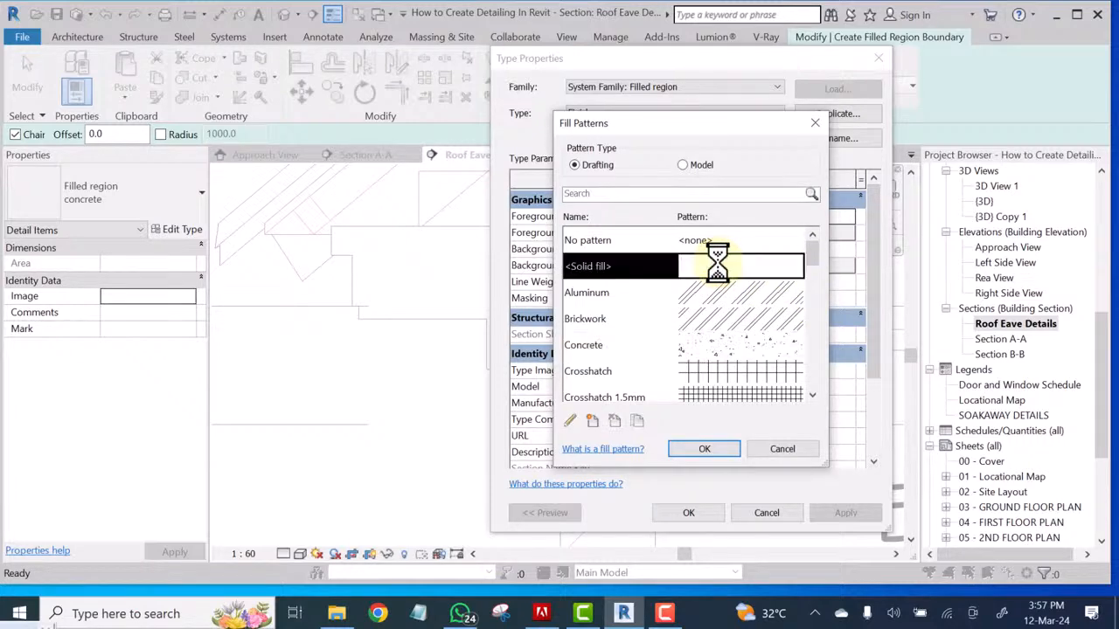
left_click(703, 448)
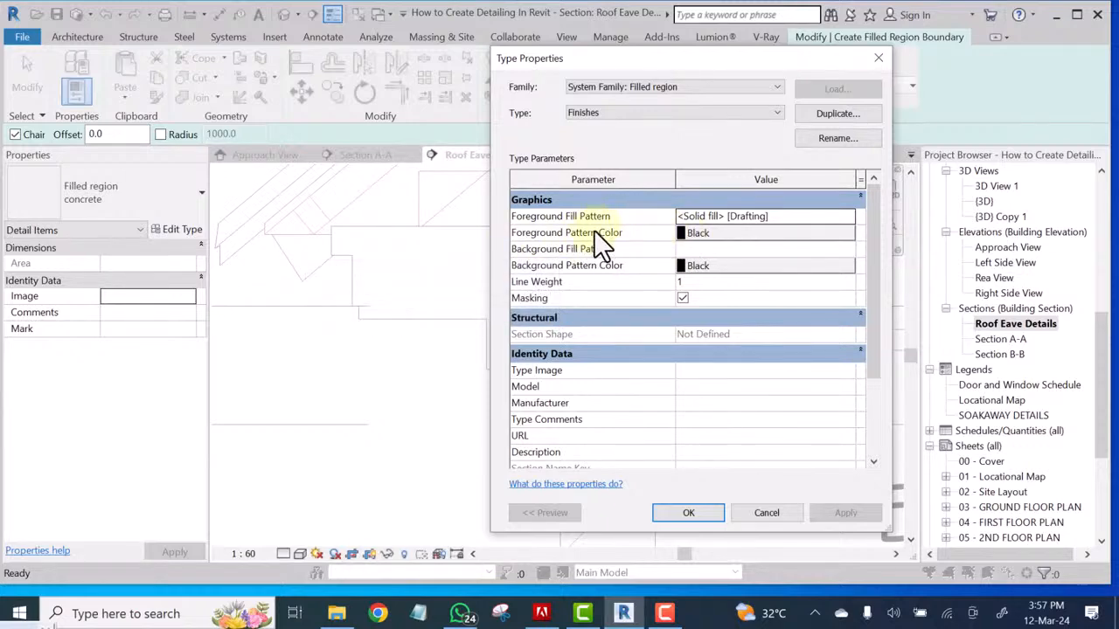
Set both the foreground and background pattern colors of the Finishes type to White and accept the type properties
left_click(684, 231)
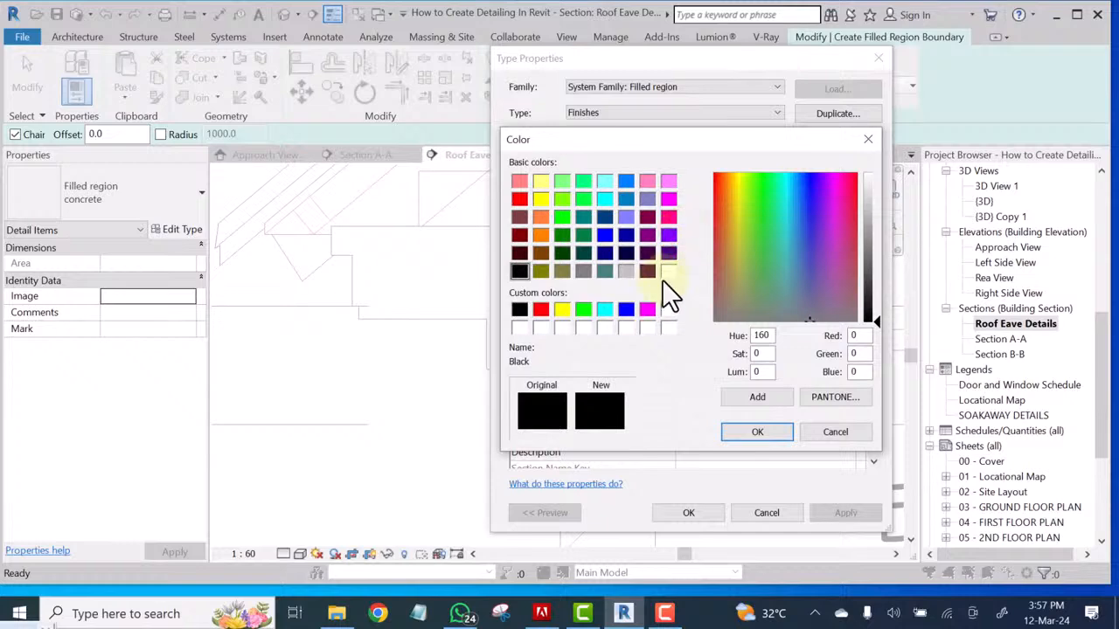
left_click(668, 327)
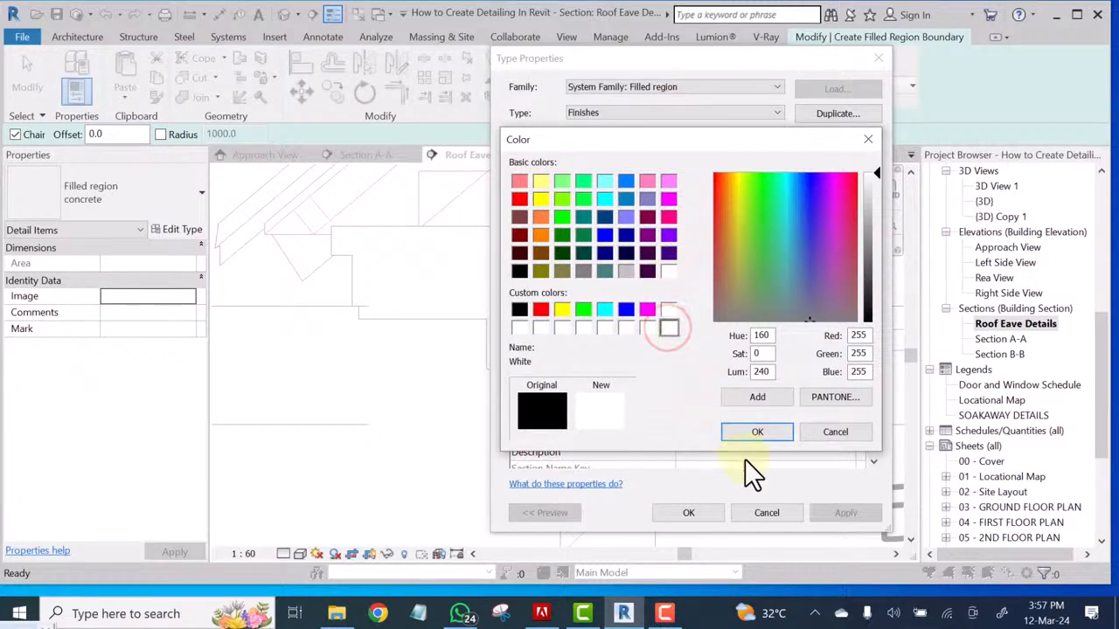
left_click(753, 432)
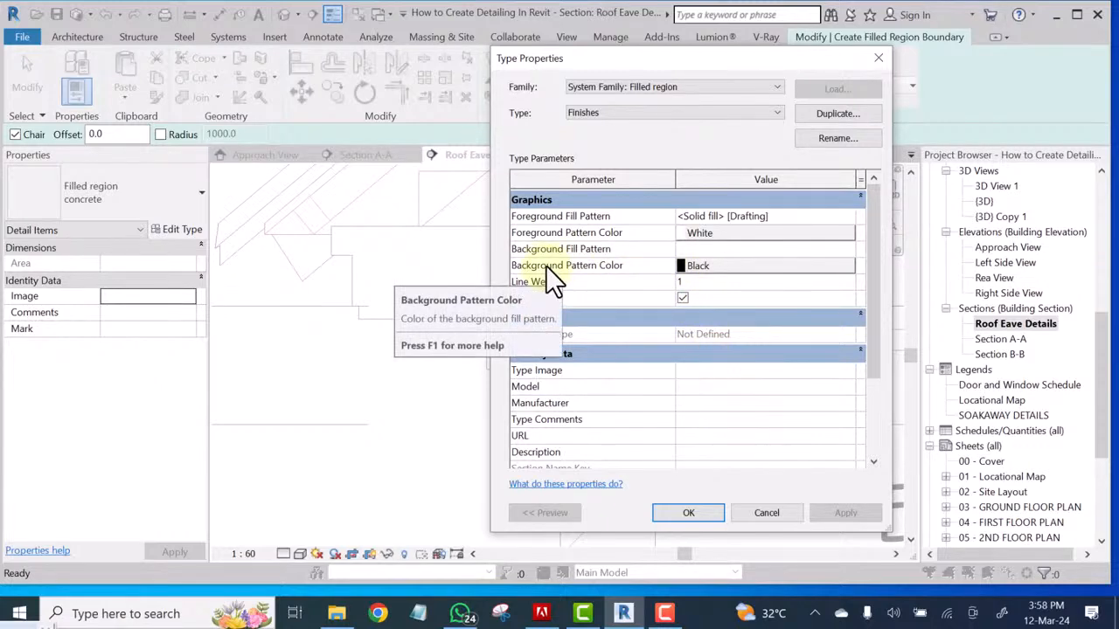
left_click(680, 265)
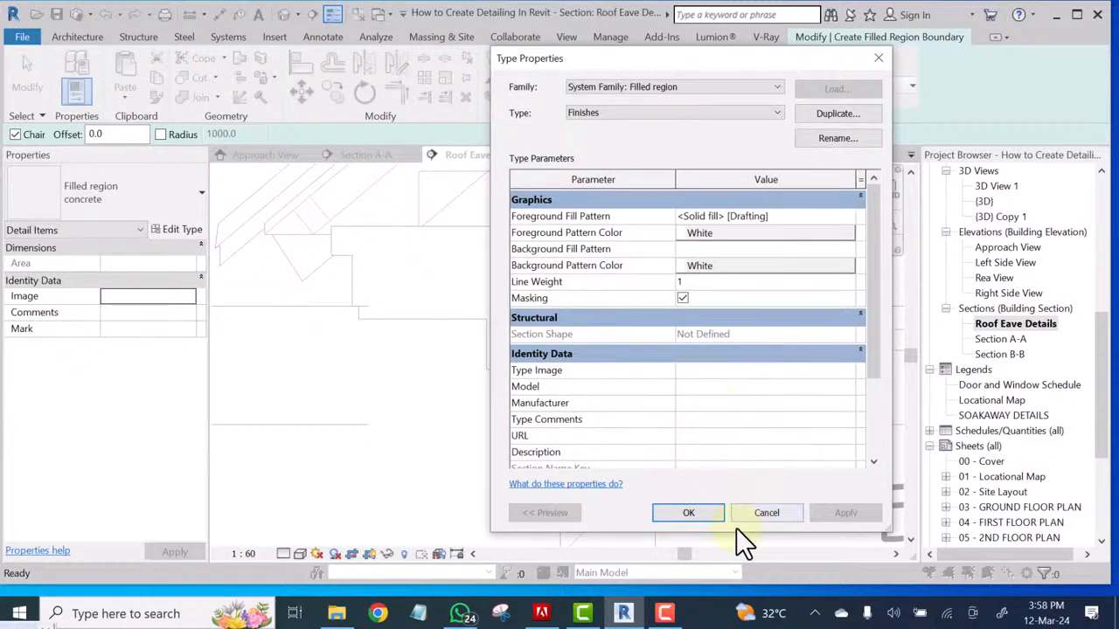
key("Return")
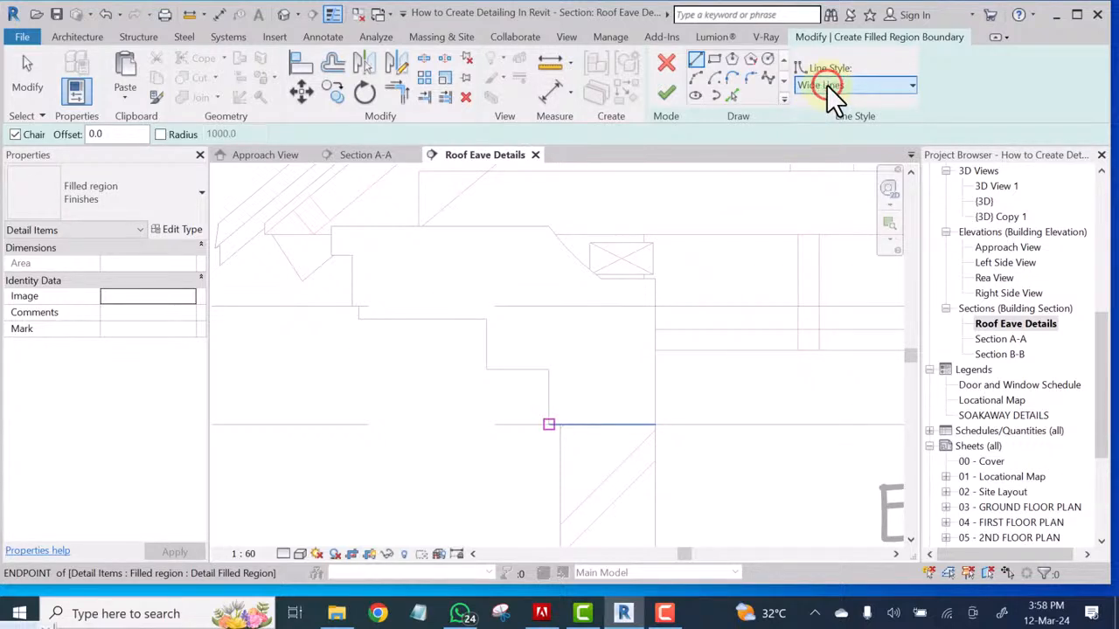
Set the line style of the filled region boundary to Thin Lines
left_click(828, 88)
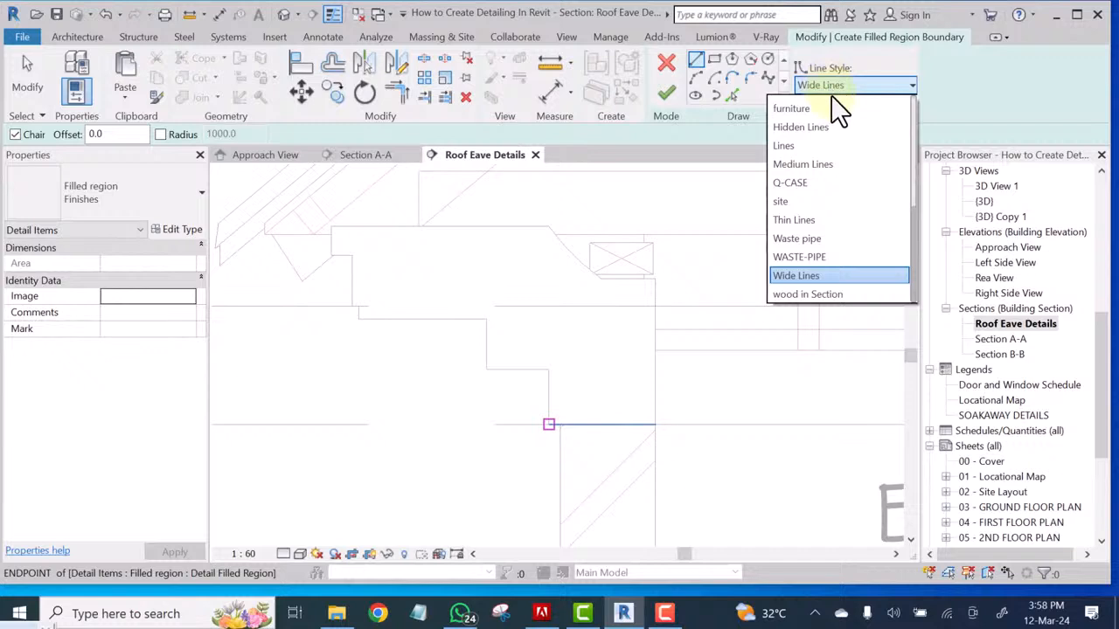
scroll(806, 233, "up", 1)
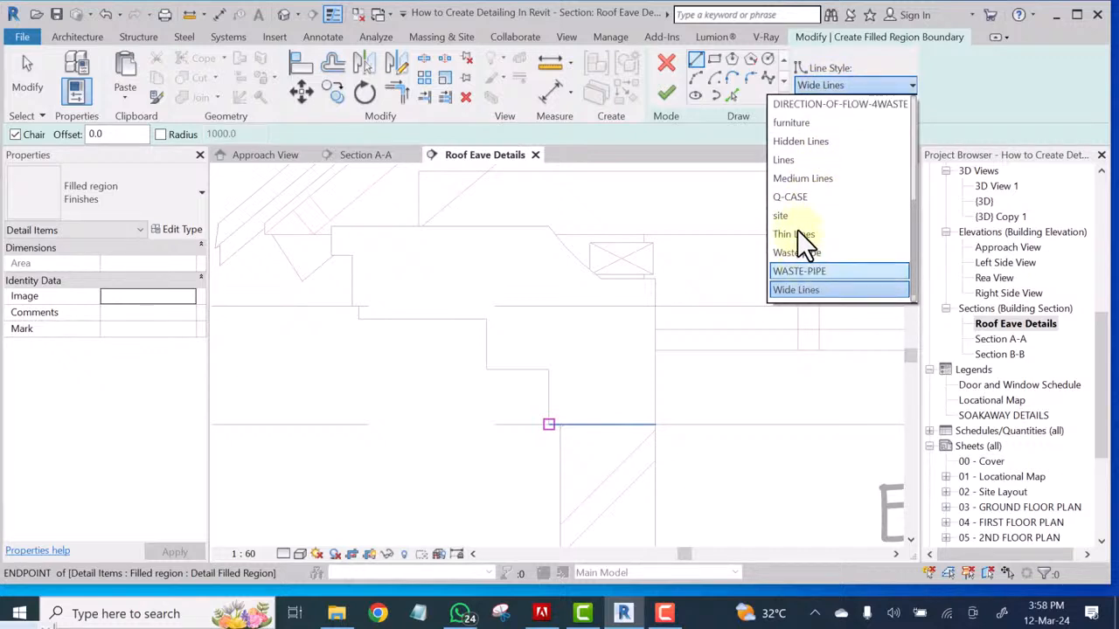
scroll(901, 183, "up", 3)
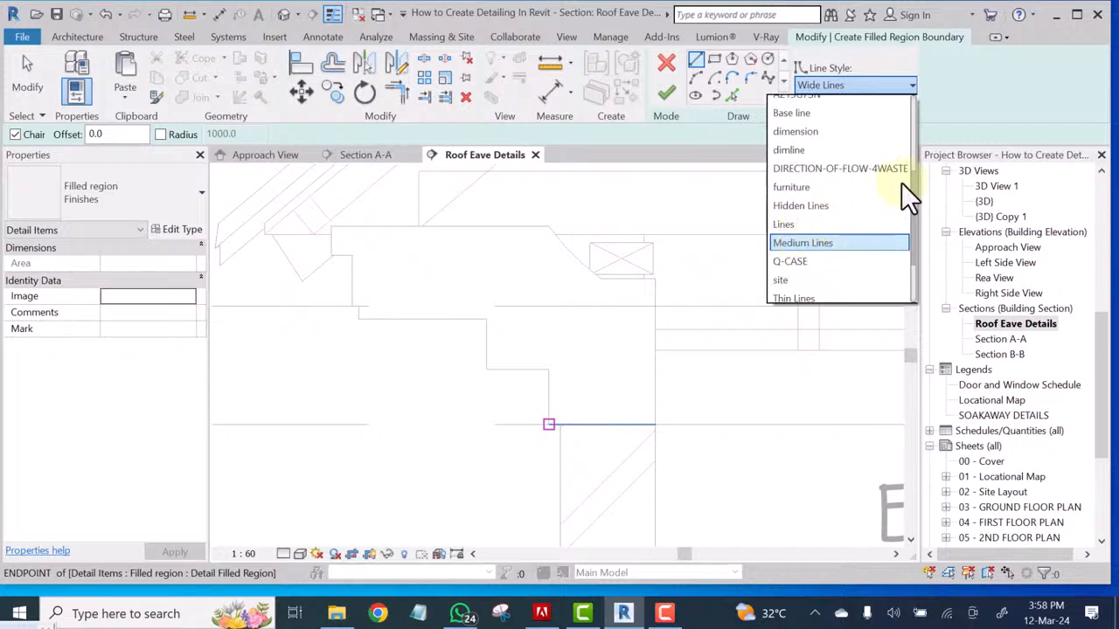
left_click_drag(911, 215, 911, 246)
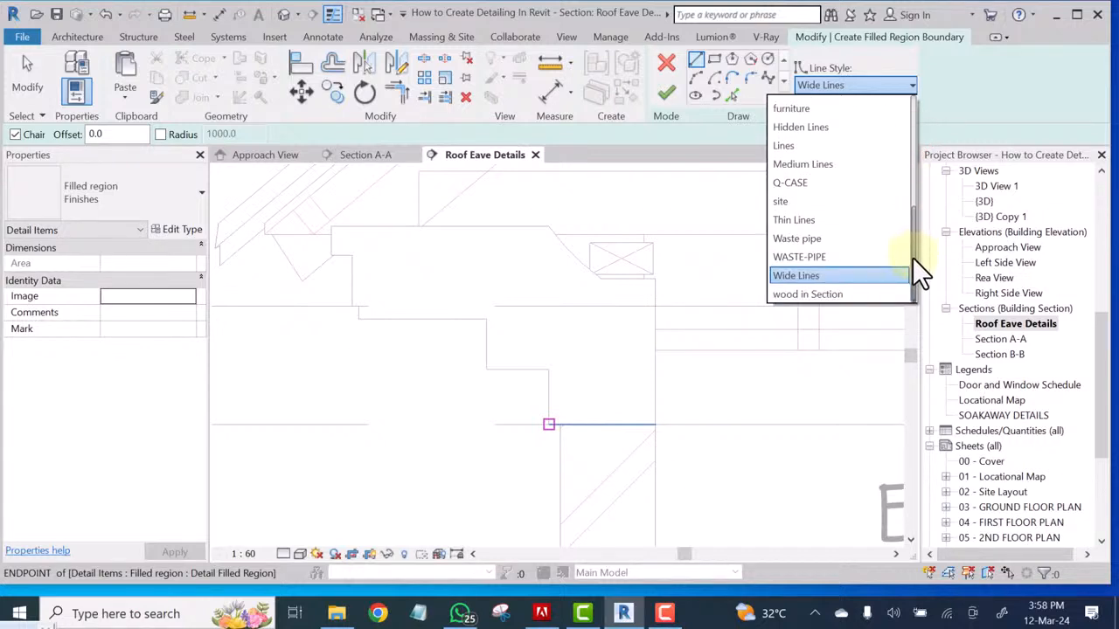
left_click(791, 220)
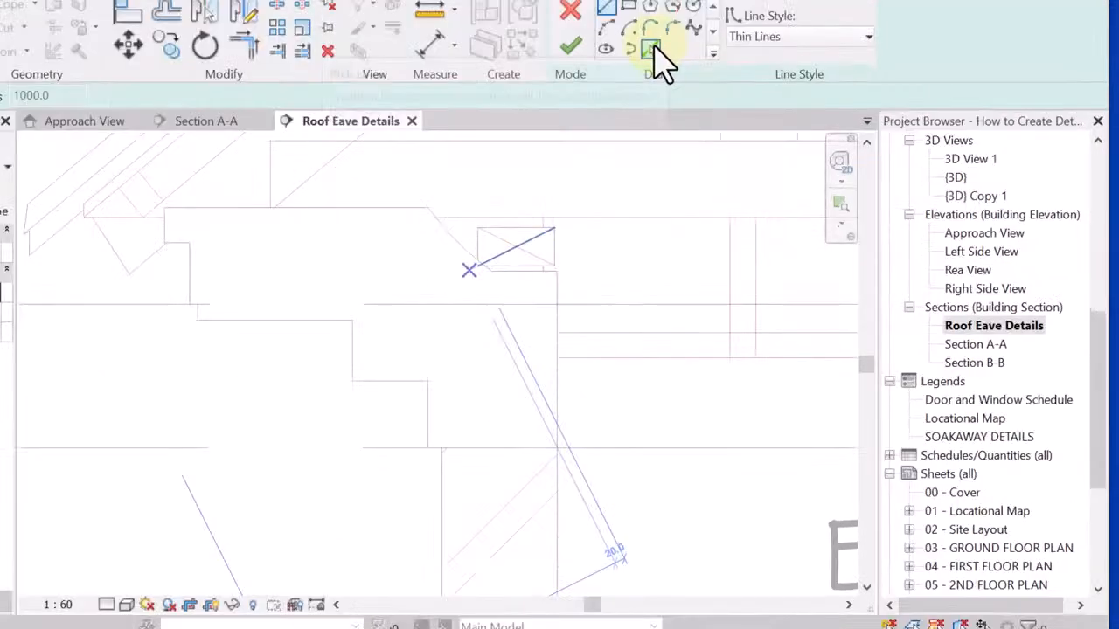
Add boundary lines with Pick Lines along the underside of the moulding's top ledge and the vertical face below it
left_click(738, 92)
scroll(337, 229, "up", 2)
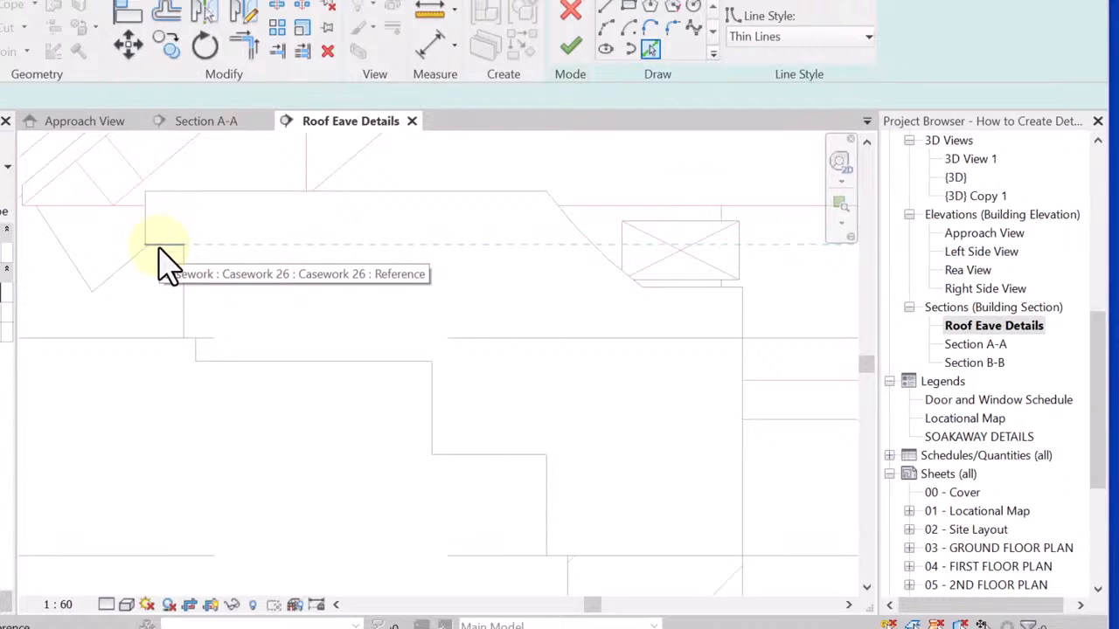
left_click(159, 251)
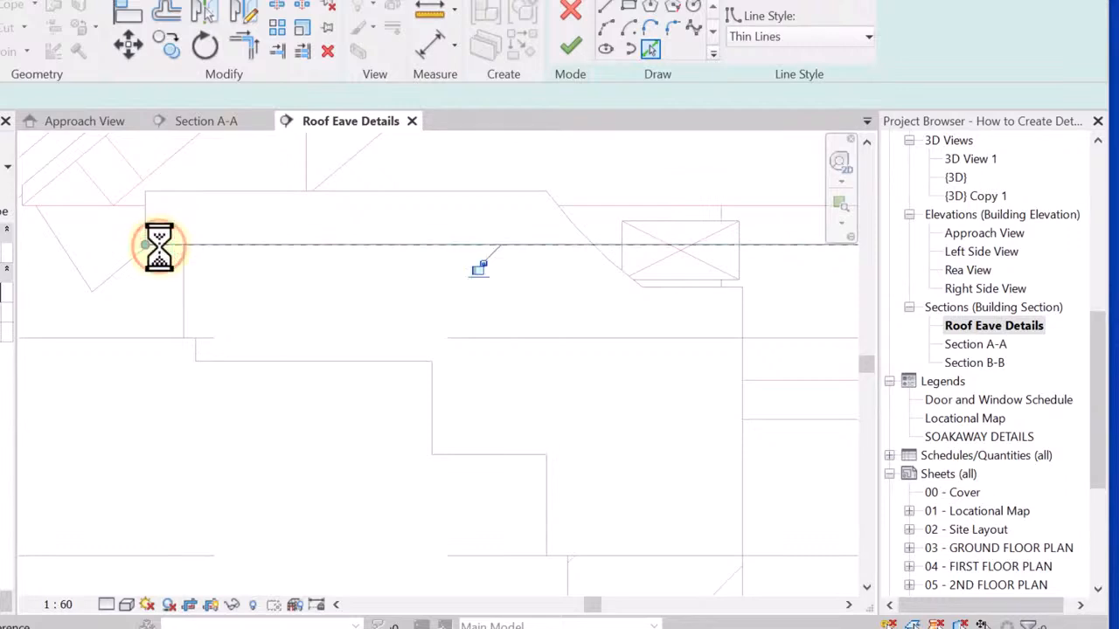
left_click(180, 305)
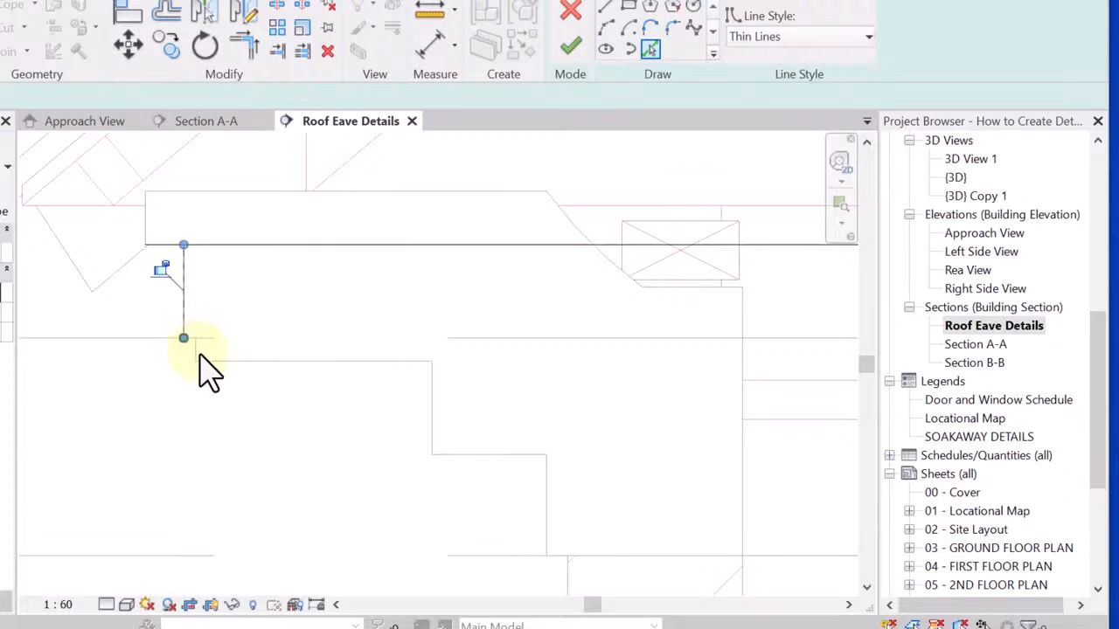
Pick the edges of the small notch below that face and the long ledge beneath it as boundary lines
scroll(198, 345, "up", 5)
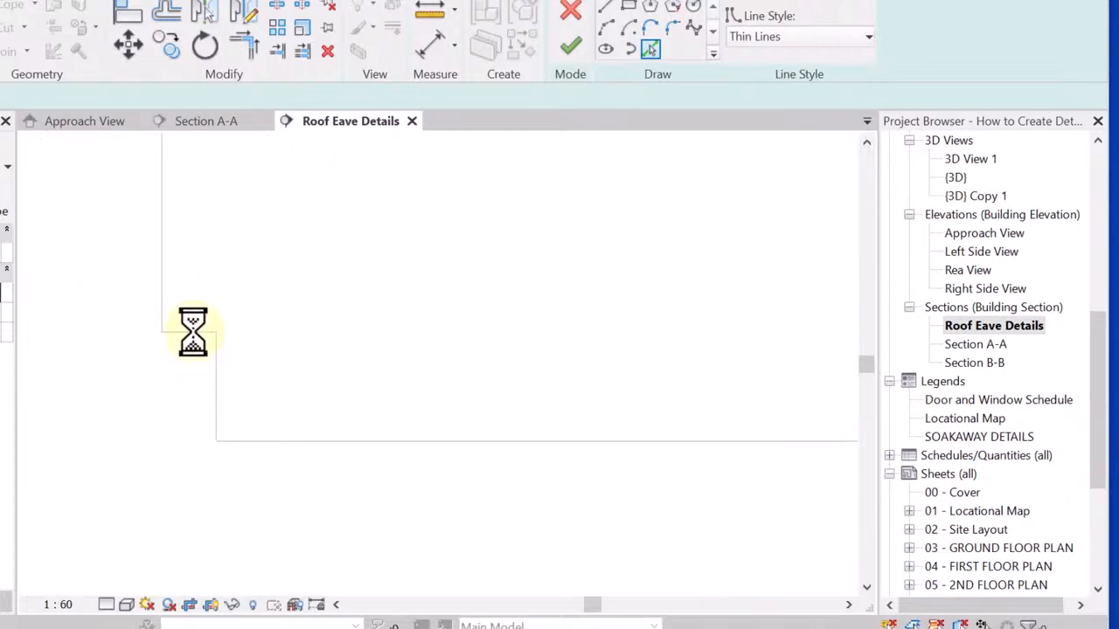
left_click(186, 335)
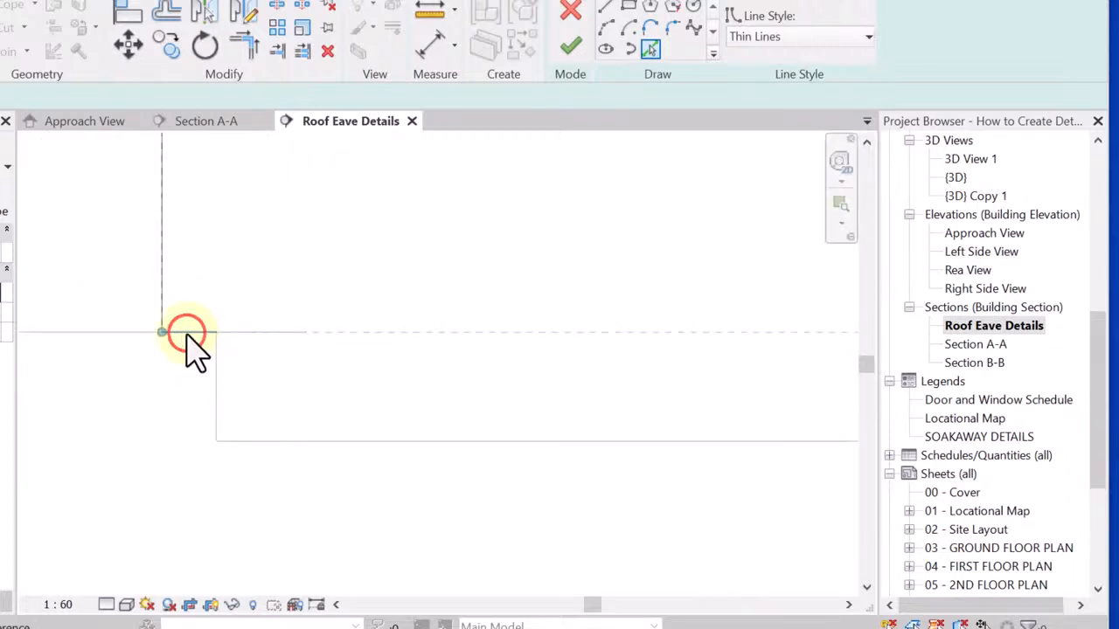
left_click(215, 402)
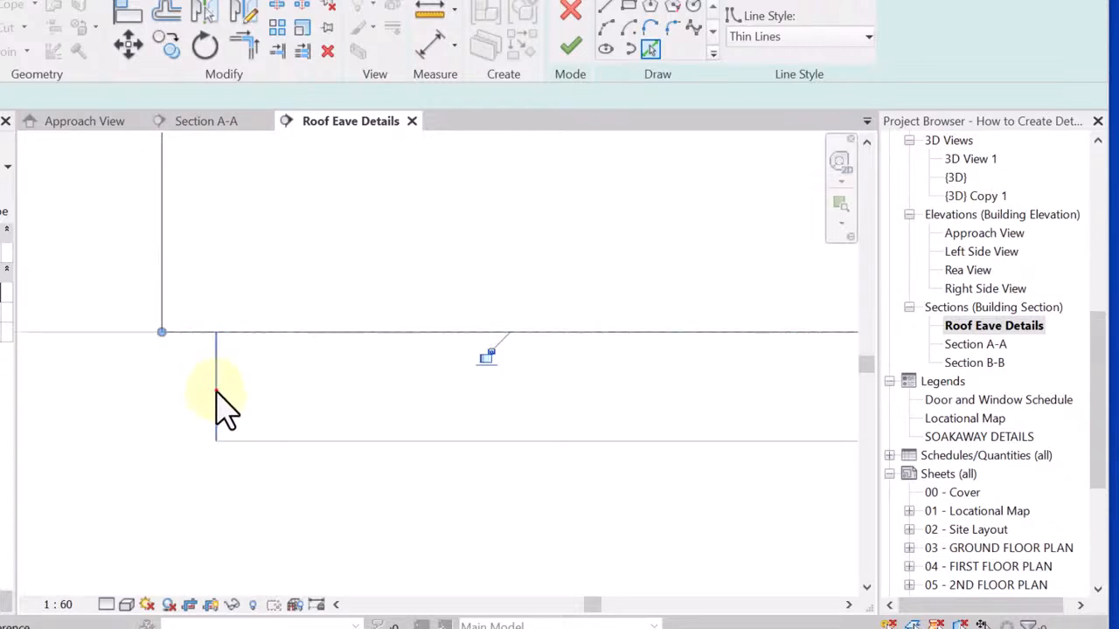
left_click(217, 393)
left_click(281, 449)
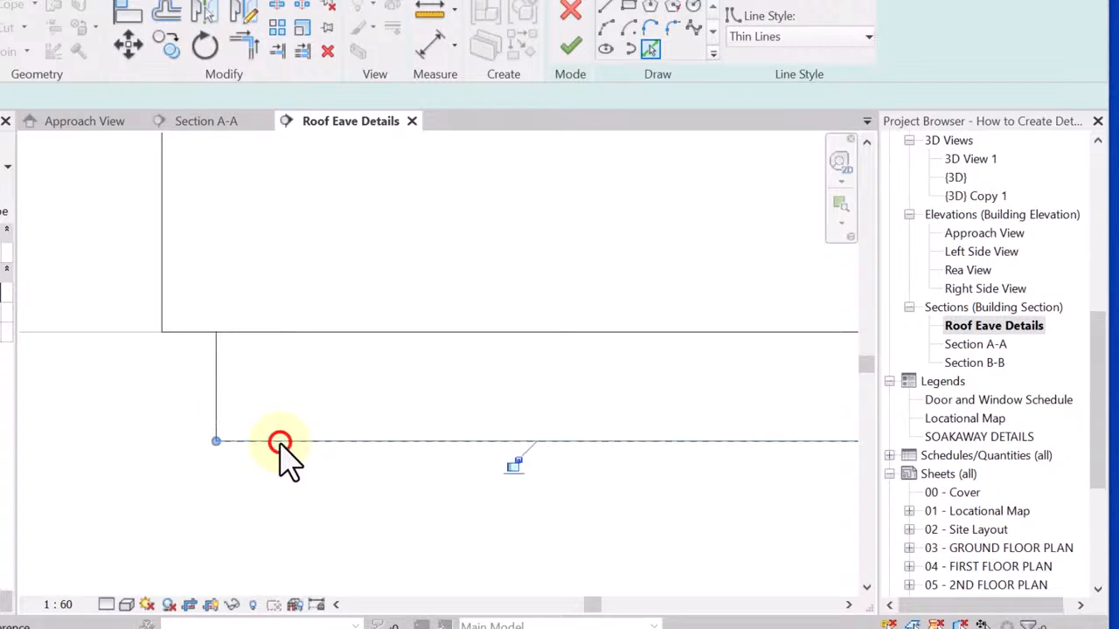
Pick the edges of the two lower moulding steps as boundary lines: both vertical faces and the ledge between them
scroll(237, 367, "down", 3)
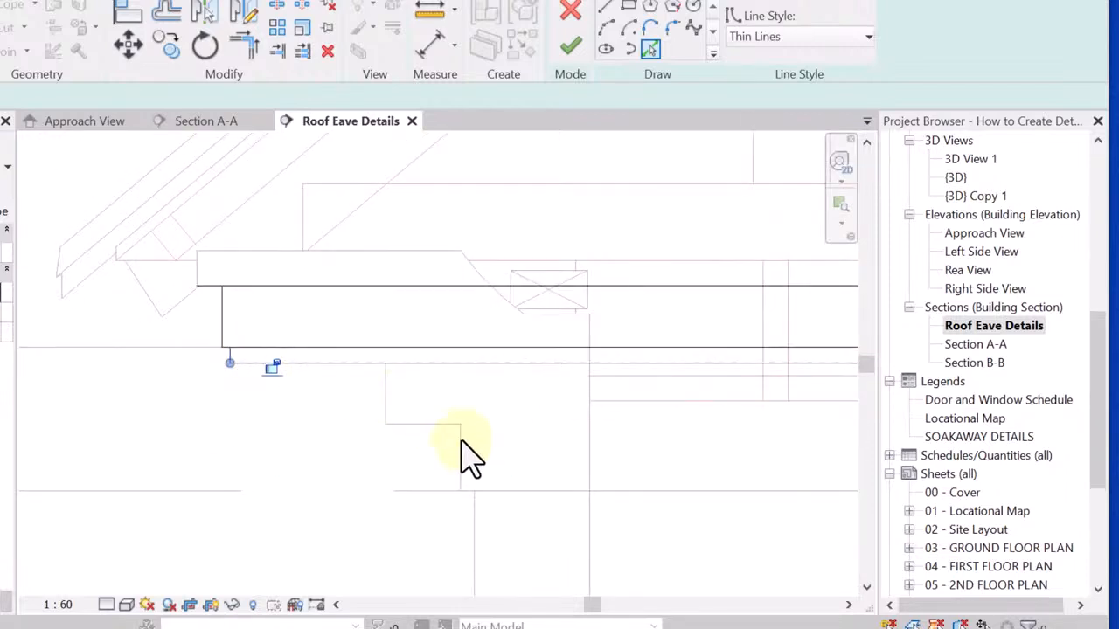
left_click(386, 384)
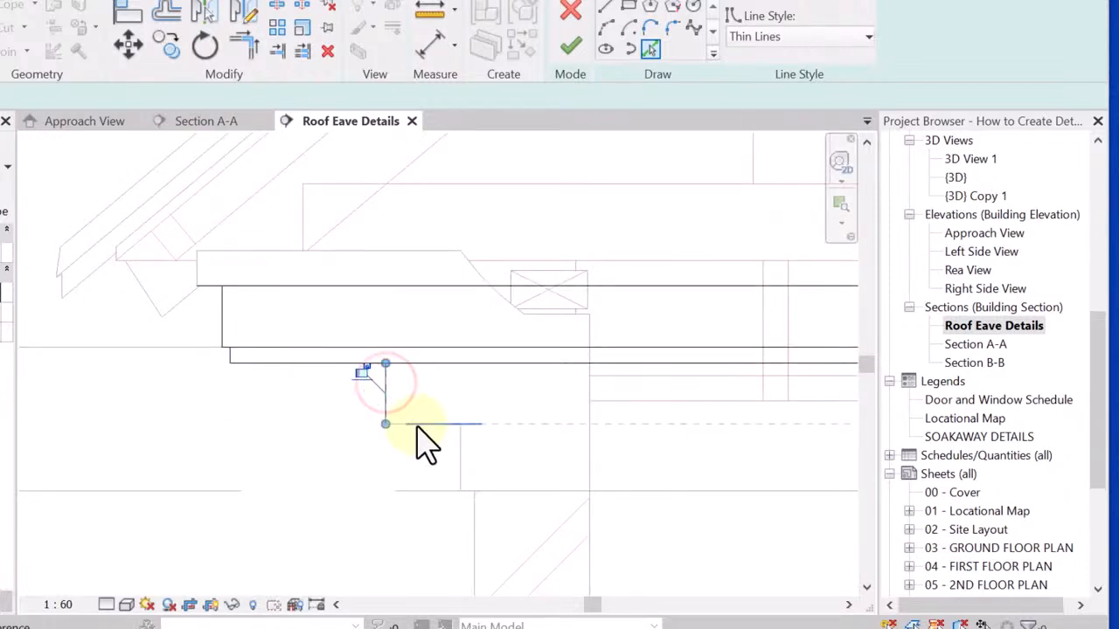
left_click(415, 424)
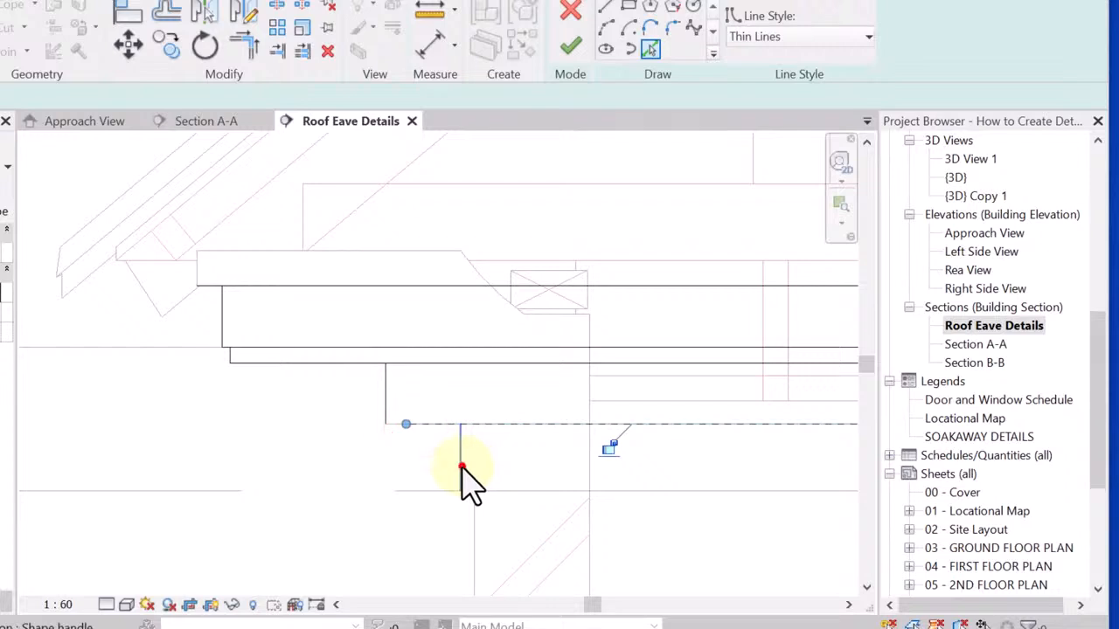
left_click(462, 465)
Pick the underside of the lowest moulding step and the outer wall face below it as boundary lines
scroll(406, 391, "down", 2)
scroll(407, 404, "down", 3)
scroll(441, 428, "up", 4)
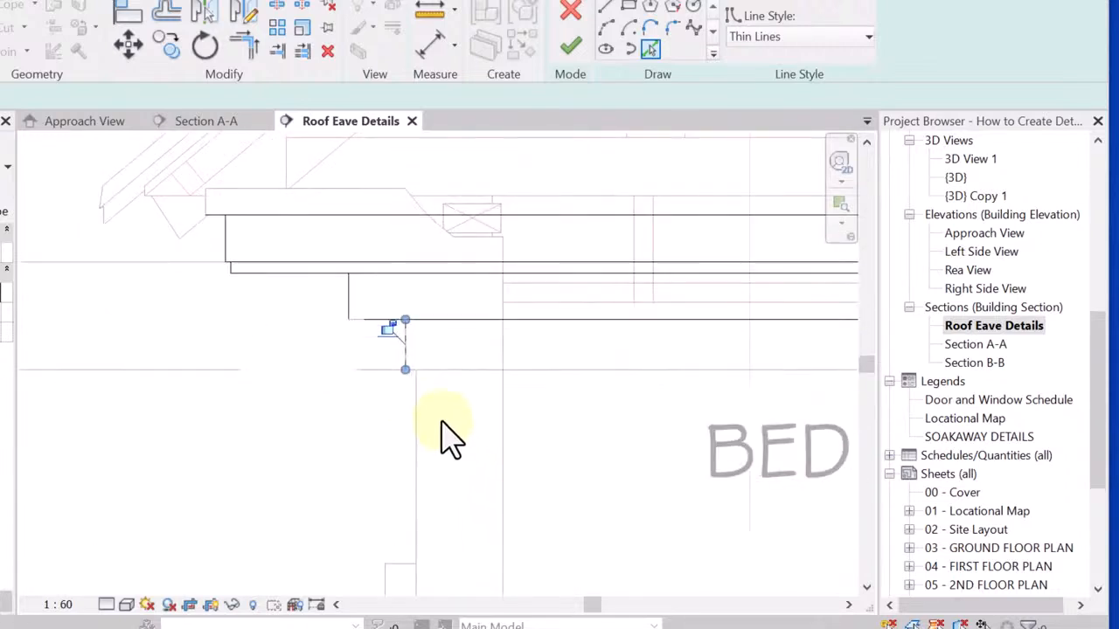
scroll(428, 380, "up", 5)
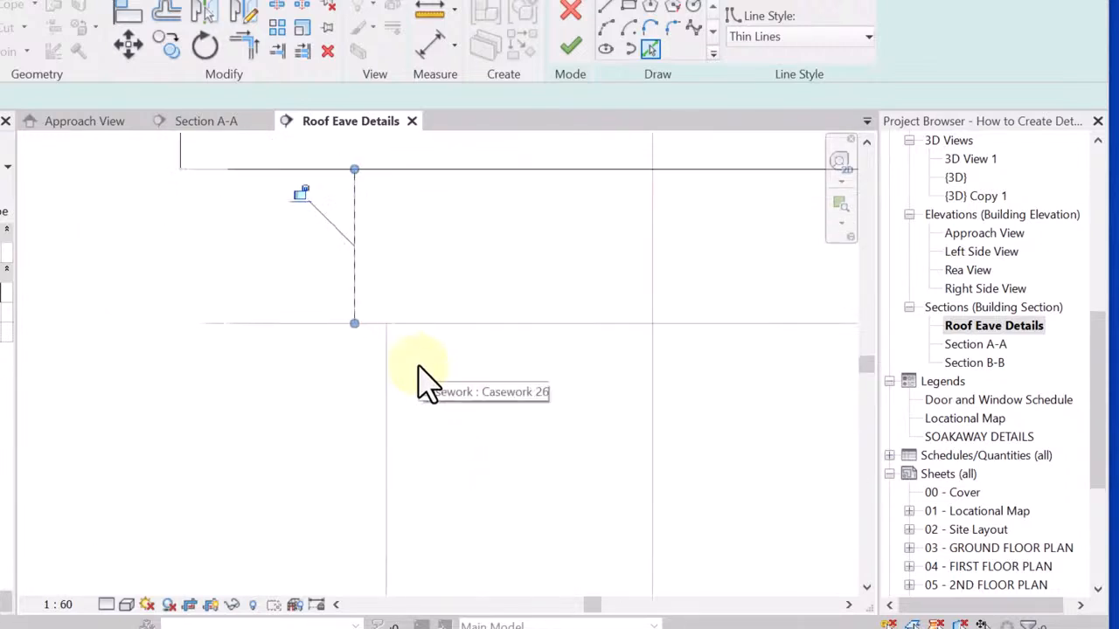
left_click(373, 324)
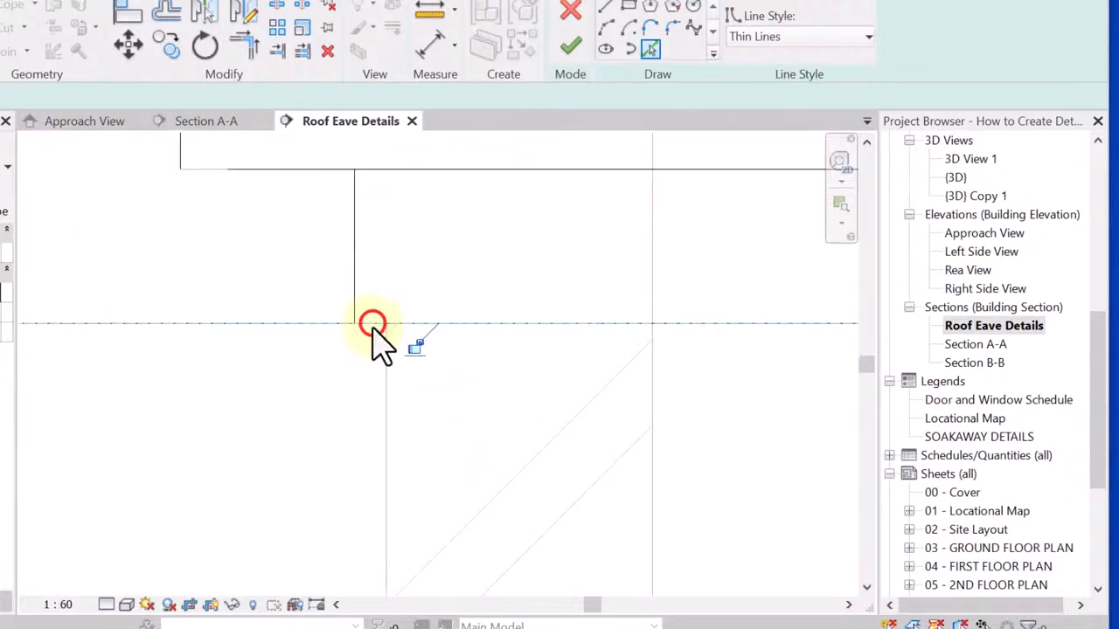
left_click(382, 416)
scroll(367, 297, "down", 4)
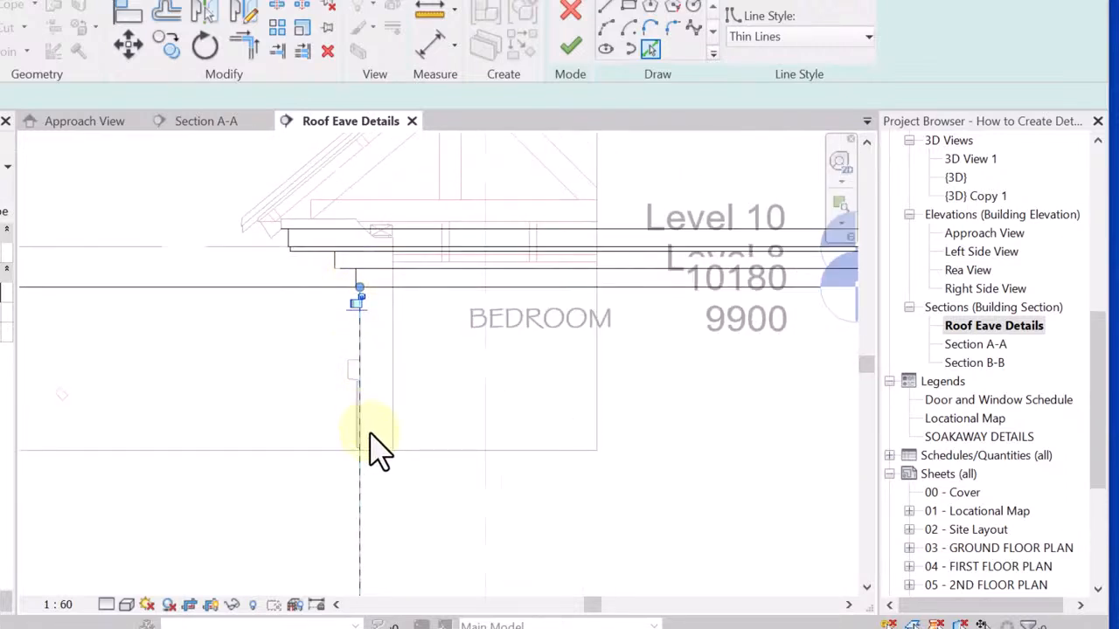
Trim the top ledge's underside line to a corner with the vertical face below it using Trim/Extend to Corner
scroll(350, 300, "up", 6)
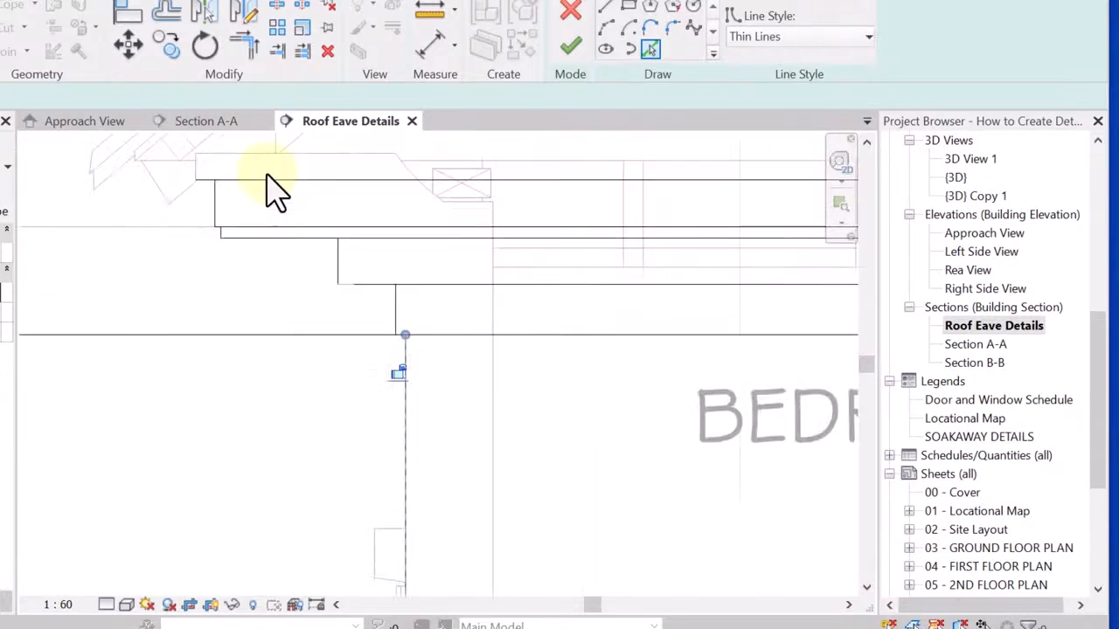
scroll(229, 189, "up", 1)
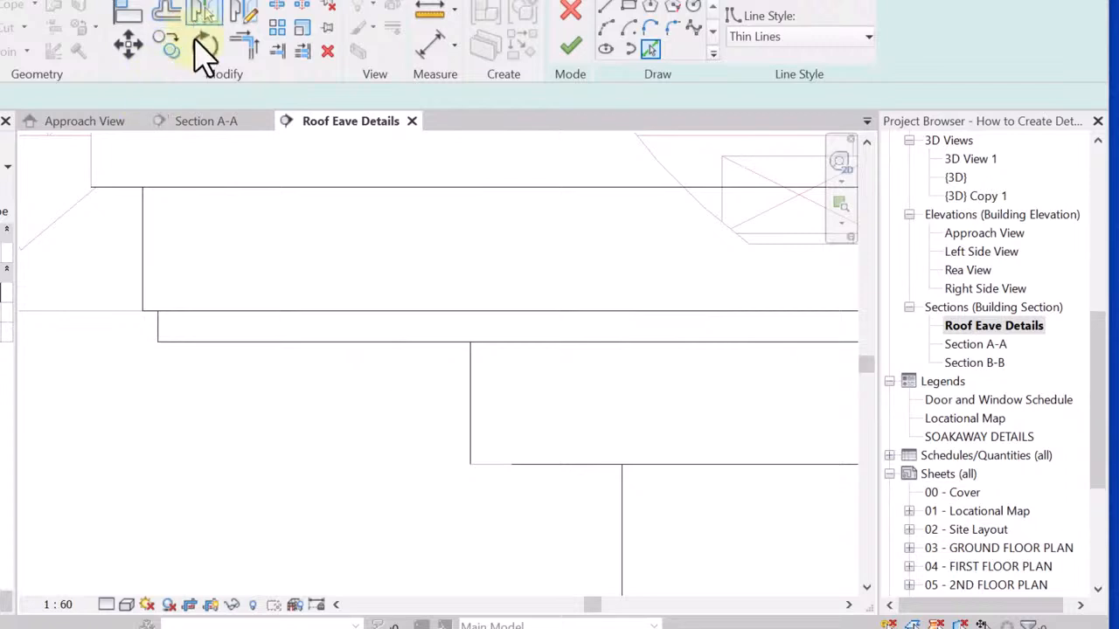
left_click(234, 48)
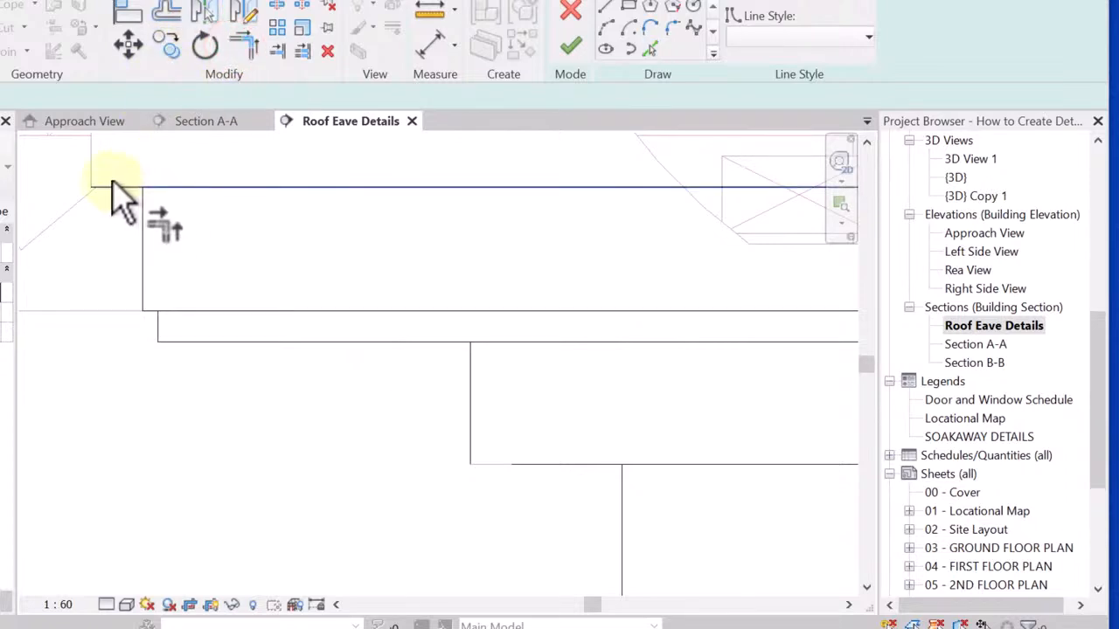
left_click(117, 186)
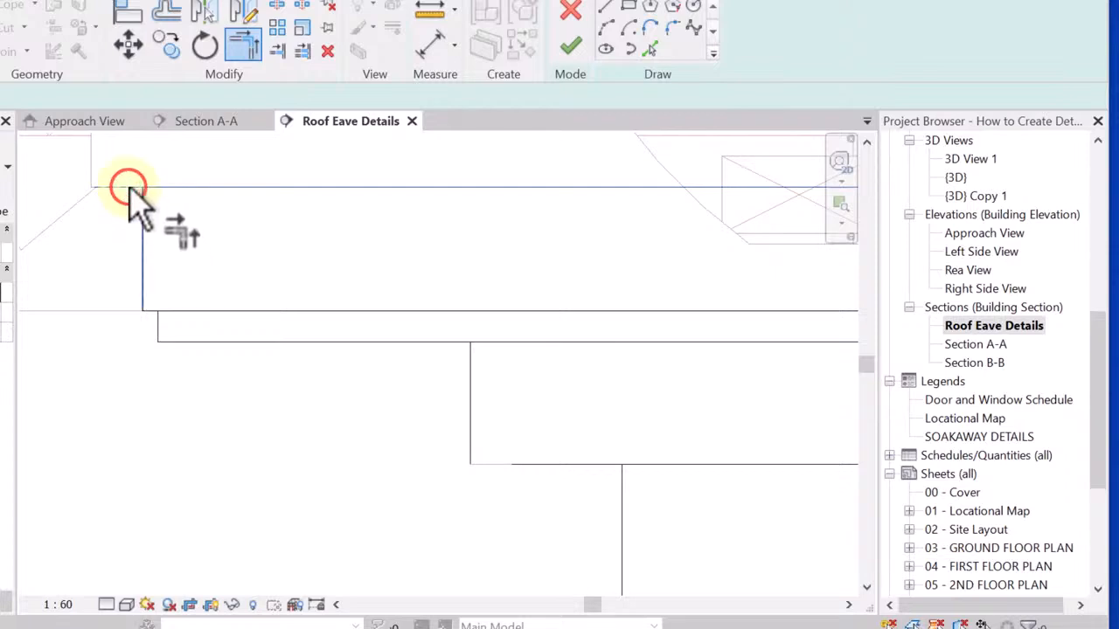
left_click(130, 189)
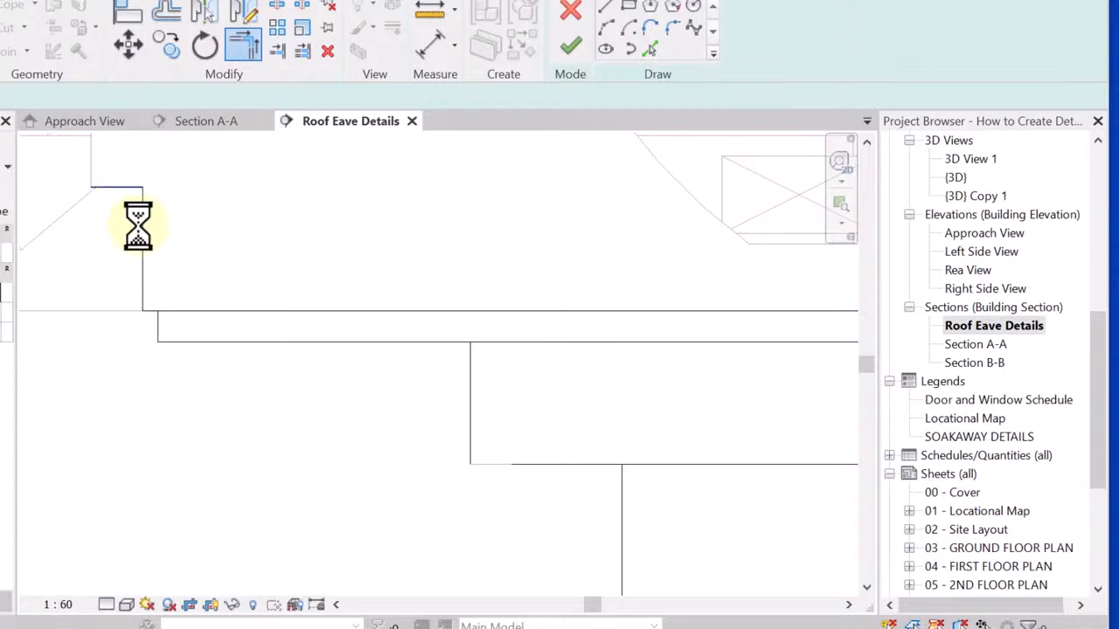
left_click(147, 284)
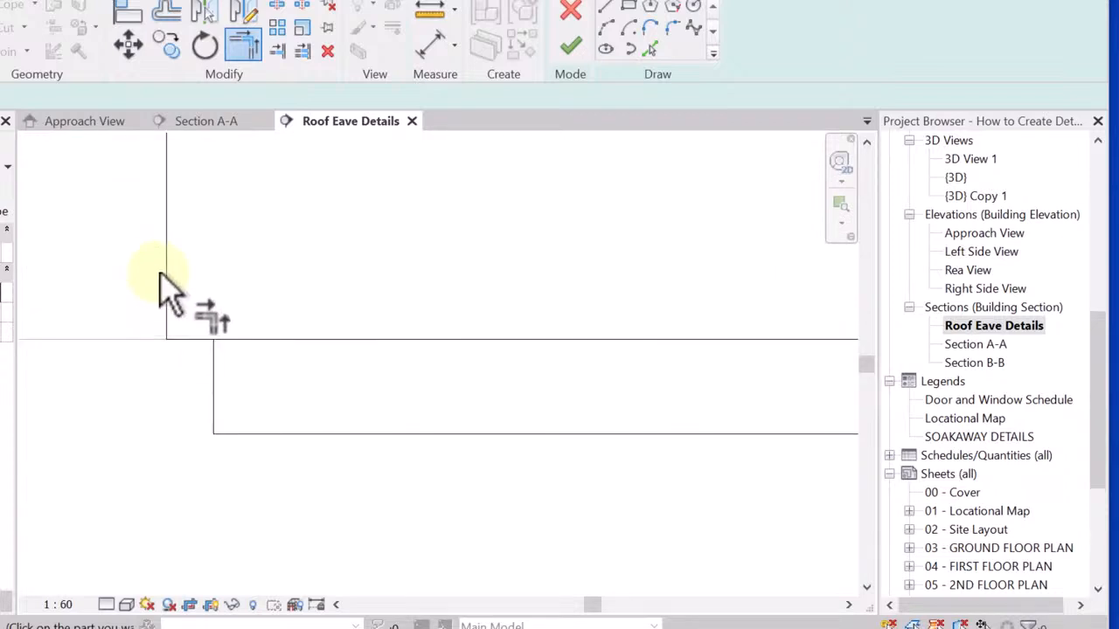
Trim the boundary lines at the small notch into clean corners between its short ledge and the adjoining vertical faces
left_click(167, 276)
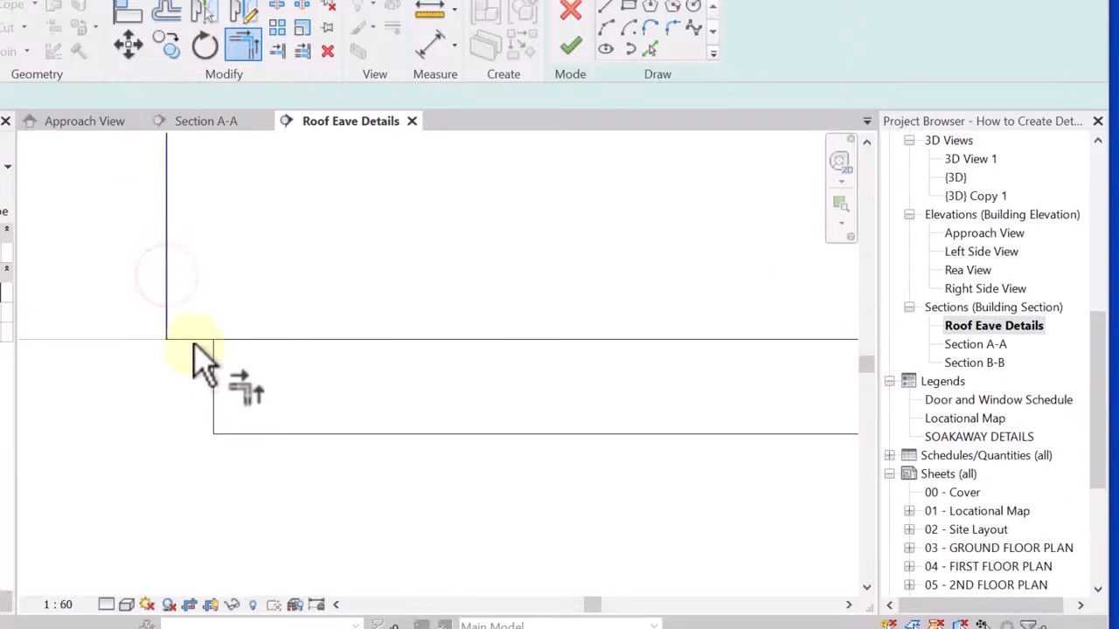
left_click(194, 344)
left_click(192, 338)
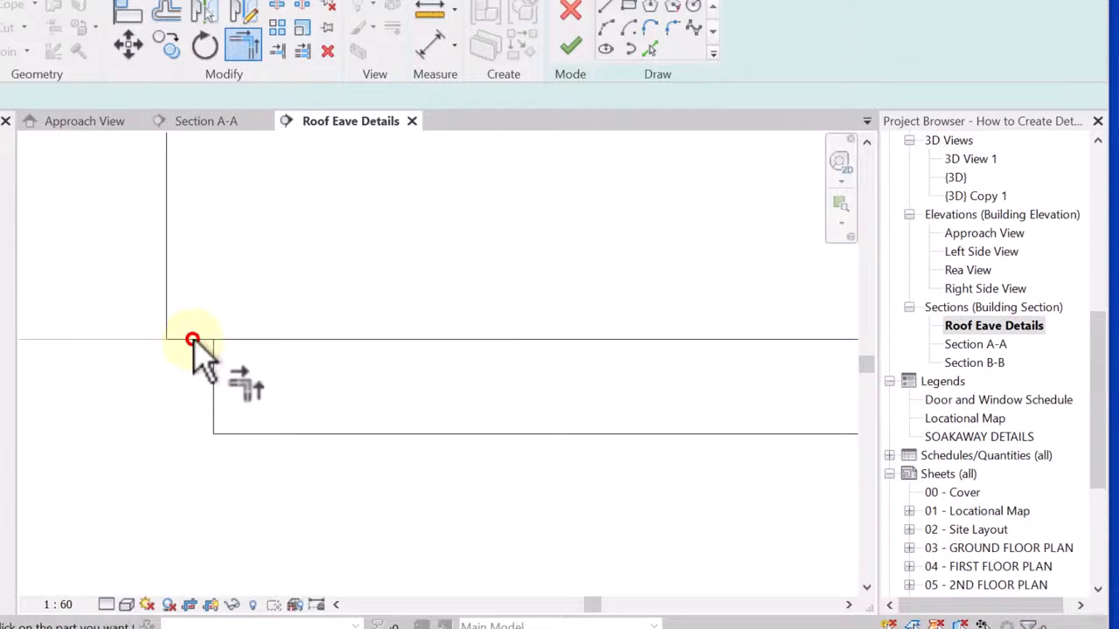
left_click(210, 374)
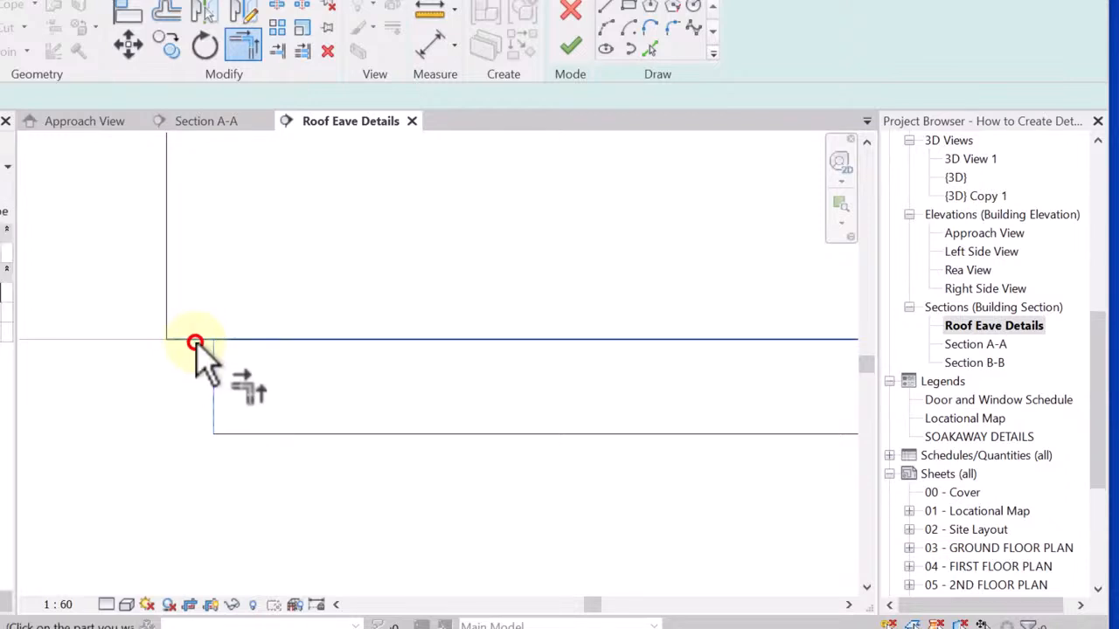
left_click(213, 387)
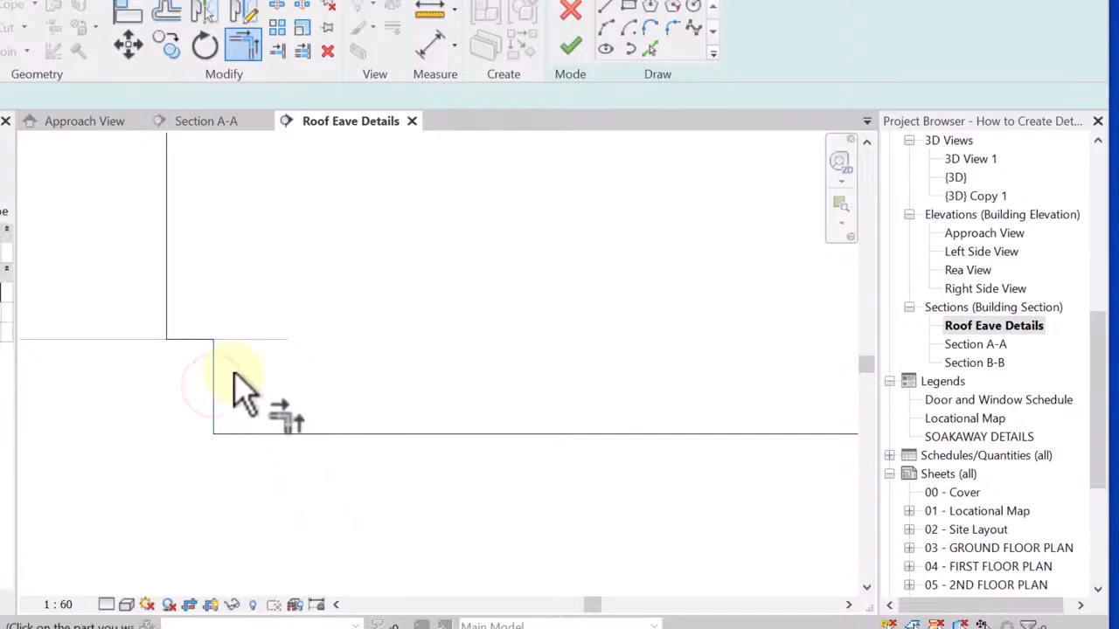
Trim the long ledge and the ledge below it to corners with the vertical faces of the two lower moulding steps
scroll(206, 318, "down", 6)
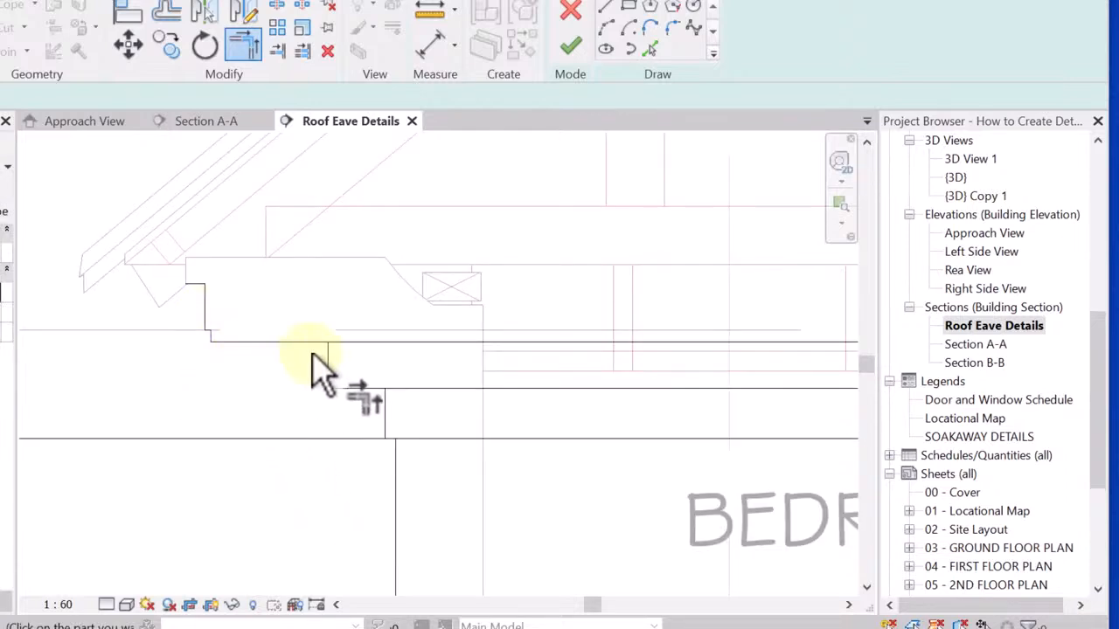
scroll(306, 366, "up", 4)
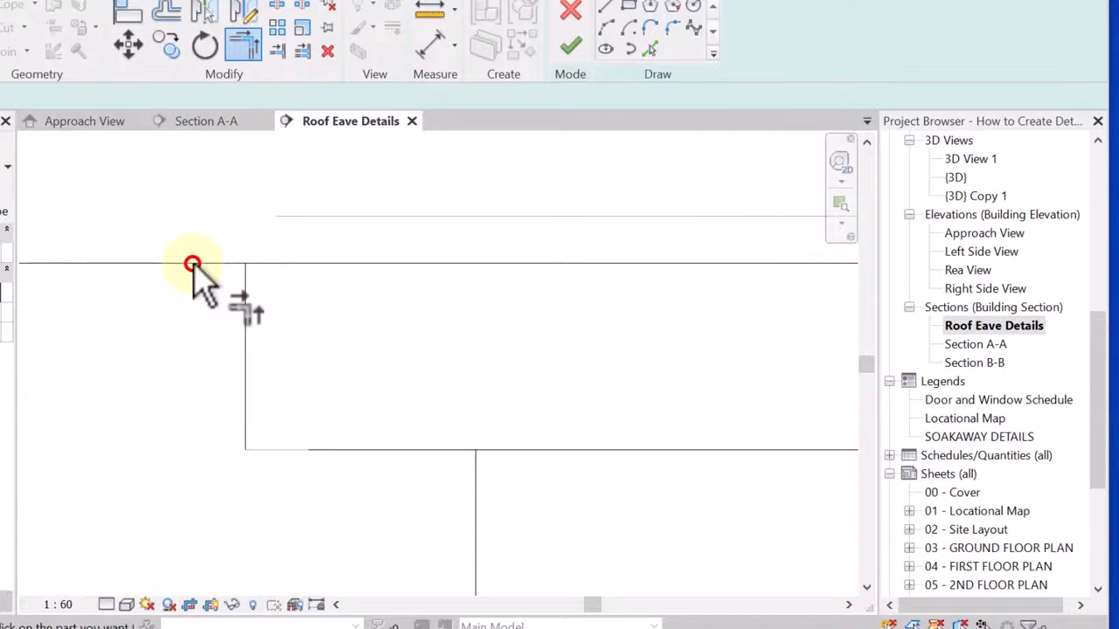
left_click(246, 334)
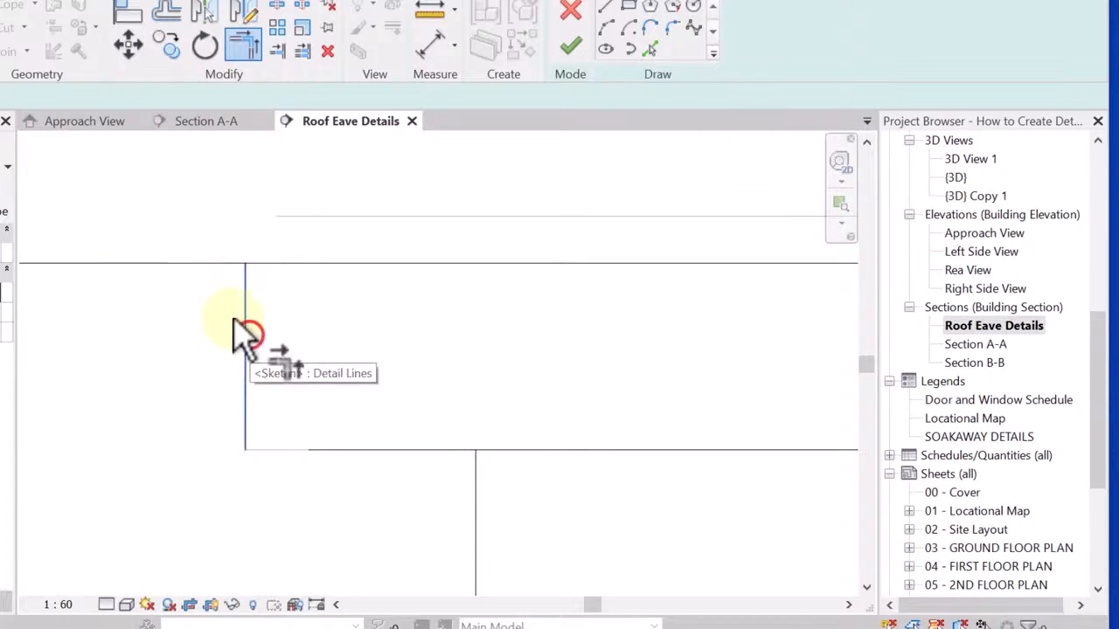
left_click(185, 262)
scroll(188, 265, "down", 4)
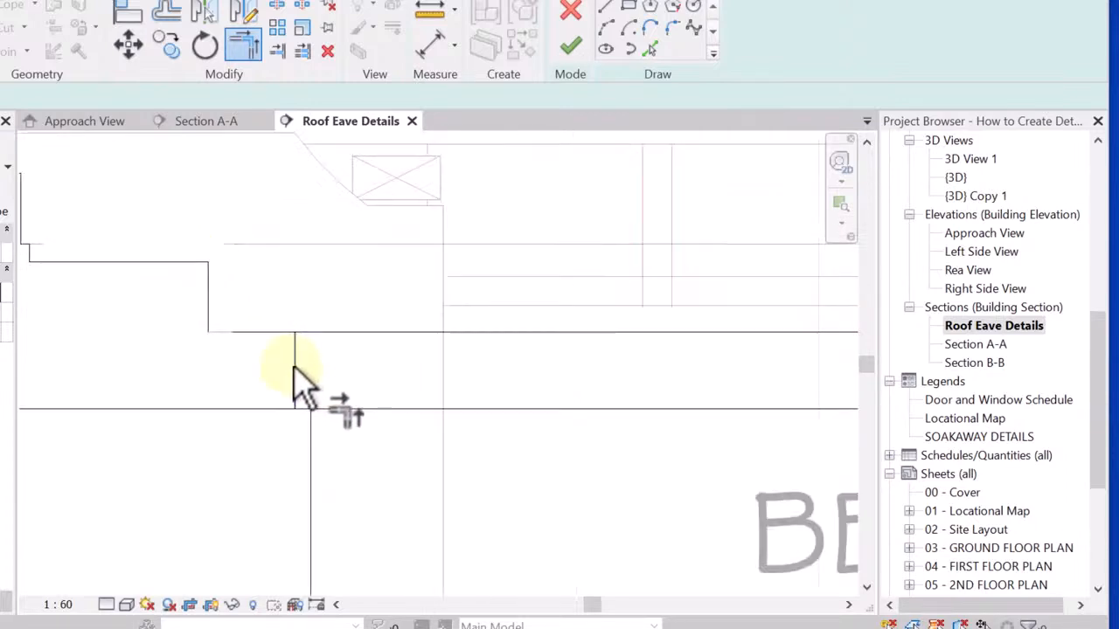
left_click(276, 334)
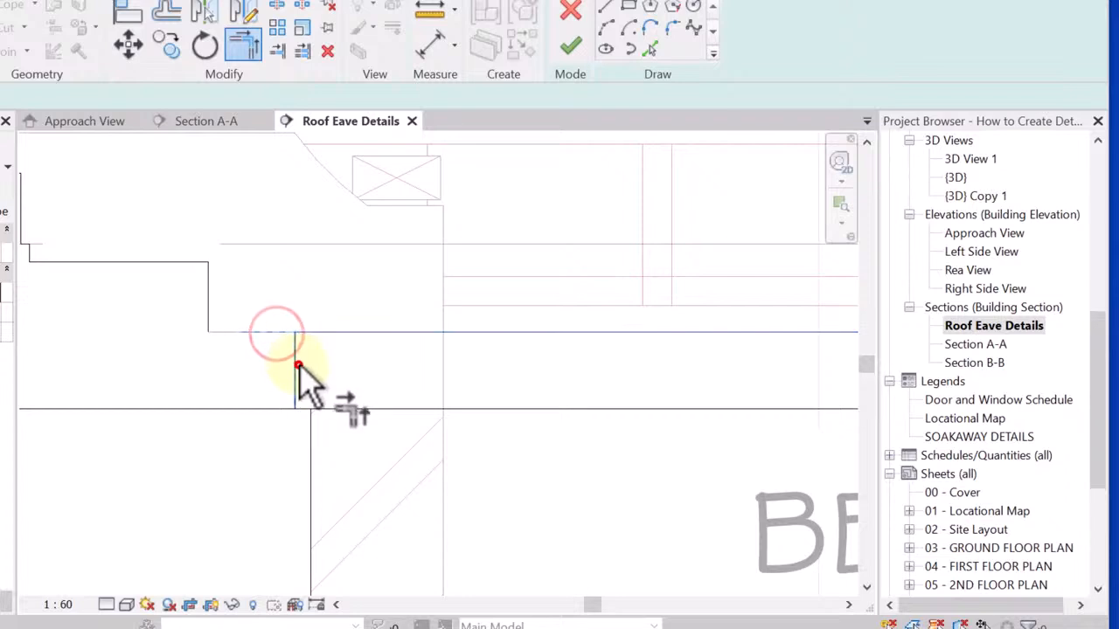
left_click(295, 363)
left_click(253, 333)
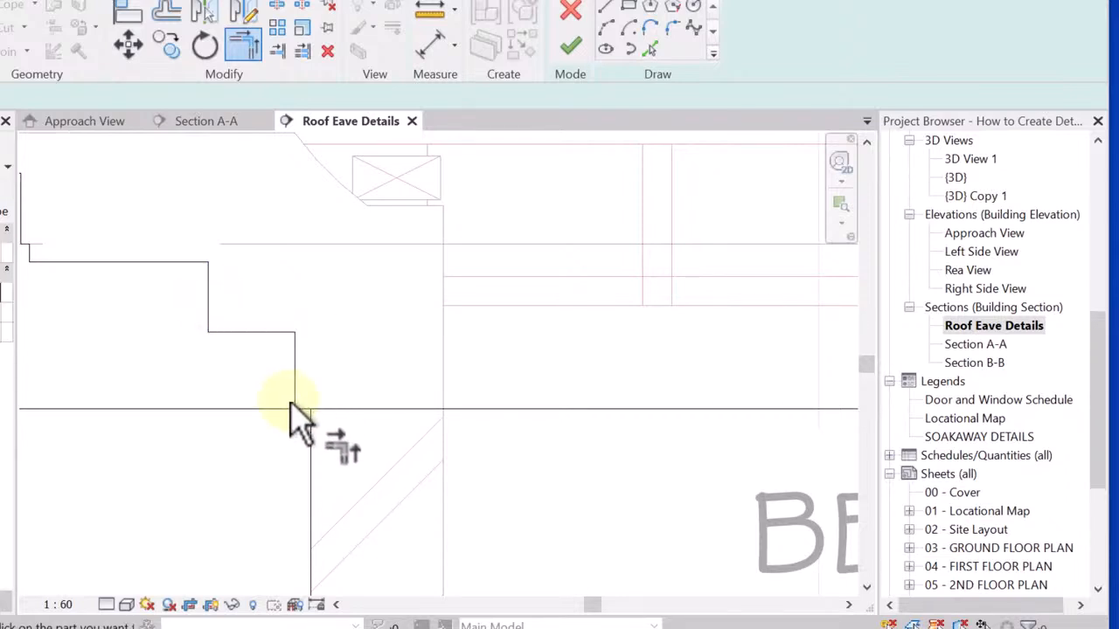
Trim the underside line of the lowest moulding step to corners with its vertical face and the outer wall line
left_click(290, 377)
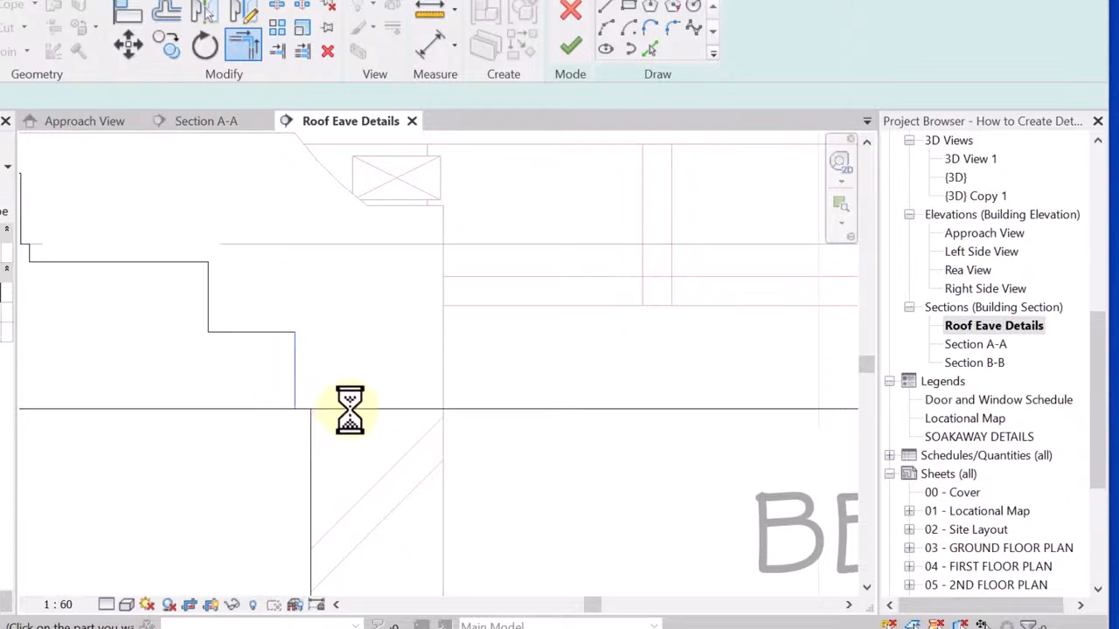
scroll(352, 411, "up", 3)
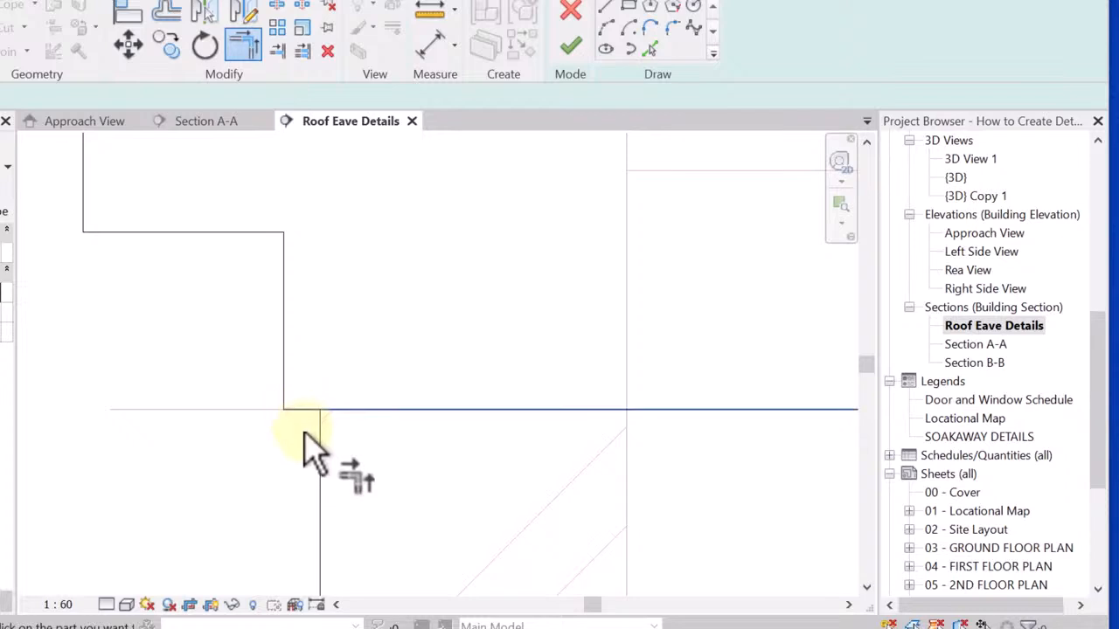
left_click(318, 470)
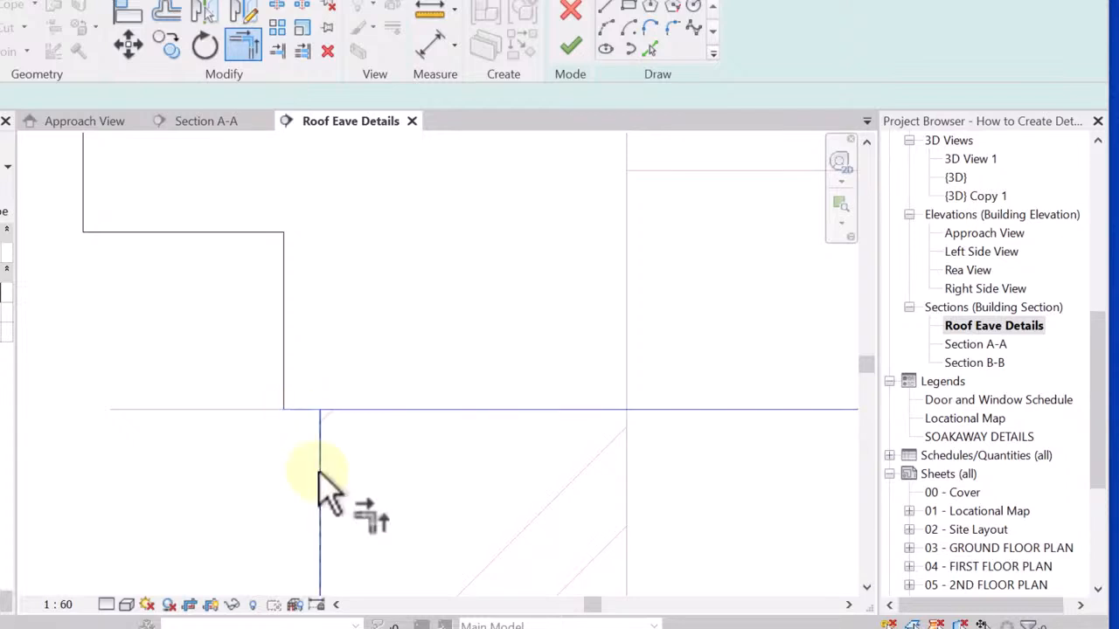
left_click(292, 408)
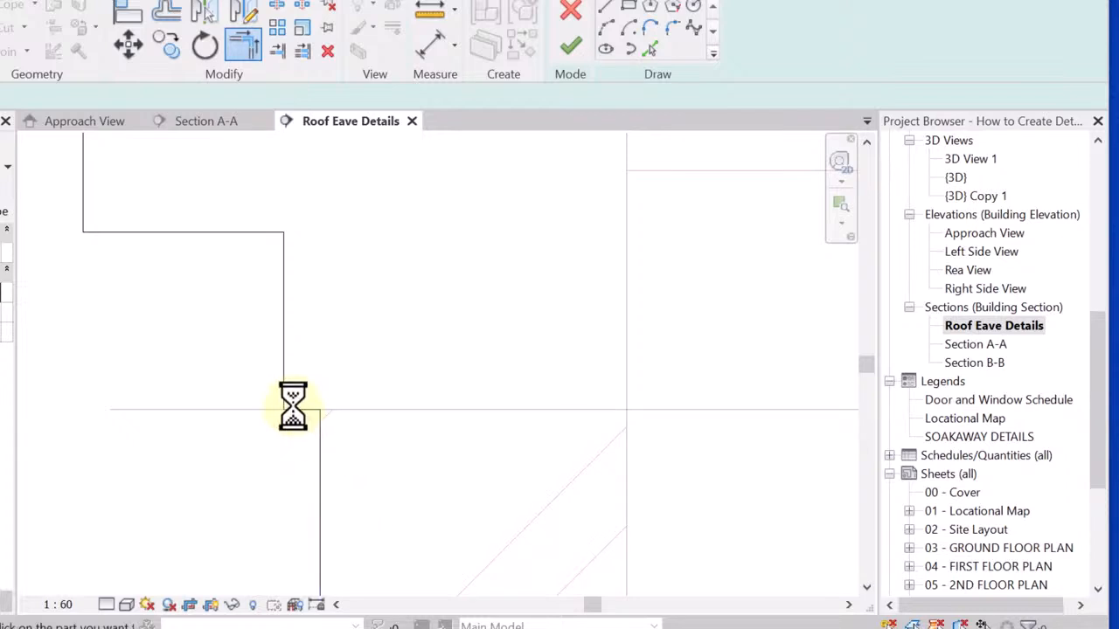
left_click(292, 407)
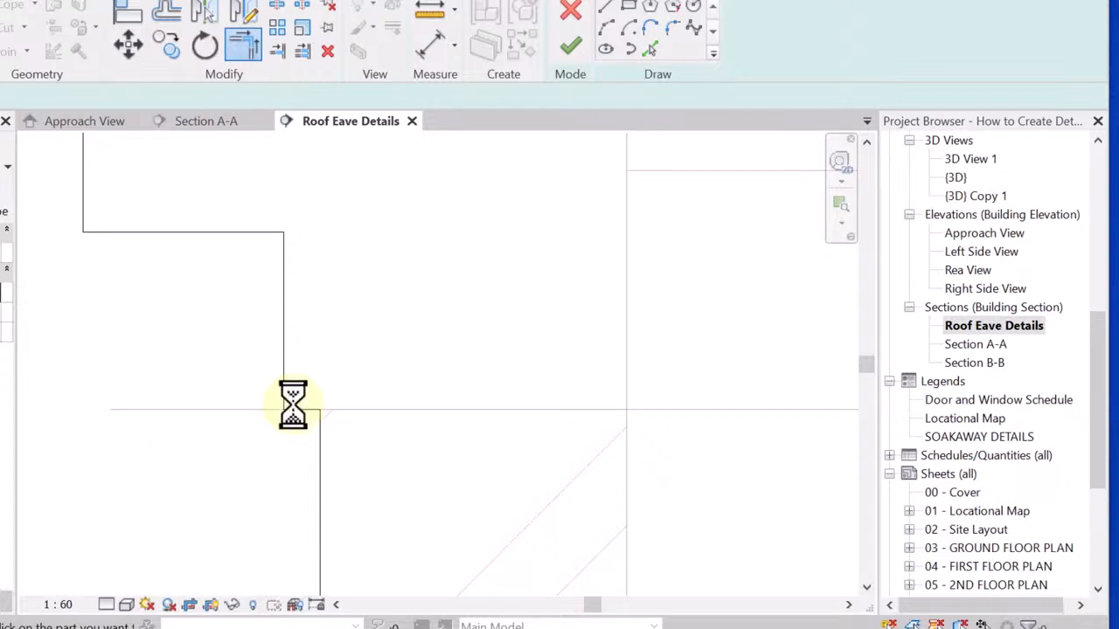
Offset copies of the top ledge's boundary line and the vertical face below it 16 mm toward the outside of the moulding
scroll(294, 404, "down", 10)
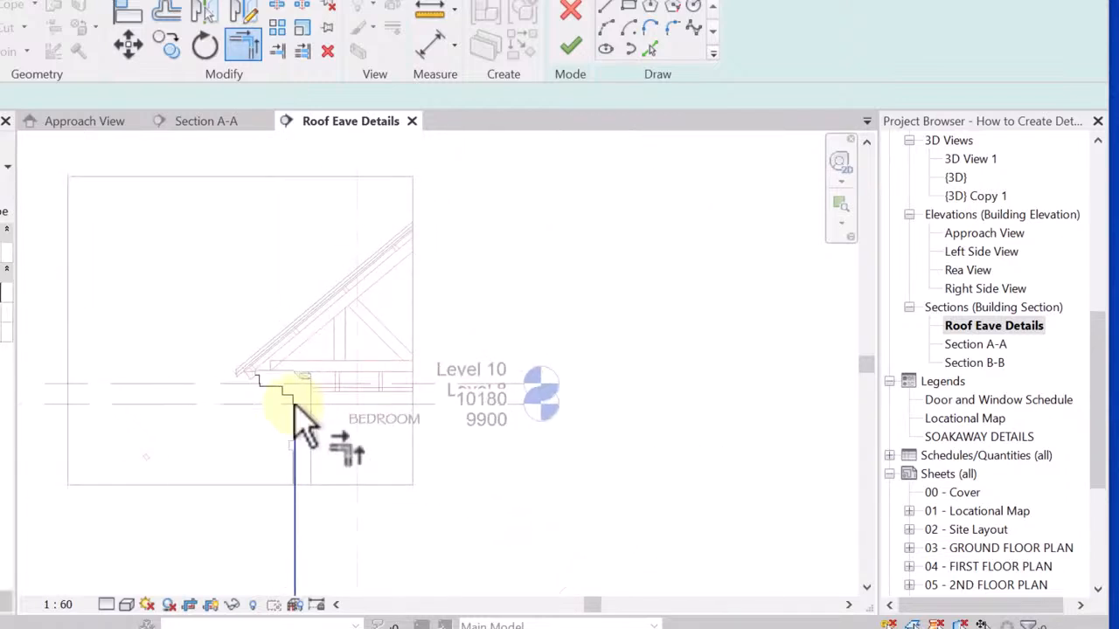
scroll(294, 504, "up", 3)
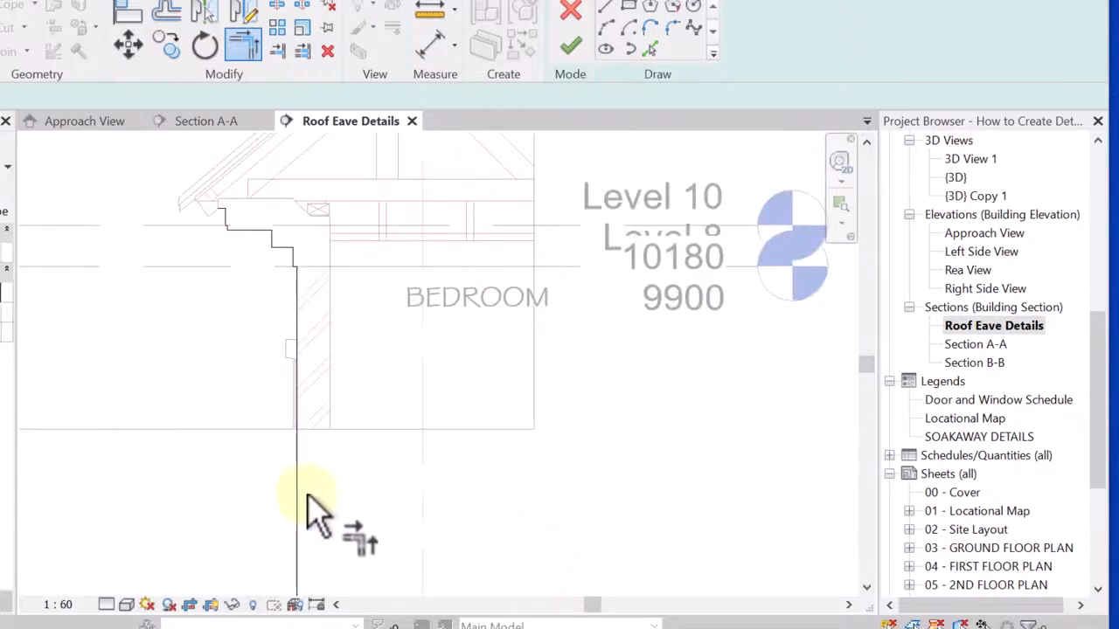
scroll(243, 223, "up", 2)
scroll(243, 224, "up", 5)
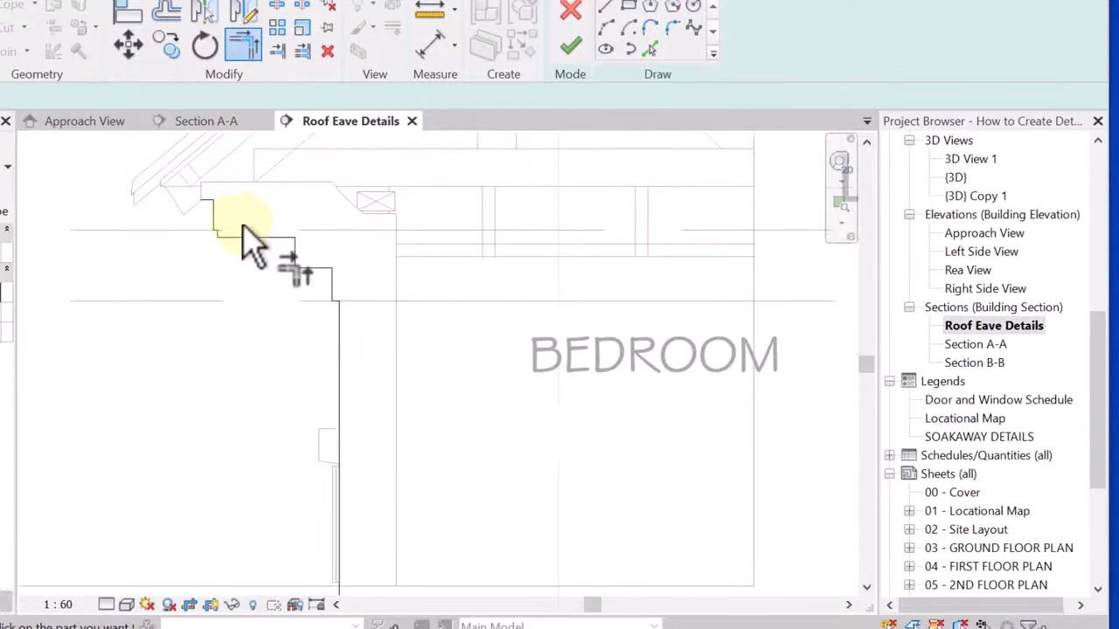
left_click(166, 15)
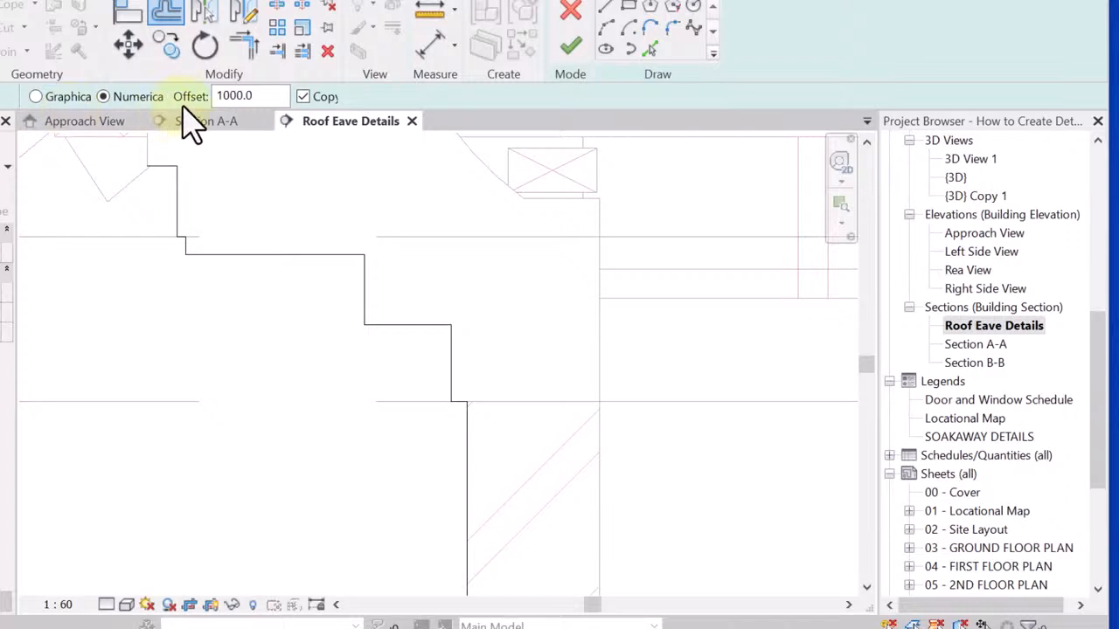
left_click_drag(259, 96, 210, 98)
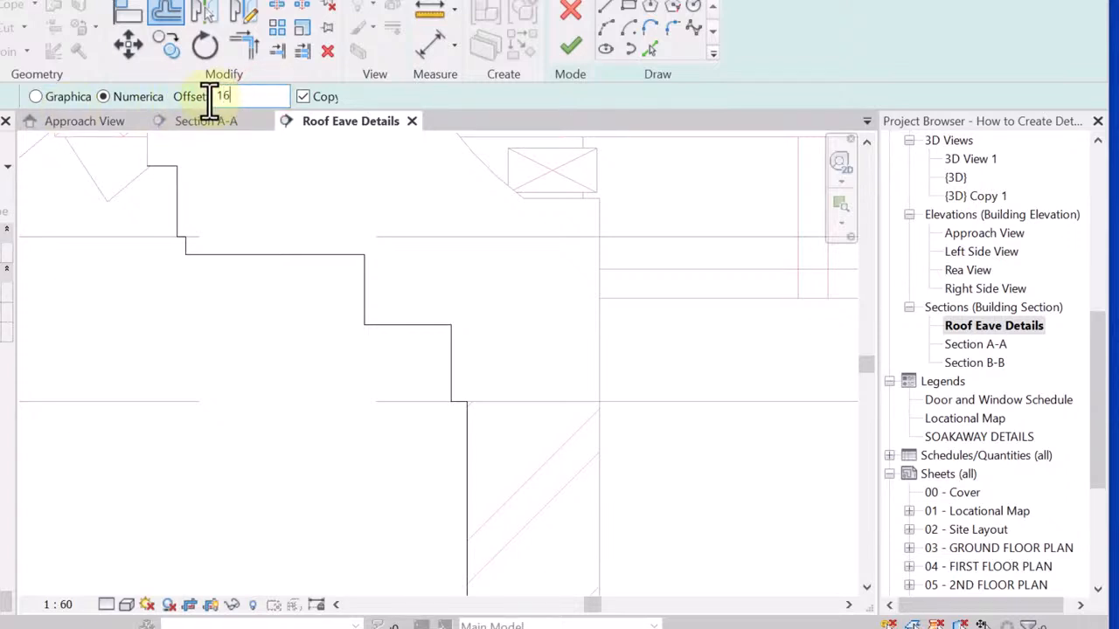
type("16")
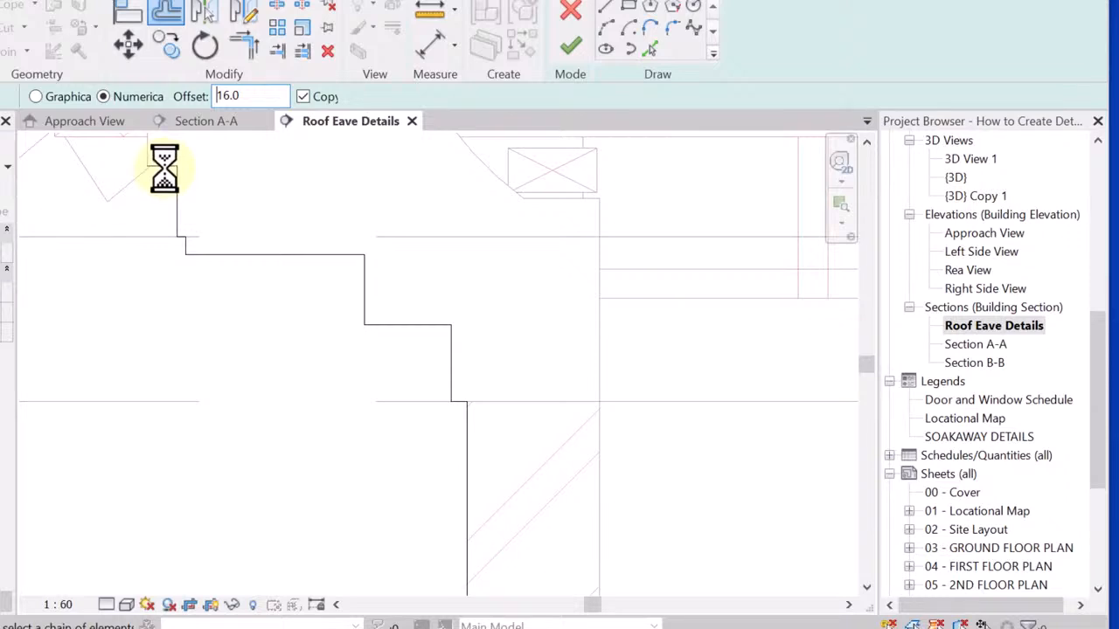
scroll(164, 167, "up", 3)
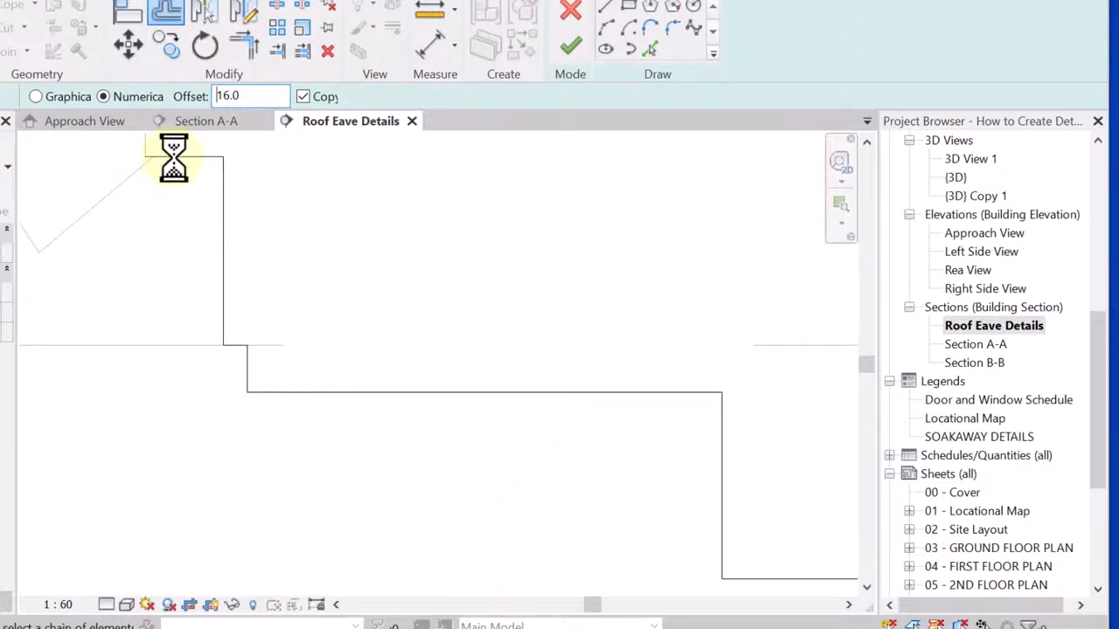
scroll(179, 175, "up", 3)
left_click(177, 143)
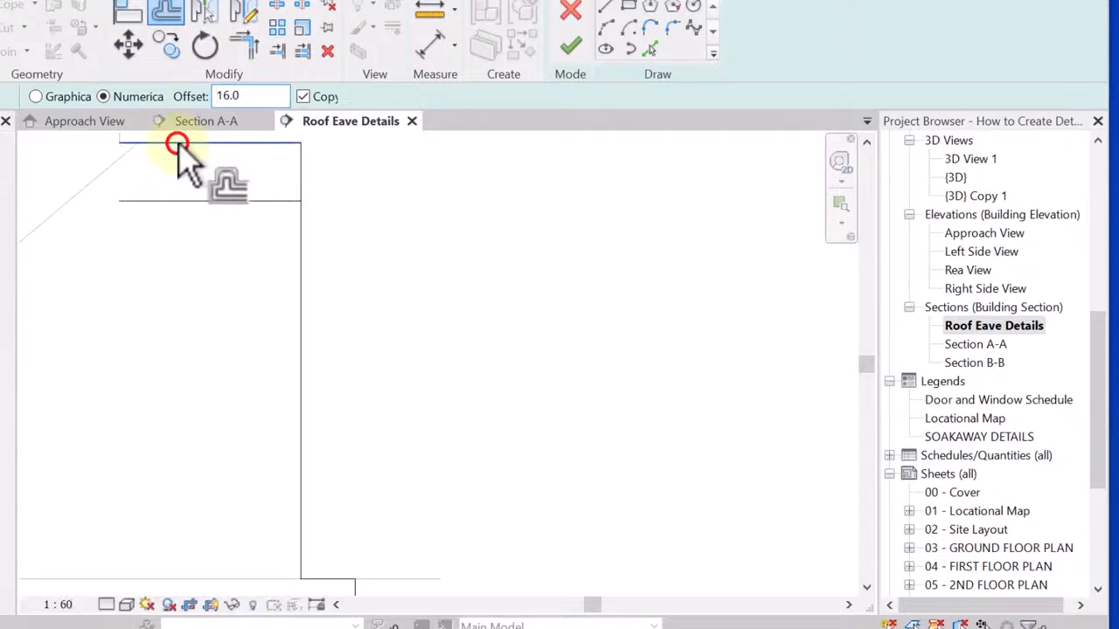
left_click(296, 349)
scroll(295, 359, "down", 5)
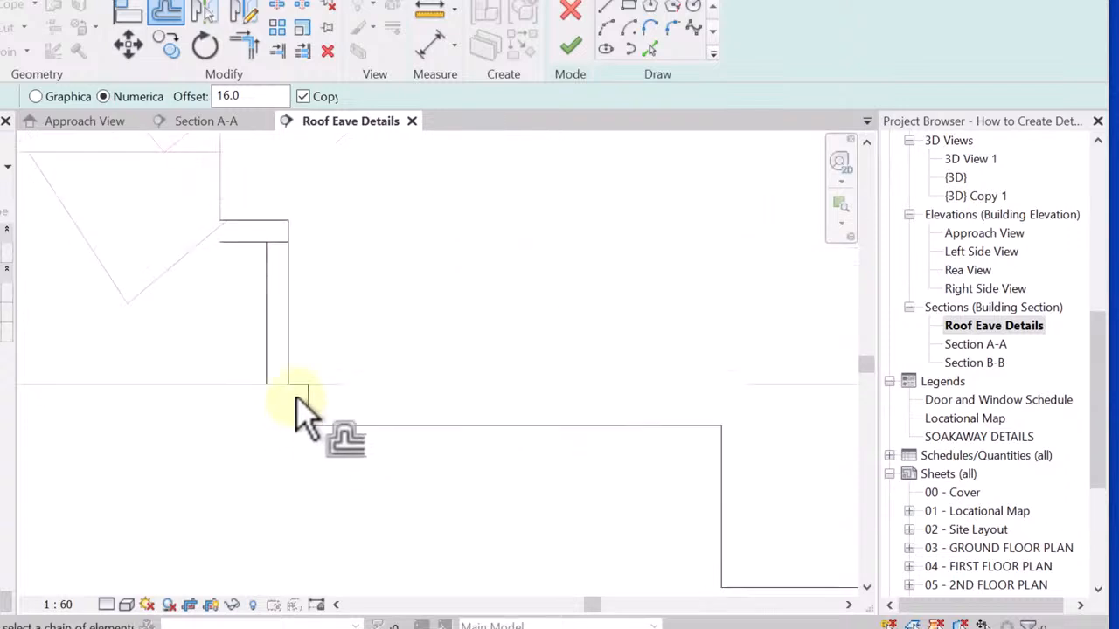
Offset the small notch's short ledge and vertical face, plus the adjoining long ledge, 16 mm outward as copies
scroll(301, 376, "up", 3)
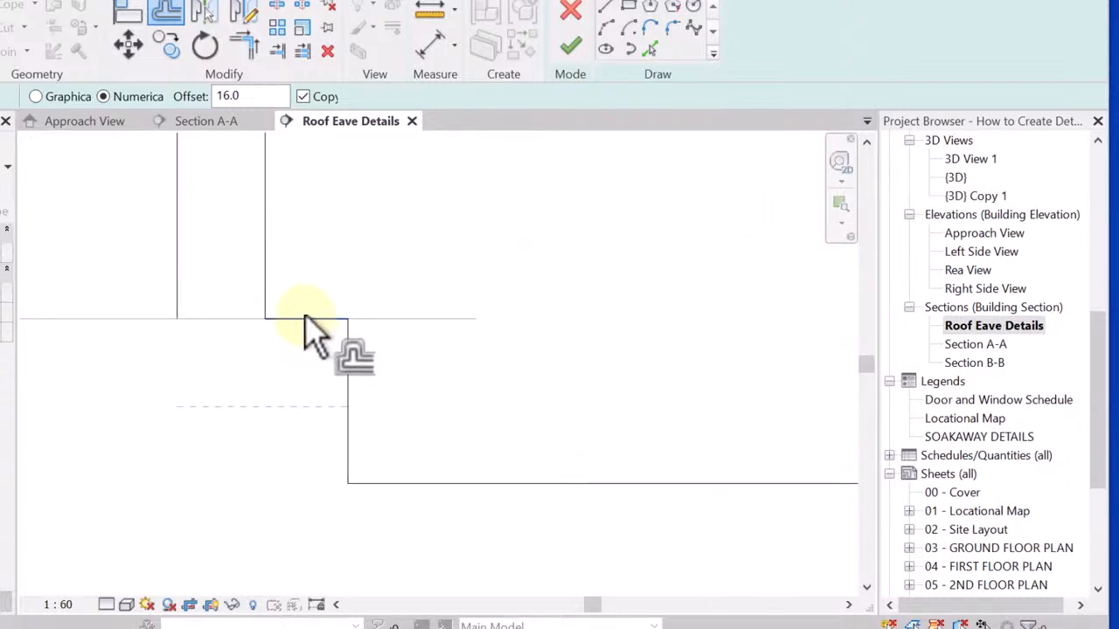
left_click(305, 317)
left_click(347, 454)
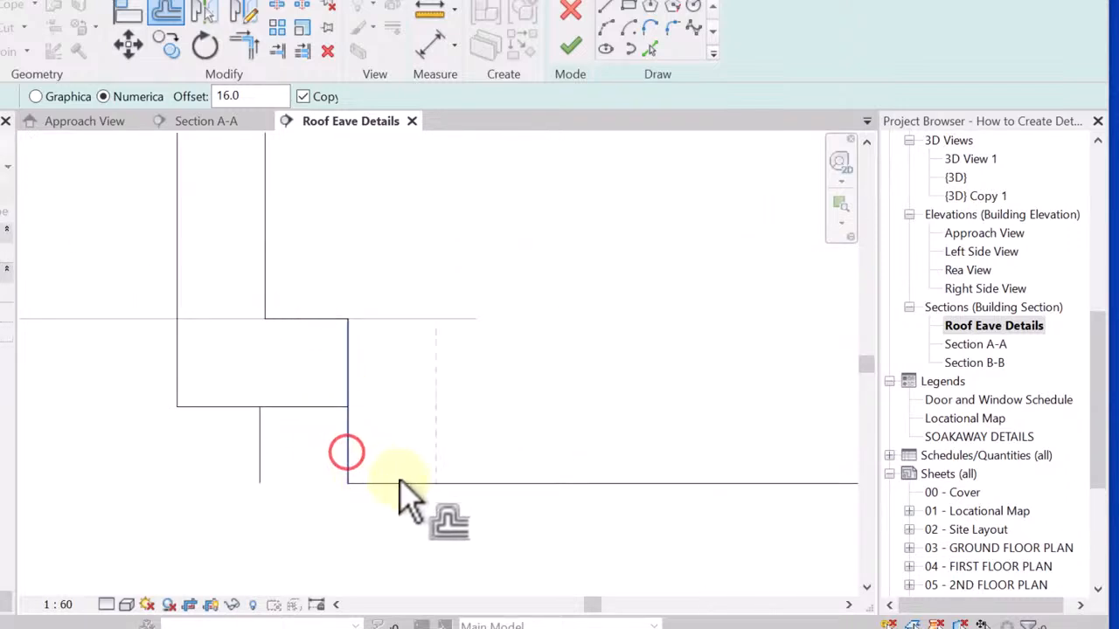
left_click(415, 483)
scroll(280, 328, "down", 7)
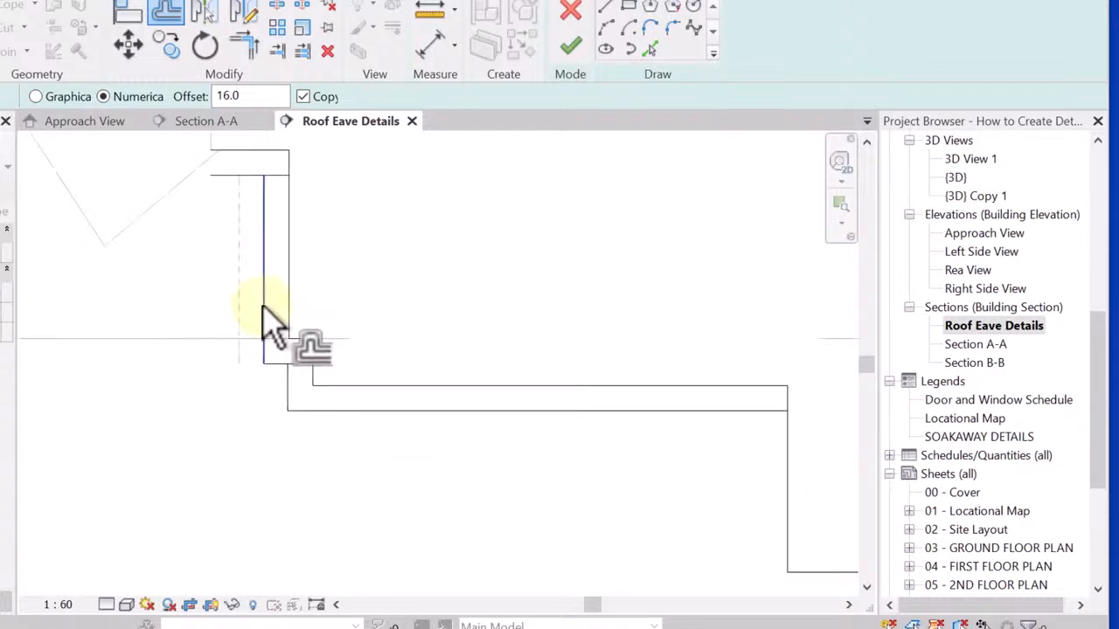
Offset the vertical face below the long ledge and the next ledge 16 mm outward as copies
scroll(472, 384, "up", 2)
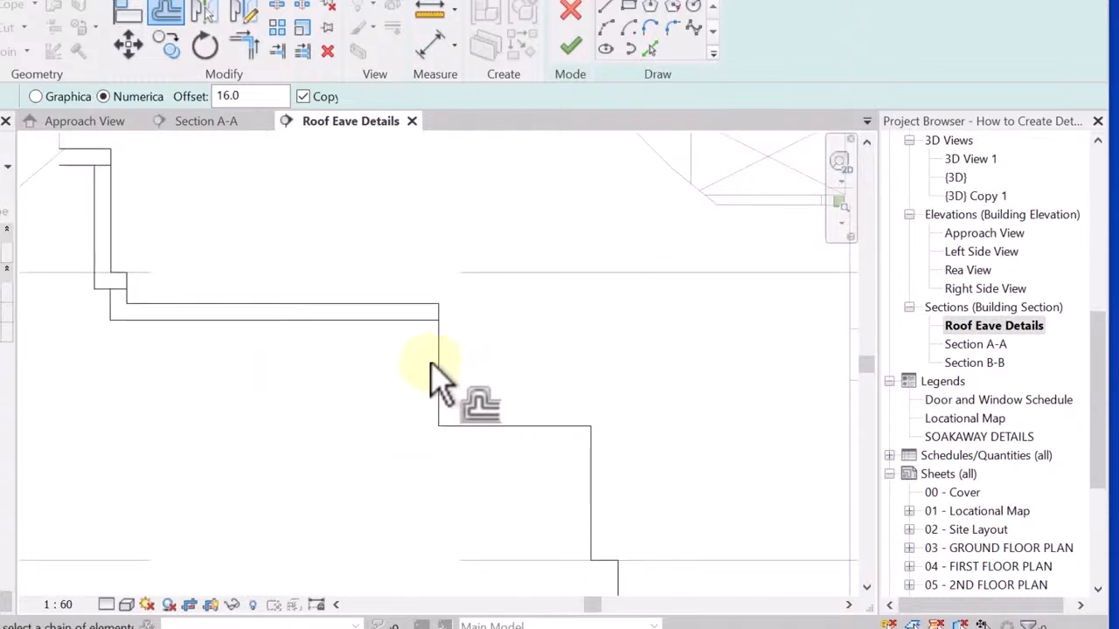
scroll(435, 380, "up", 2)
left_click(431, 367)
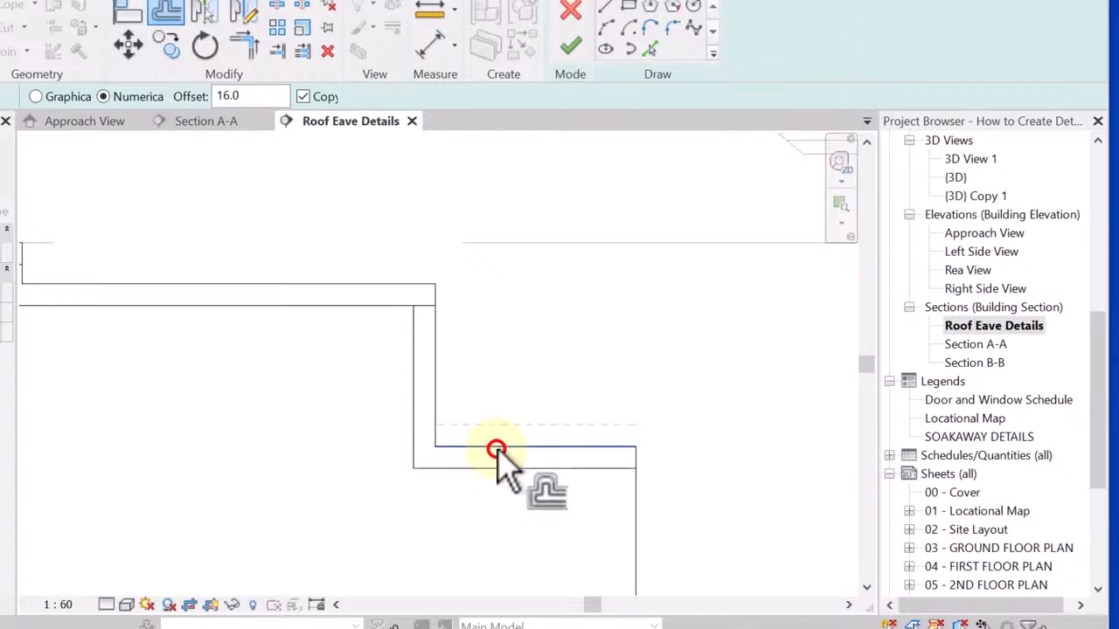
scroll(437, 341, "down", 5)
scroll(518, 425, "up", 1)
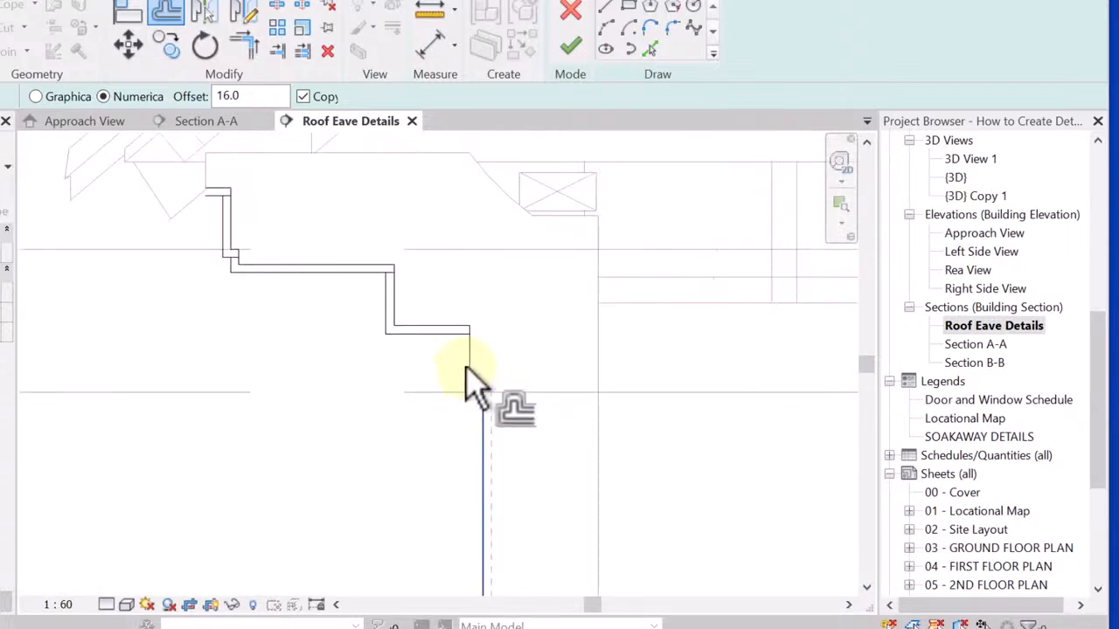
Offset the lowest moulding step's vertical face, its short underside and the outer wall line 16 mm outward as copies
scroll(468, 380, "up", 3)
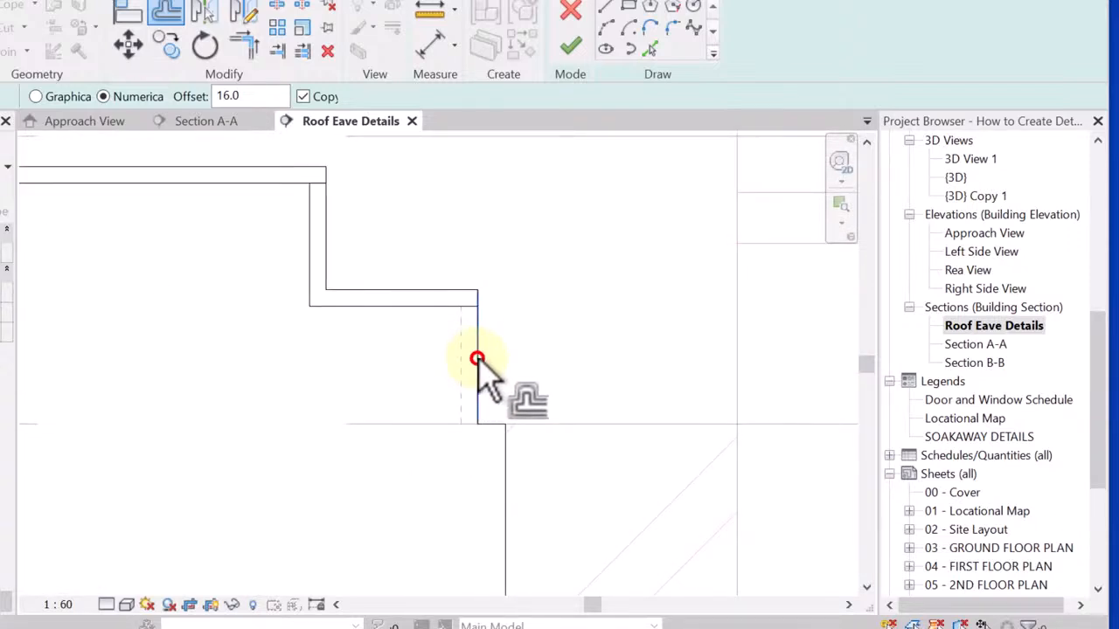
left_click(478, 358)
scroll(502, 442, "up", 3)
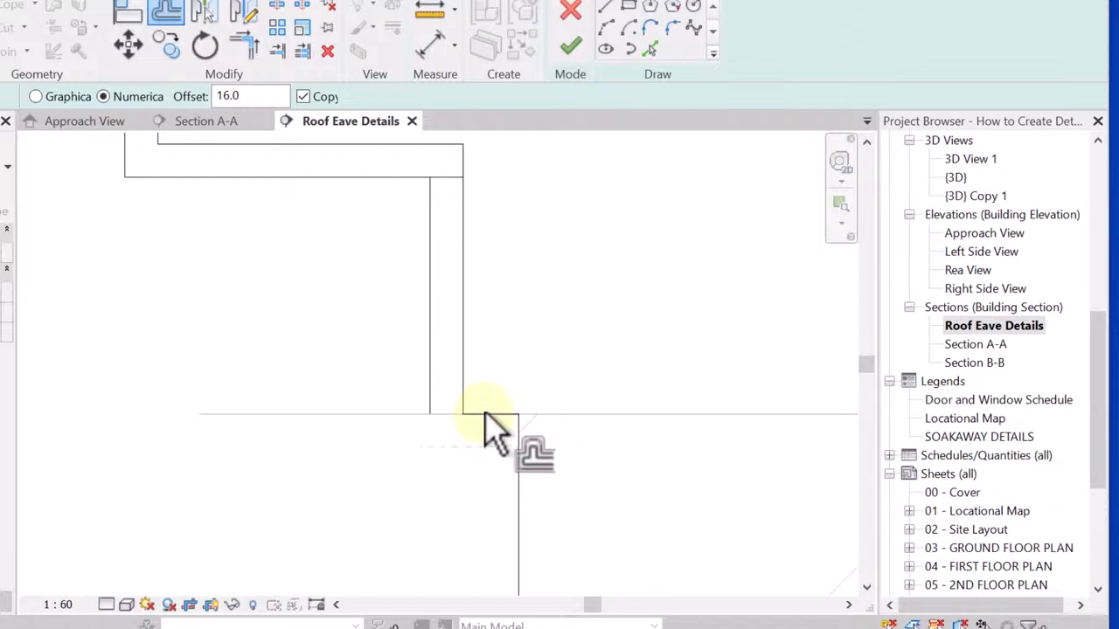
left_click(484, 413)
left_click(518, 499)
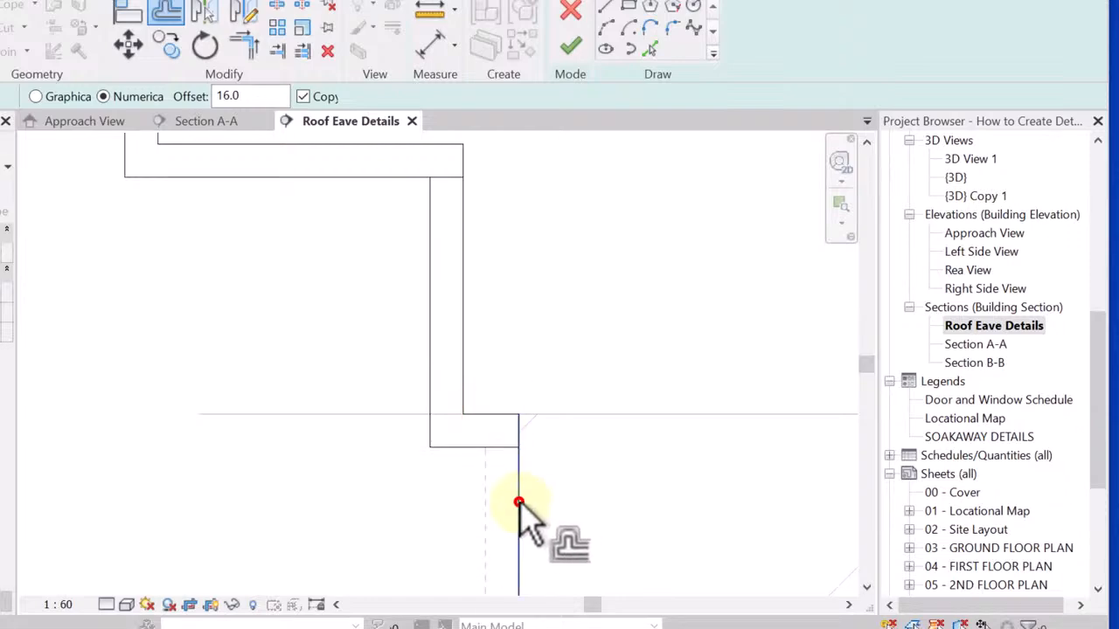
Draw a 16 mm horizontal boundary line joining the two outer wall lines just below the lower edge of the detail's crop region
scroll(477, 319, "down", 5)
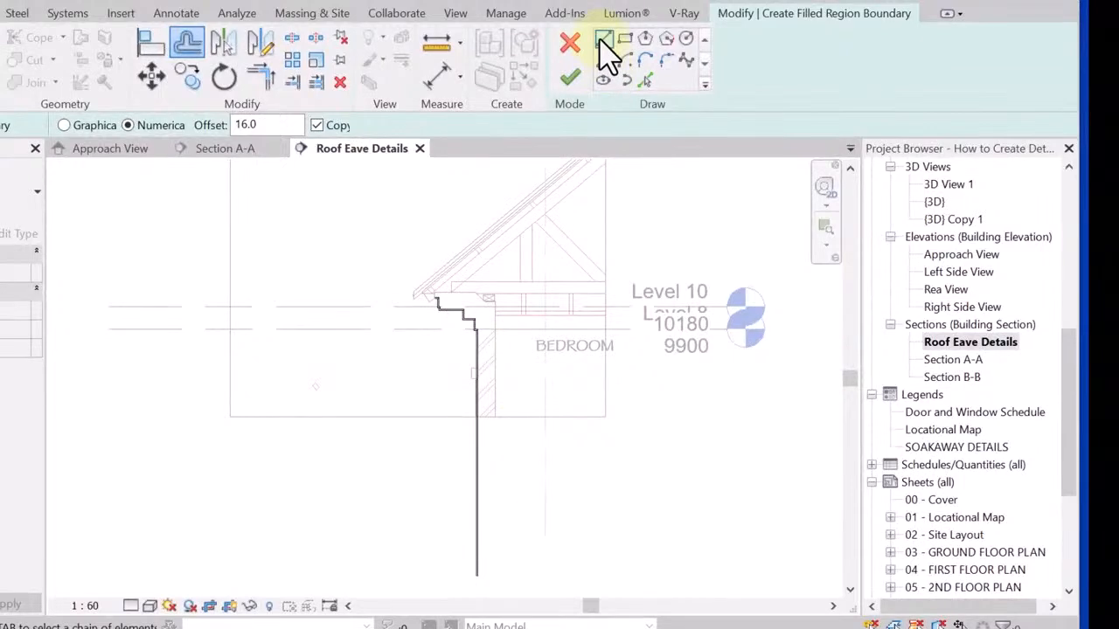
left_click(602, 41)
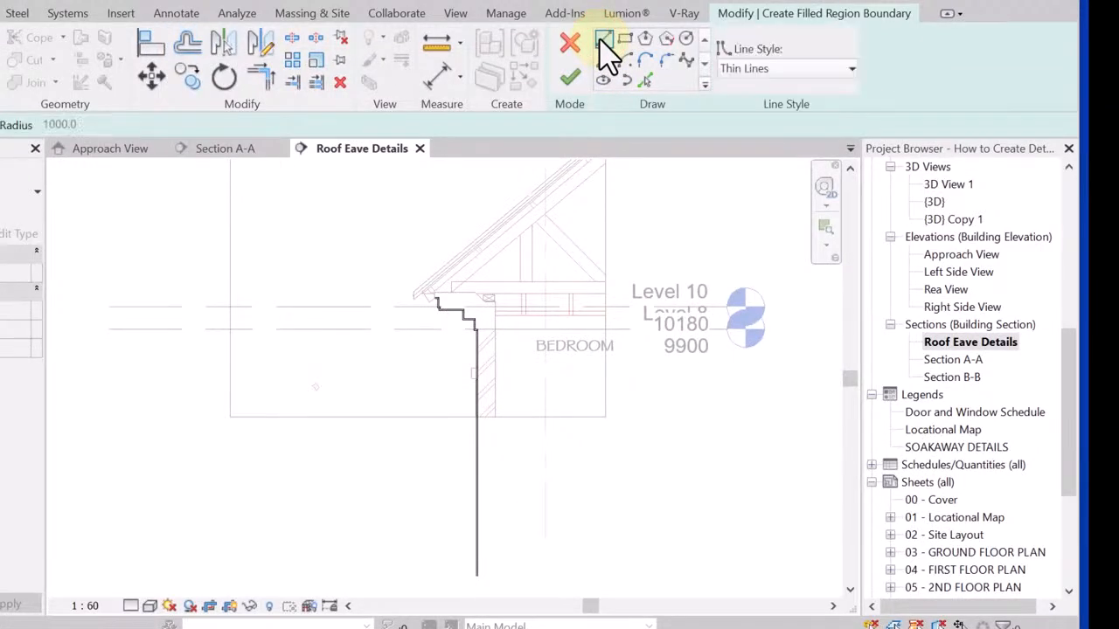
scroll(495, 410, "up", 2)
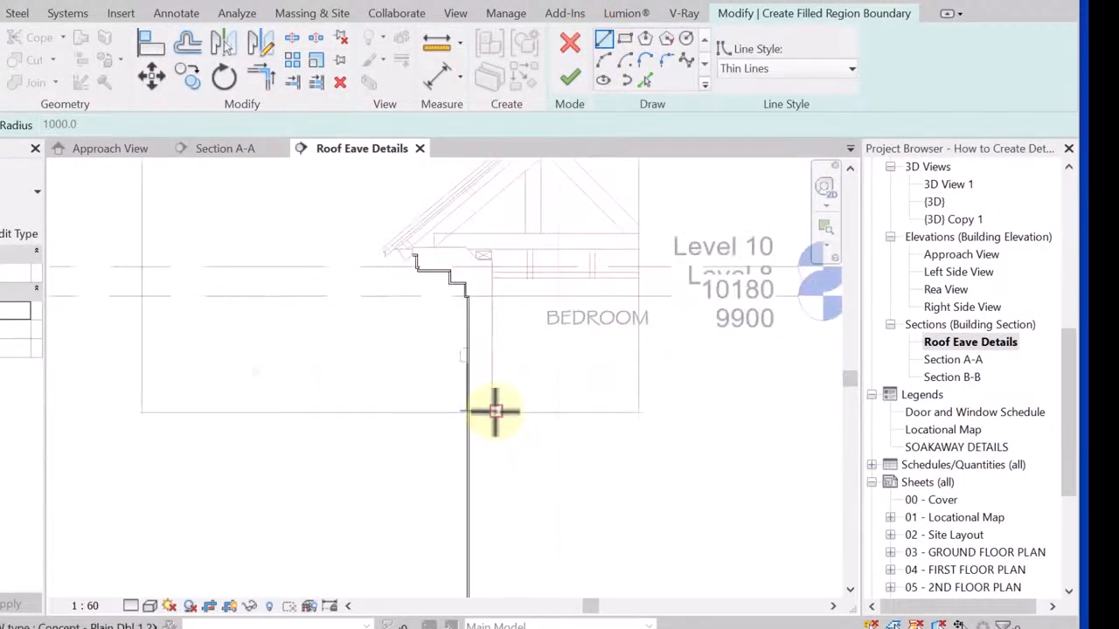
scroll(495, 411, "up", 4)
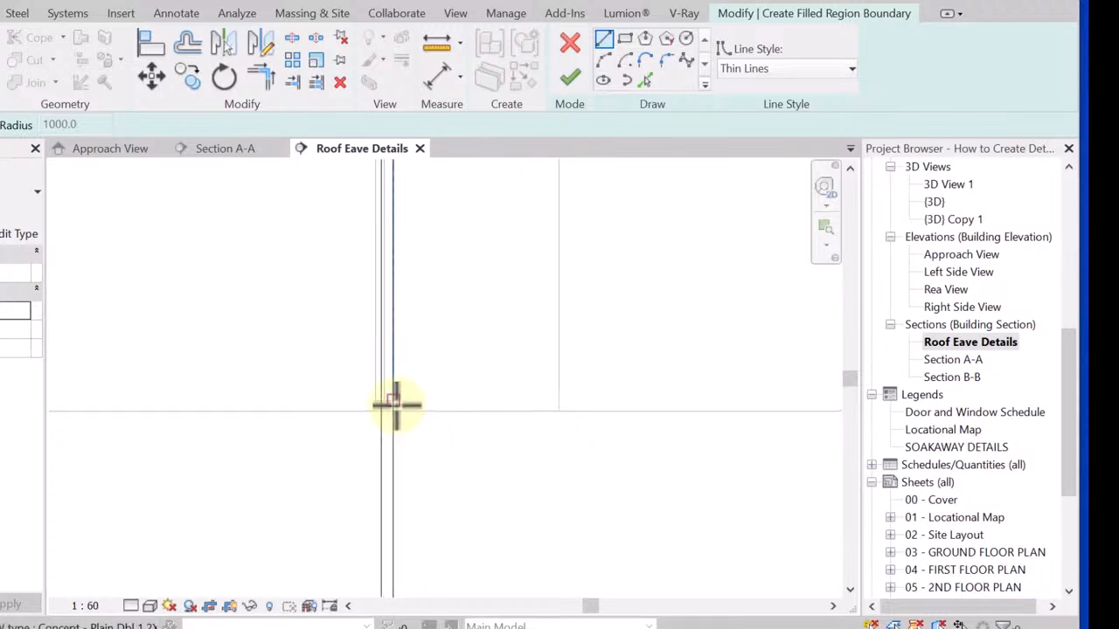
scroll(396, 403, "up", 3)
left_click(388, 437)
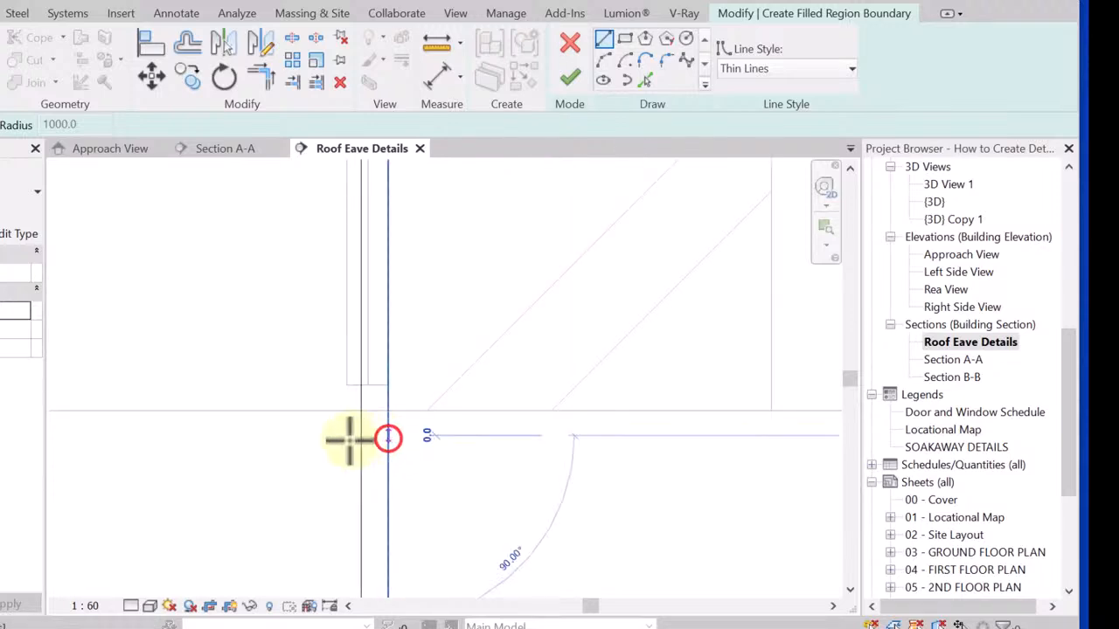
left_click(359, 439)
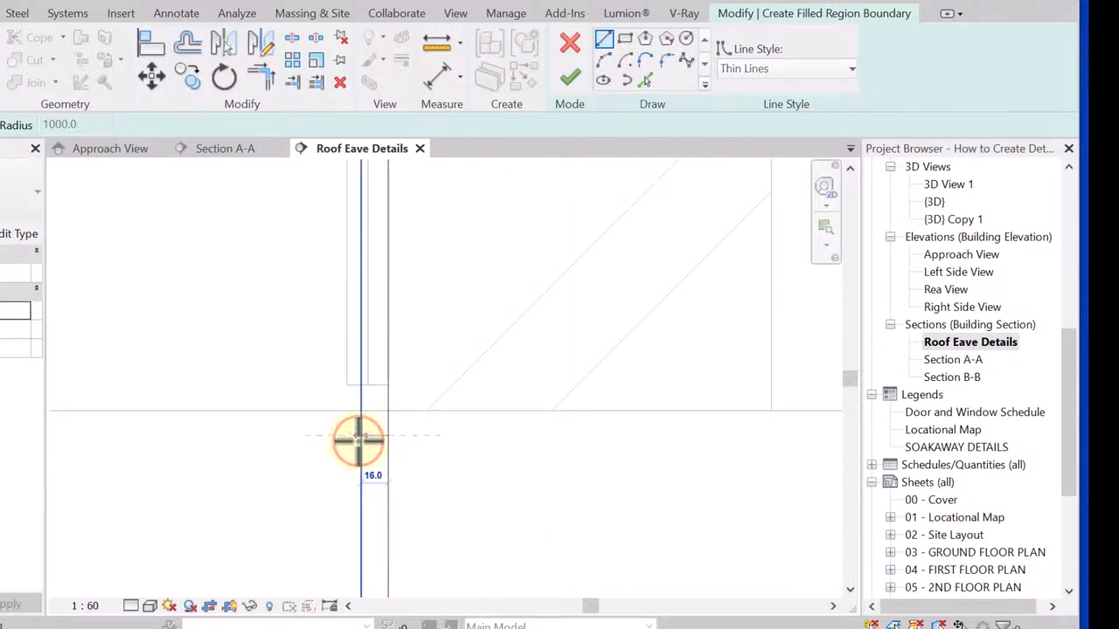
Trim both outer wall lines to corners with the short closing line just below the crop edge using Trim/Extend to Corner
left_click(260, 77)
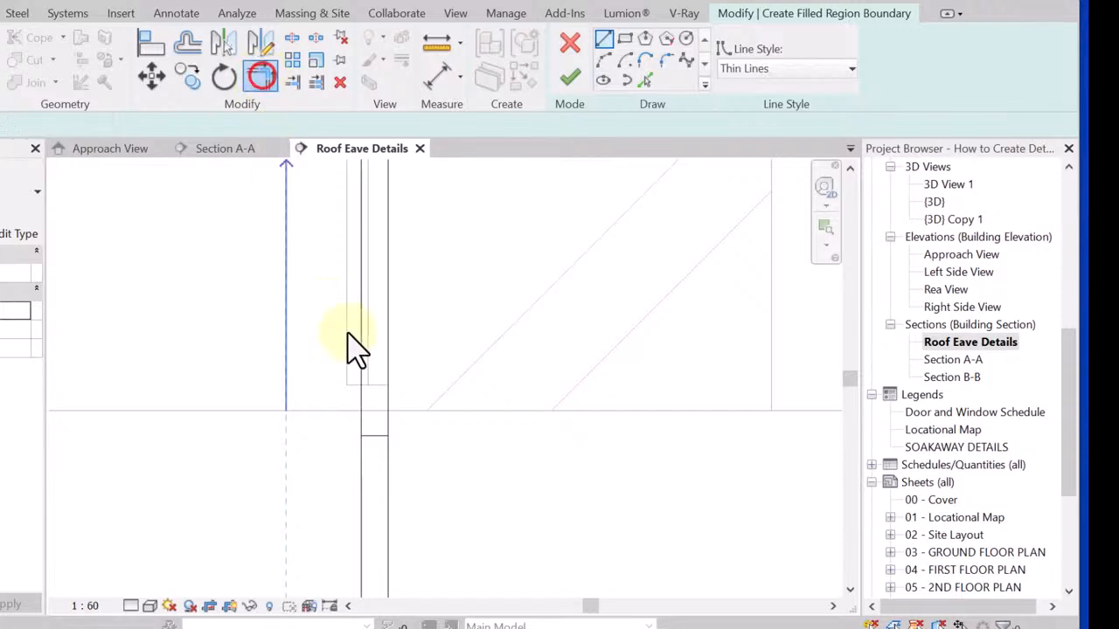
left_click(364, 419)
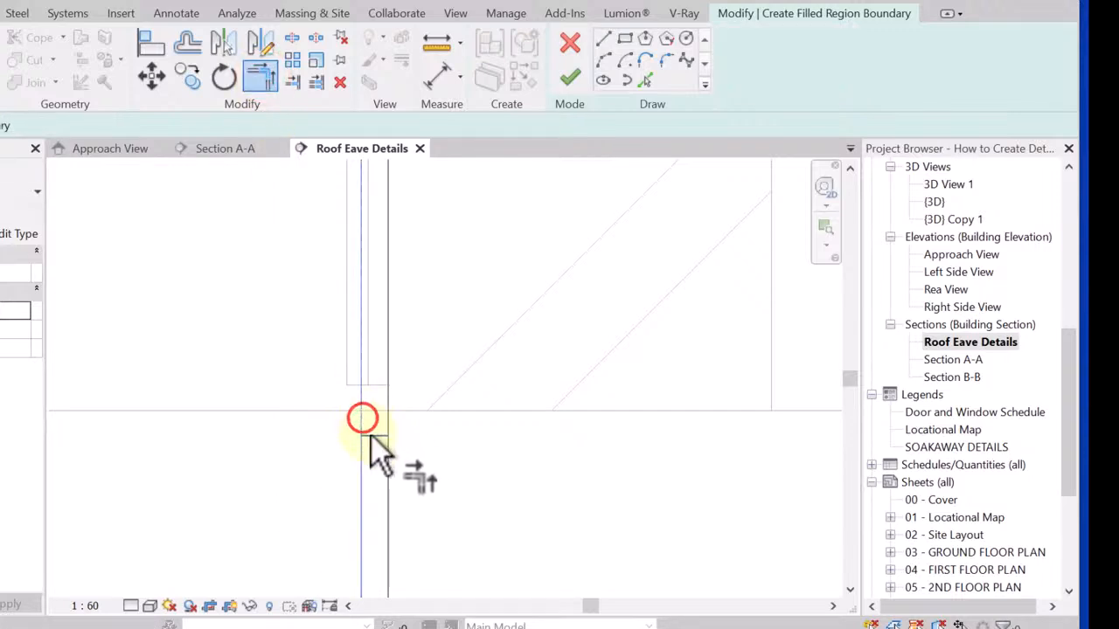
left_click(372, 436)
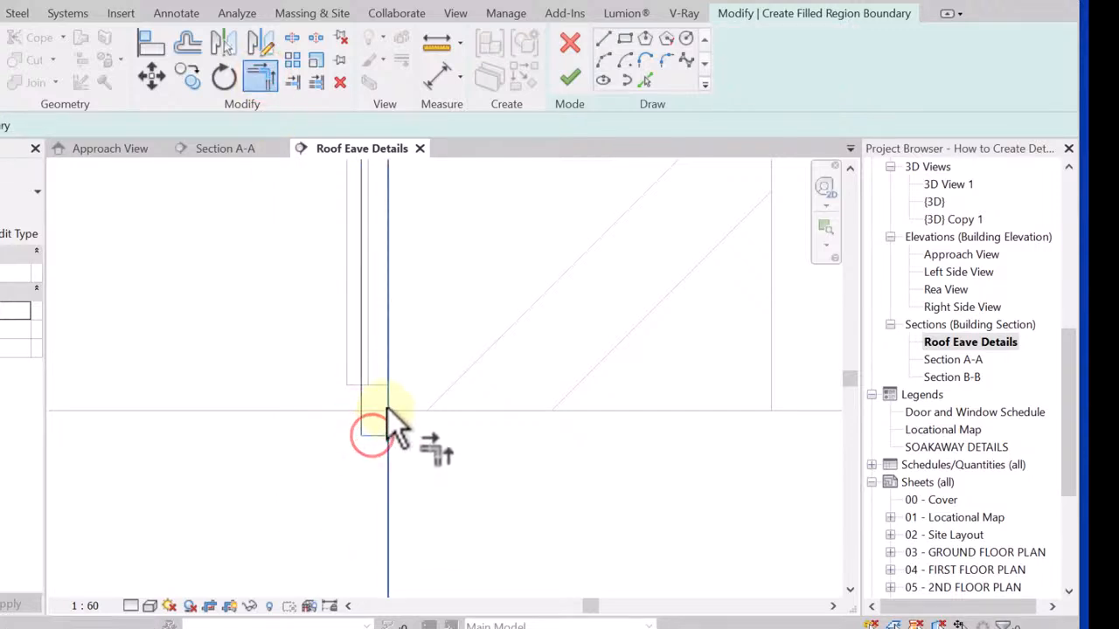
left_click(387, 407)
scroll(398, 468, "down", 2)
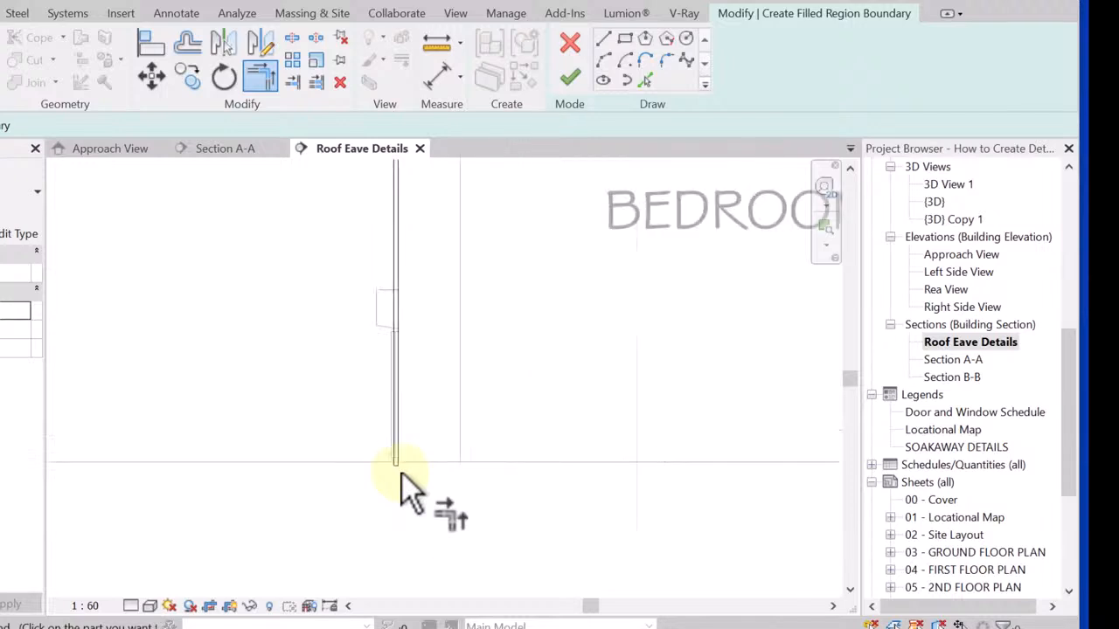
Trim the offset lines at the small notch to a corner between its short ledge and the vertical below it
scroll(402, 473, "down", 3)
scroll(354, 350, "up", 4)
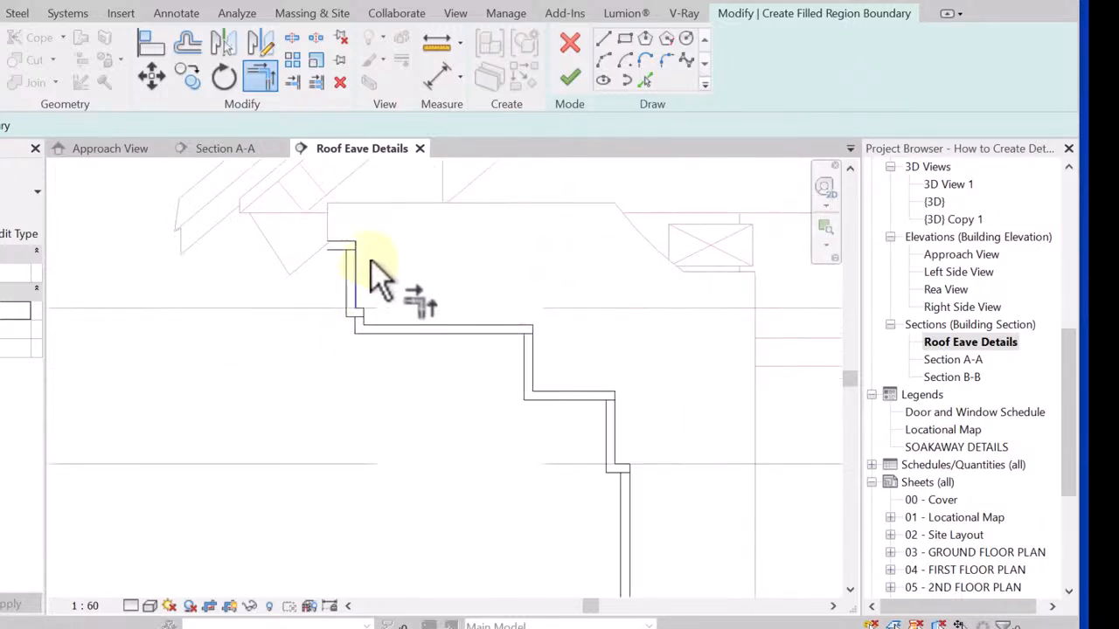
scroll(372, 262, "up", 3)
scroll(328, 417, "up", 2)
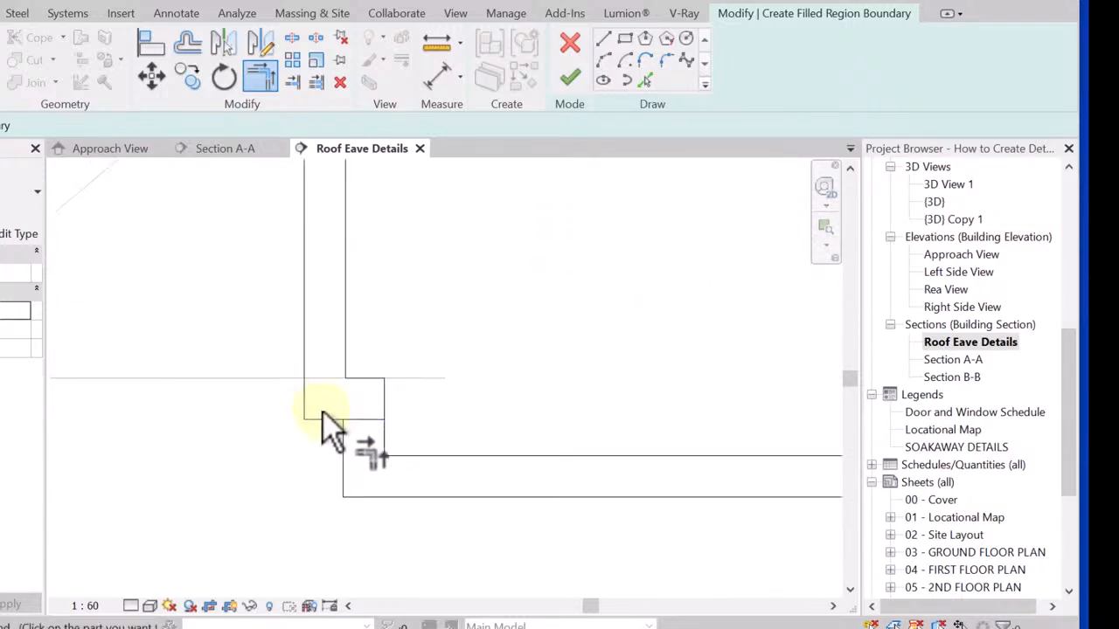
left_click(325, 417)
left_click(342, 444)
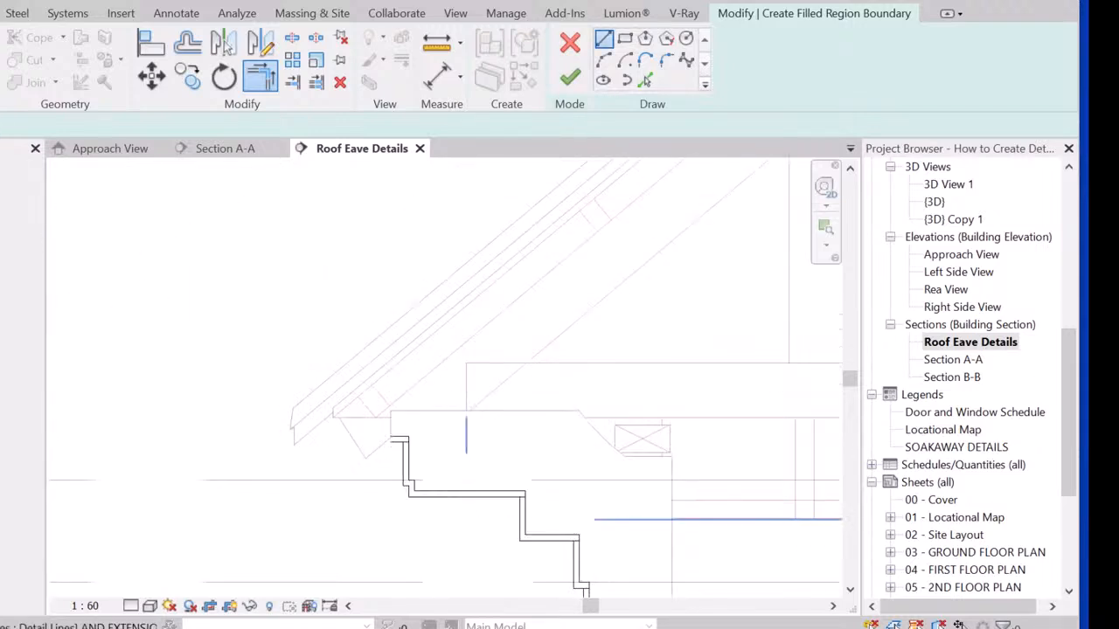
Close the region's upper end with a 66 mm outer vertical, a short horizontal across, and a 50 mm inner vertical down to the top ledge
scroll(465, 520, "down", 2)
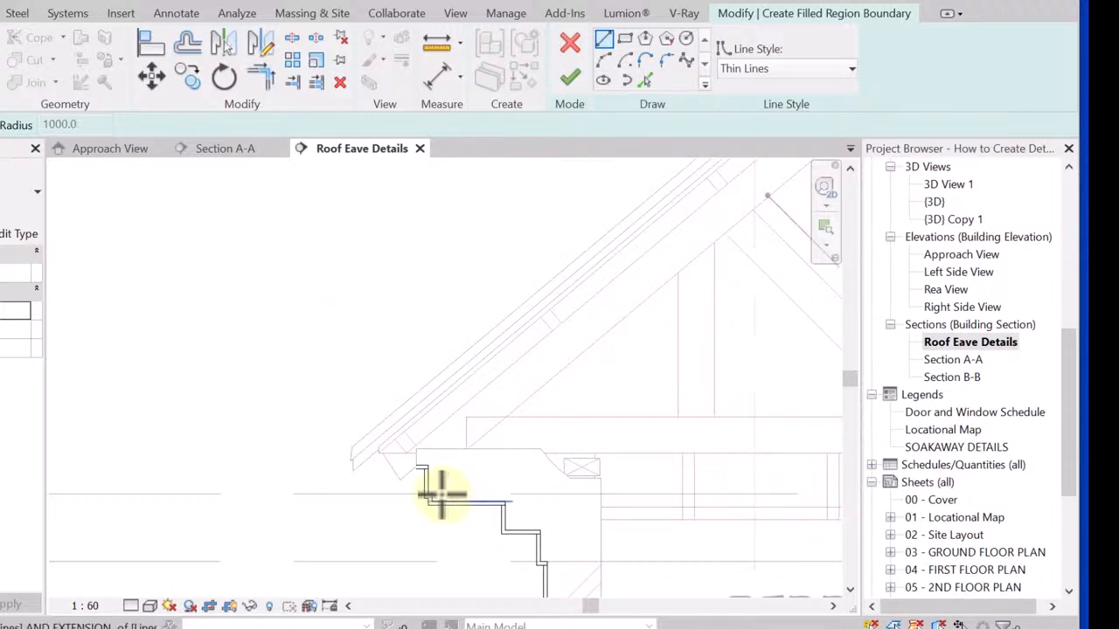
scroll(423, 485, "up", 3)
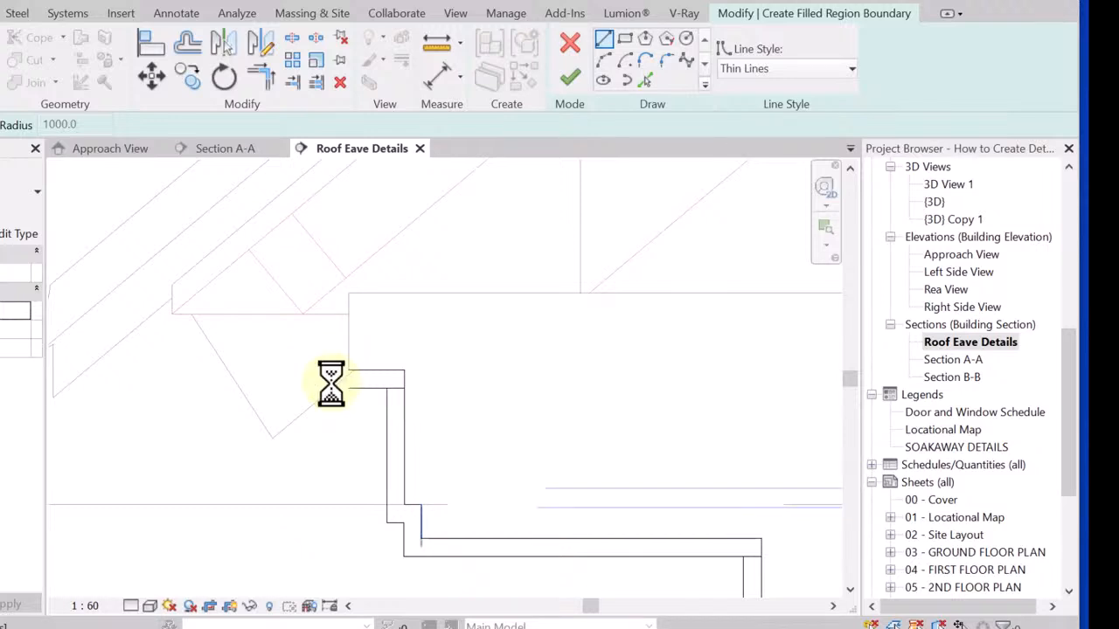
scroll(336, 382, "up", 3)
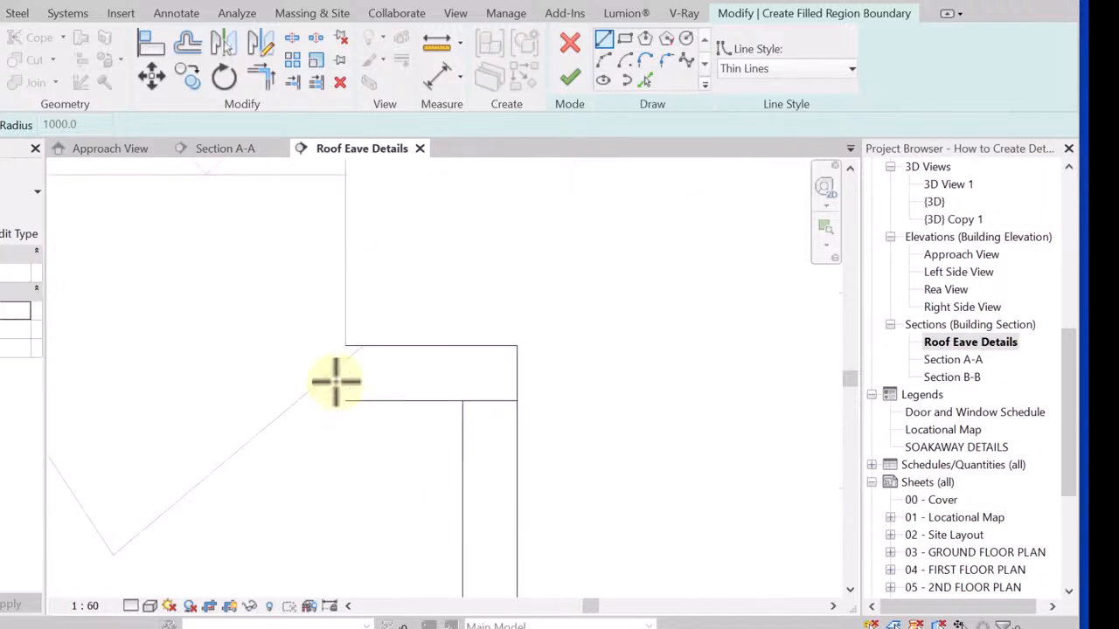
left_click(308, 403)
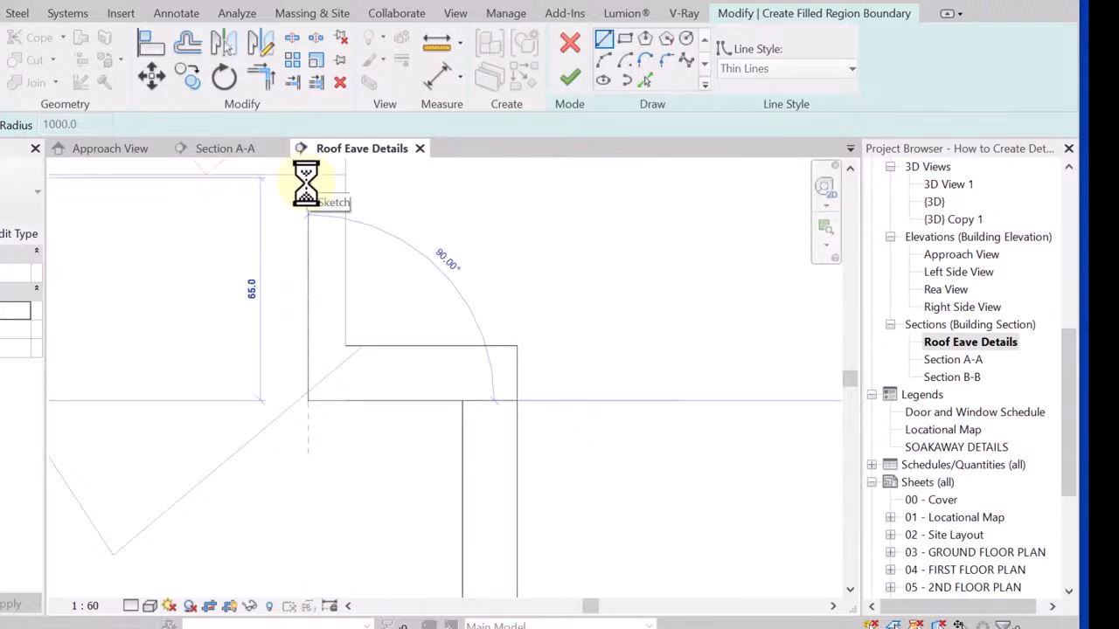
left_click(308, 178)
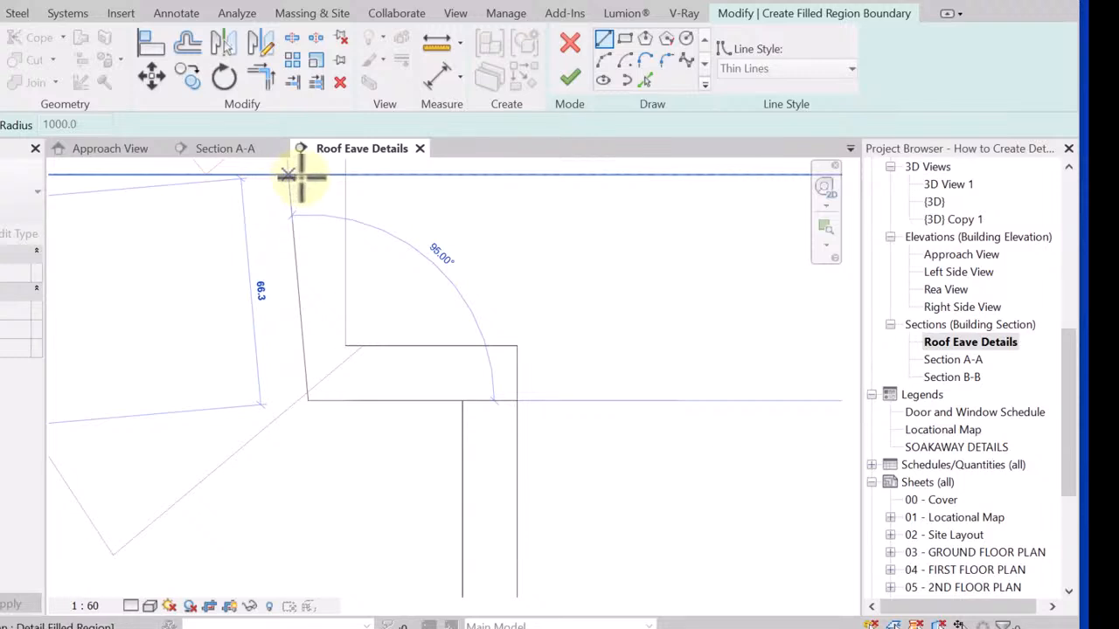
left_click(300, 175)
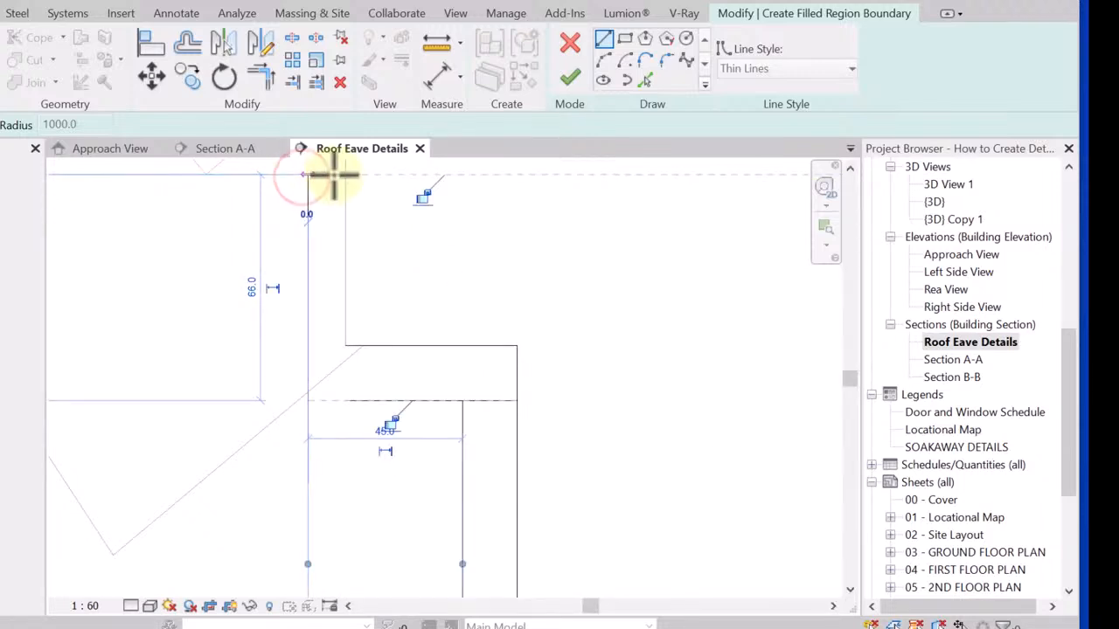
left_click(346, 174)
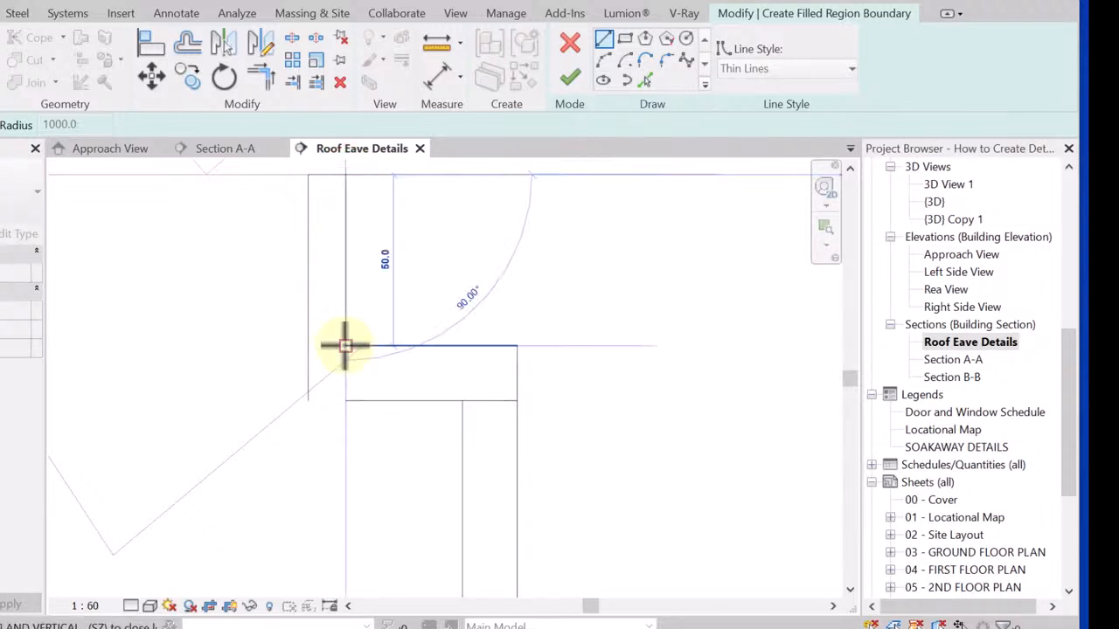
left_click(345, 346)
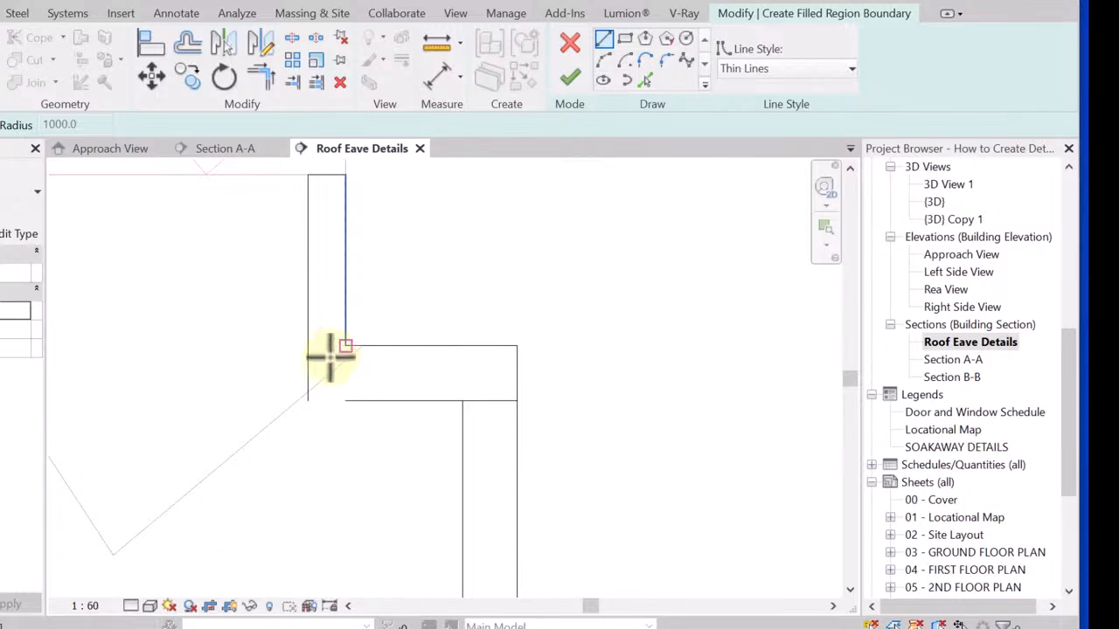
key("Escape")
key("Escape")
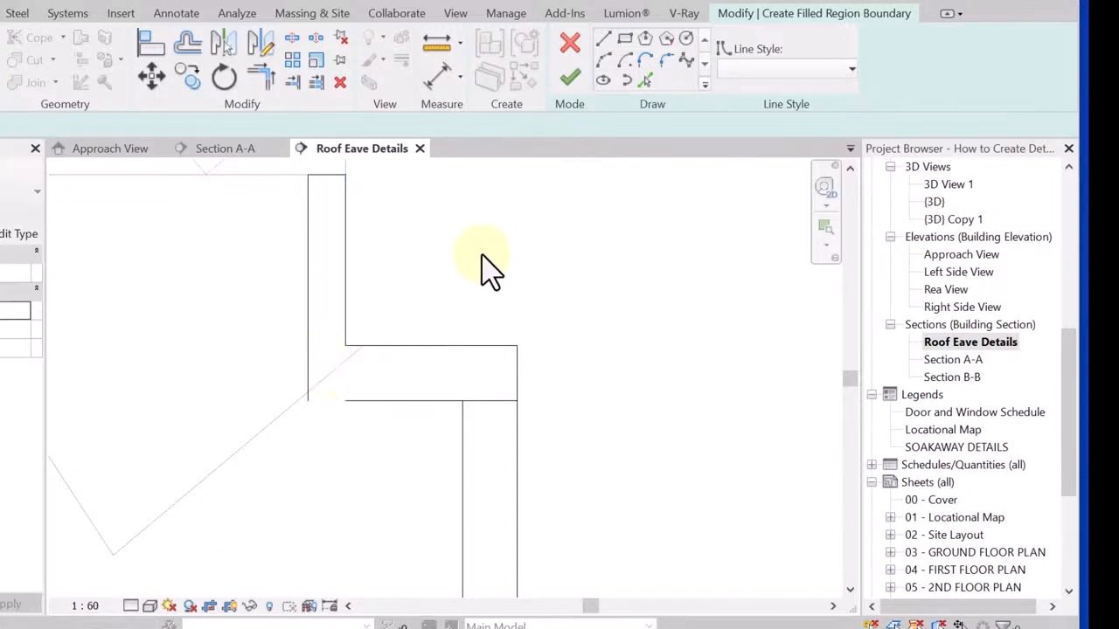
Trim the top ledge's underside to corners with the new outer vertical and the vertical below it using Trim/Extend to Corner
left_click(261, 81)
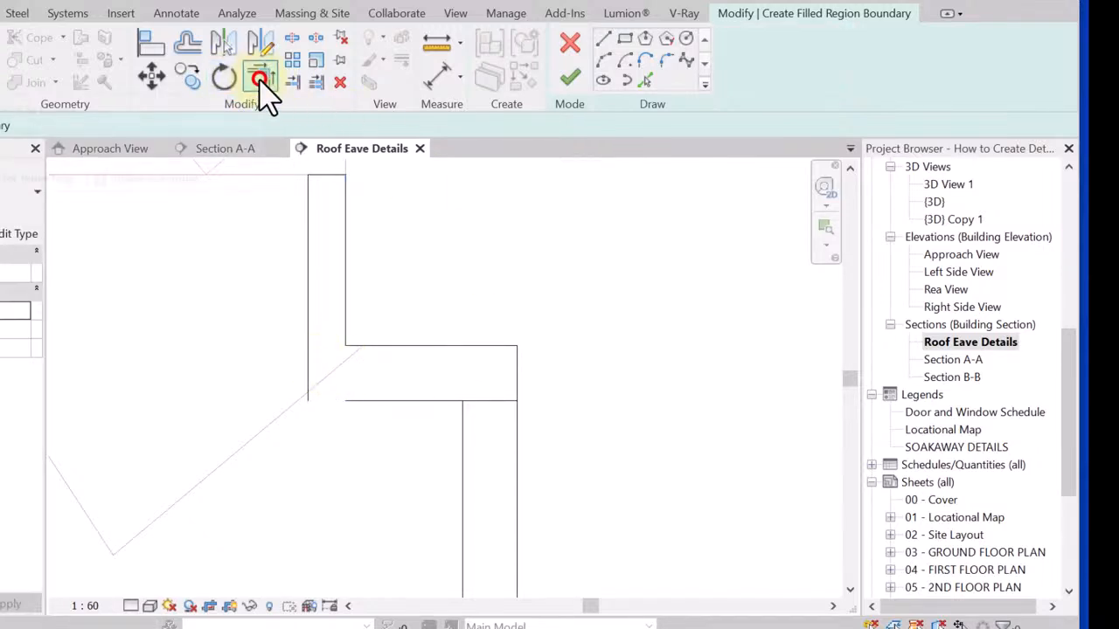
left_click(307, 302)
left_click(353, 401)
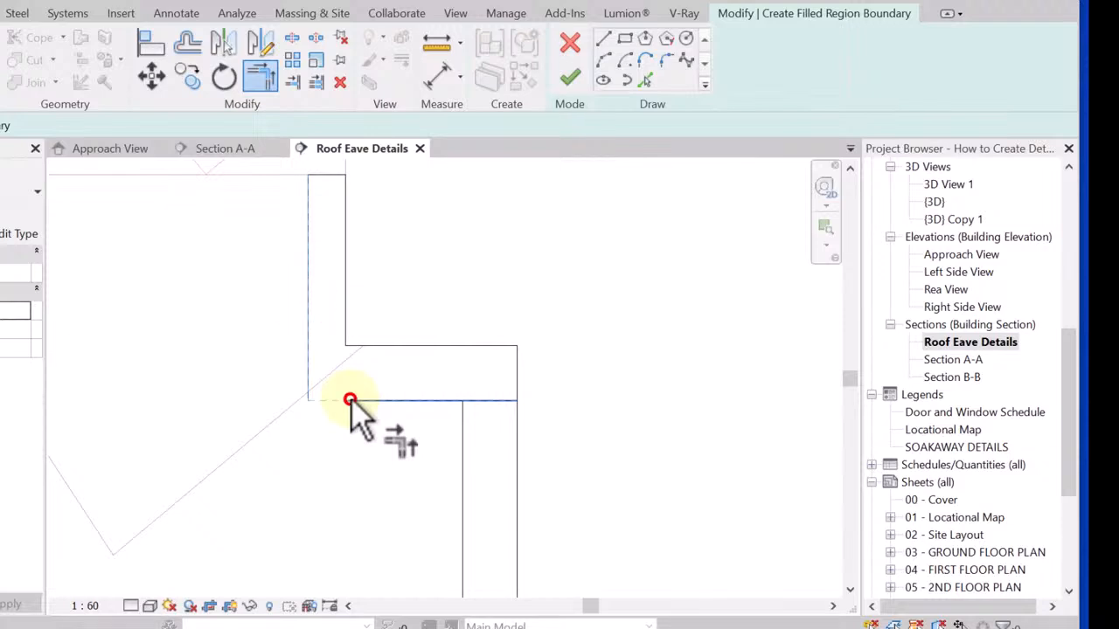
left_click(400, 399)
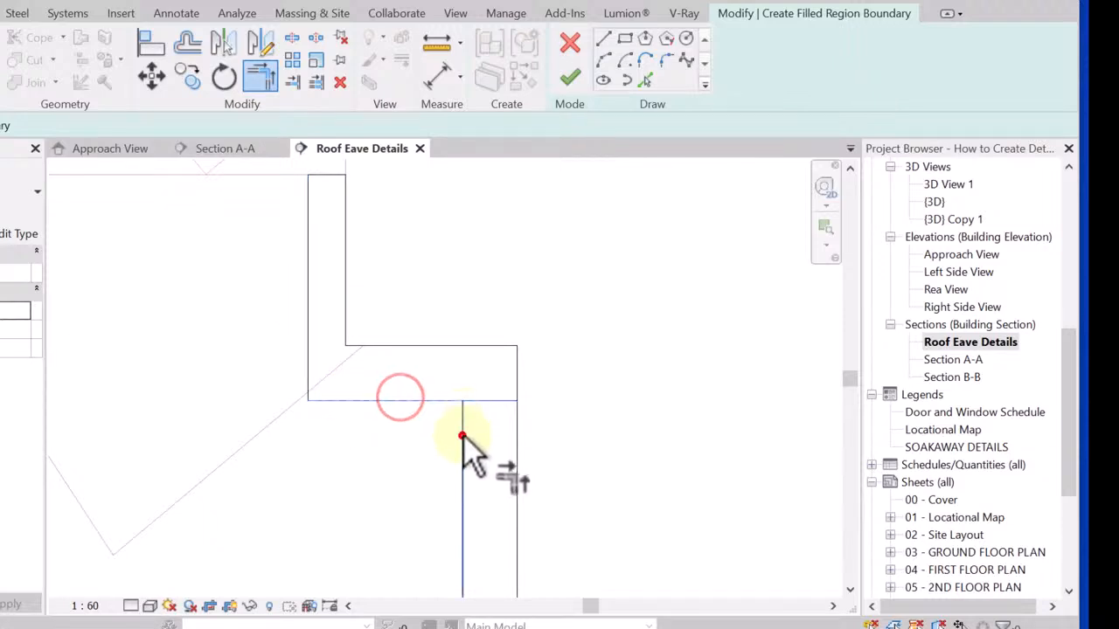
left_click(463, 435)
Trim the second-lowest moulding step's offset underside to a corner with the offset vertical face directly below it
scroll(375, 332, "down", 3)
scroll(399, 429, "up", 5)
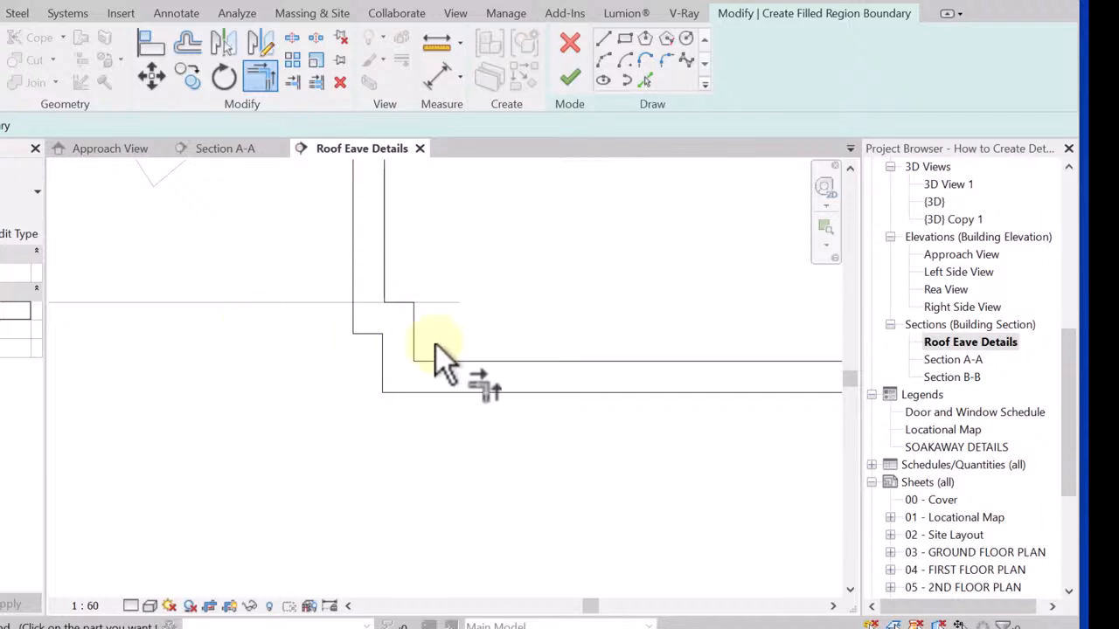
scroll(491, 380, "down", 4)
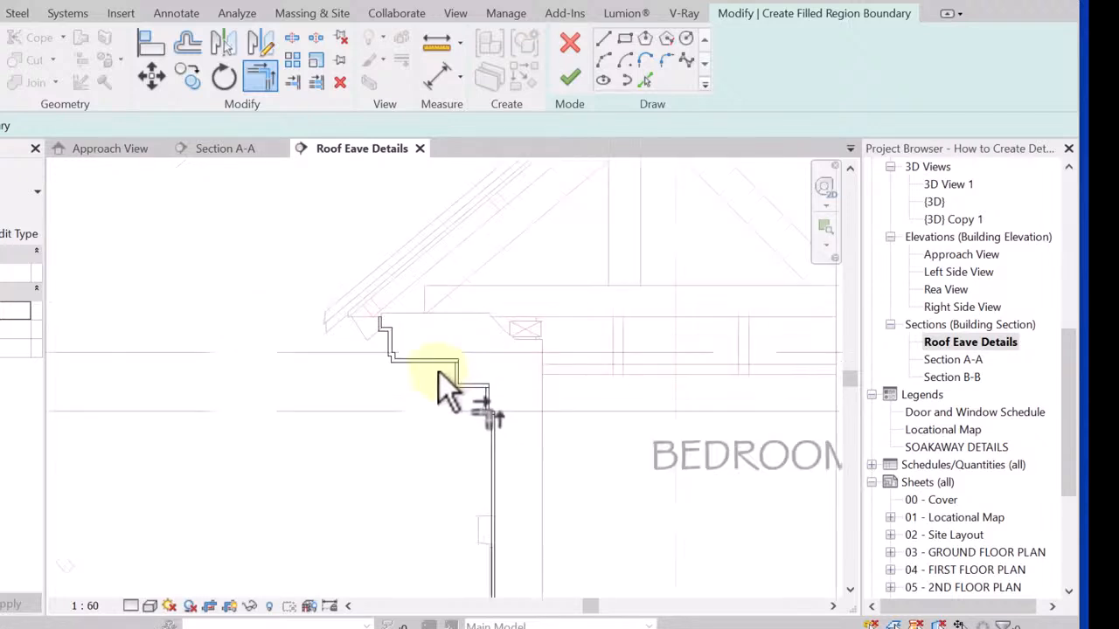
scroll(425, 425, "up", 3)
scroll(464, 374, "up", 4)
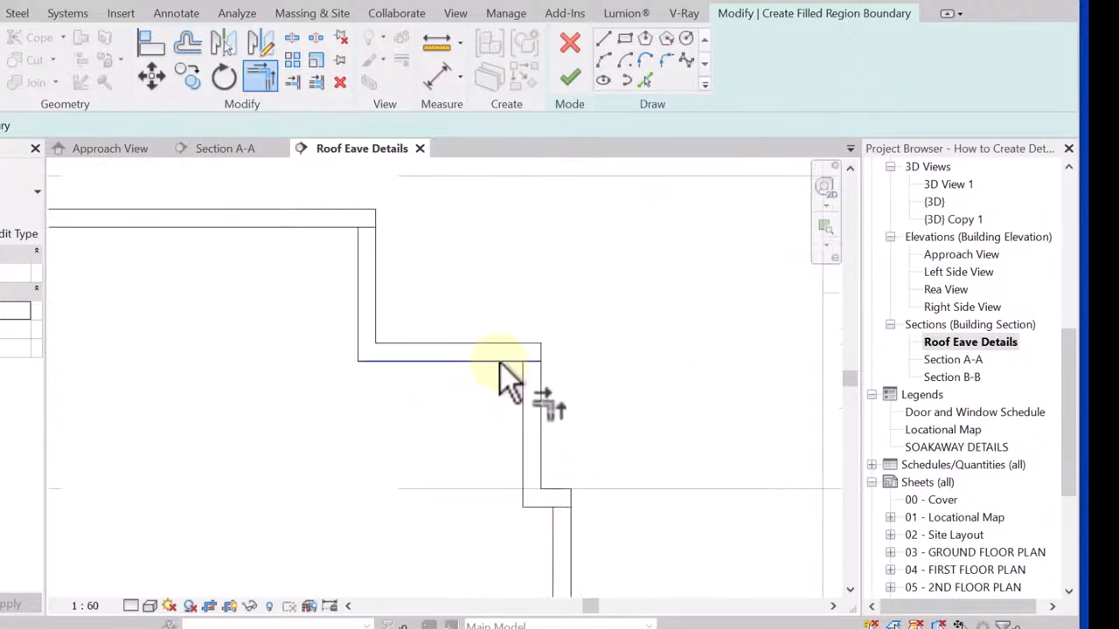
left_click(508, 360)
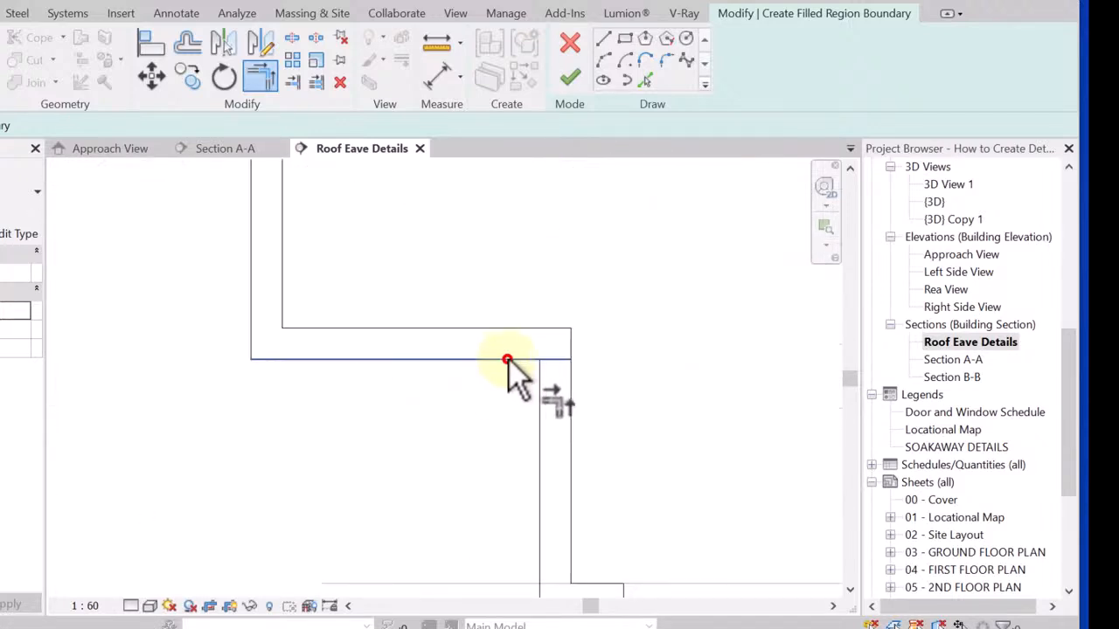
left_click(543, 401)
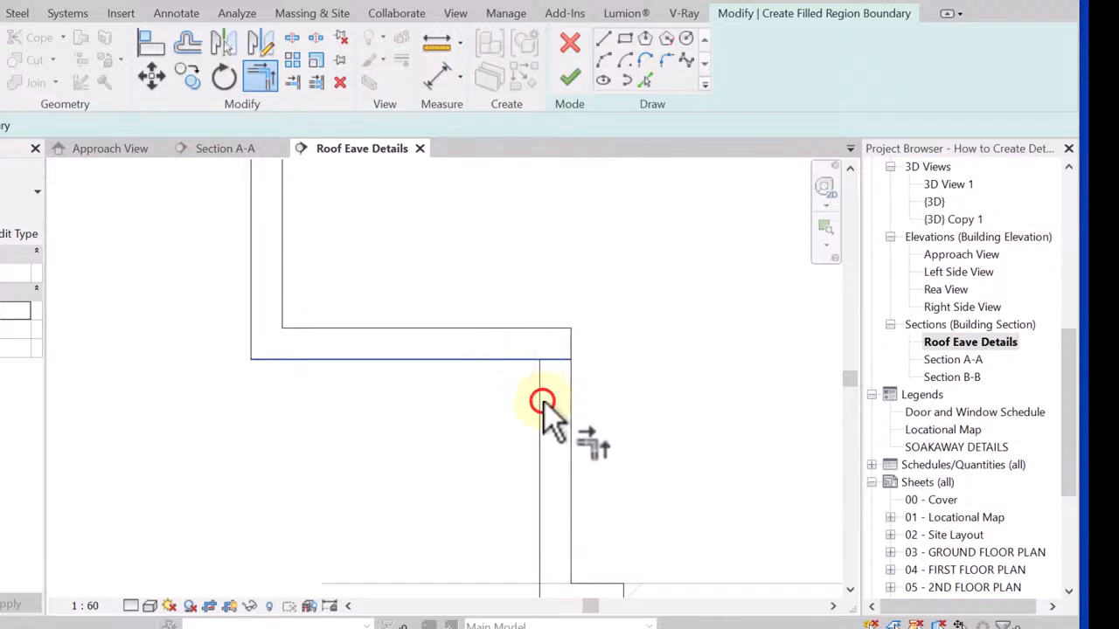
left_click(509, 360)
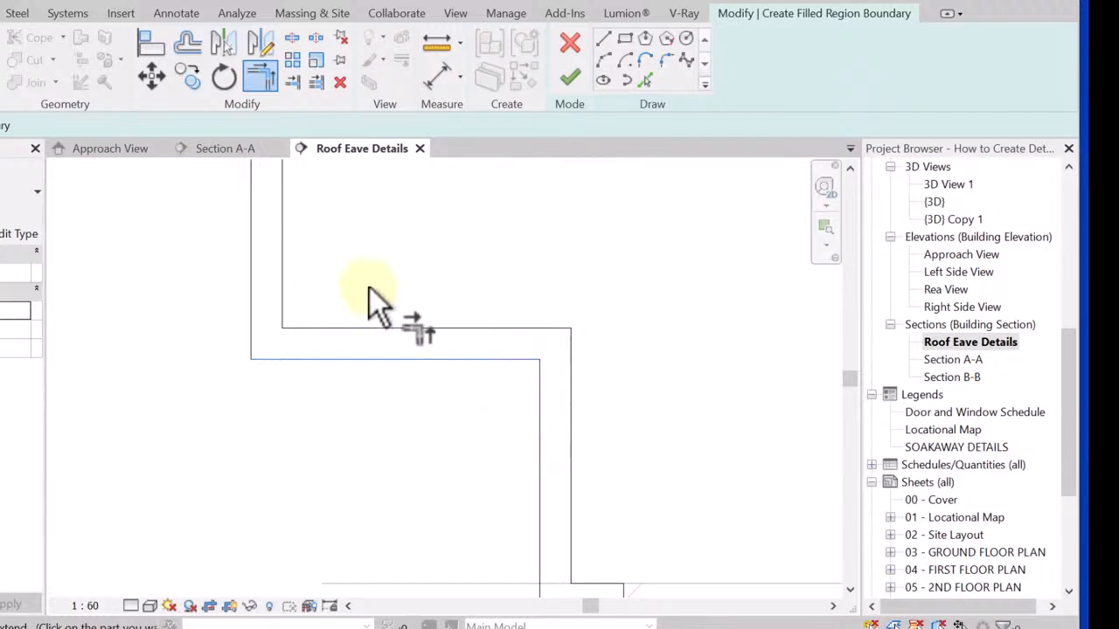
Trim the lowest step's short offset underside to a corner with the outer wall line
scroll(367, 288, "down", 5)
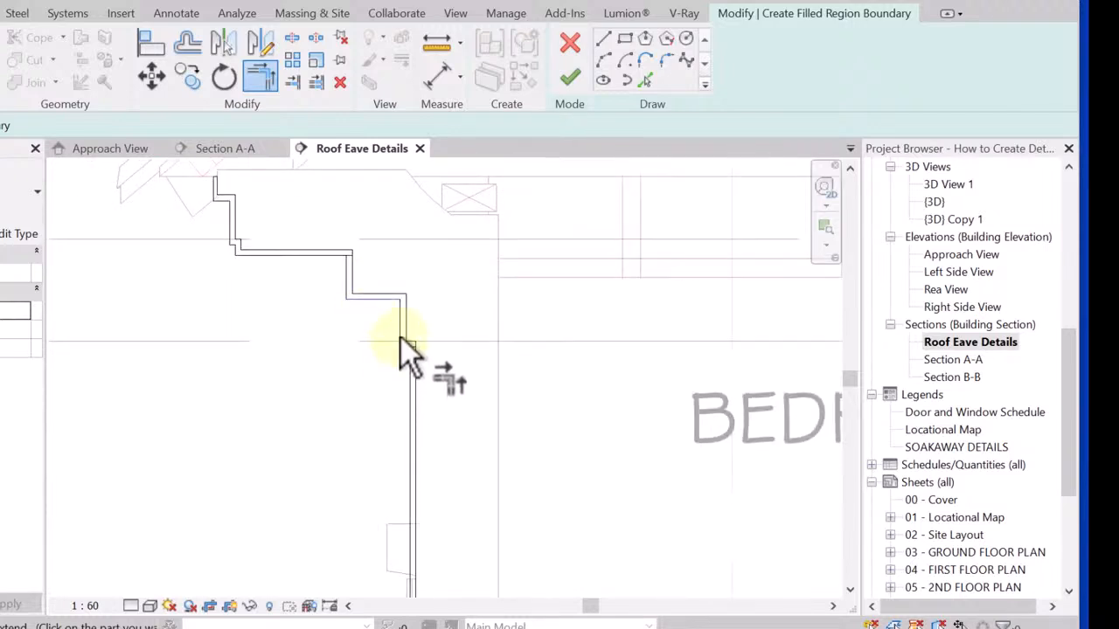
scroll(402, 340, "up", 4)
scroll(425, 273, "up", 1)
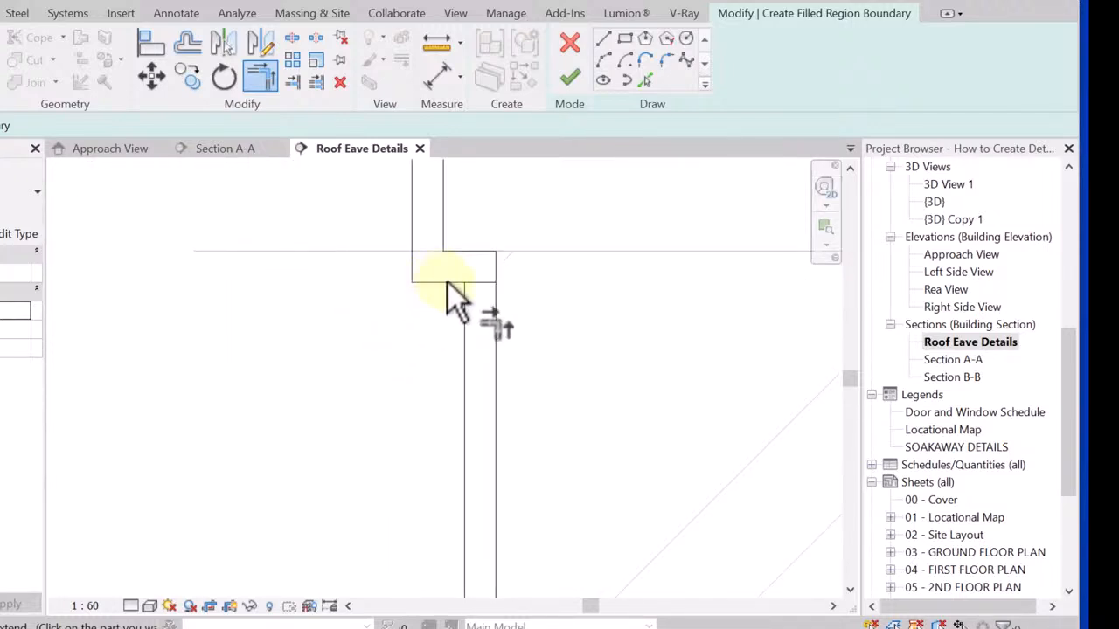
left_click(465, 333)
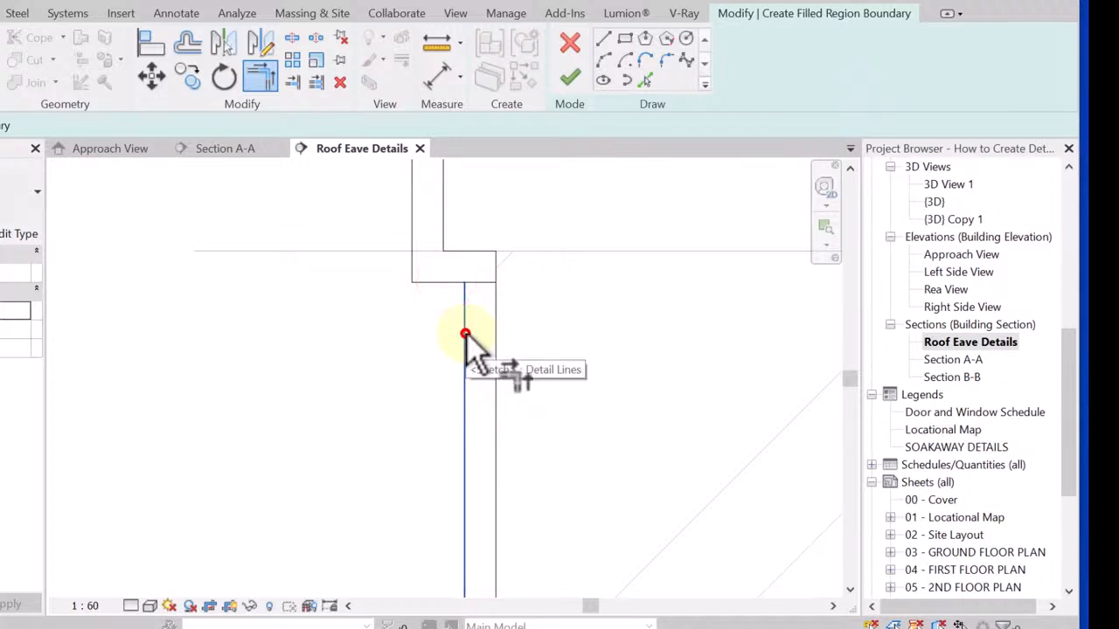
left_click(454, 283)
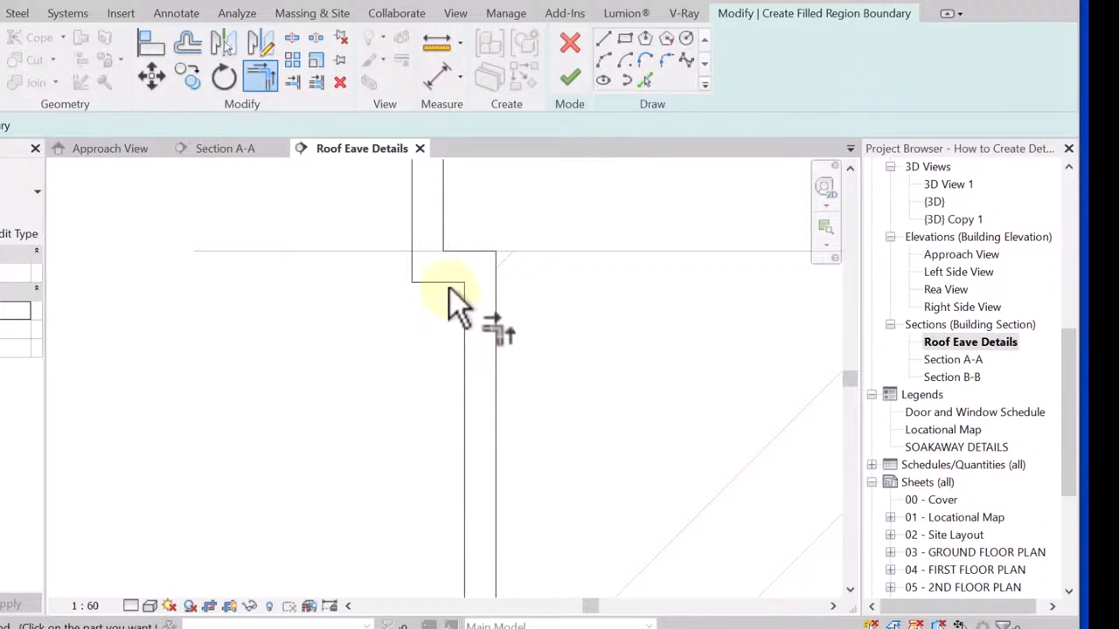
Trim the long middle ledge's offset underside to a corner with the offset vertical face below it
scroll(450, 289, "down", 3)
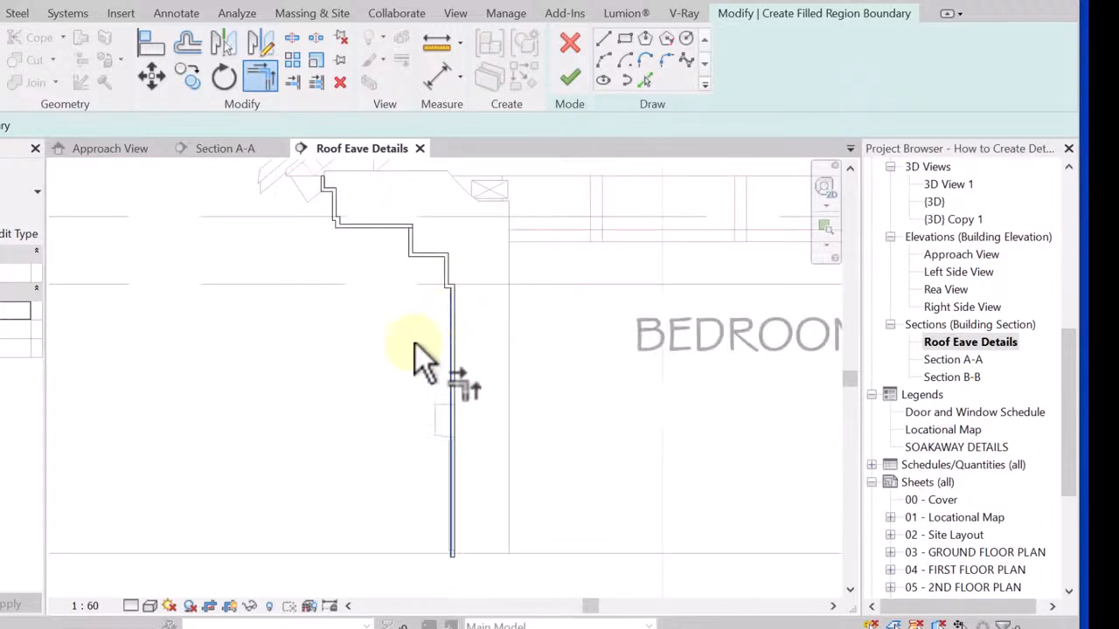
scroll(415, 343, "down", 3)
scroll(452, 282, "up", 5)
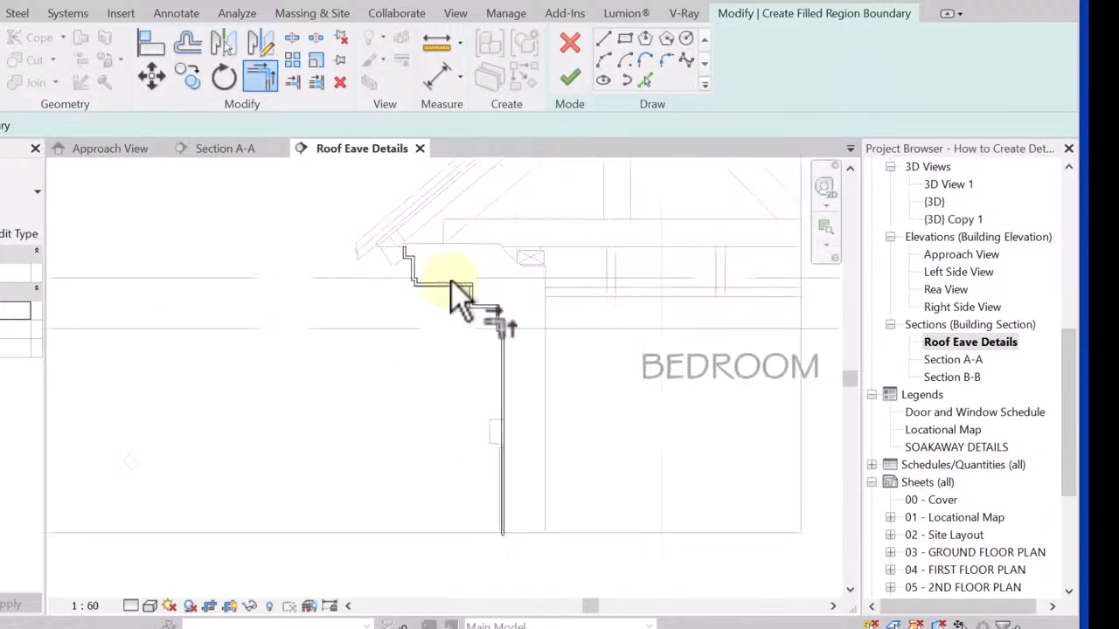
scroll(511, 297, "up", 3)
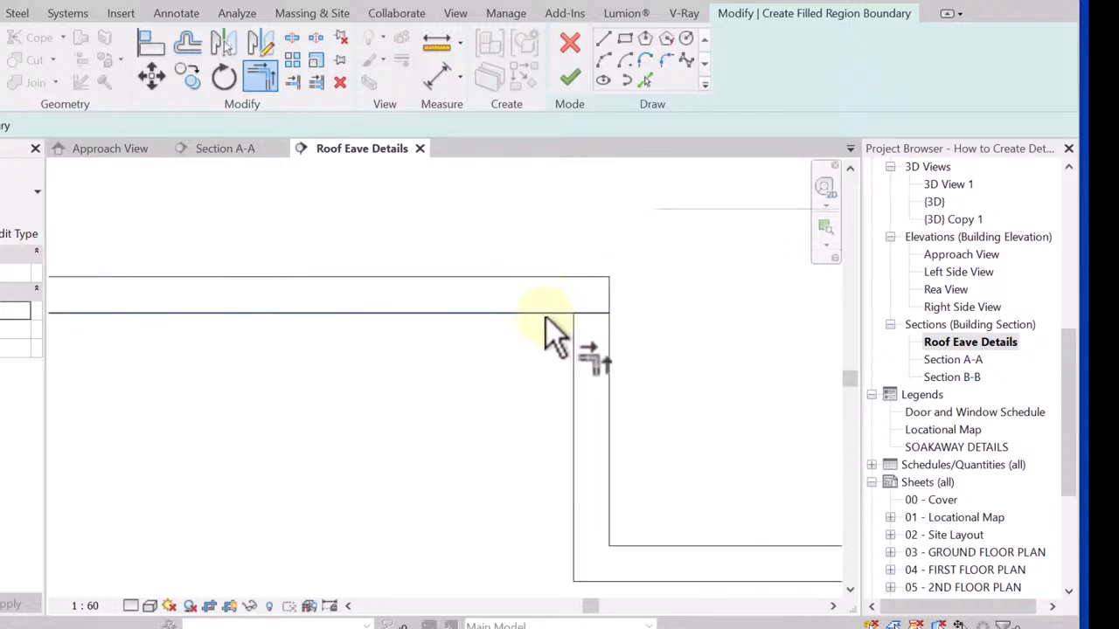
left_click(539, 312)
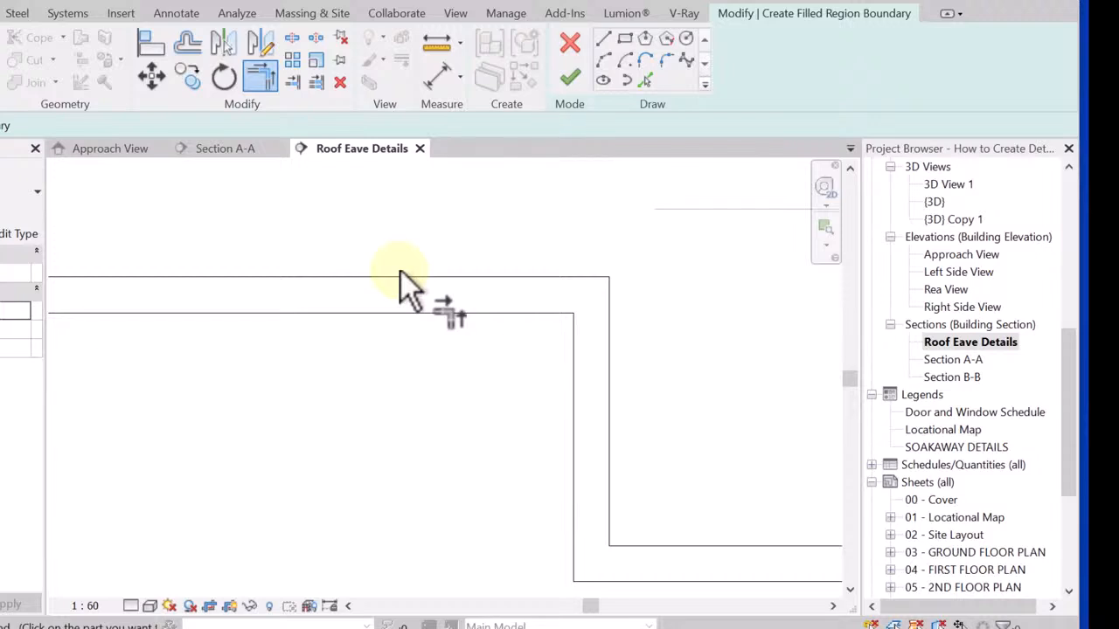
Finish the filled region boundary sketch and leave the trim command
scroll(401, 273, "down", 2)
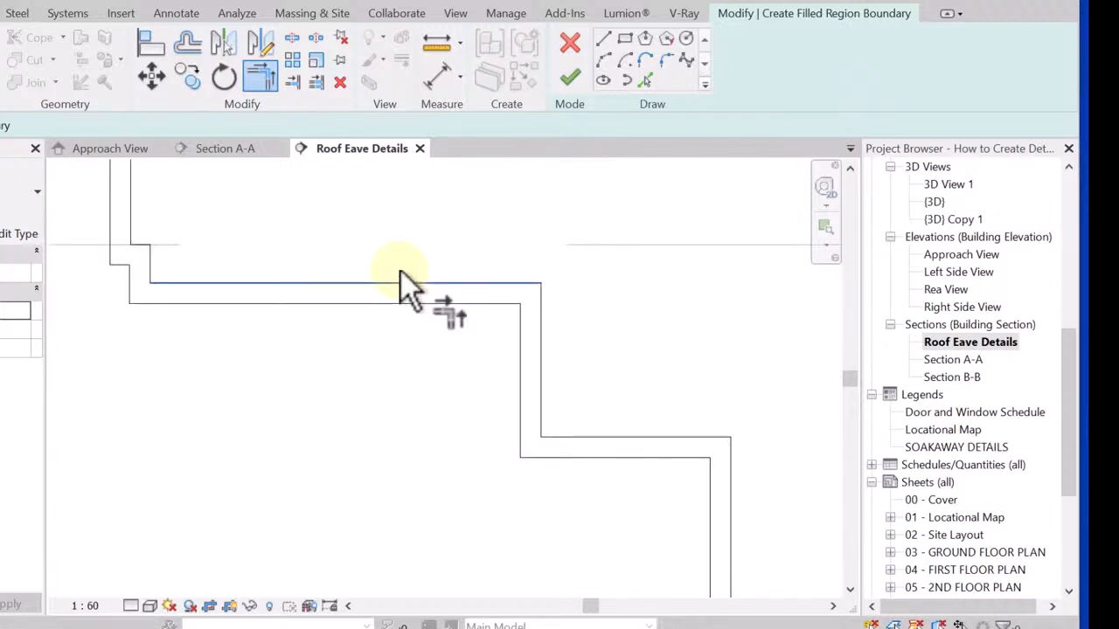
scroll(399, 273, "down", 5)
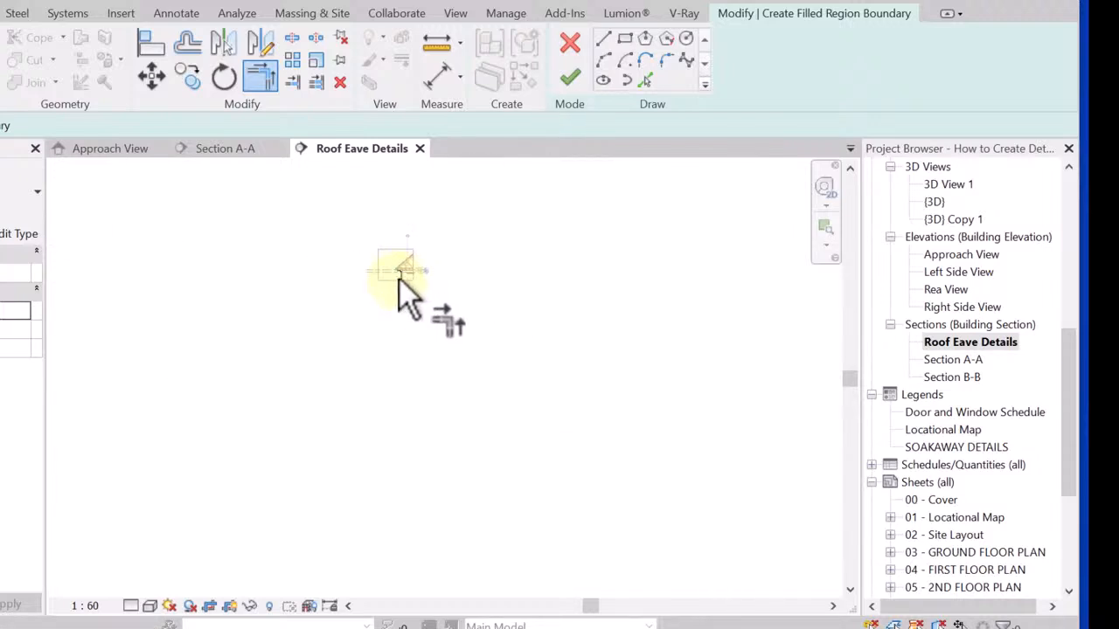
left_click(571, 77)
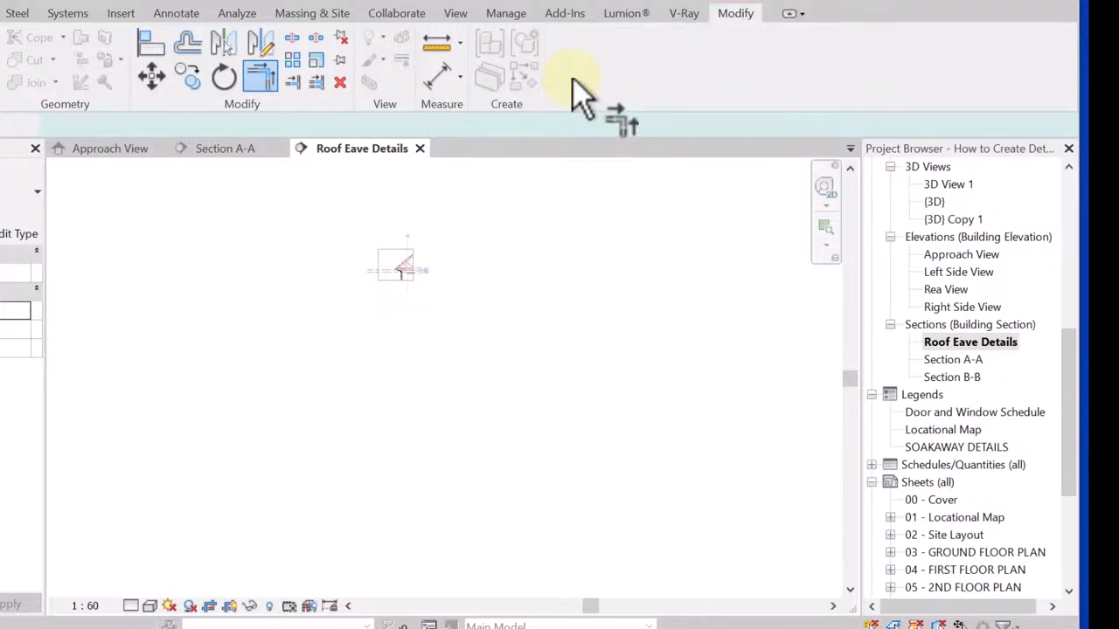
left_click(460, 256)
Open the boundary sketch of the finishes filled region along the stepped moulding for editing
scroll(360, 352, "up", 5)
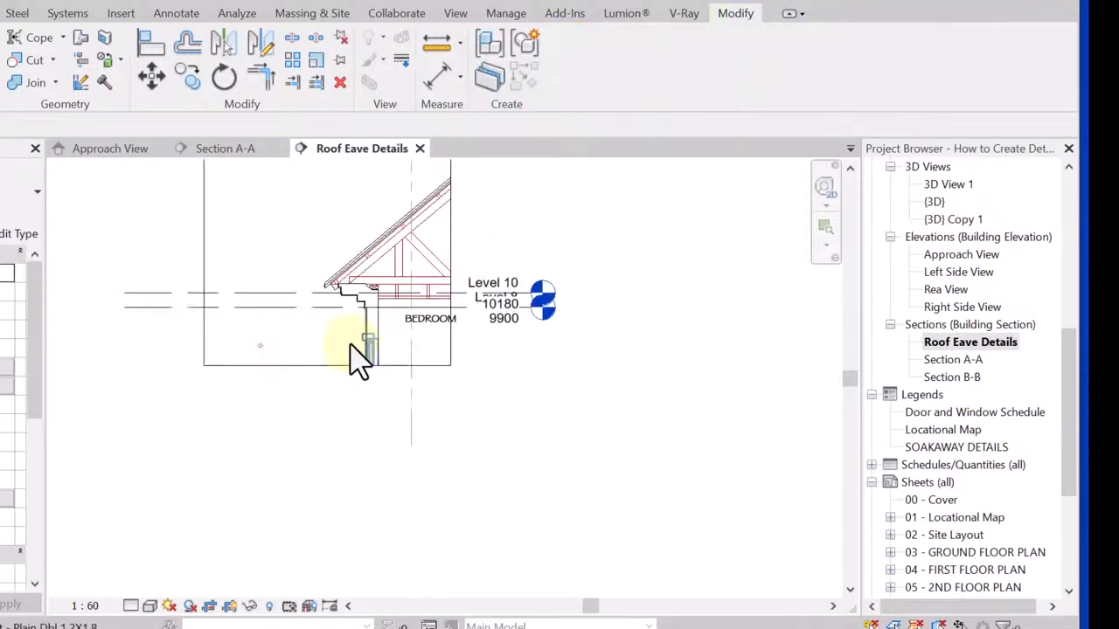
scroll(343, 279, "up", 6)
middle_click_drag(344, 282, 346, 449)
scroll(279, 317, "up", 6)
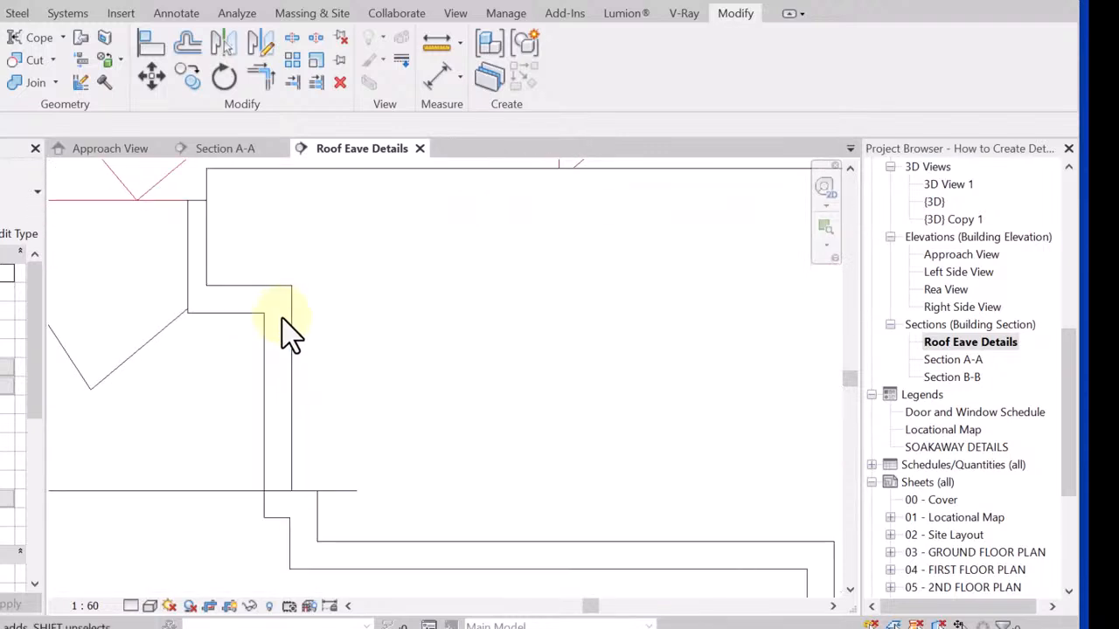
scroll(229, 284, "down", 5)
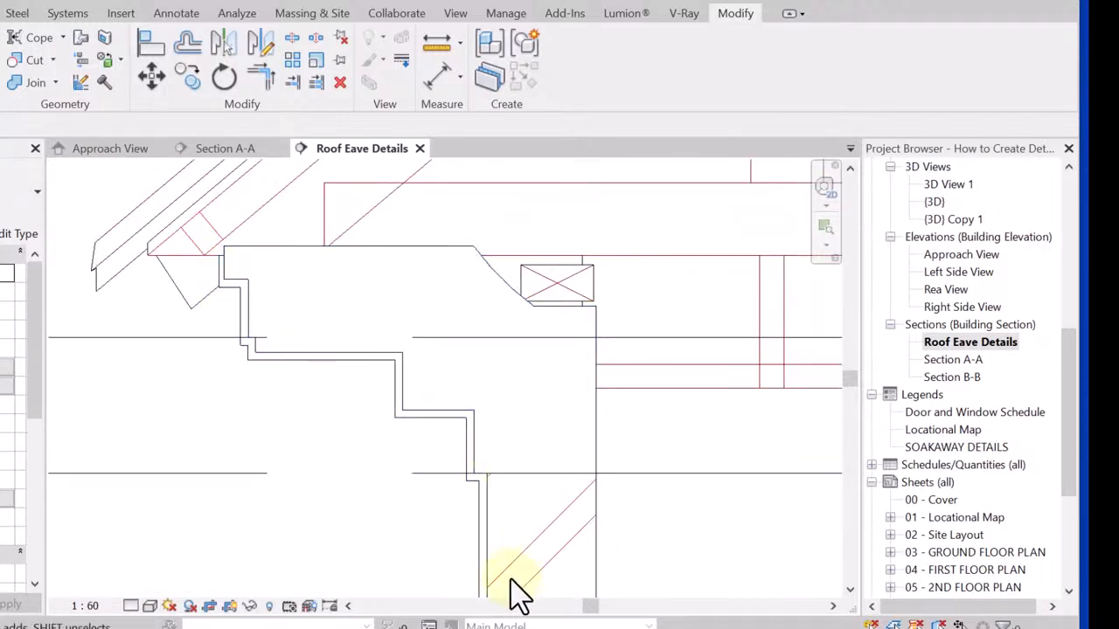
scroll(287, 368, "up", 2)
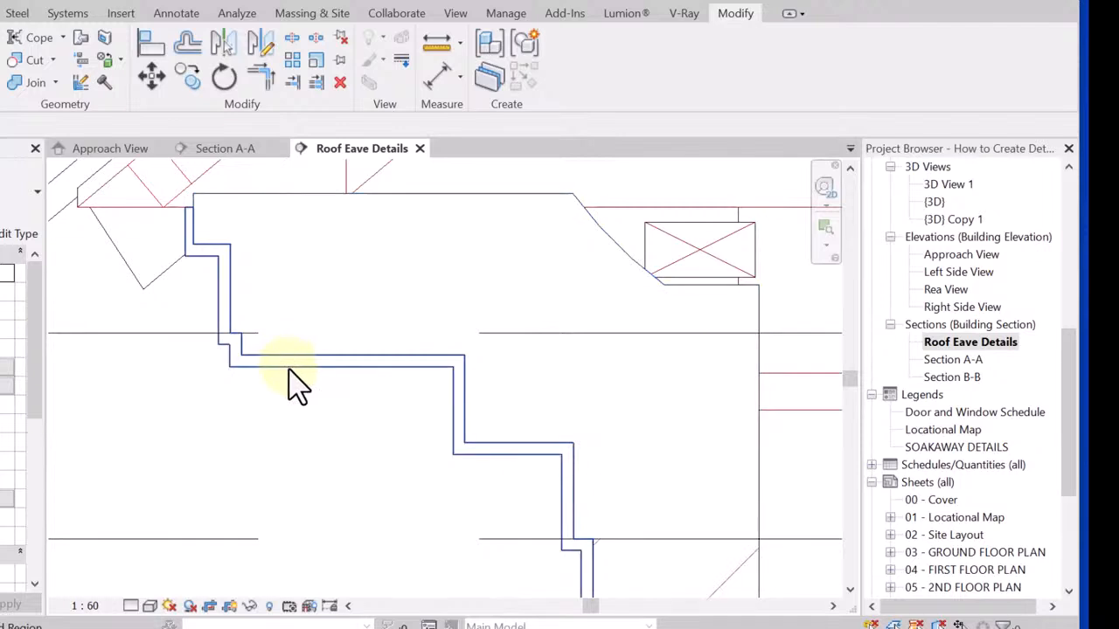
left_click(288, 367)
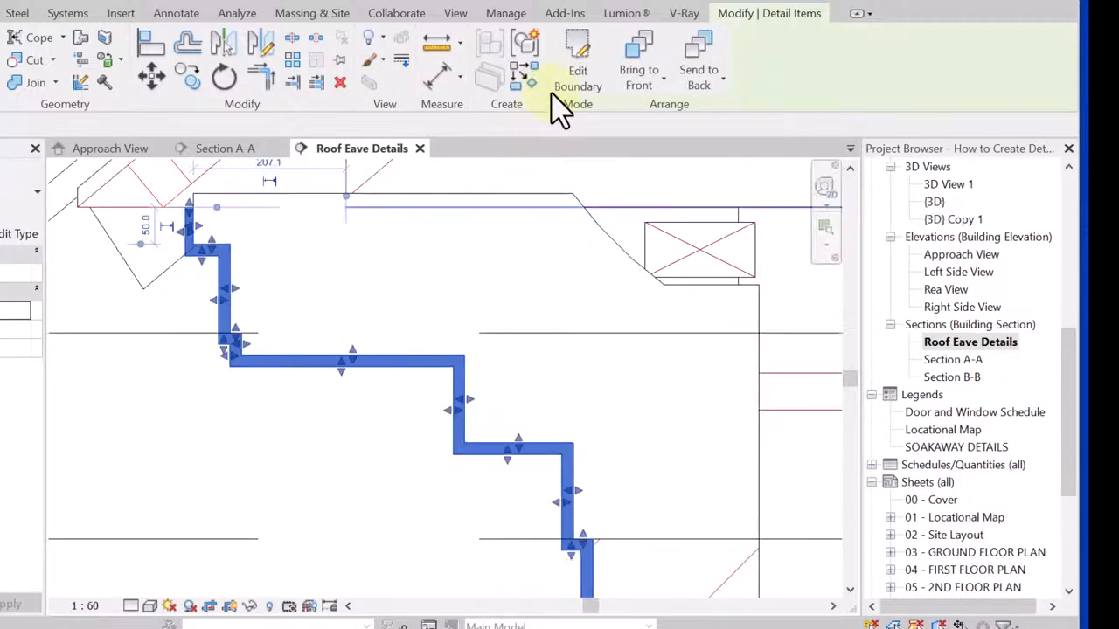
left_click(577, 77)
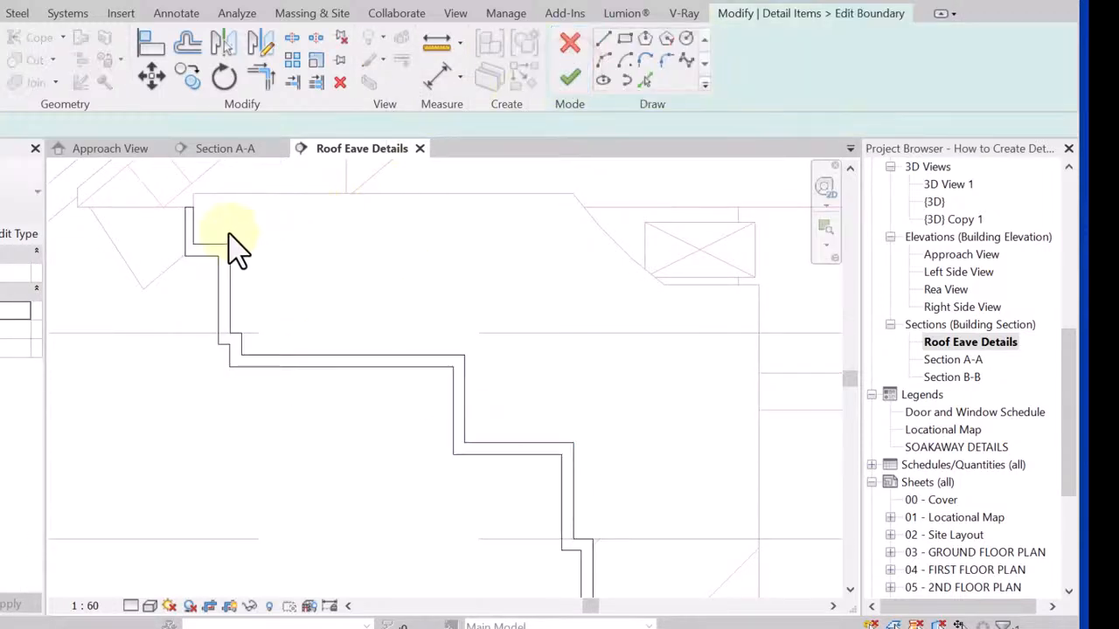
Set the moulding top step's three inner boundary lines to the Wide Lines style and preview their true line weights
scroll(231, 247, "up", 2)
scroll(219, 249, "up", 1)
scroll(220, 232, "up", 1)
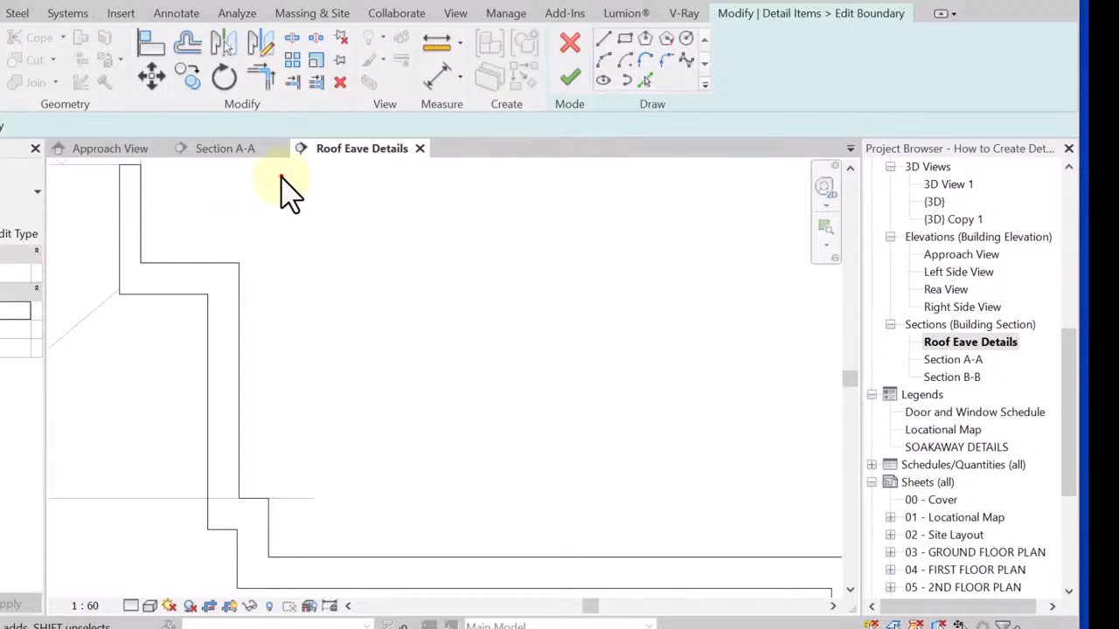
mouse_move(280, 176)
left_mouse_down()
mouse_move(145, 251)
mouse_move(135, 277)
left_mouse_up()
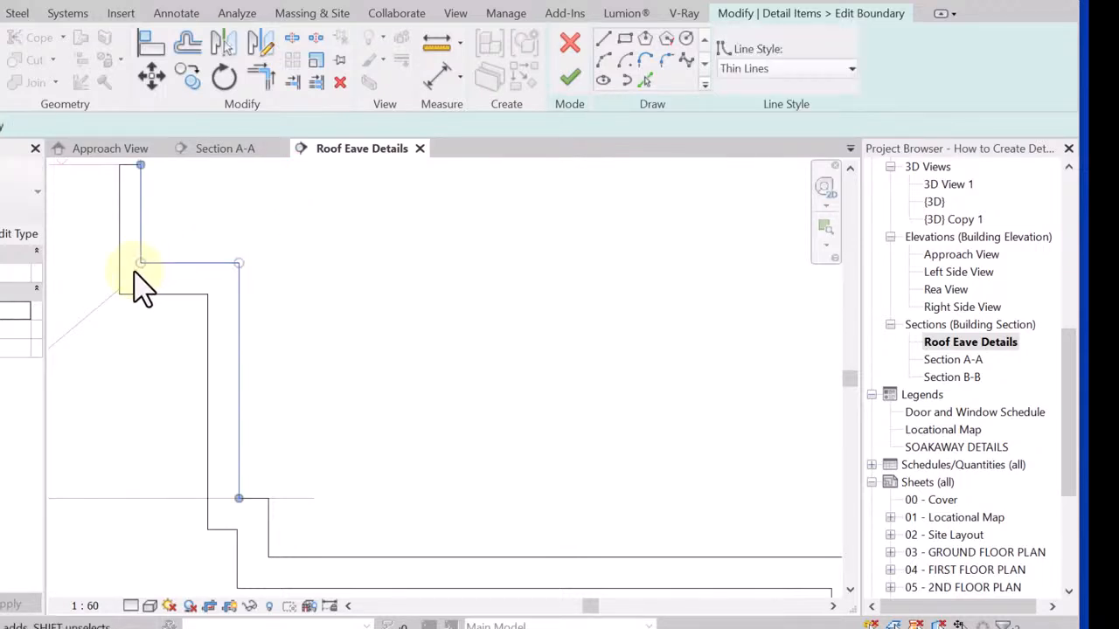
left_click(799, 77)
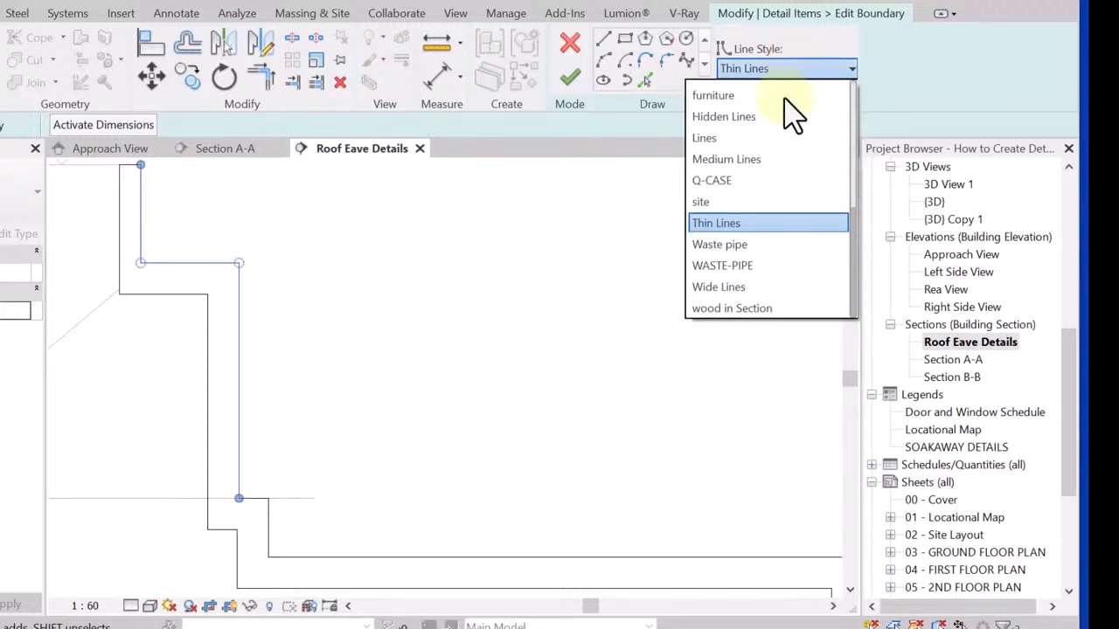
left_click(725, 289)
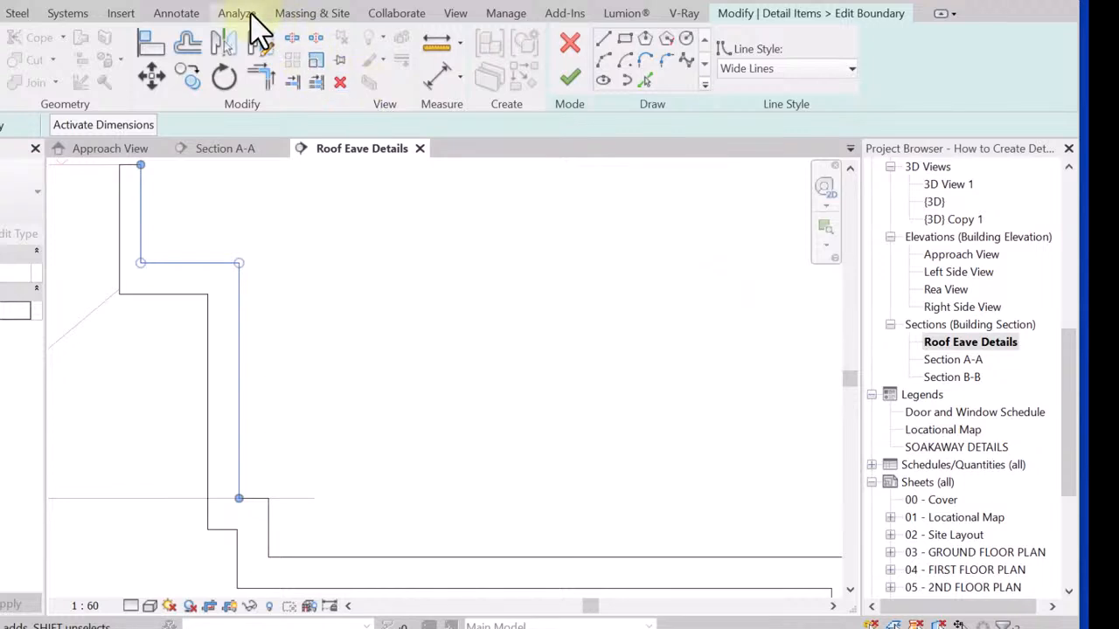
left_click(181, 1)
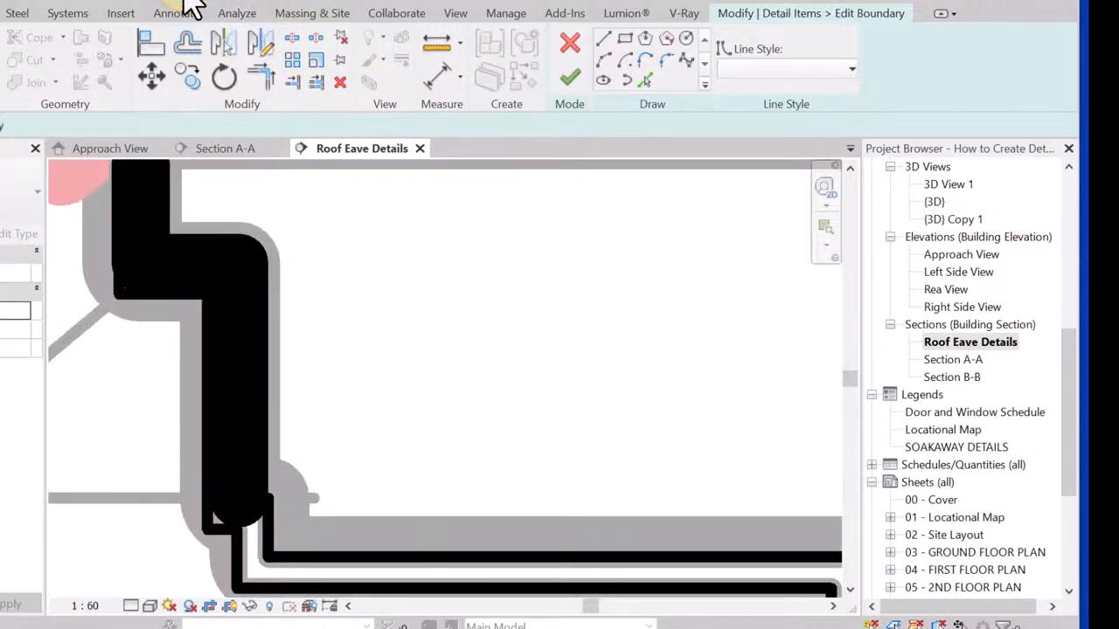
left_click(193, 1)
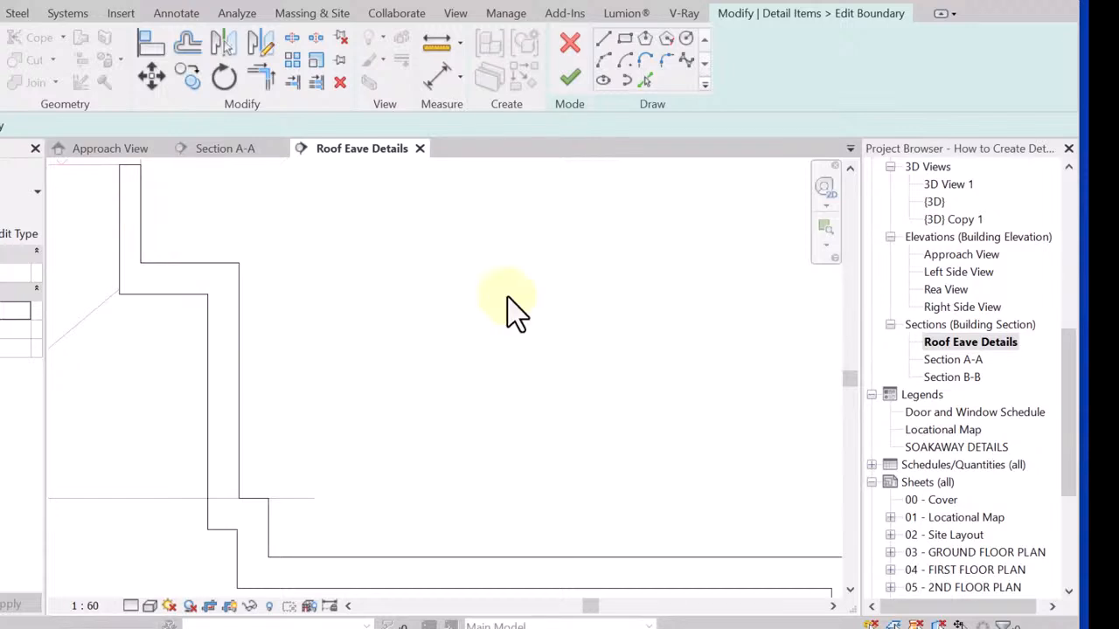
Set the top step's upper vertical and horizontal inner boundary lines to the Medium Lines style
left_click(254, 207)
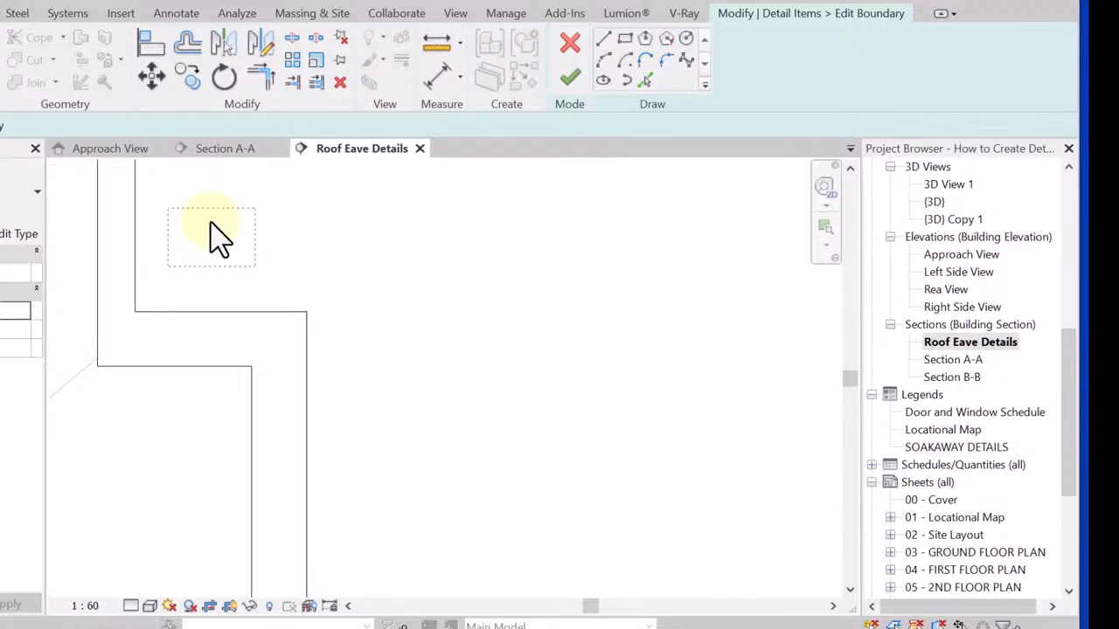
left_click(218, 210)
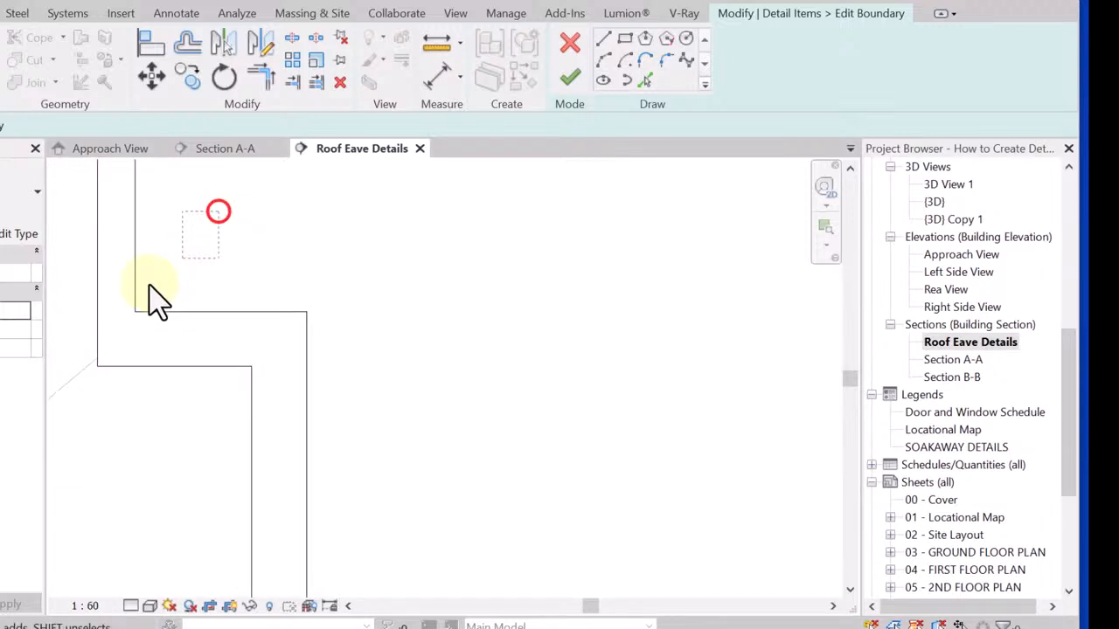
left_click(120, 330)
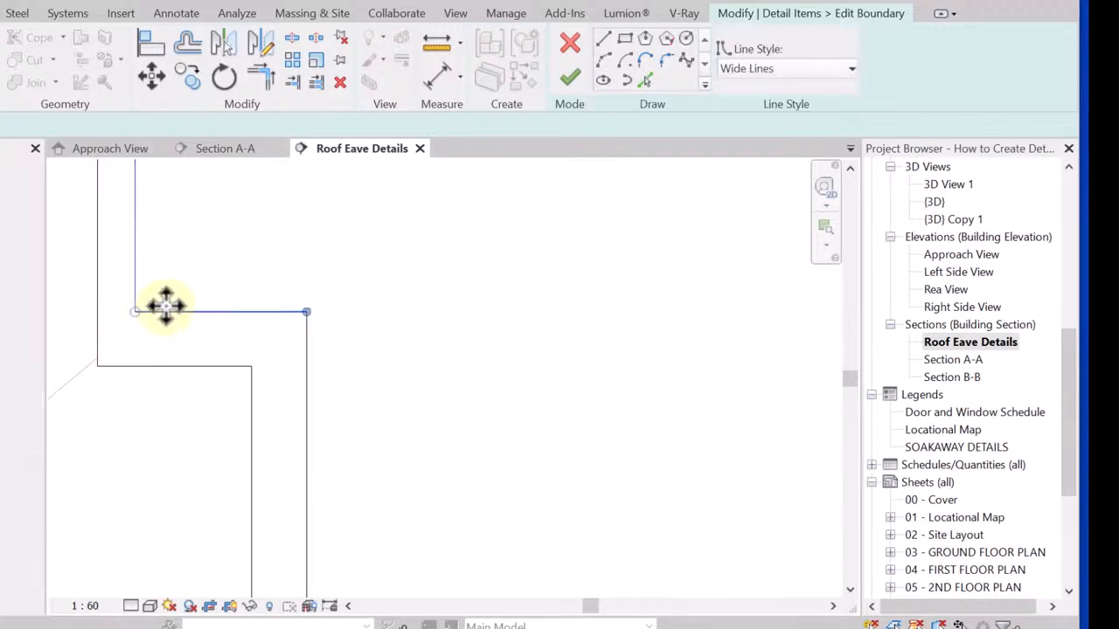
left_click(797, 74)
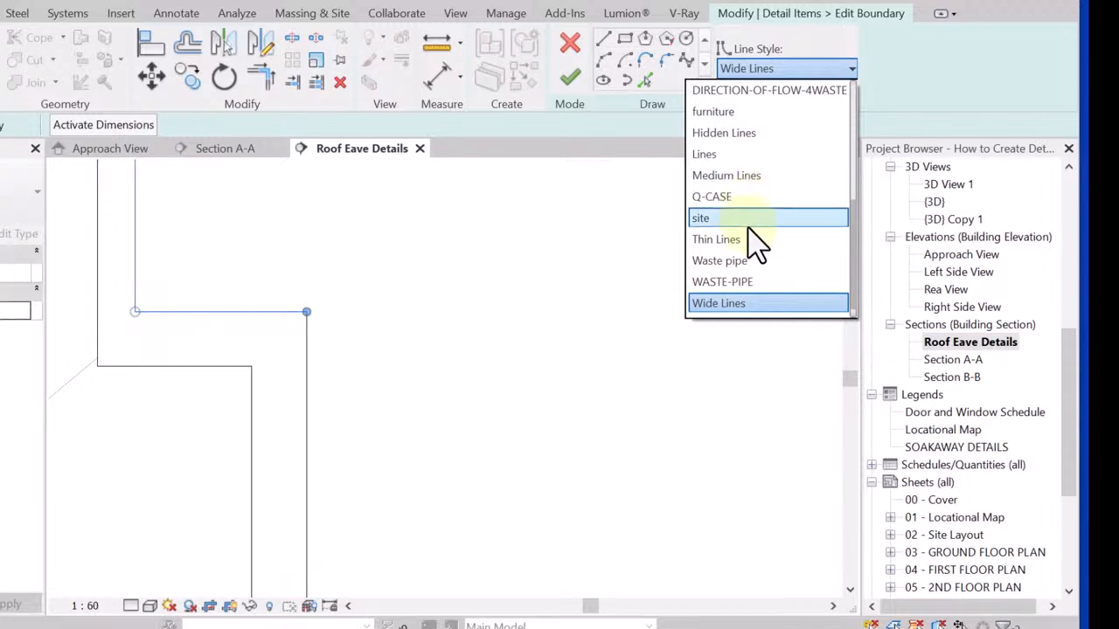
left_click(737, 175)
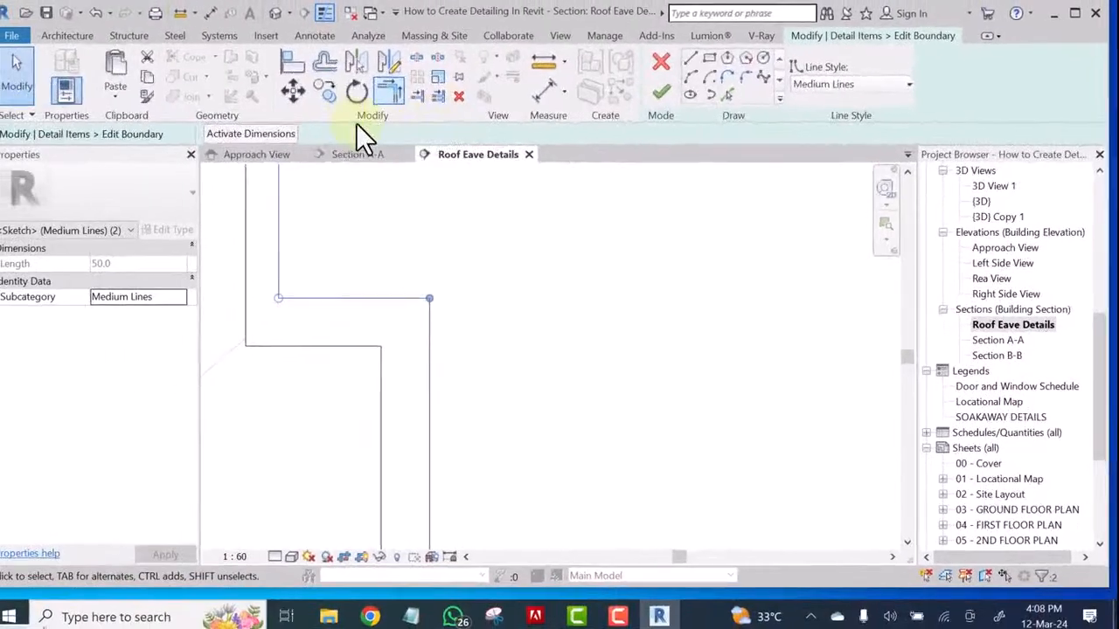
left_click(218, 15)
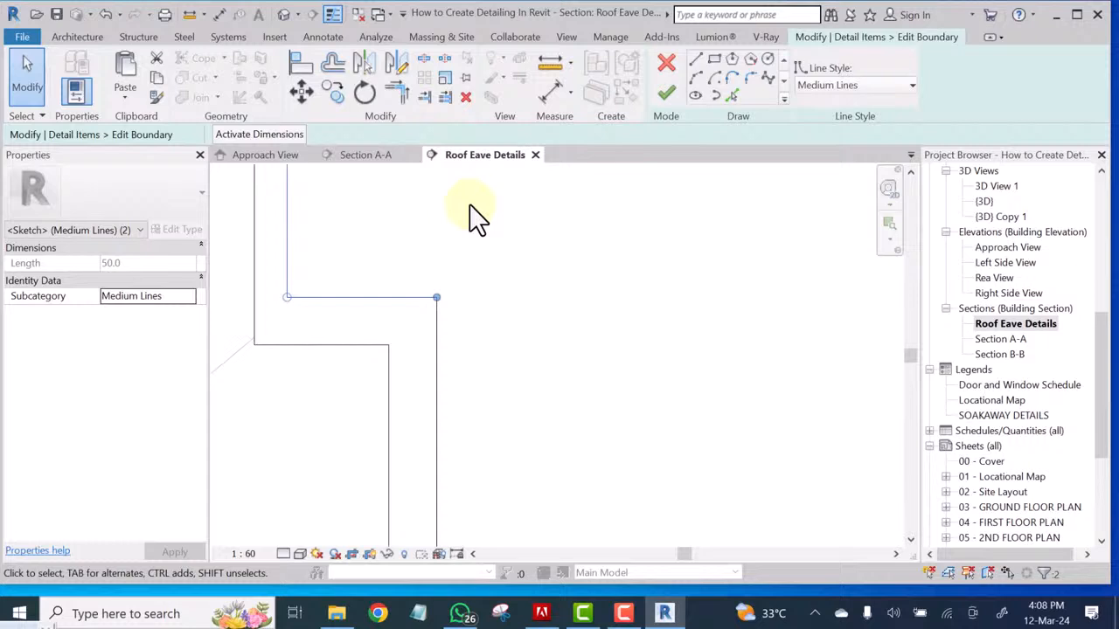
Match the Medium Lines style from the top step onto the vertical inner line below it and the small step's two inner lines
left_click(155, 97)
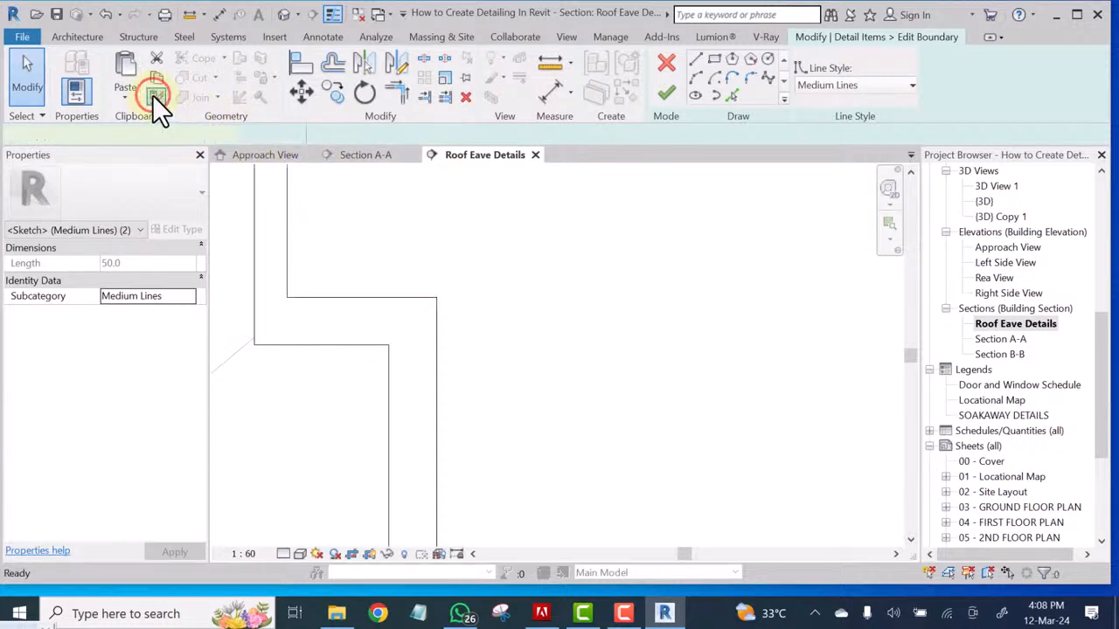
left_click(327, 297)
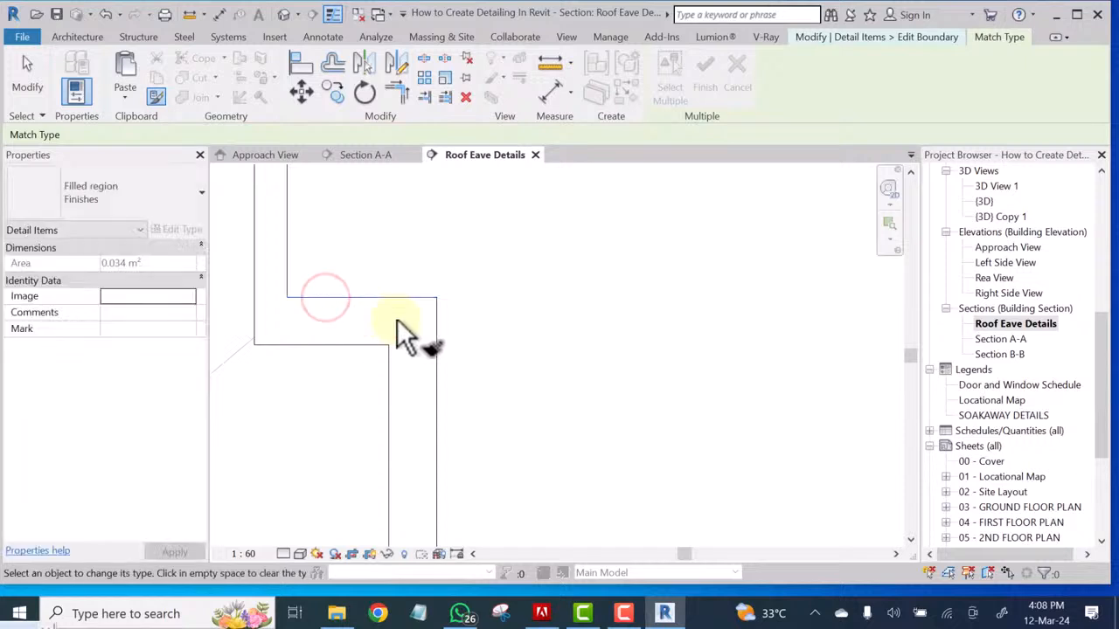
left_click(435, 350)
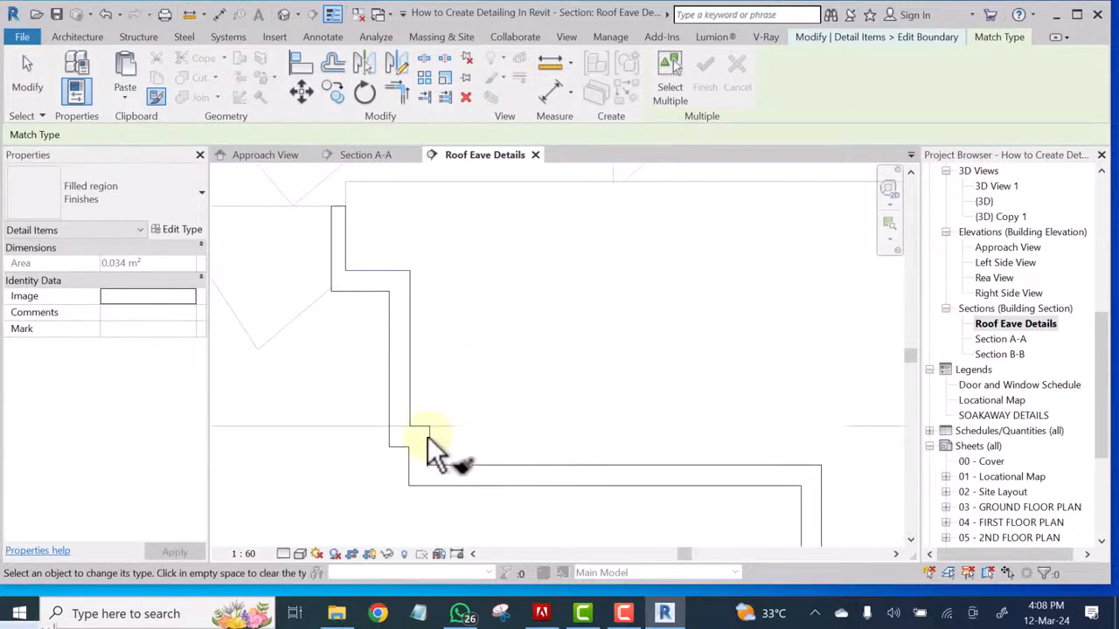
scroll(425, 432, "up", 2)
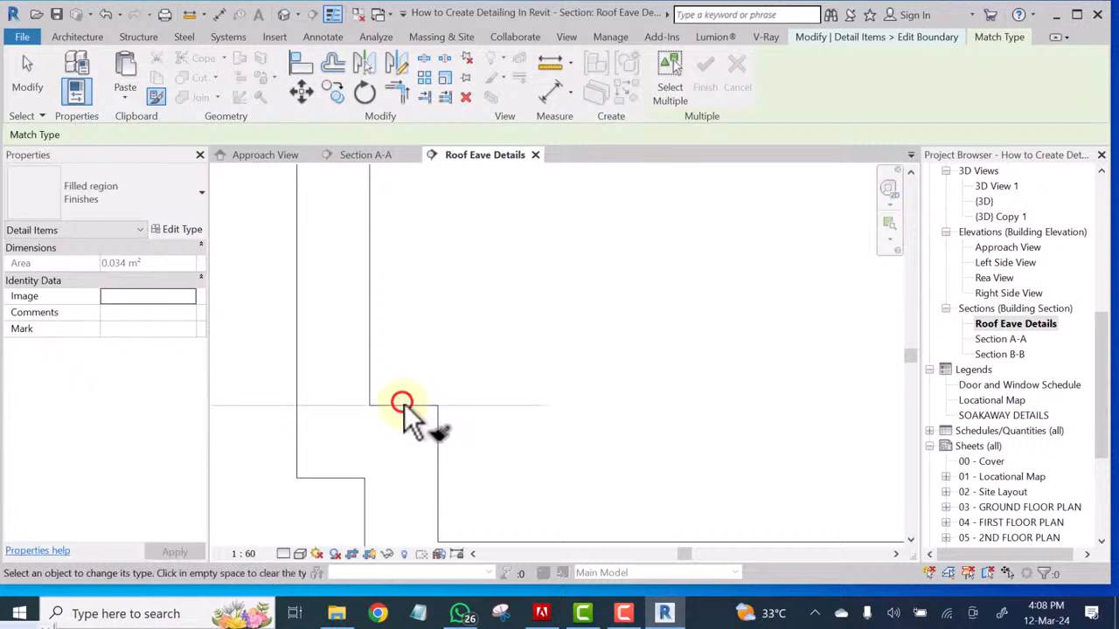
left_click(402, 403)
left_click(436, 435)
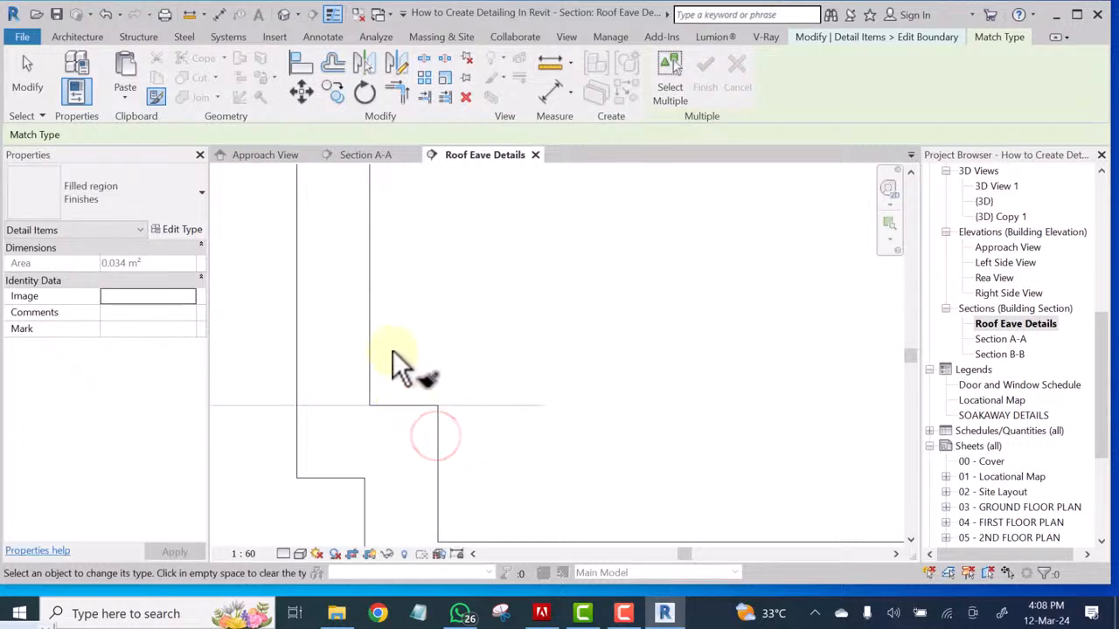
Match the Medium Lines style onto the long middle ledge's inner line and the vertical inner line below it
scroll(416, 382, "down", 2)
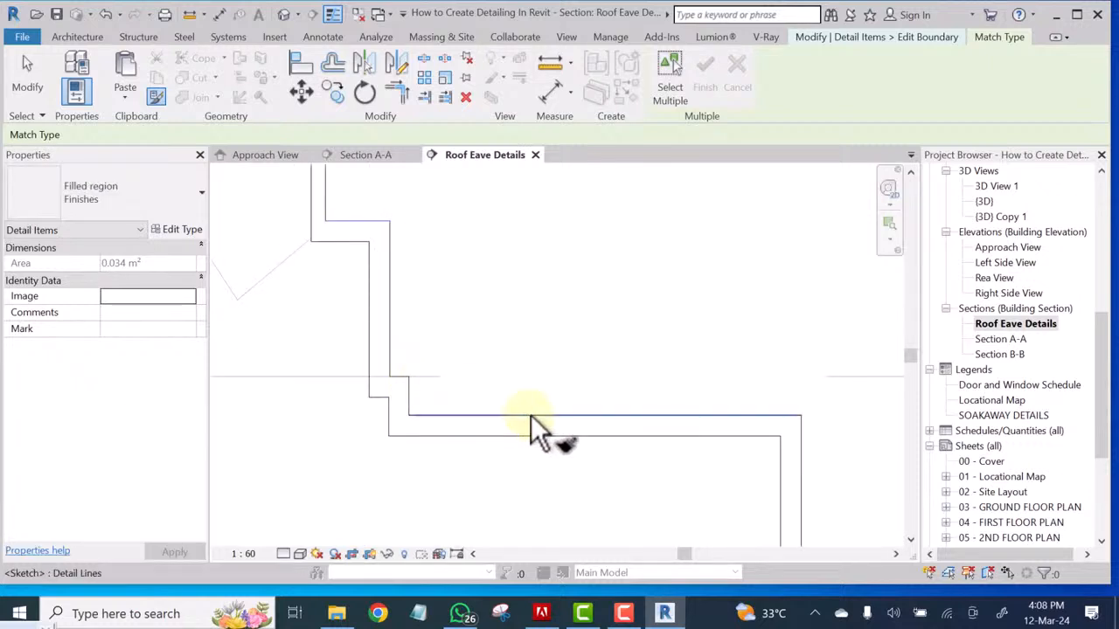
left_click(530, 416)
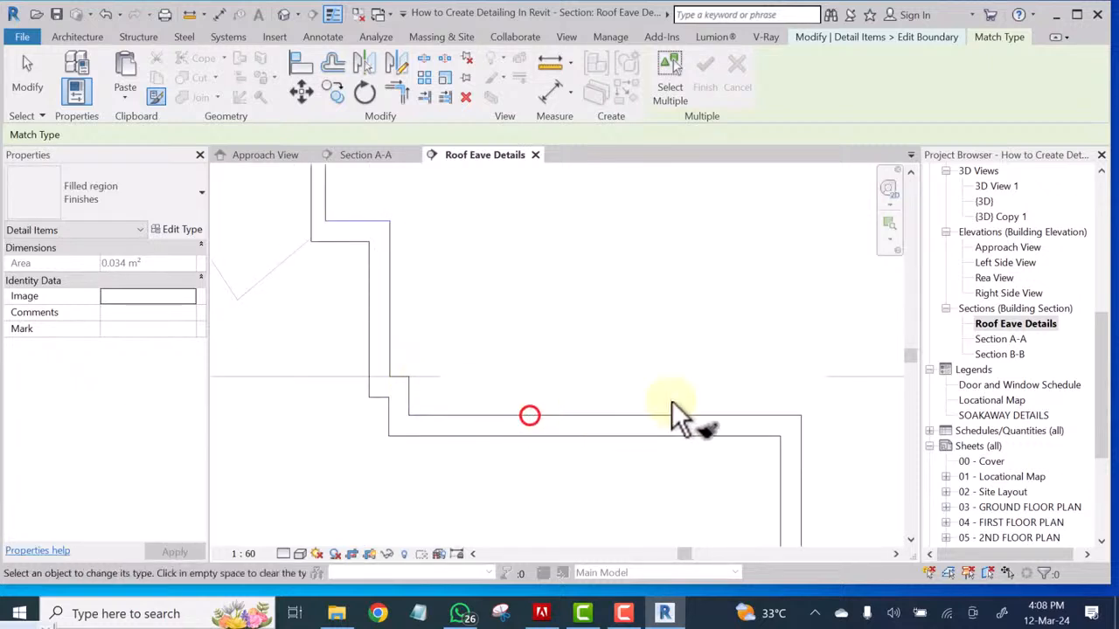
left_click(800, 449)
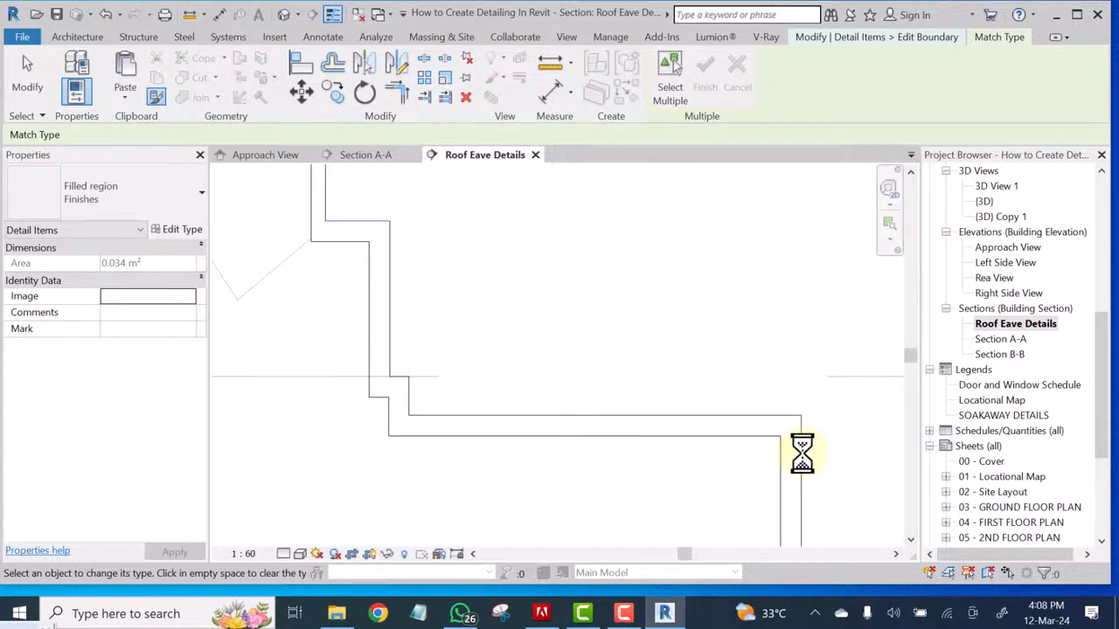
left_click(802, 455)
left_click(802, 444)
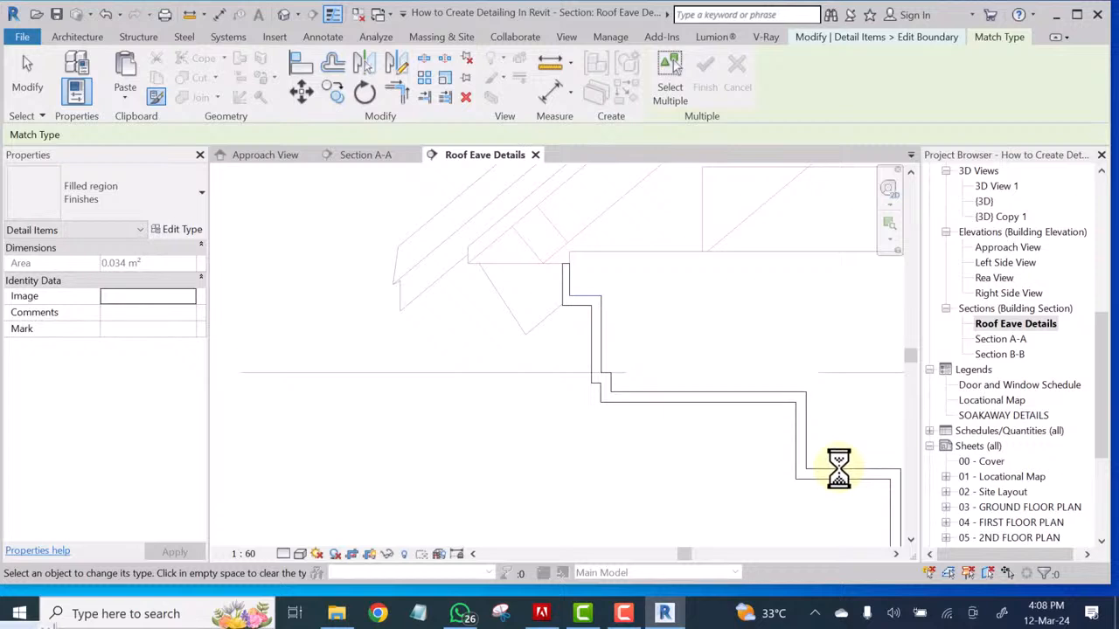
Try to match the Medium Lines style onto the next lower ledge's inner line and the inner line along the wall
left_click(837, 470)
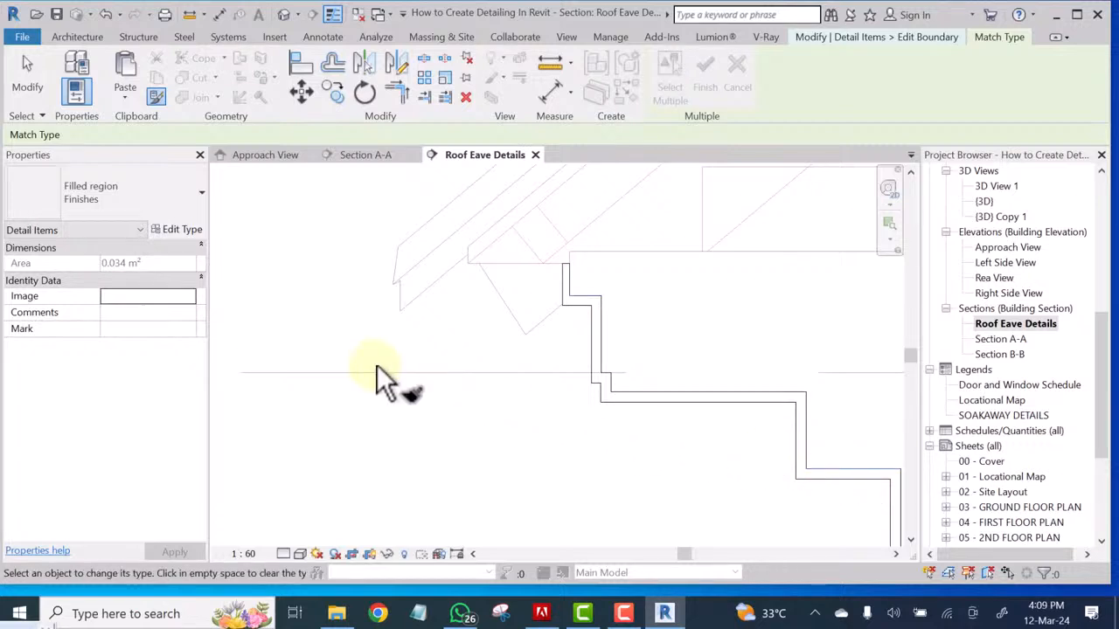
scroll(376, 365, "down", 4)
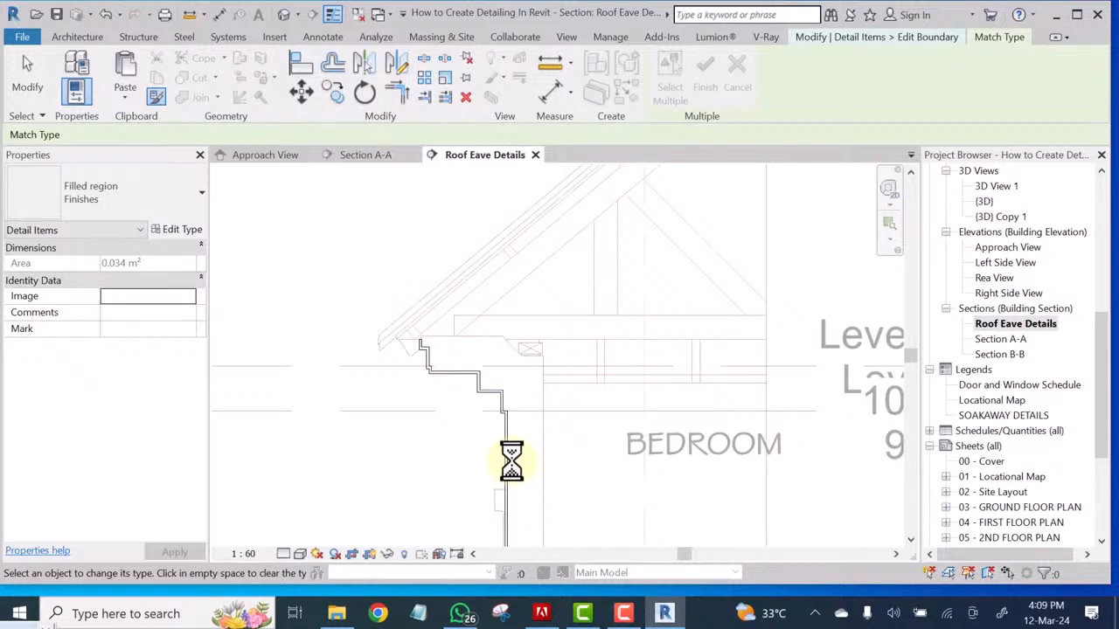
scroll(512, 461, "up", 5)
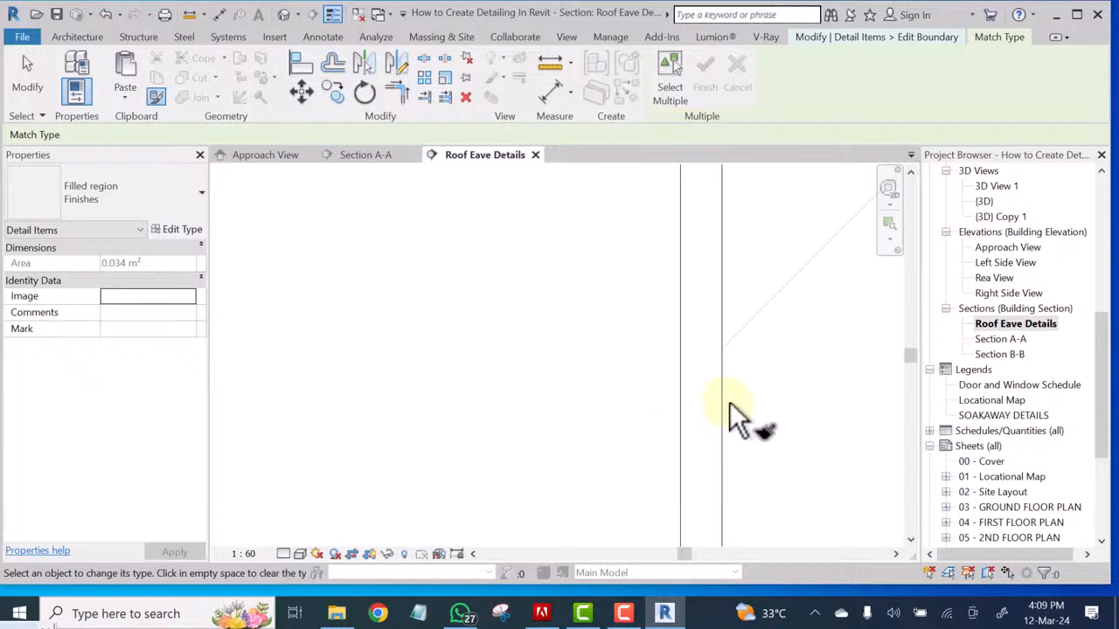
left_click(722, 398)
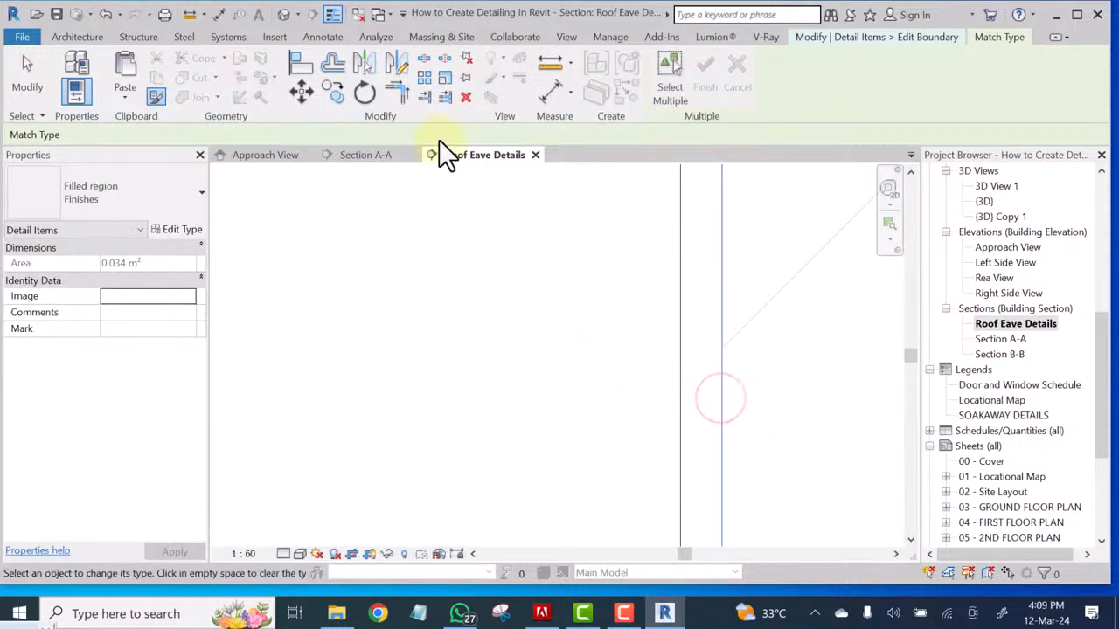
Display true line weights and examine the moulding boundary for inner lines still lacking the medium line style
left_click(331, 14)
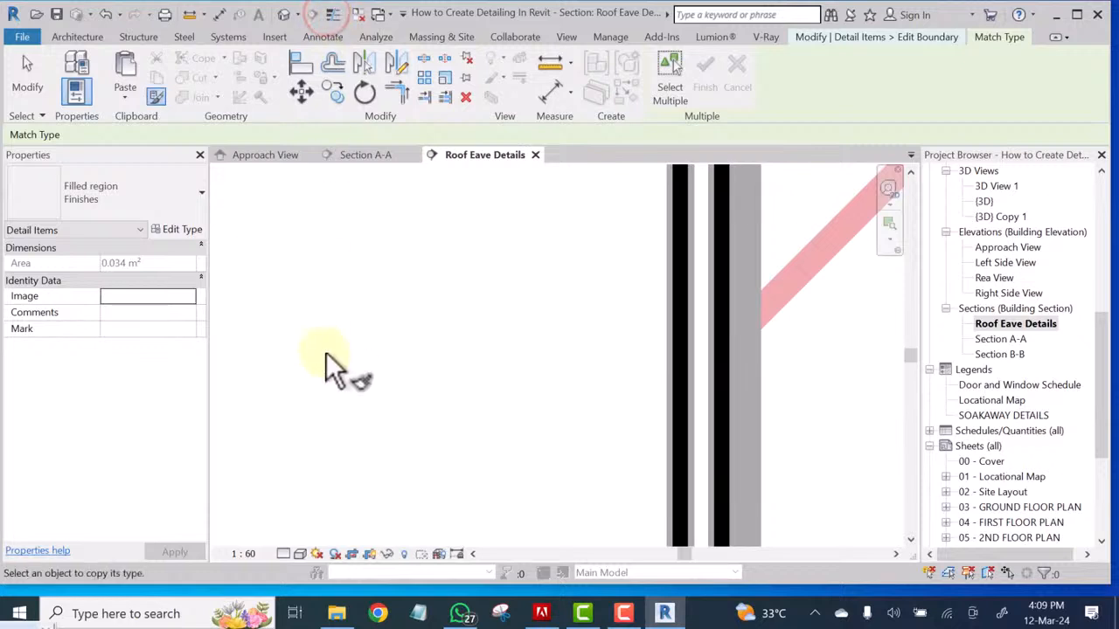
scroll(359, 410, "down", 5)
scroll(363, 412, "down", 8)
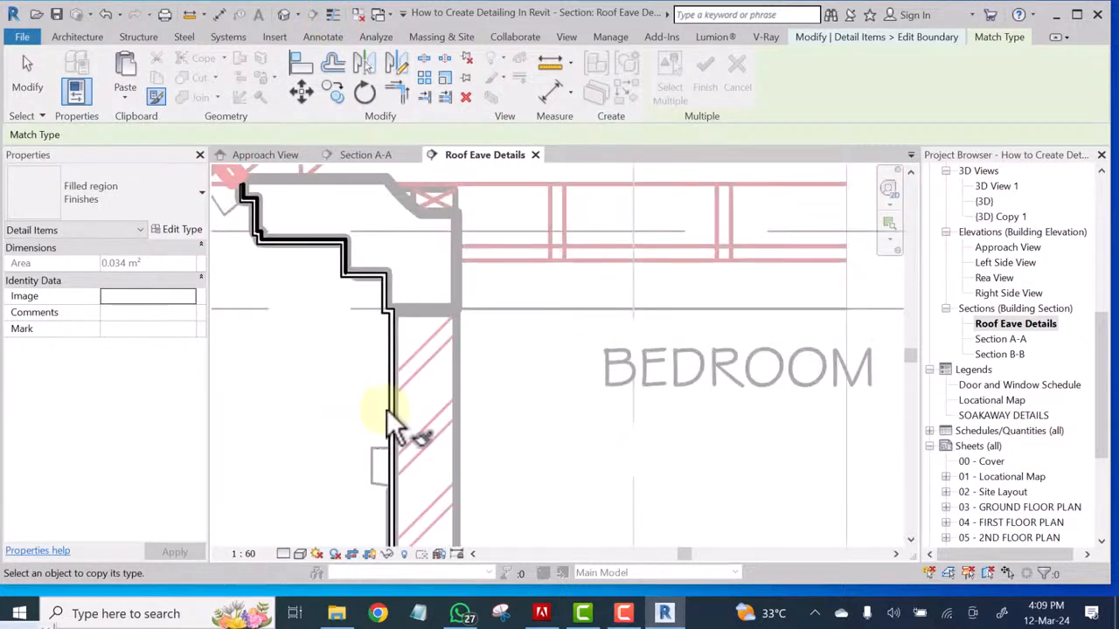
scroll(296, 271, "up", 2)
scroll(296, 271, "up", 4)
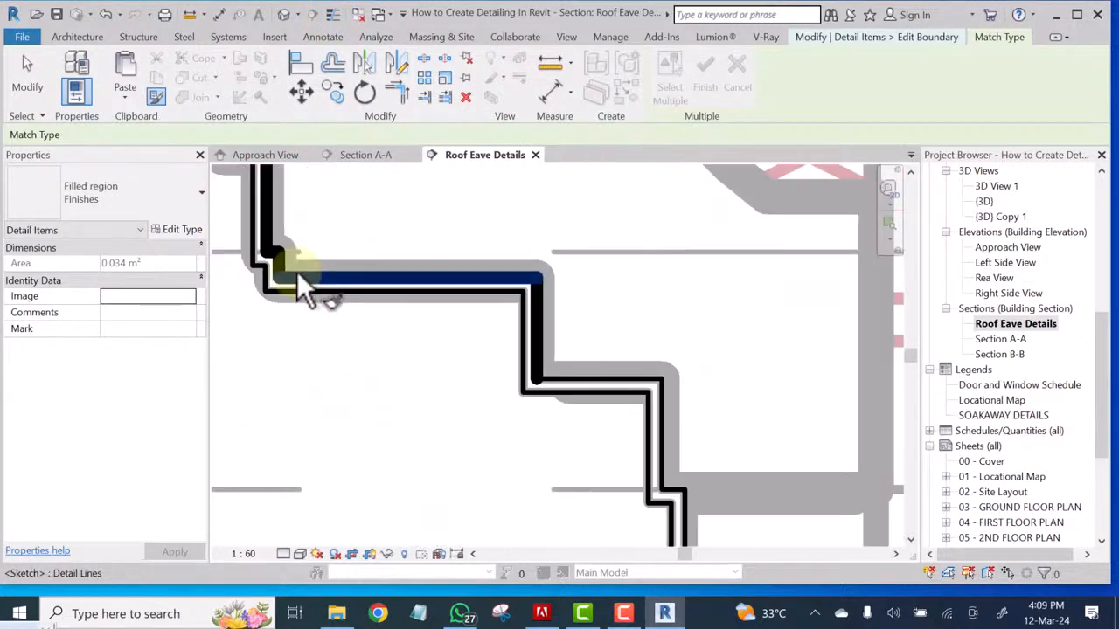
middle_click_drag(296, 271, 205, 232)
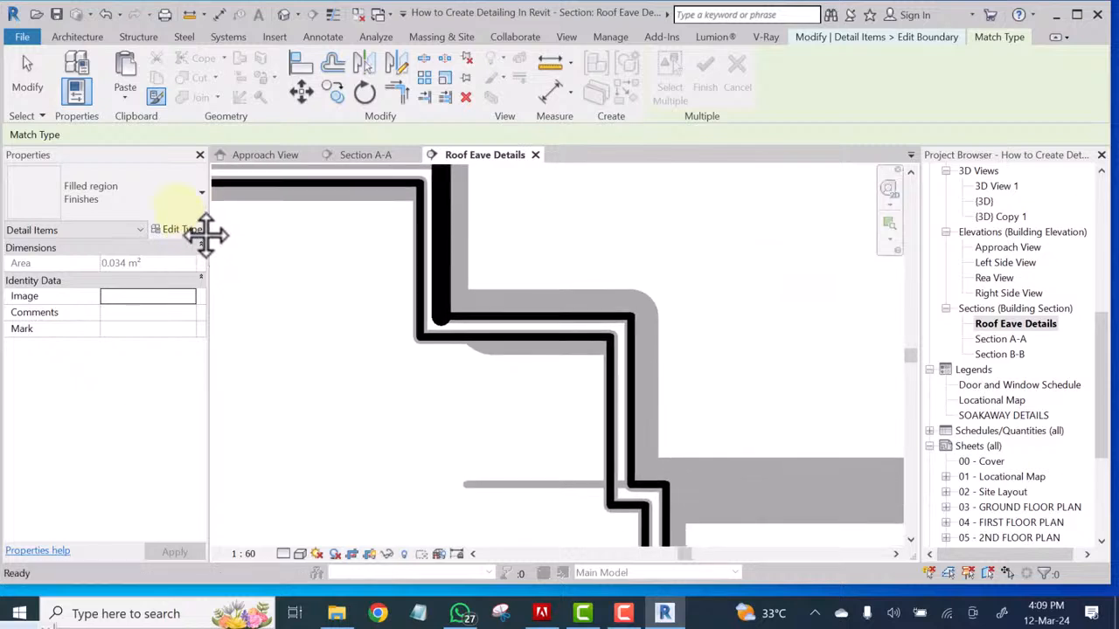
Match the Medium Lines style from the vertical inner line below the long middle ledge onto the next lower ledge's inner line
left_click(458, 338)
scroll(456, 332, "down", 3)
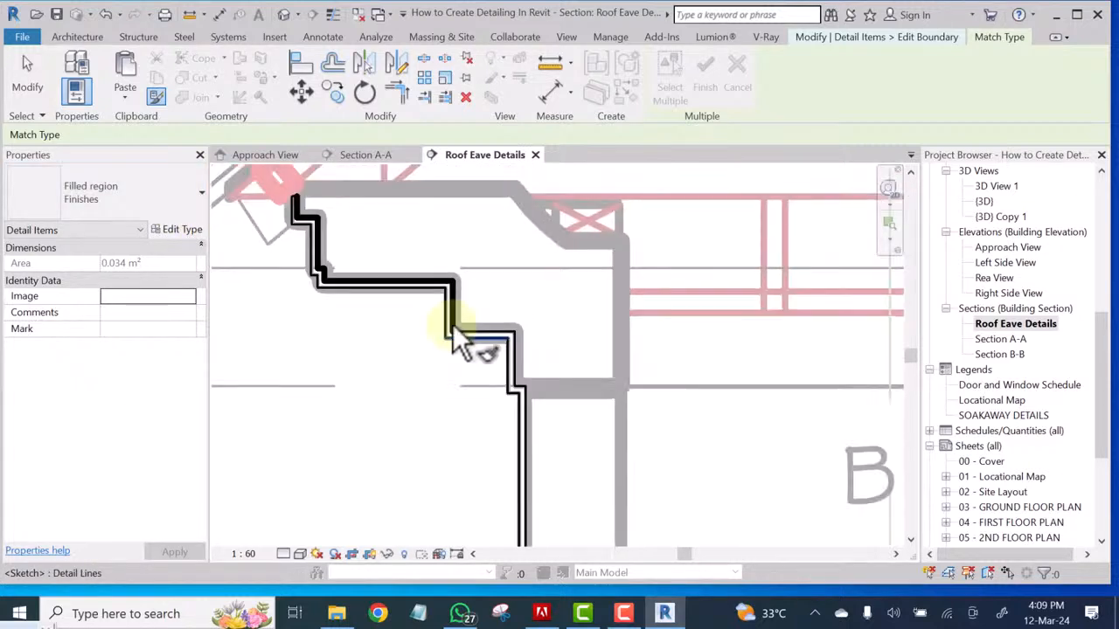
scroll(442, 293, "up", 4)
scroll(469, 315, "up", 1)
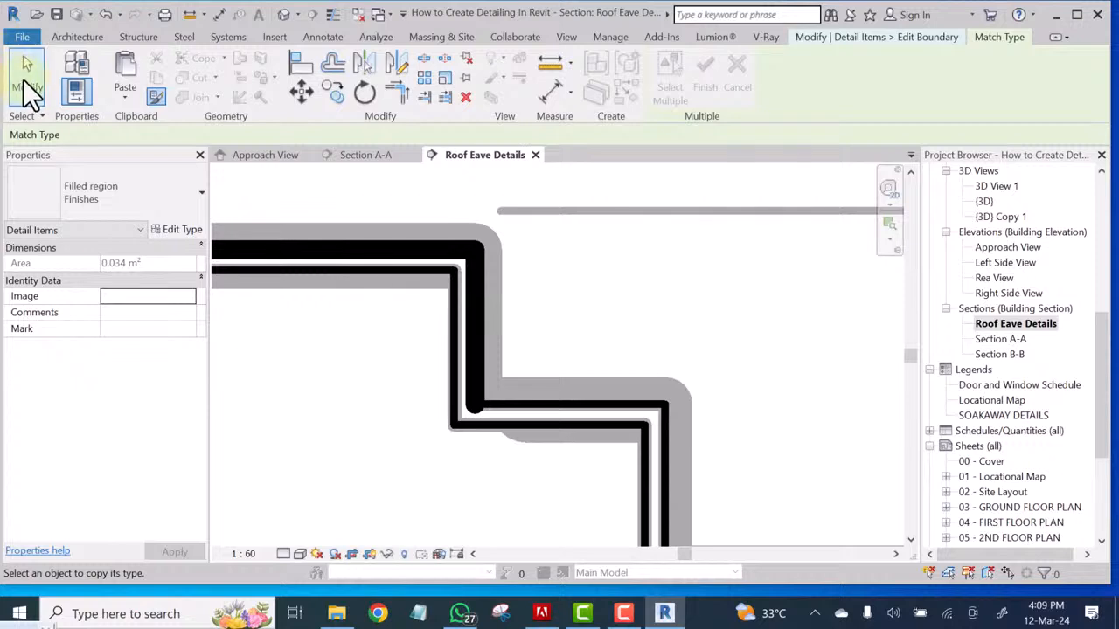
left_click(26, 83)
left_click(470, 324)
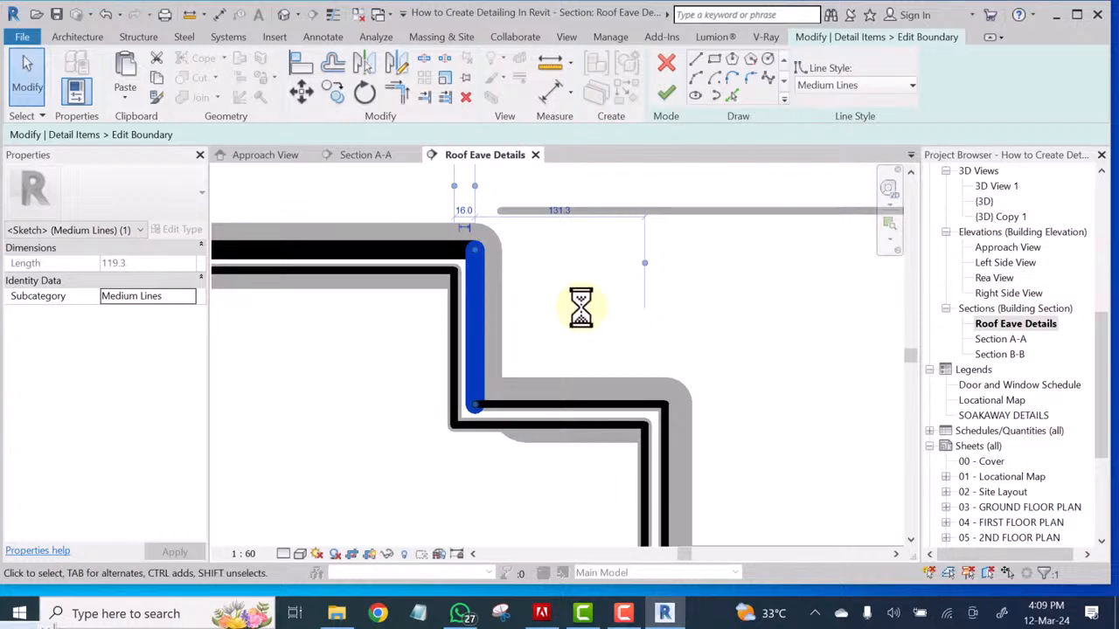
key("m")
key("a")
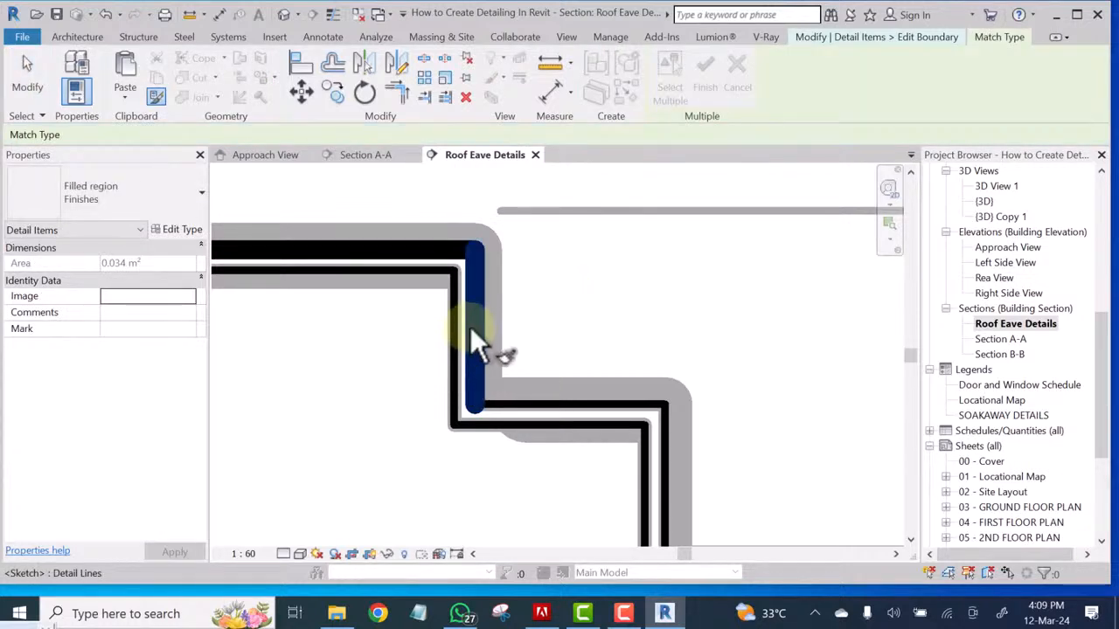
left_click(474, 320)
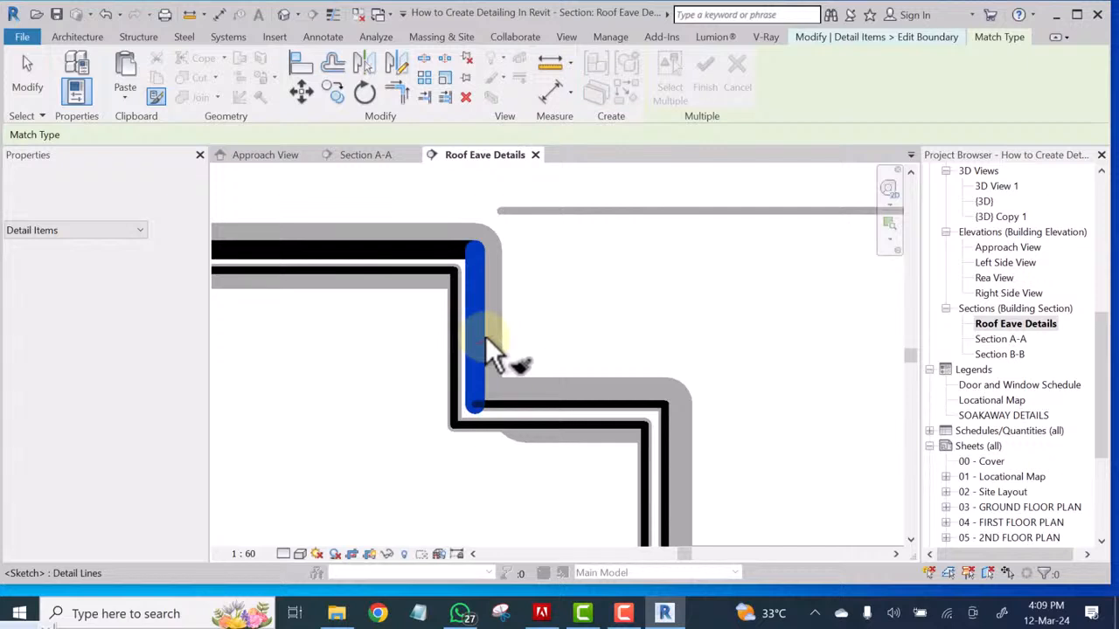
left_click(485, 335)
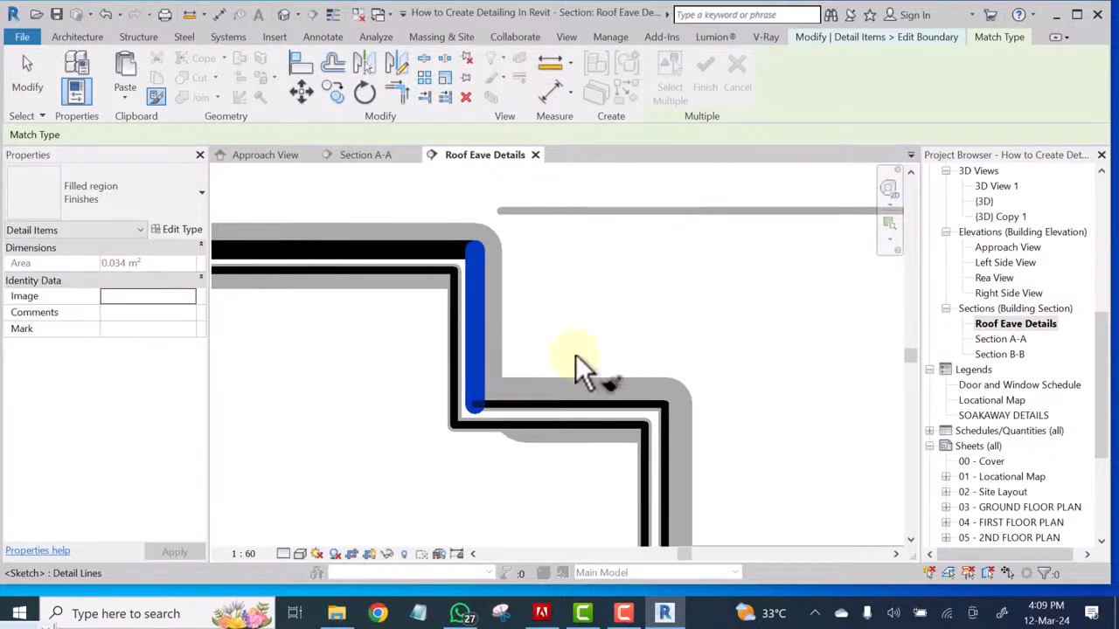
left_click(546, 402)
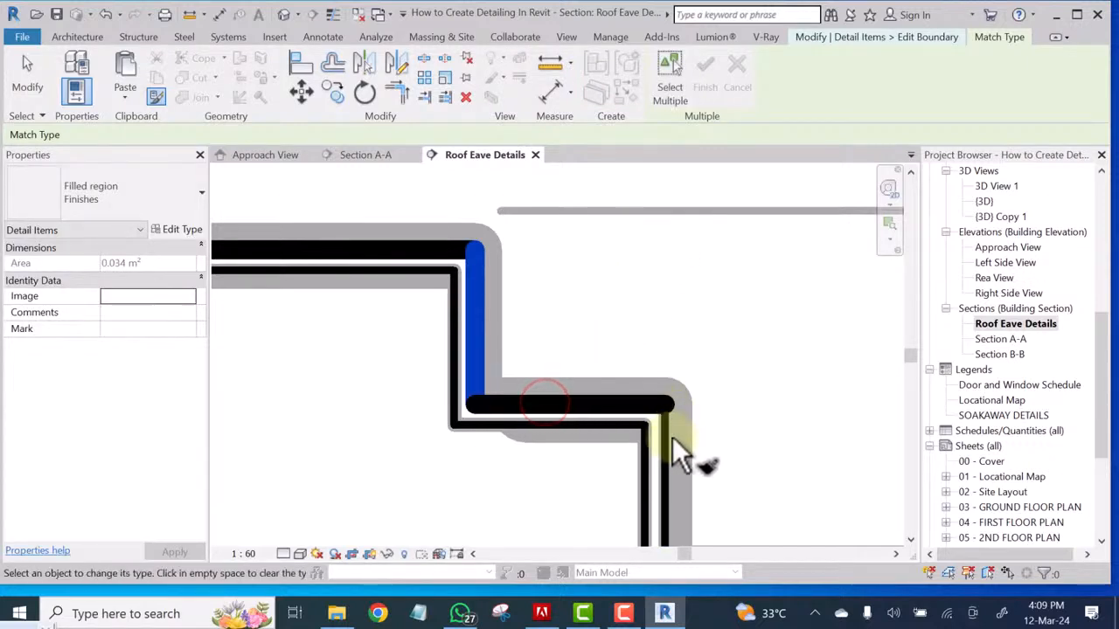
Match the Medium Lines style onto the lower ledge's vertical inner line, the small bottom step and the inner line along the wall
scroll(485, 308, "down", 5)
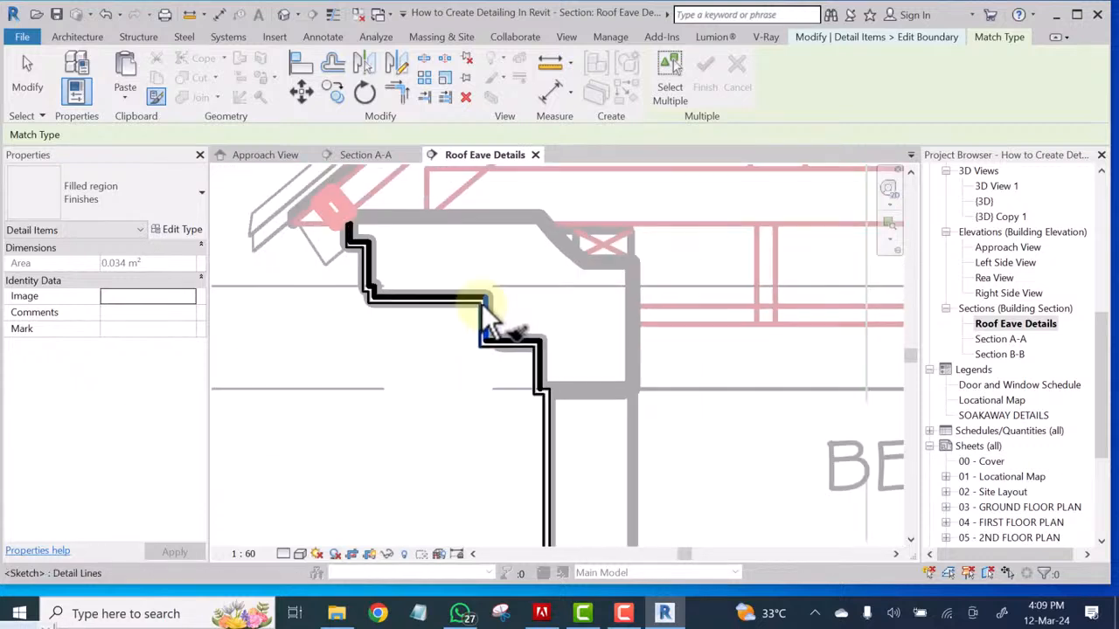
scroll(517, 358, "up", 5)
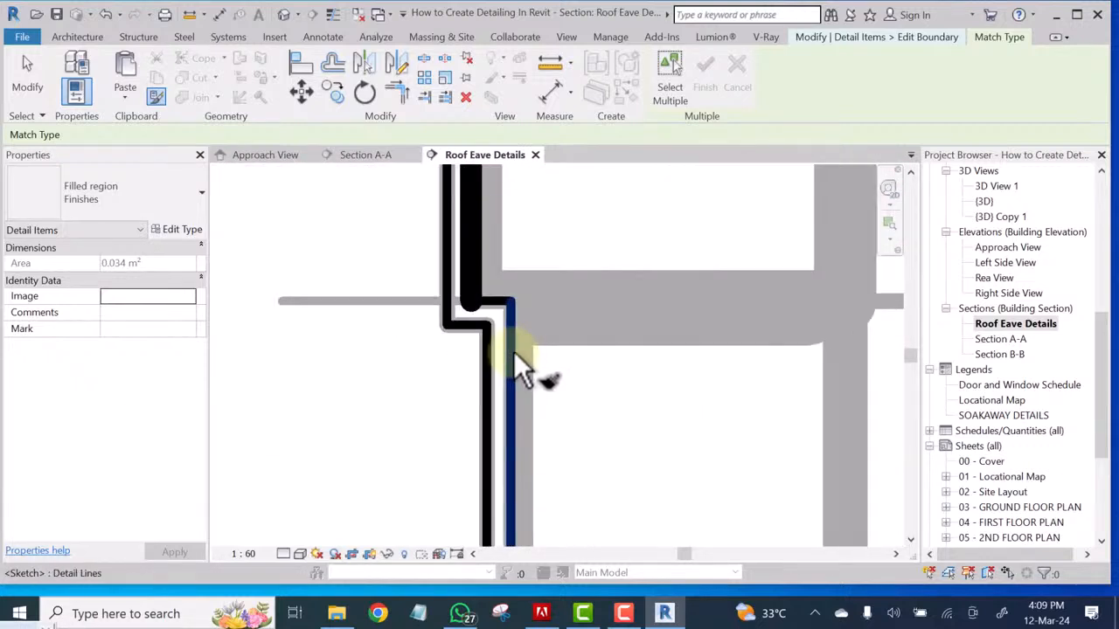
left_click(488, 277)
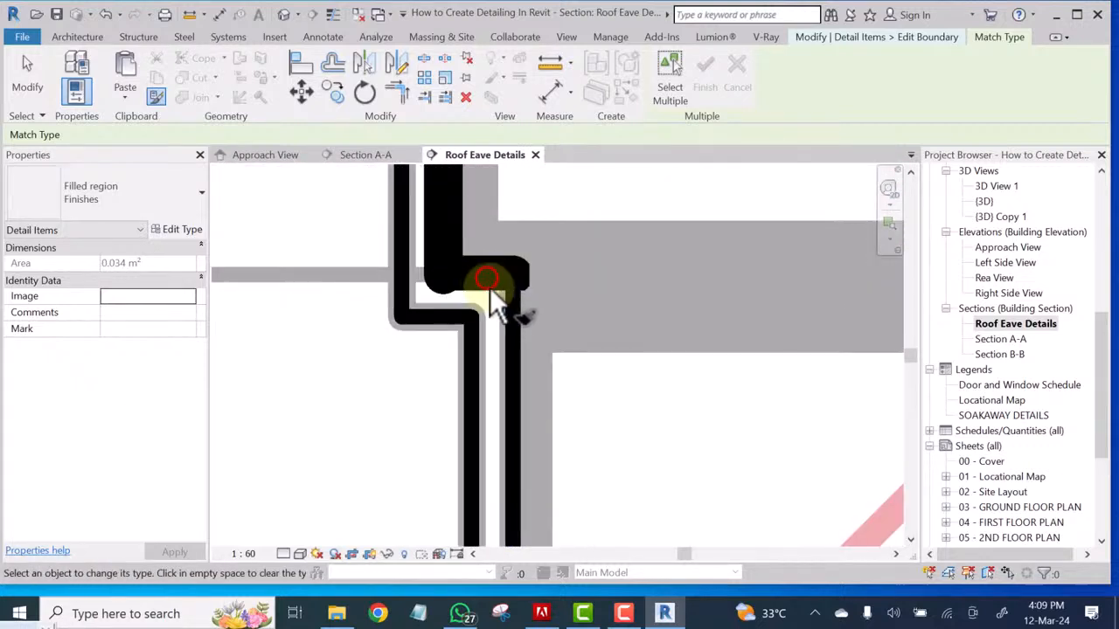
left_click(514, 345)
scroll(511, 253, "down", 1)
scroll(513, 254, "down", 4)
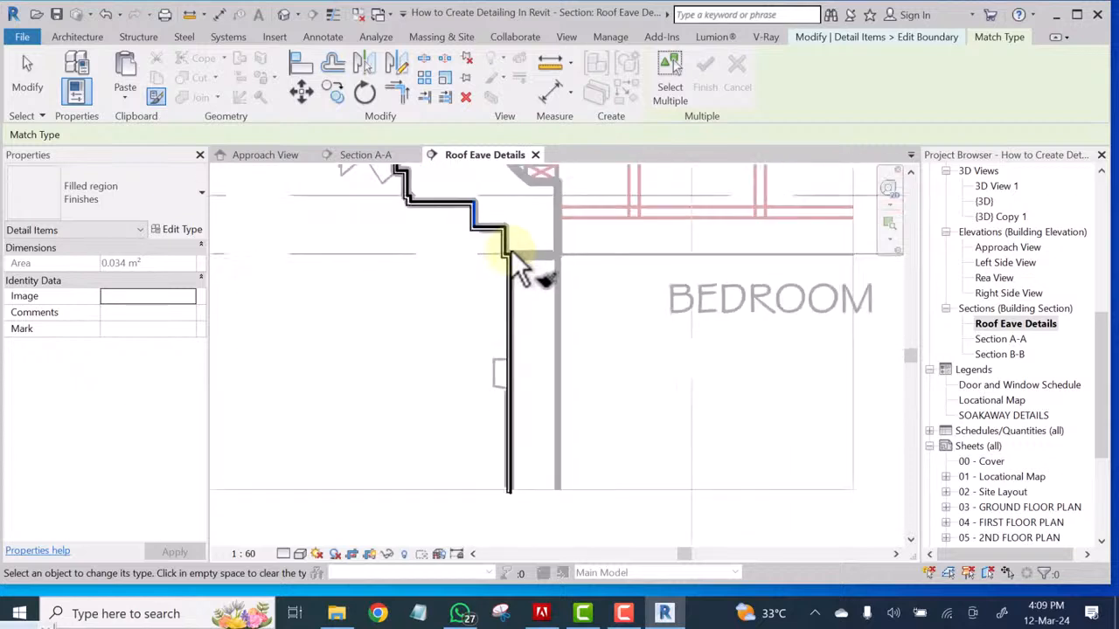
scroll(490, 263, "down", 1)
scroll(468, 237, "up", 6)
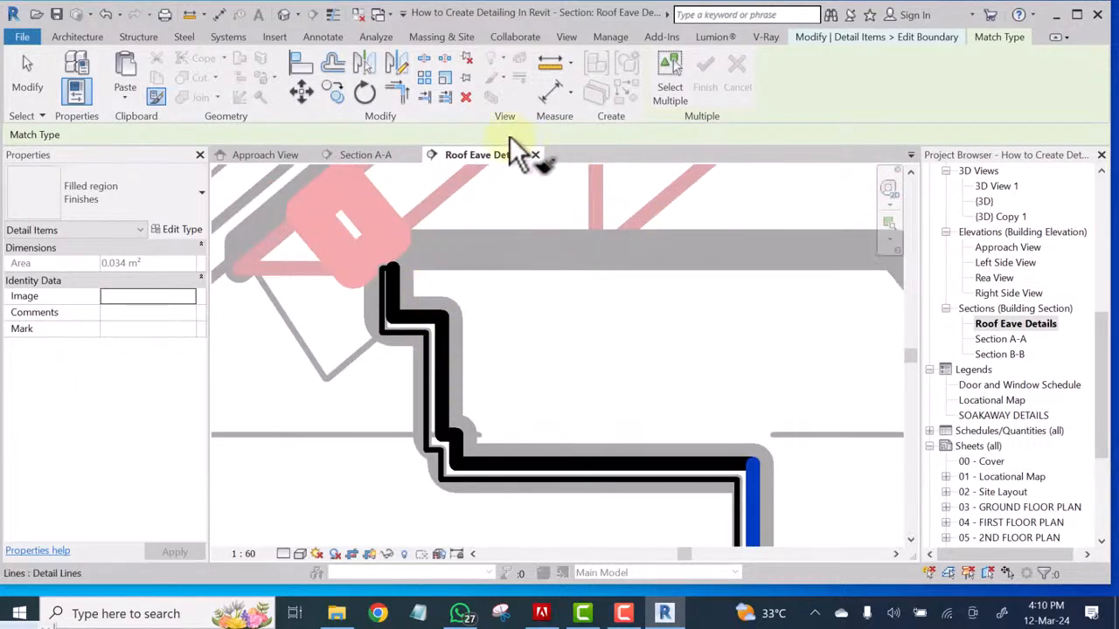
Finish the boundary edit of the Finishes filled region and deselect it
left_click(890, 37)
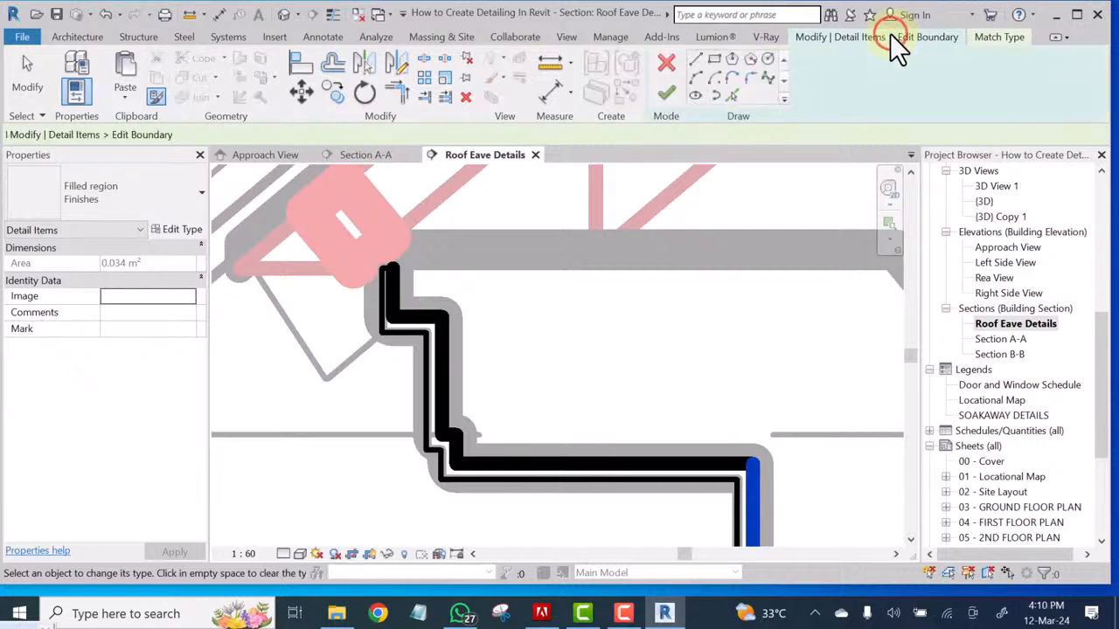
left_click(665, 94)
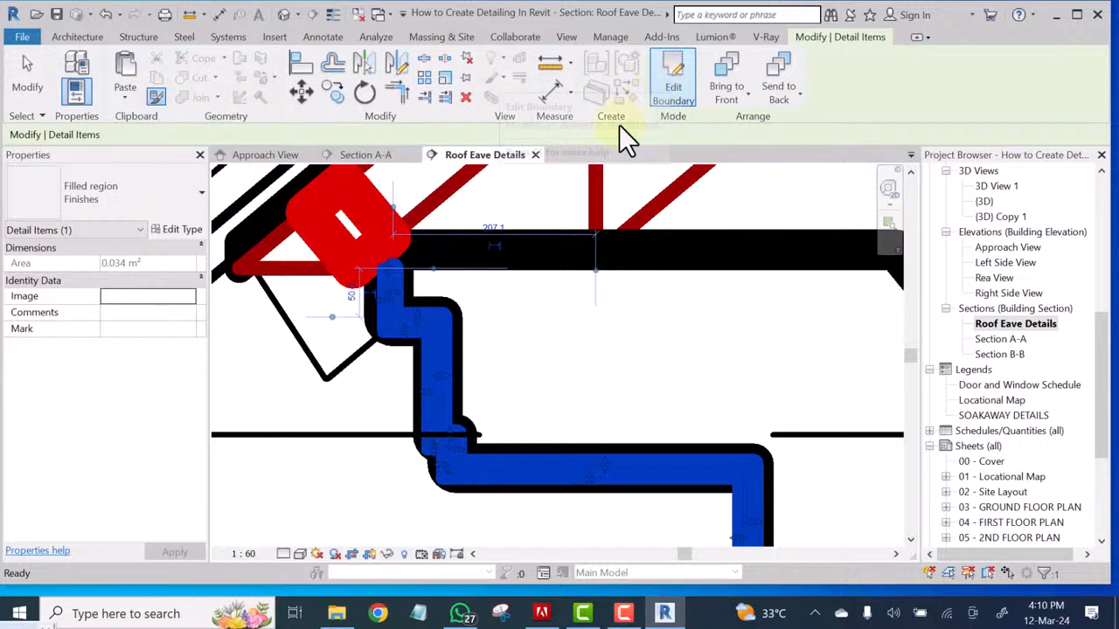
left_click(350, 493)
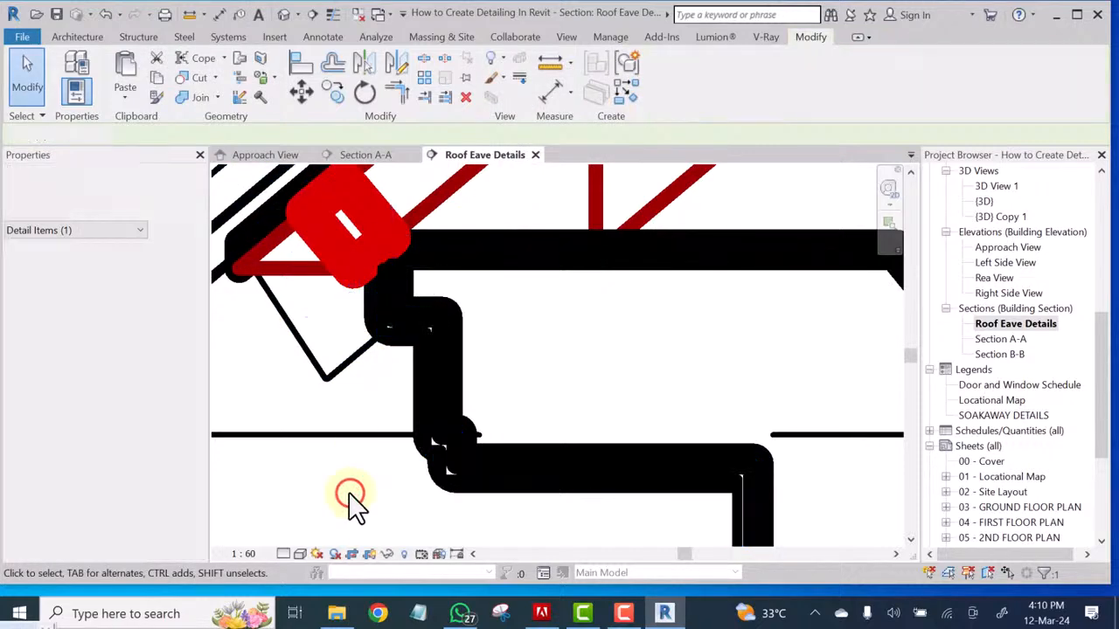
scroll(331, 346, "down", 3)
scroll(326, 333, "down", 7)
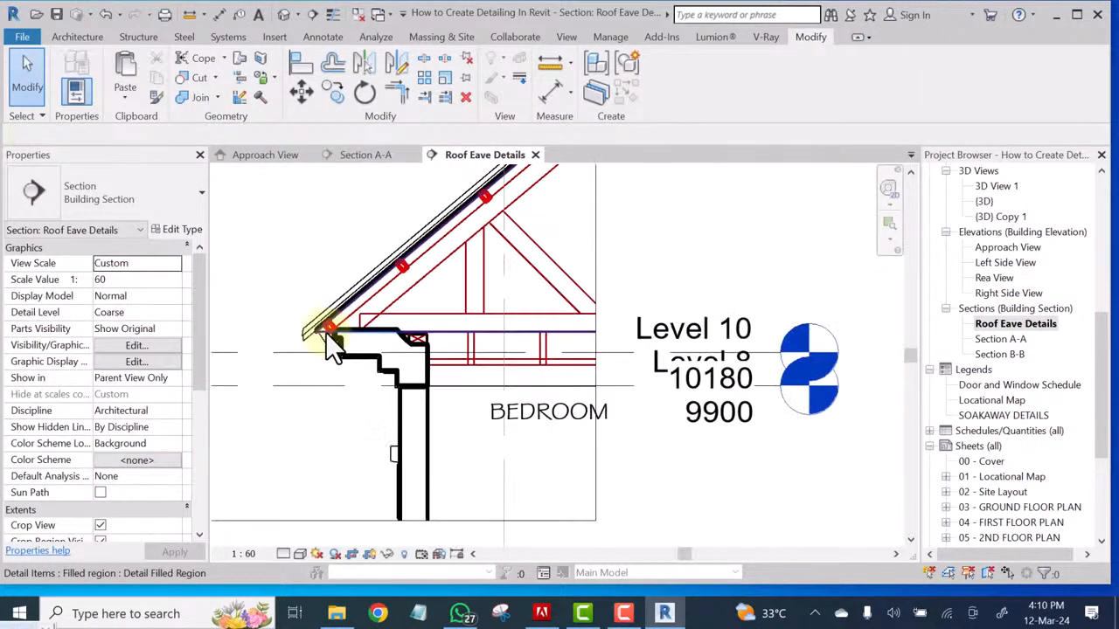
scroll(340, 329, "up", 6)
scroll(339, 327, "up", 4)
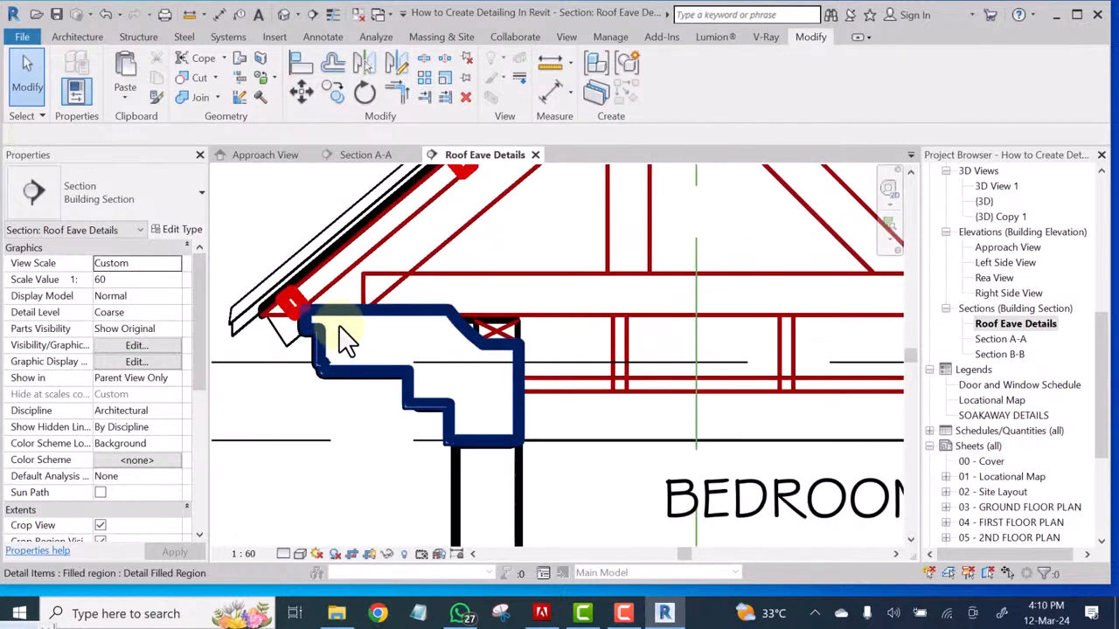
middle_click_drag(527, 390, 738, 310)
scroll(535, 323, "down", 4)
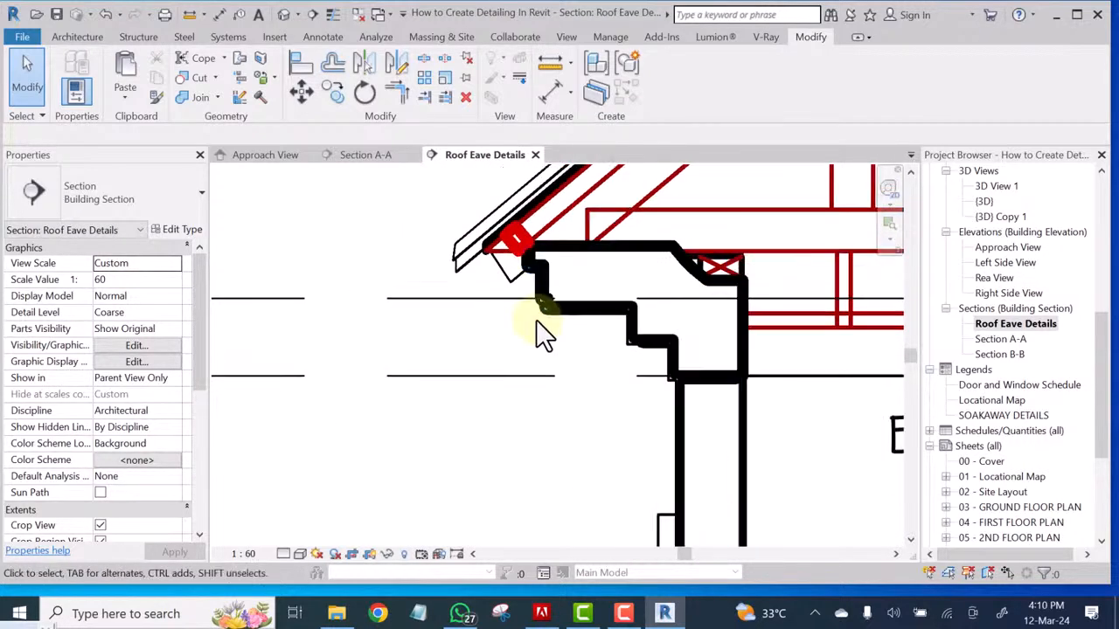
middle_click_drag(549, 375, 520, 428)
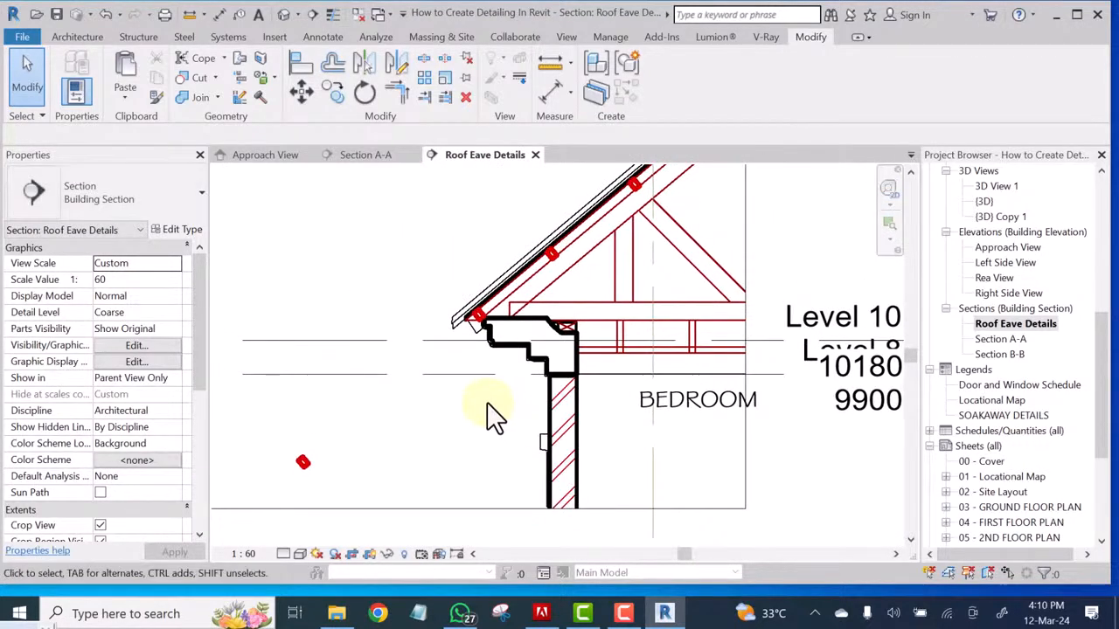
Delete the stray red purlin profile lying in the empty area outside the wall, below the eave
scroll(487, 402, "down", 3)
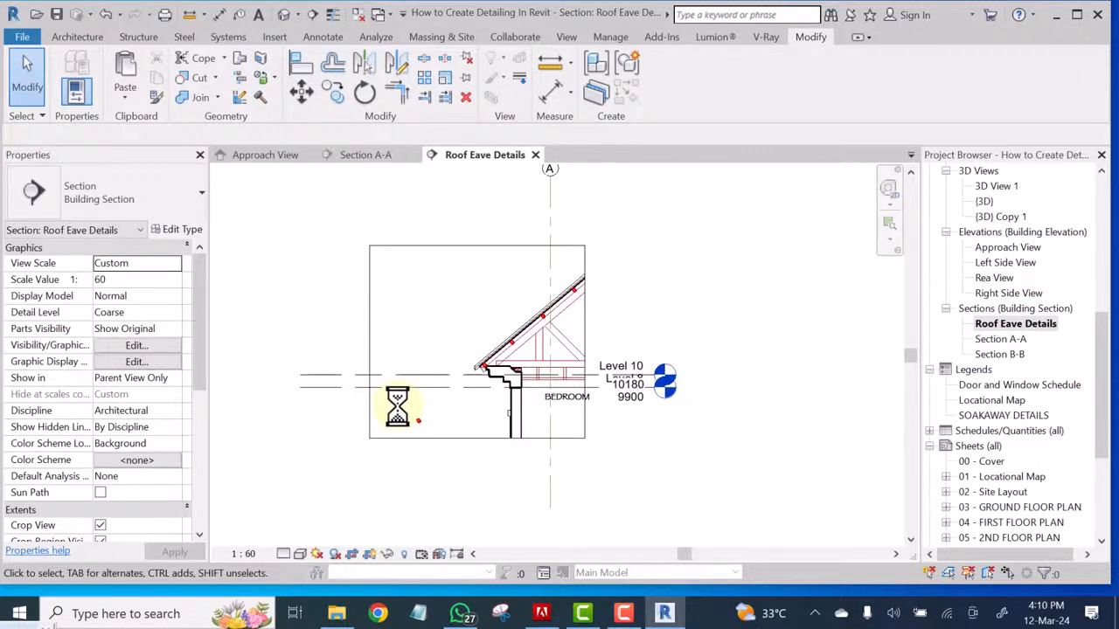
scroll(397, 405, "up", 5)
left_click(397, 369)
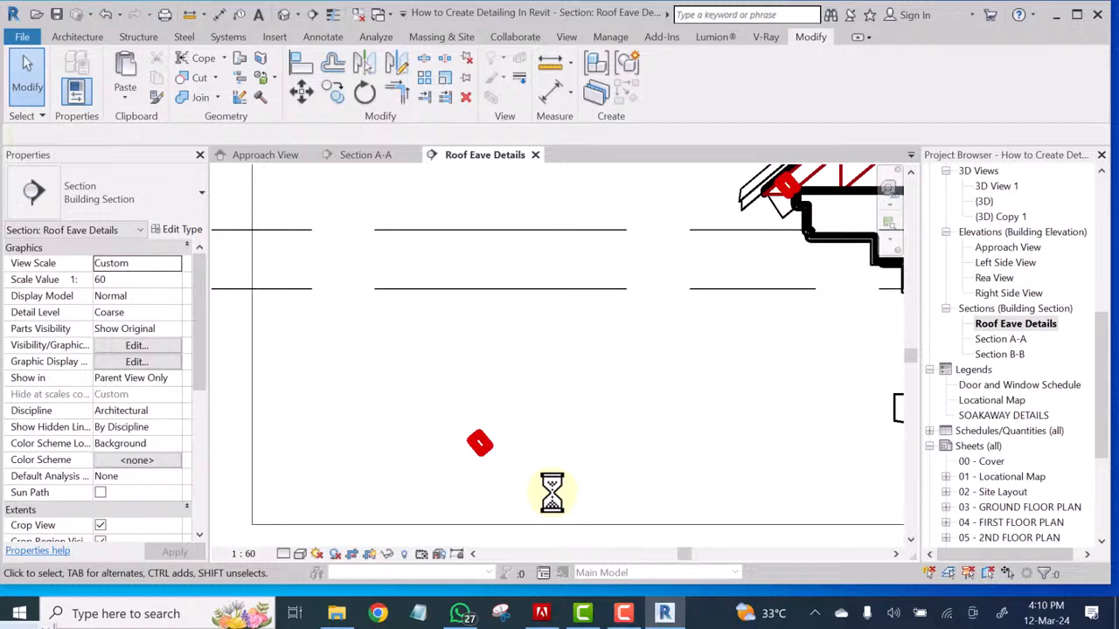
left_click_drag(395, 366, 552, 492)
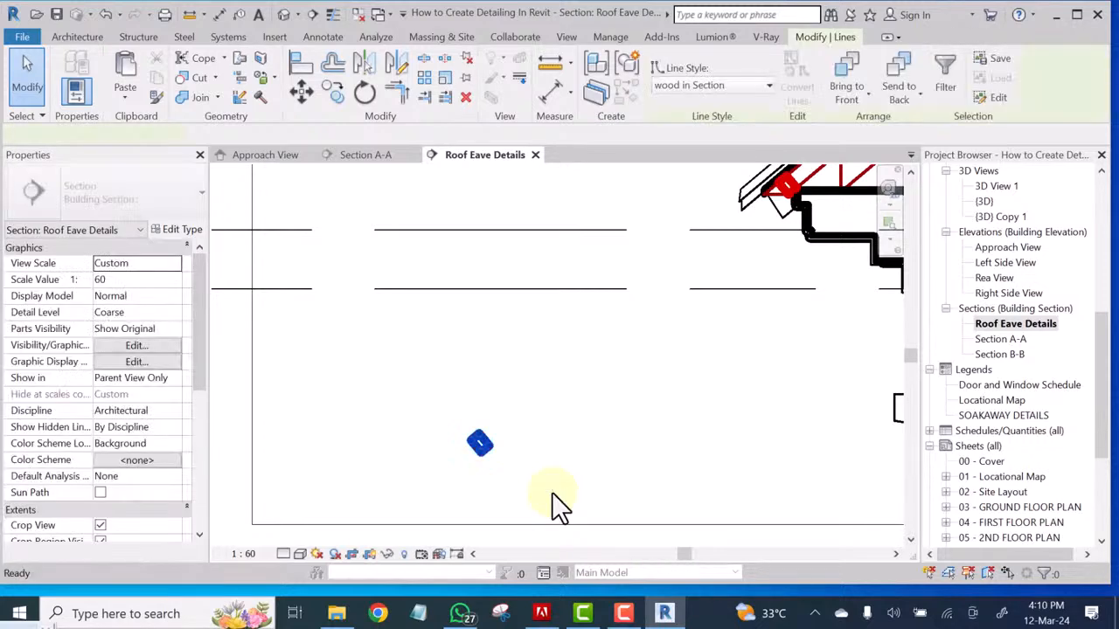
left_click(552, 492)
scroll(415, 416, "down", 4)
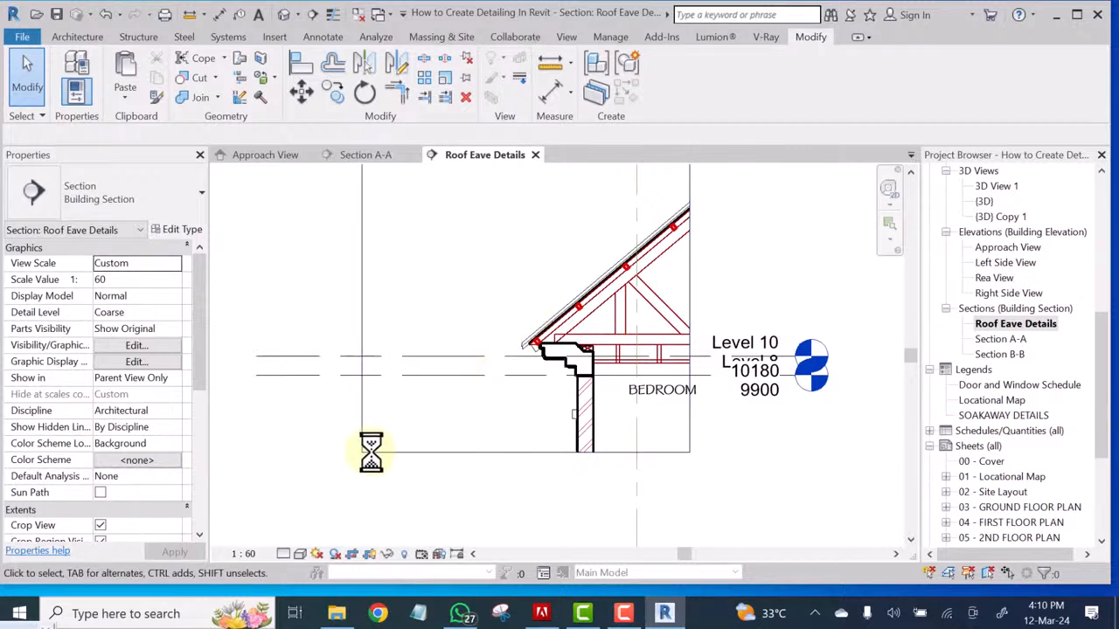
Start an aligned dimension with the floor Dim style and switch the view to thin lines
middle_click_drag(466, 389, 377, 458)
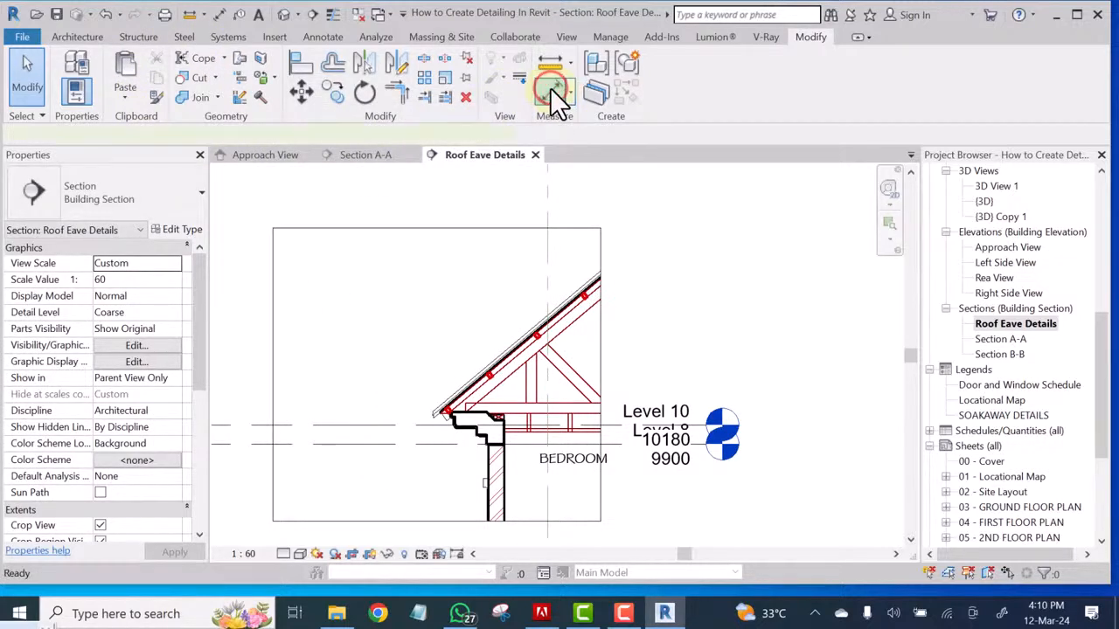
left_click(550, 87)
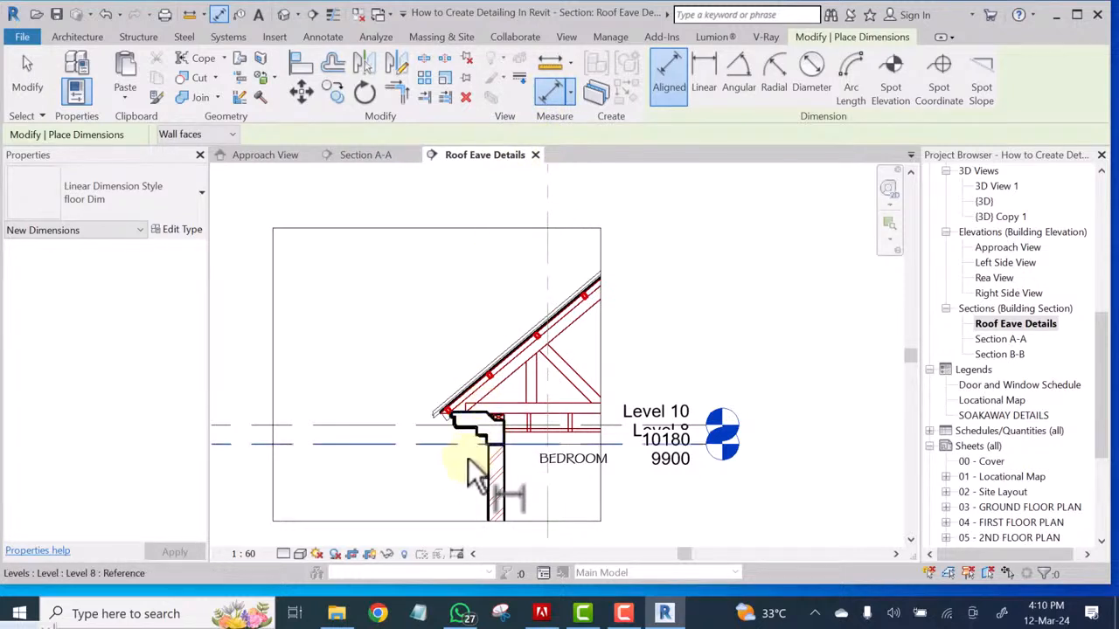
scroll(468, 457, "up", 1)
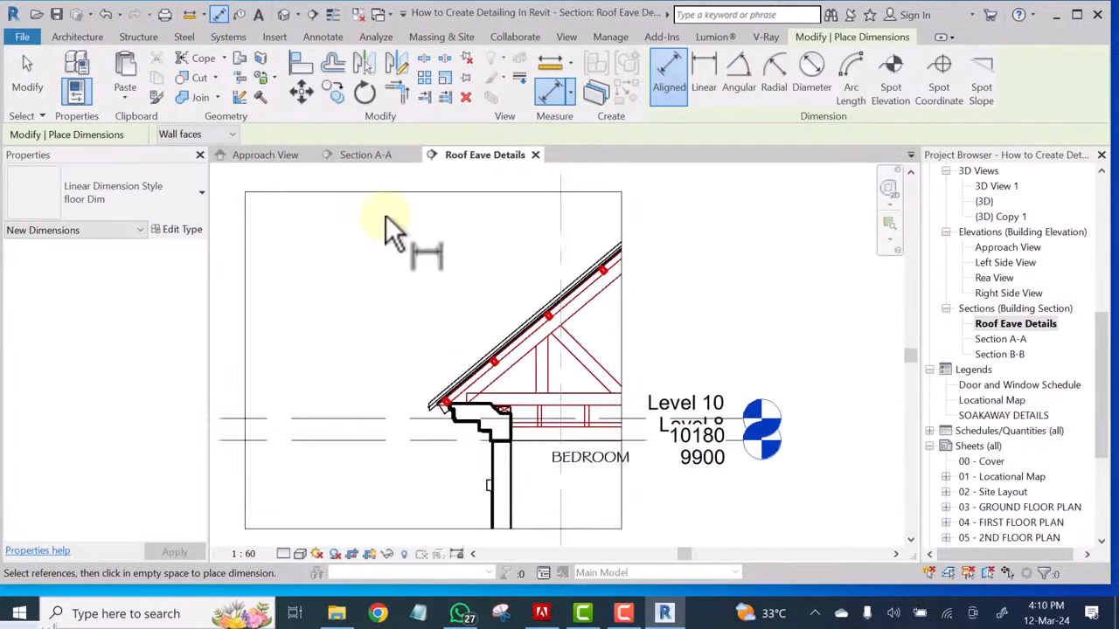
left_click(333, 14)
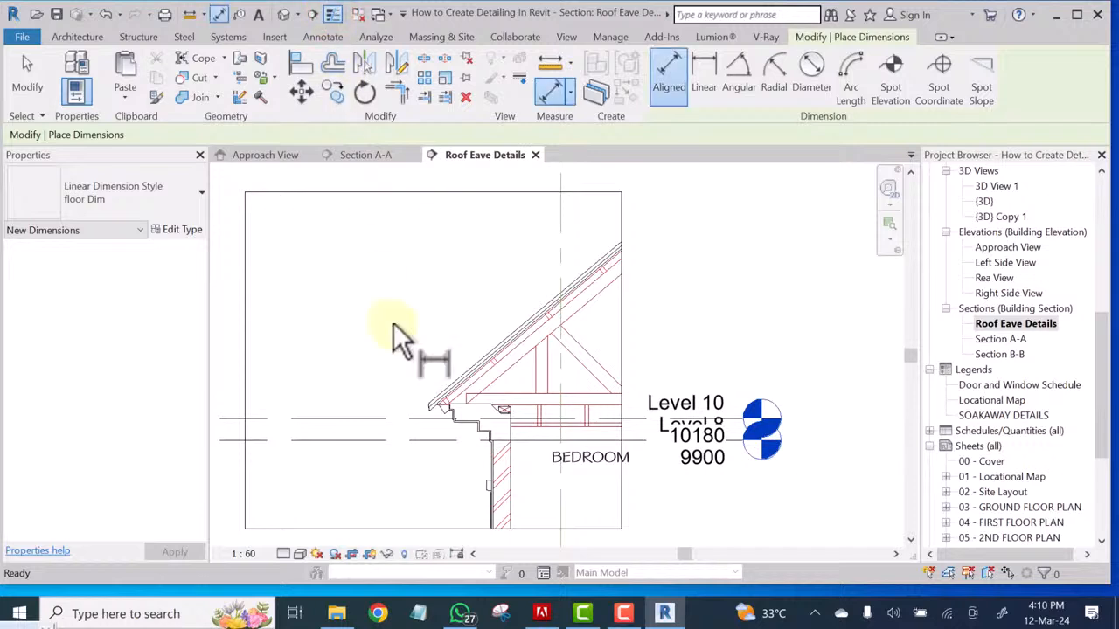
Examine the window projection on the wall and the moulding steps for suitable dimension references
scroll(444, 482, "up", 3)
mouse_move(444, 482)
middle_mouse_down()
mouse_move(432, 477)
mouse_move(434, 381)
middle_mouse_up()
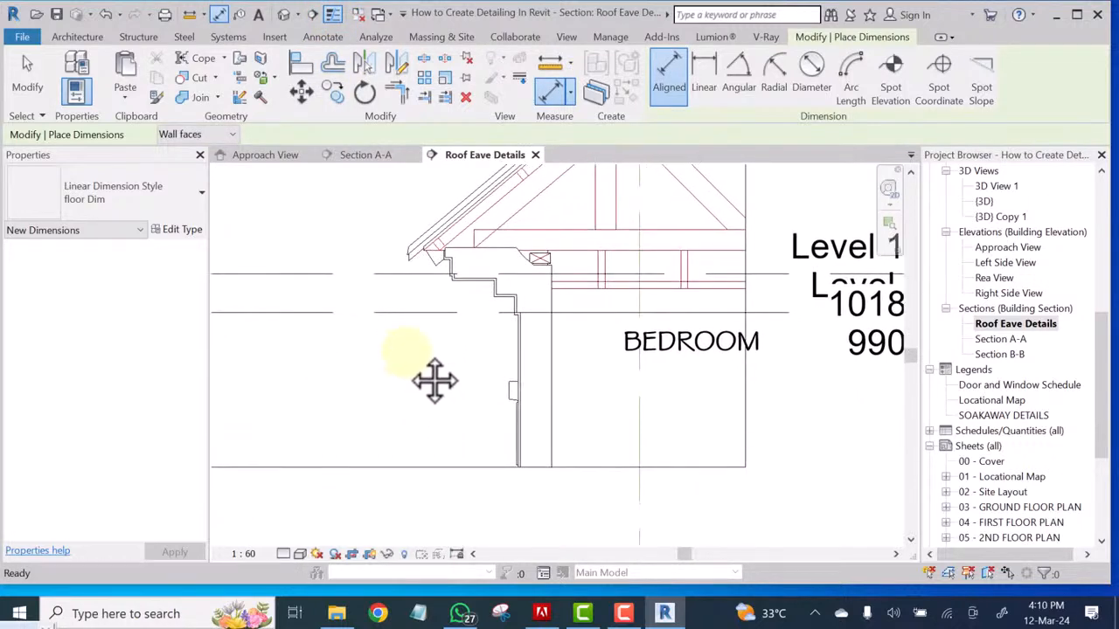
scroll(490, 482, "up", 4)
middle_click_drag(532, 404, 494, 530)
scroll(488, 394, "up", 4)
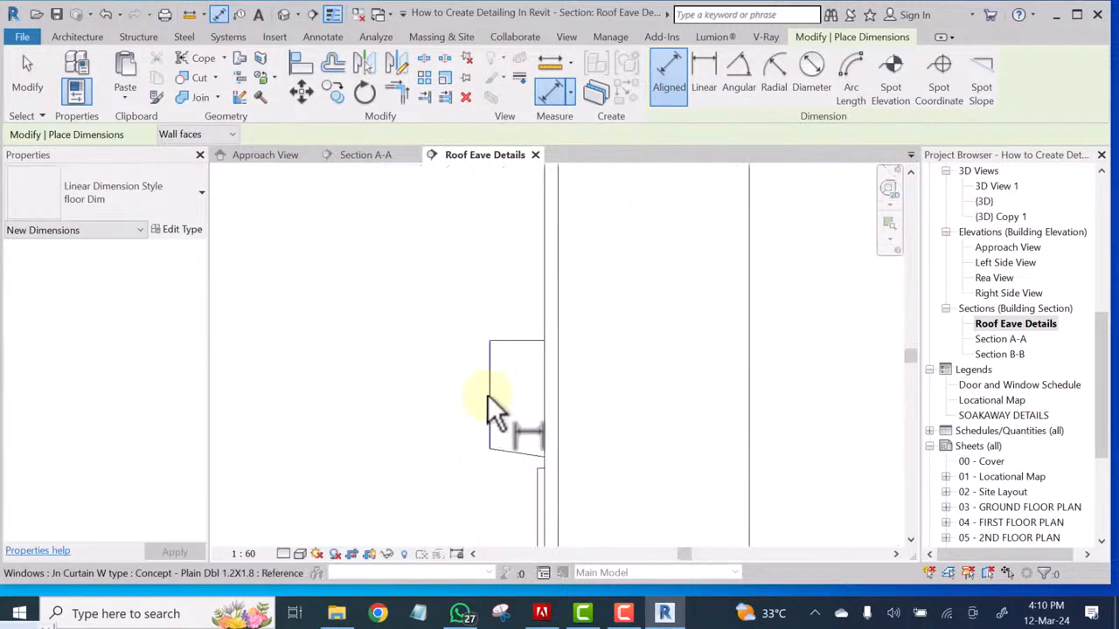
scroll(496, 402, "up", 1)
middle_click_drag(500, 401, 471, 608)
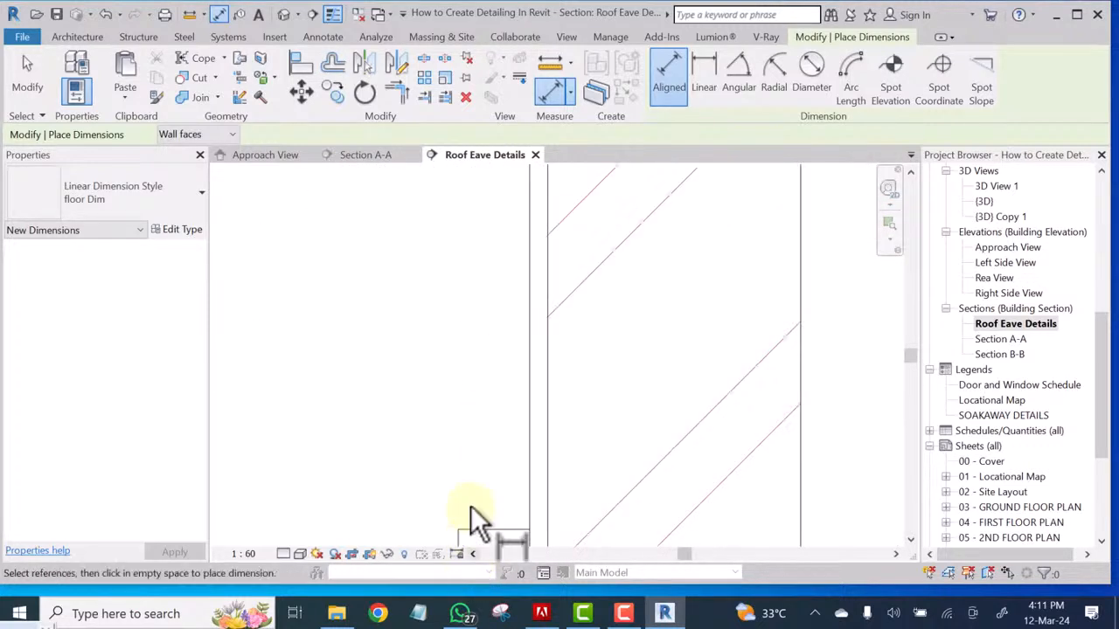
scroll(469, 494, "down", 5)
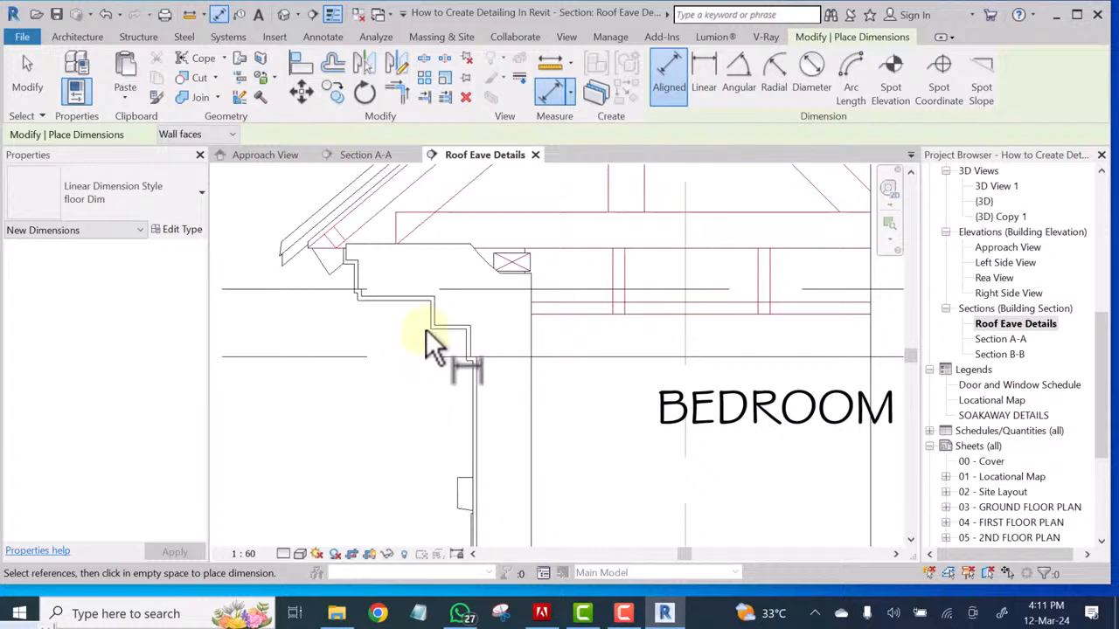
Chain aligned dimension references from the wall's outer face to the outer finish faces of the lowest moulding projection and the next ledge above
scroll(426, 329, "up", 3)
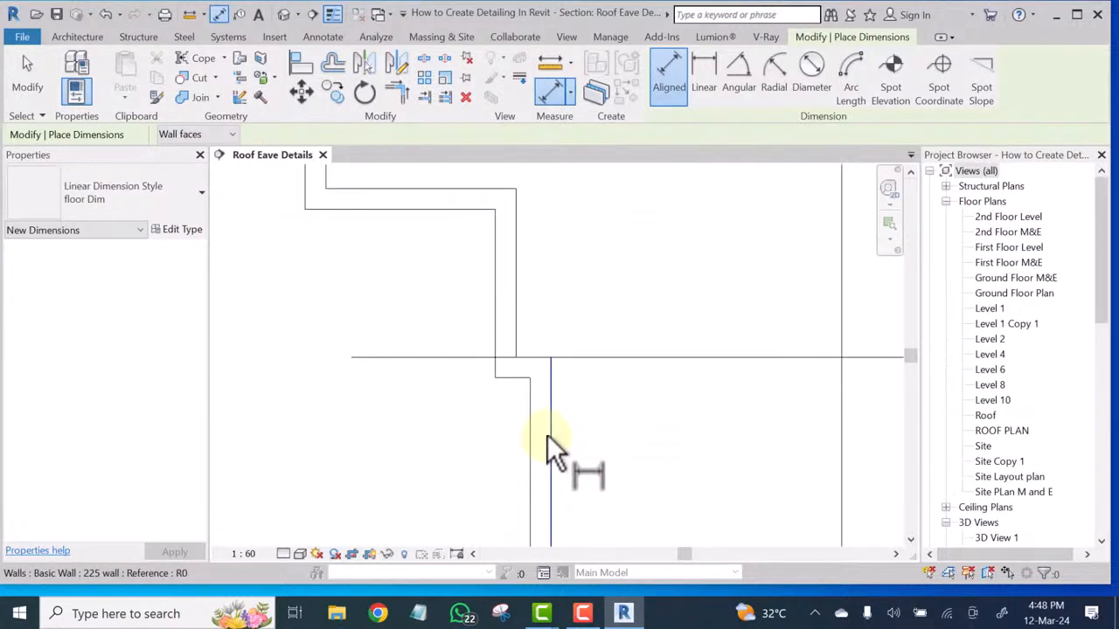
scroll(547, 437, "up", 1)
left_click(550, 424)
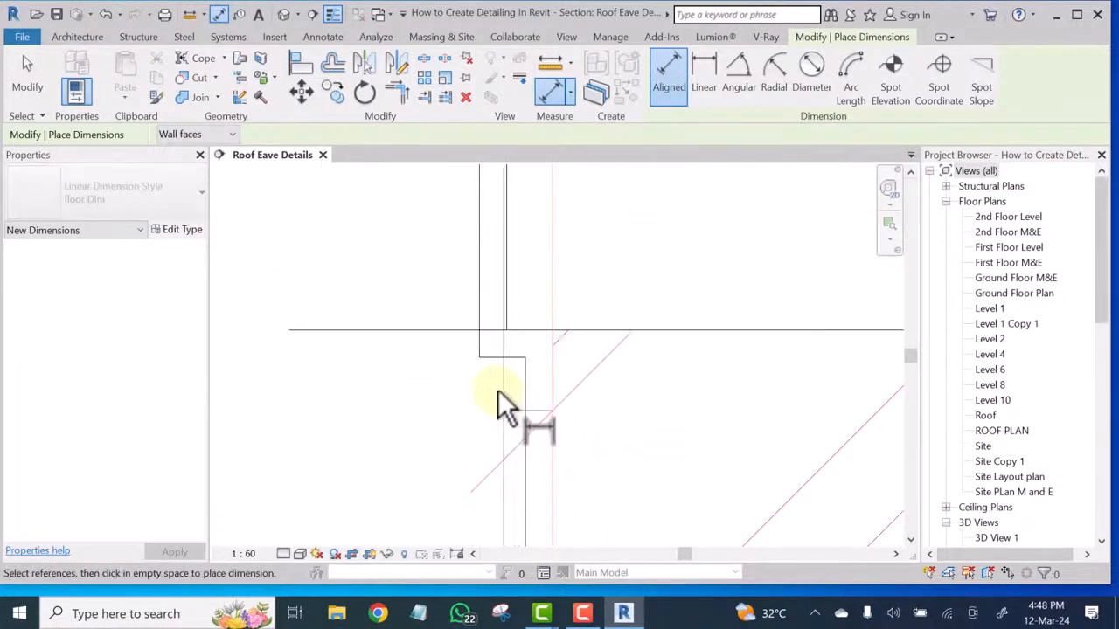
left_click(477, 271)
scroll(536, 308, "down", 1)
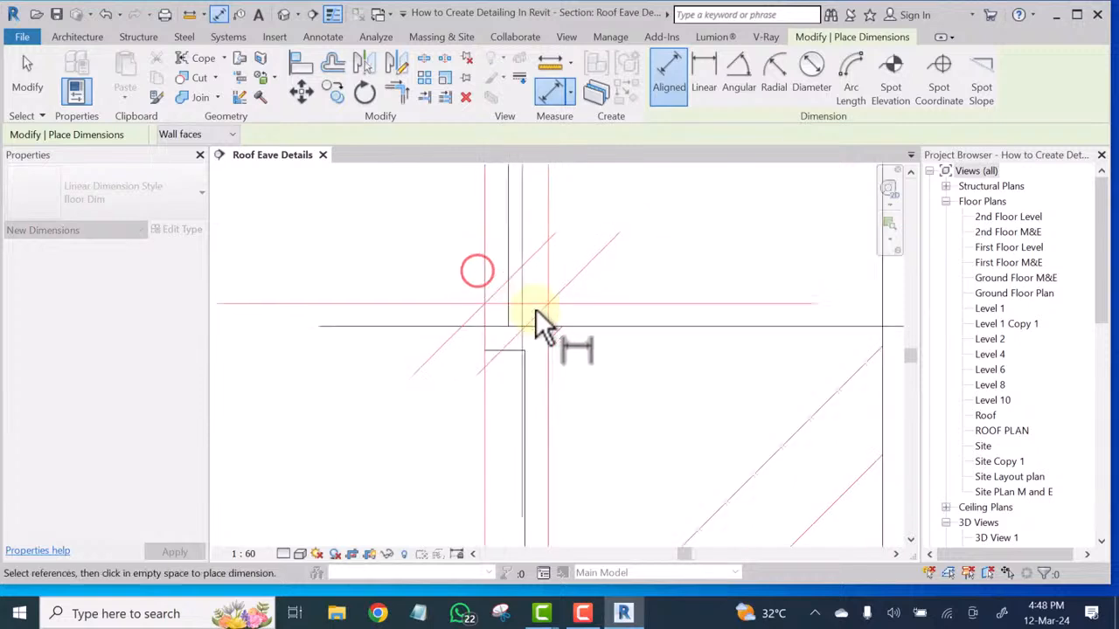
scroll(537, 308, "down", 3)
scroll(474, 325, "up", 1)
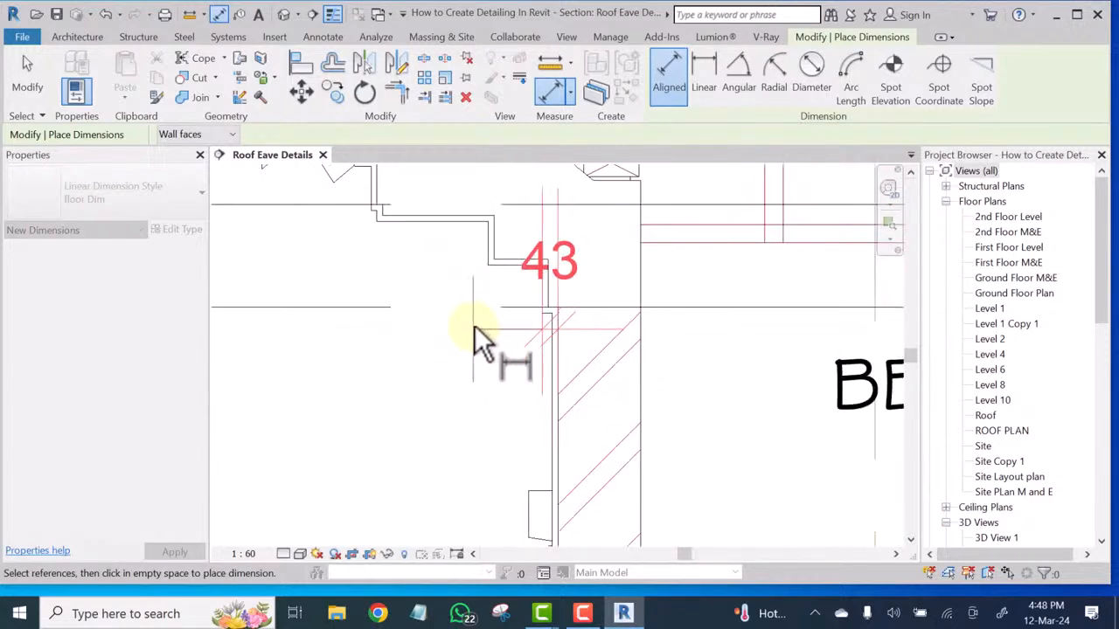
scroll(505, 236, "up", 4)
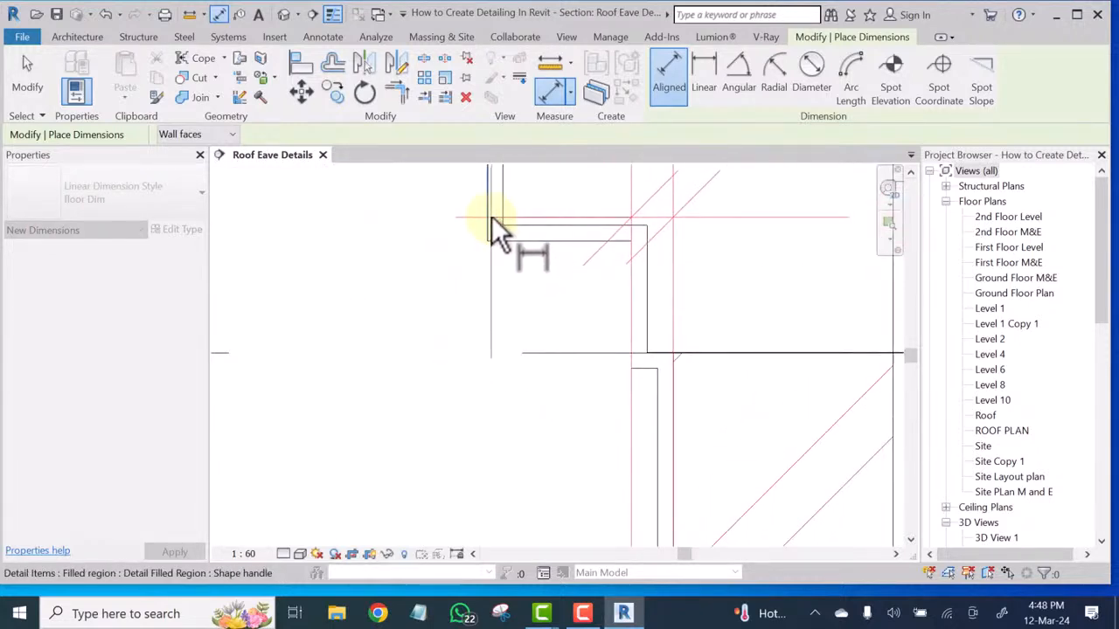
left_click(490, 216)
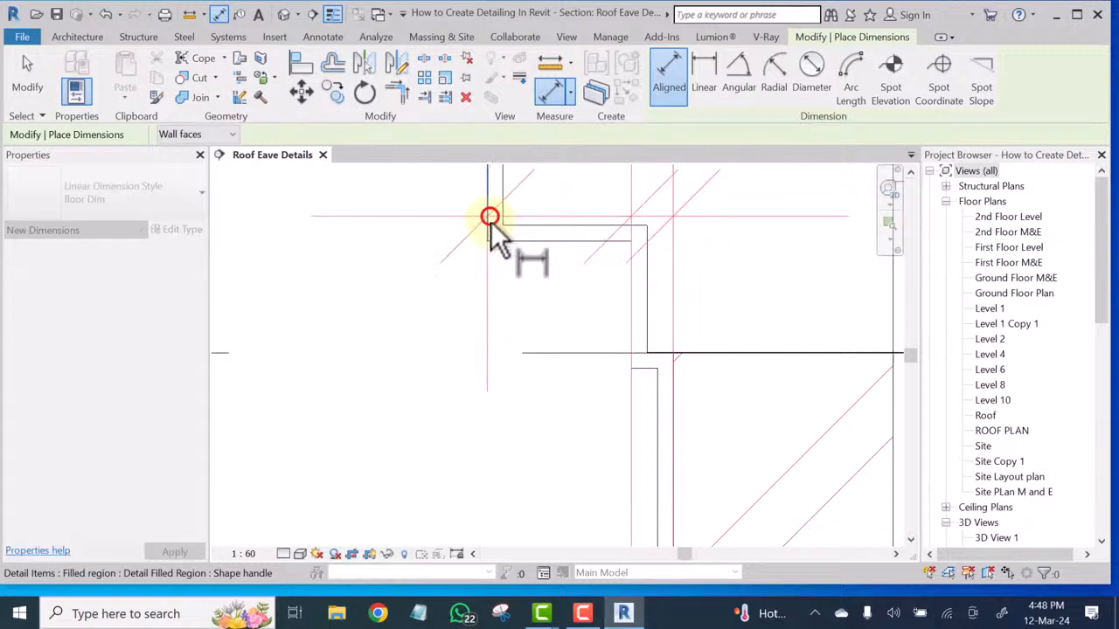
Place the aligned dimension string for the stepped eave moulding and wall face in the space below the moulding
scroll(528, 370, "down", 3)
scroll(524, 369, "down", 2)
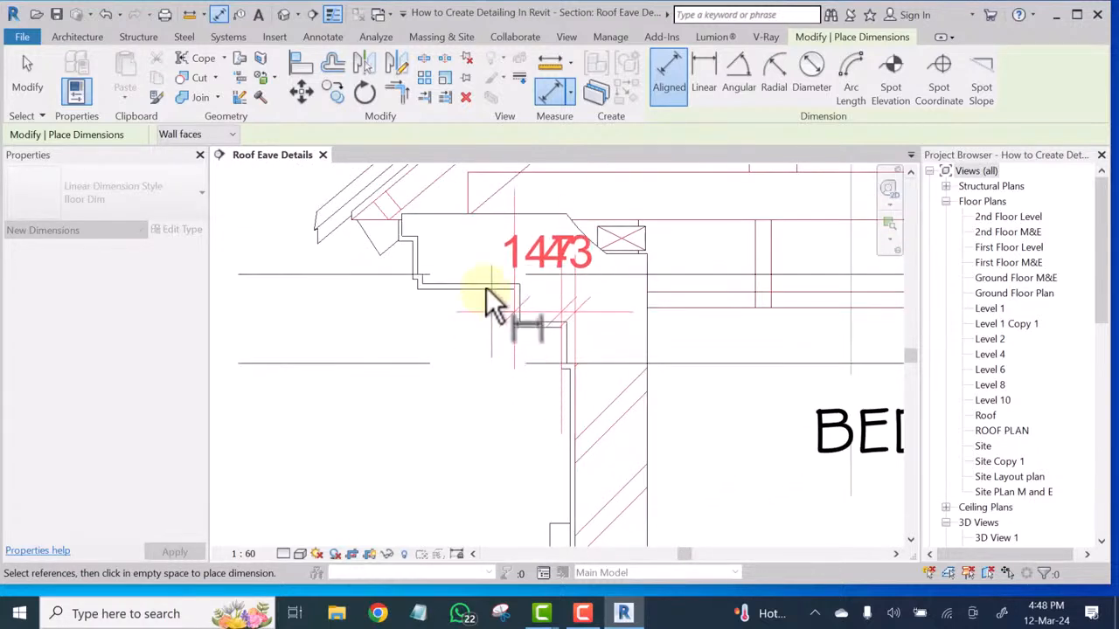
scroll(492, 290, "down", 2)
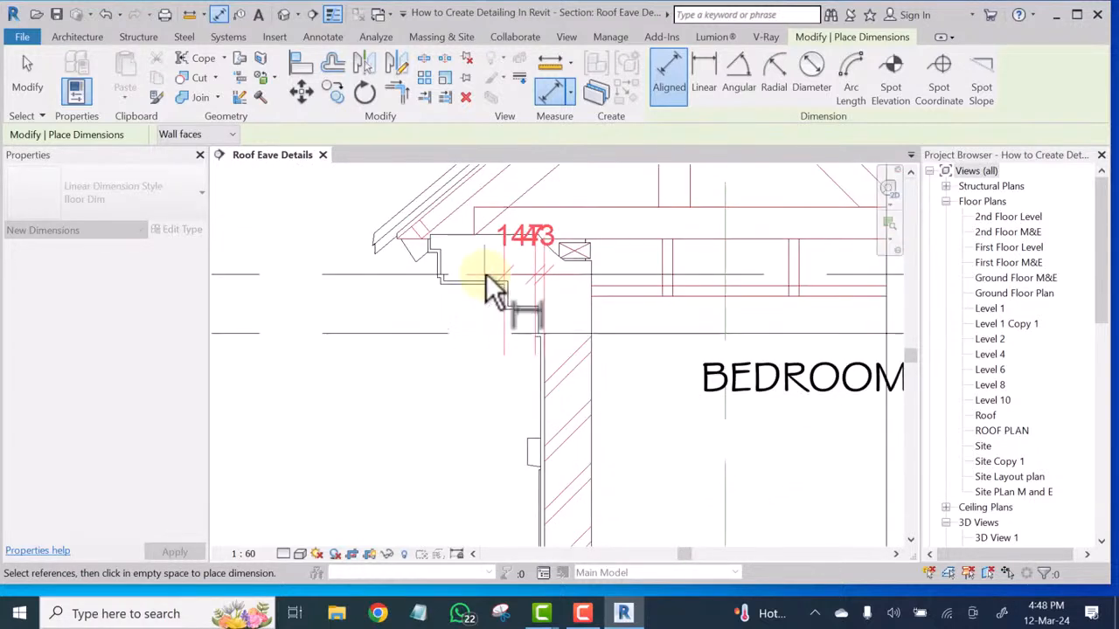
left_click(473, 393)
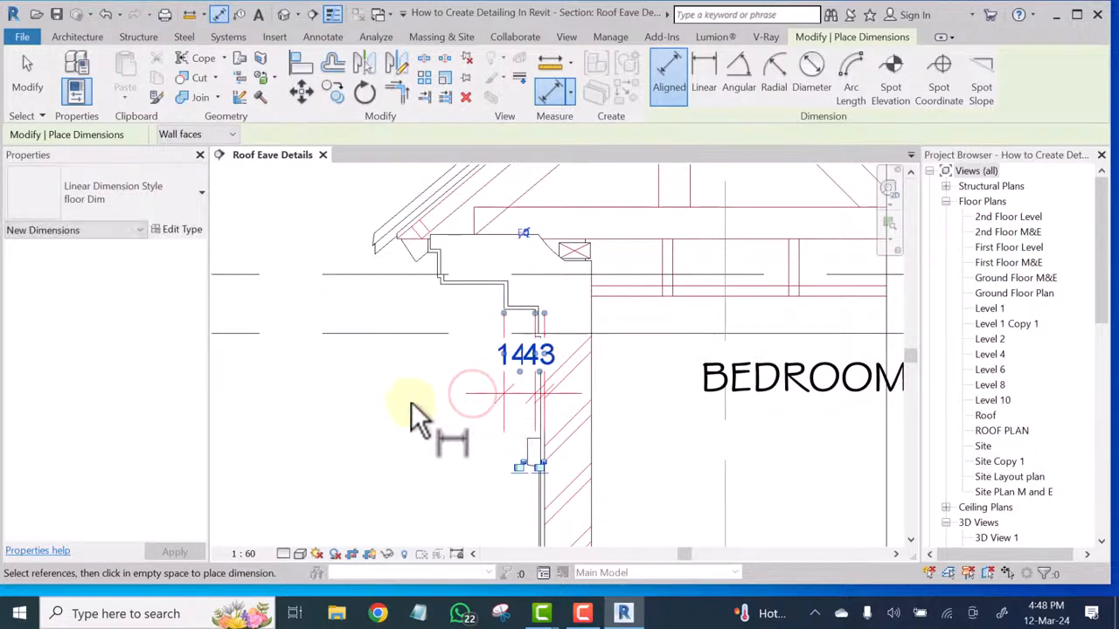
key("Escape")
key("Escape")
Change the type of the dimension string below the eave moulding to Detail Dim
scroll(446, 369, "up", 3)
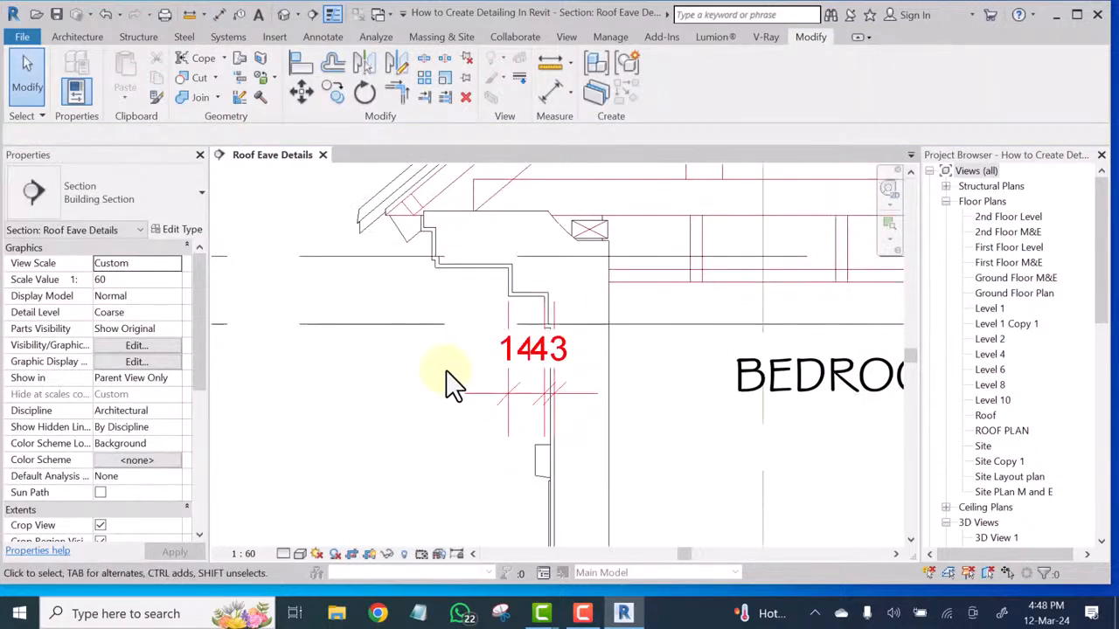
left_click(564, 406)
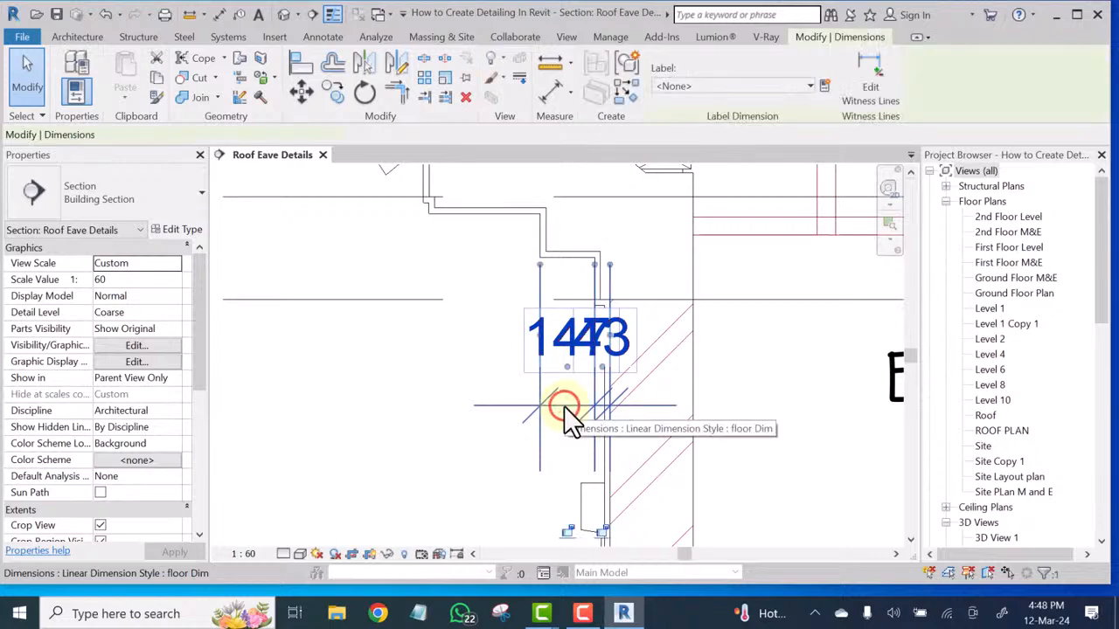
left_click(177, 229)
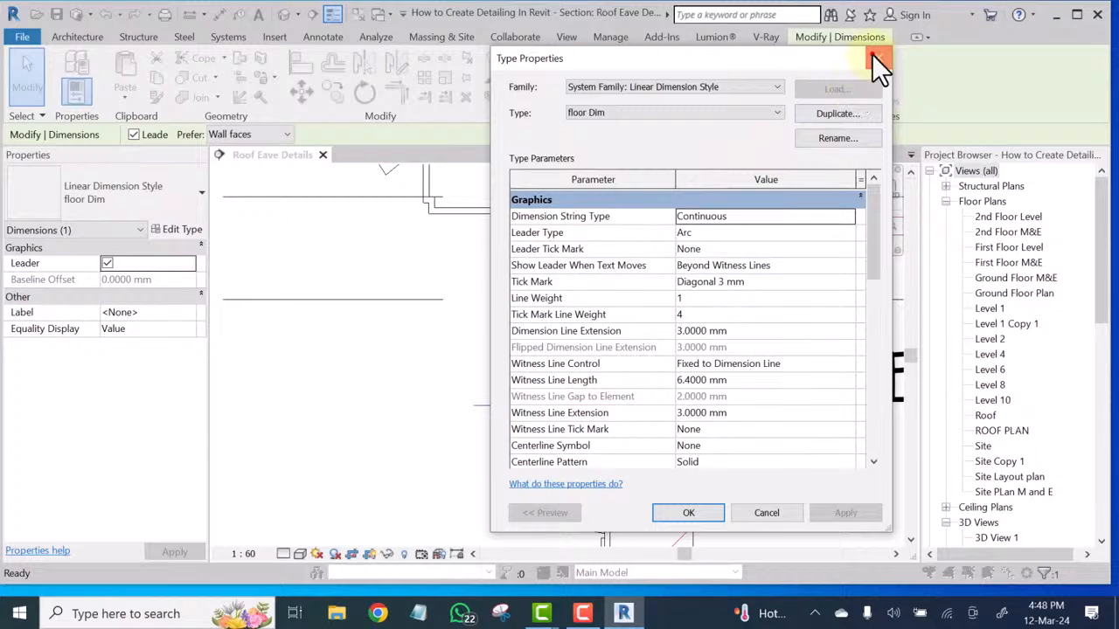
left_click(877, 58)
left_click(125, 189)
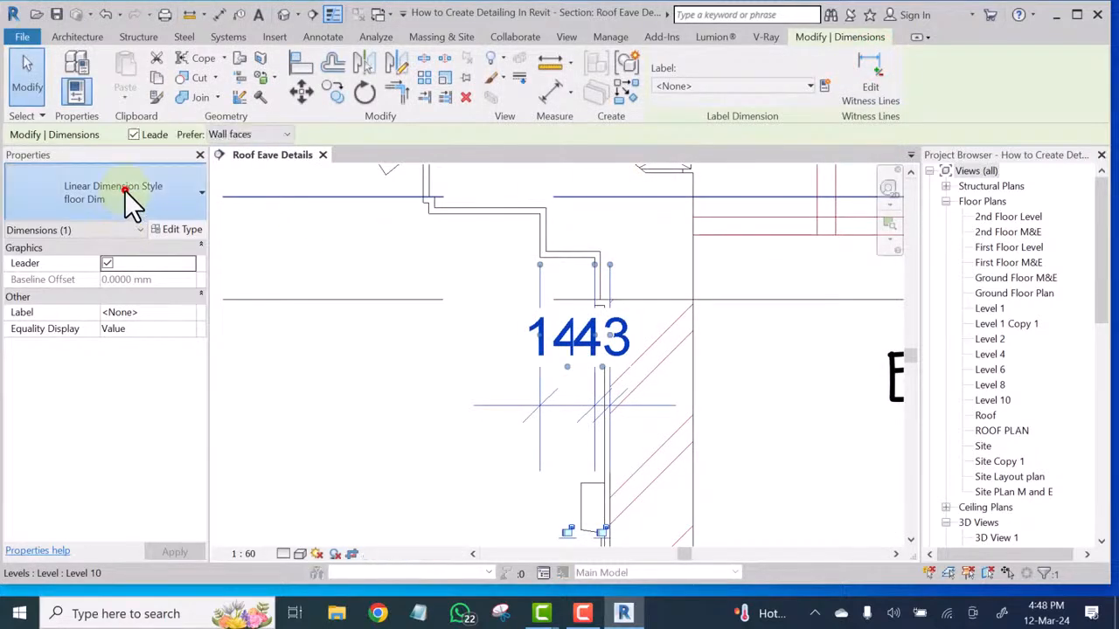
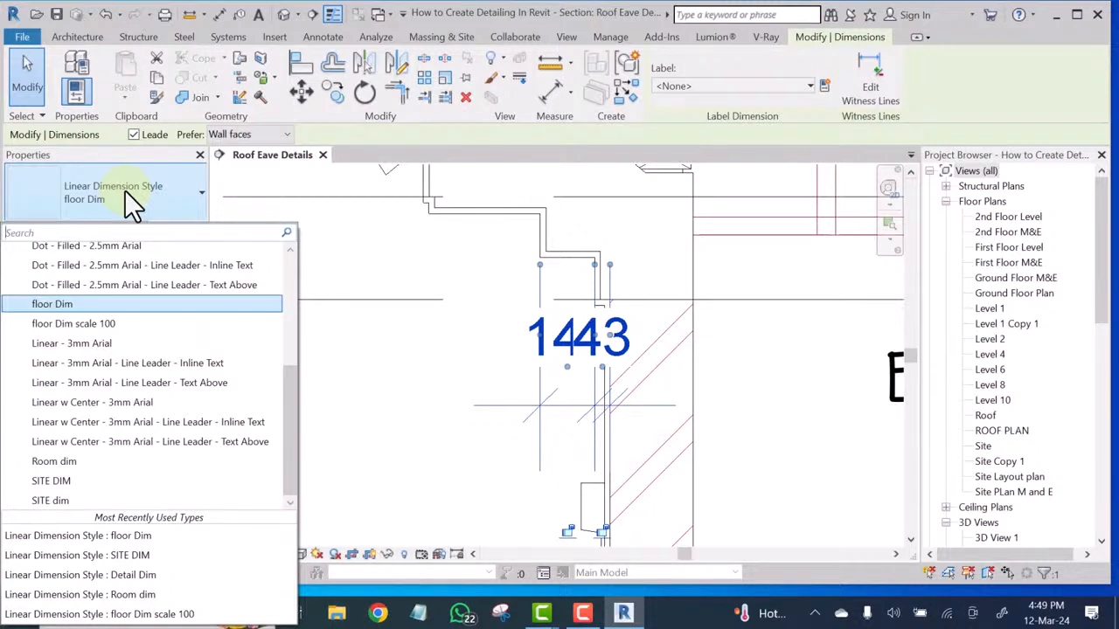
left_click(137, 576)
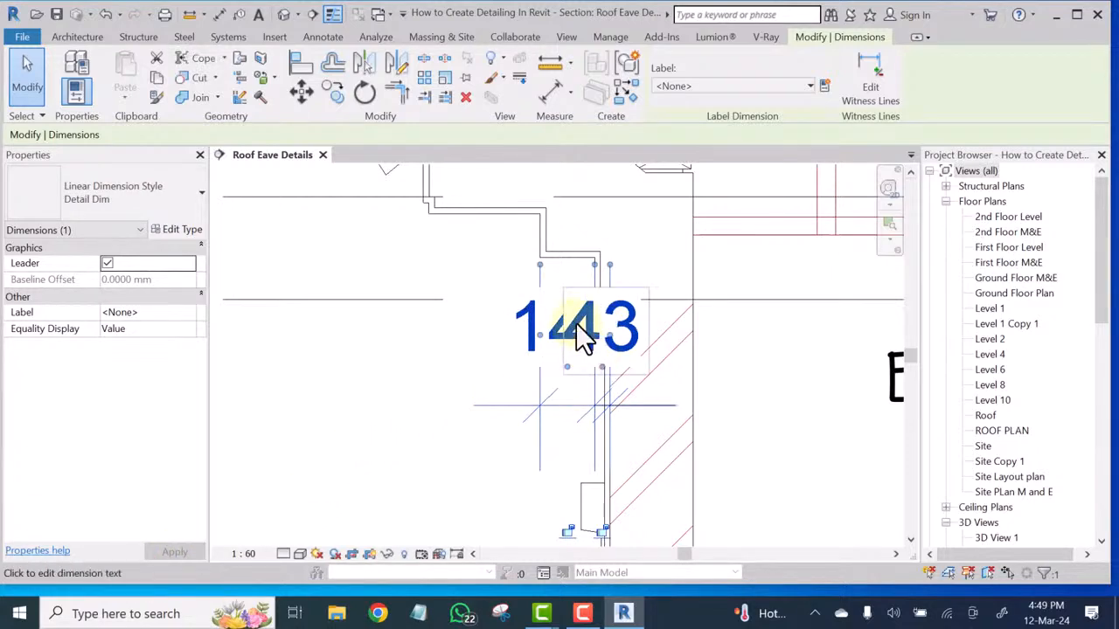
scroll(576, 317, "up", 2)
scroll(549, 334, "down", 4)
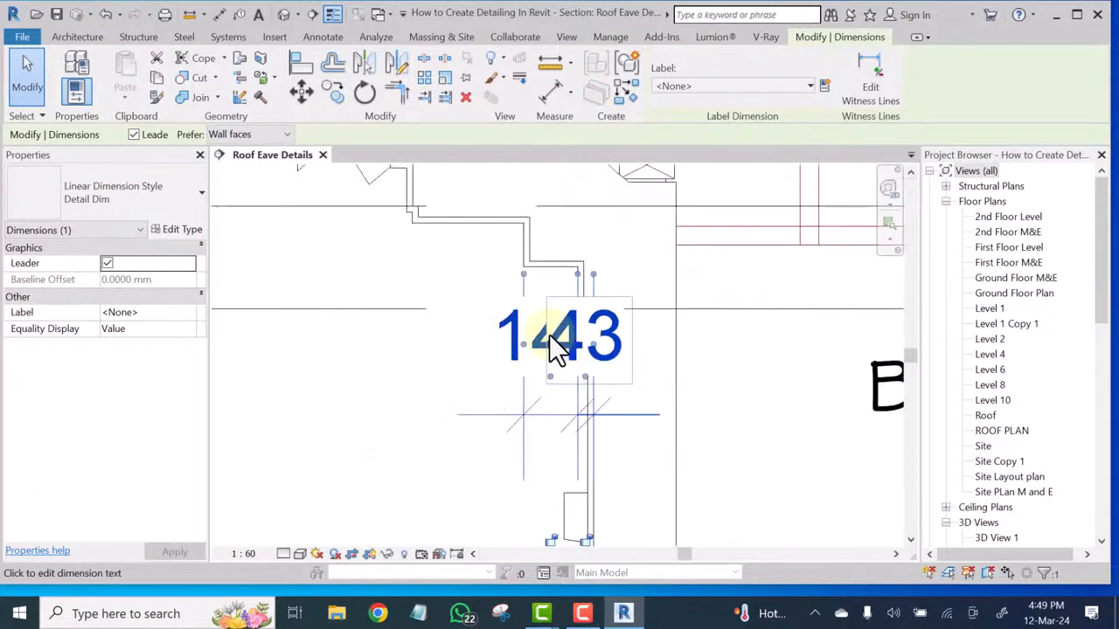
scroll(515, 381, "down", 3)
left_click(458, 396)
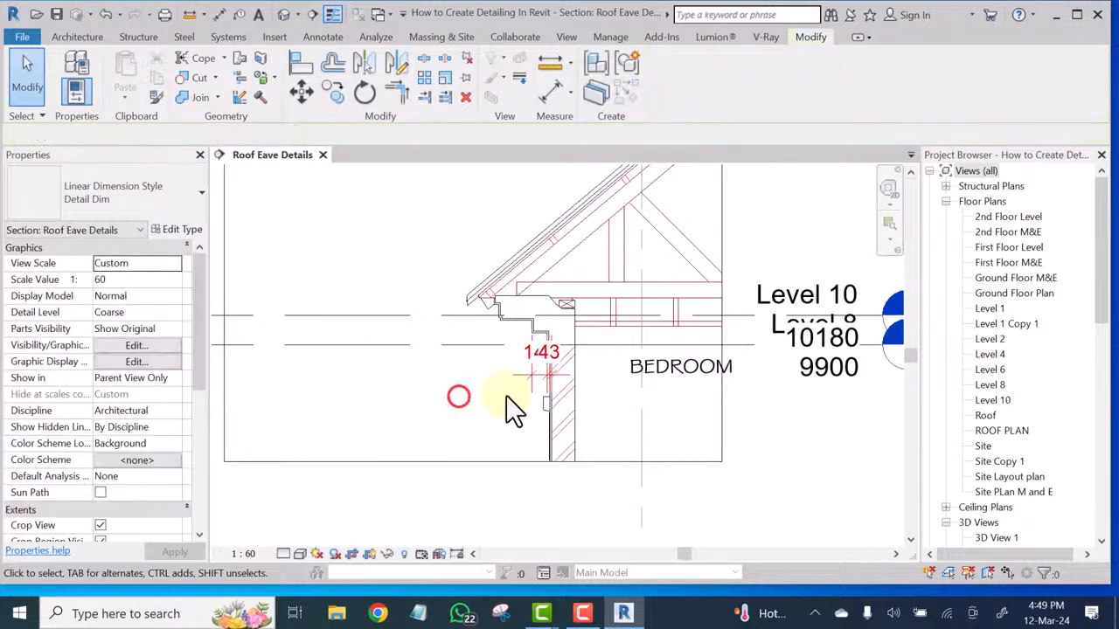
Create a new sheet using the landscape title block that carries the client's name
scroll(530, 359, "up", 2)
scroll(472, 391, "down", 5)
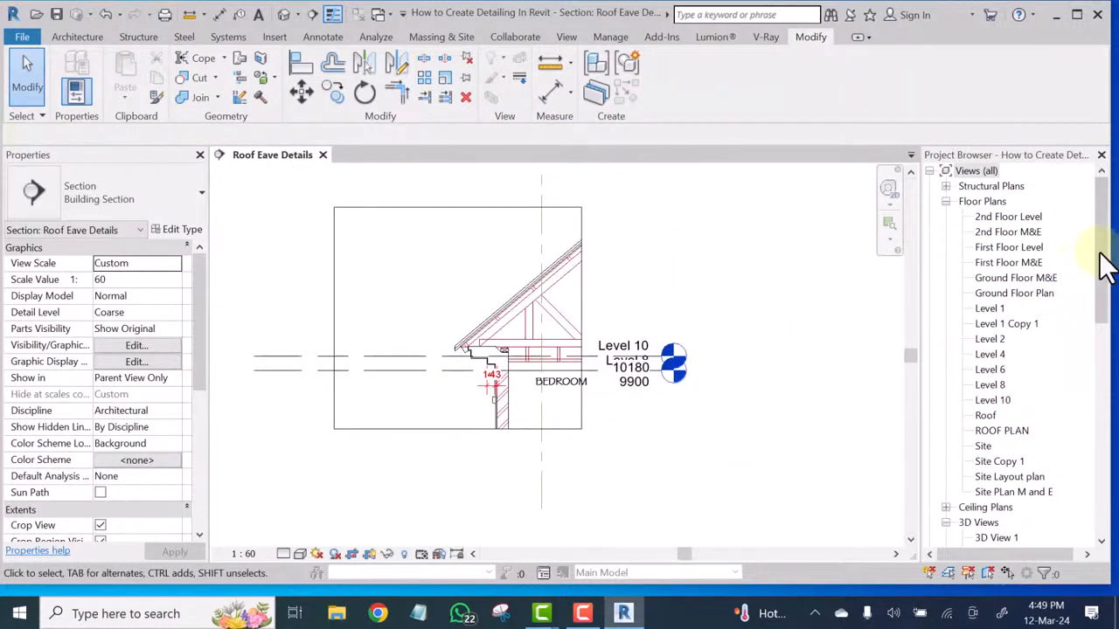
left_click_drag(1105, 252, 1108, 371)
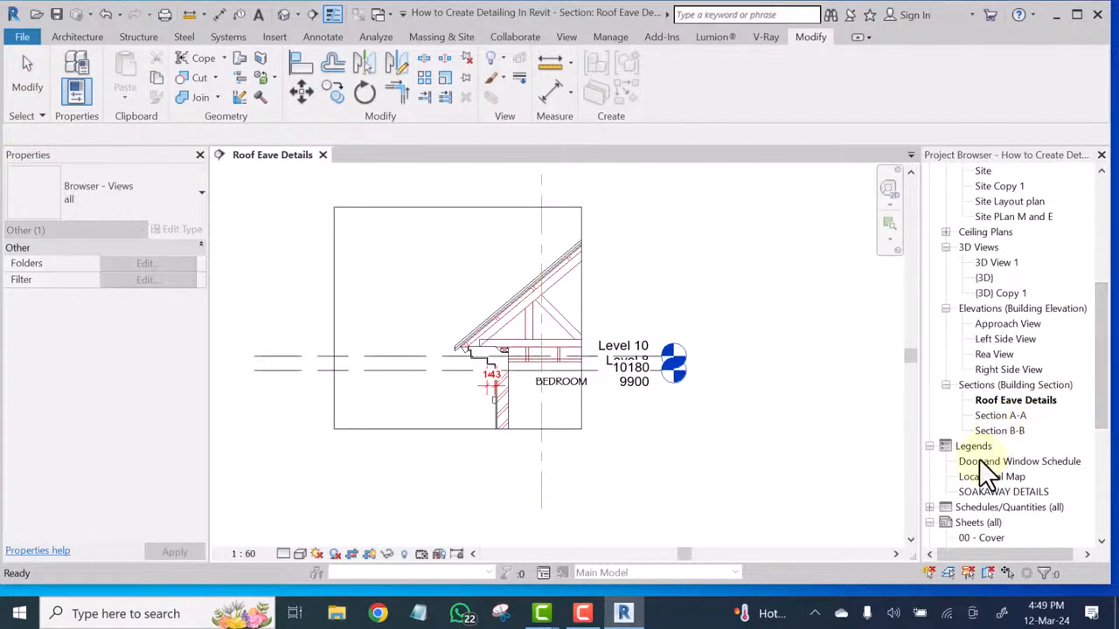
scroll(945, 429, "down", 1)
scroll(889, 400, "down", 1)
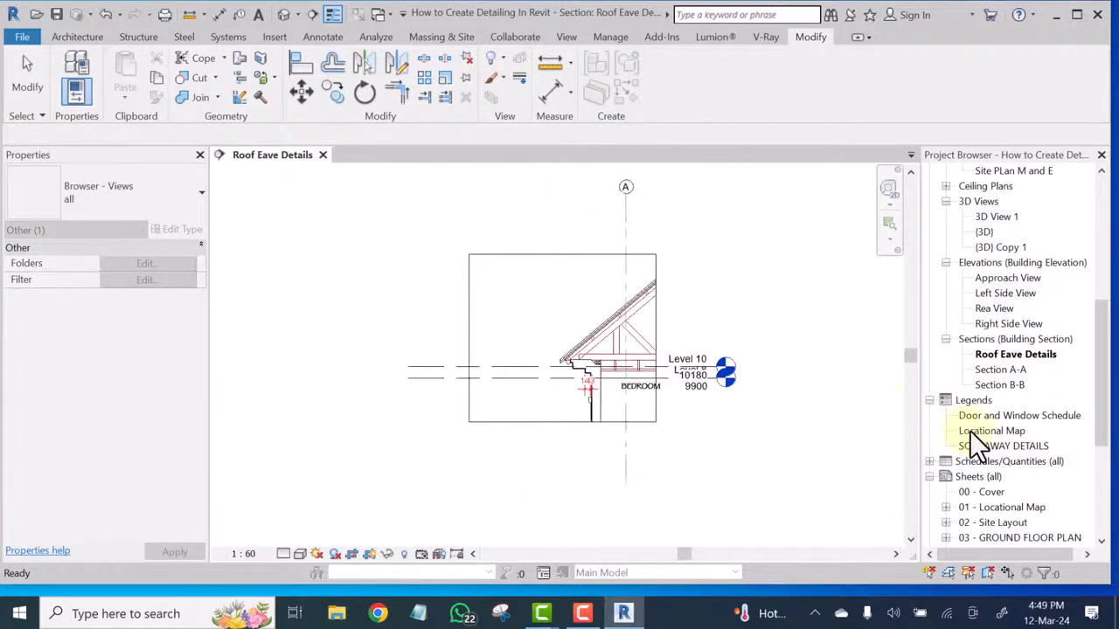
scroll(998, 478, "down", 4)
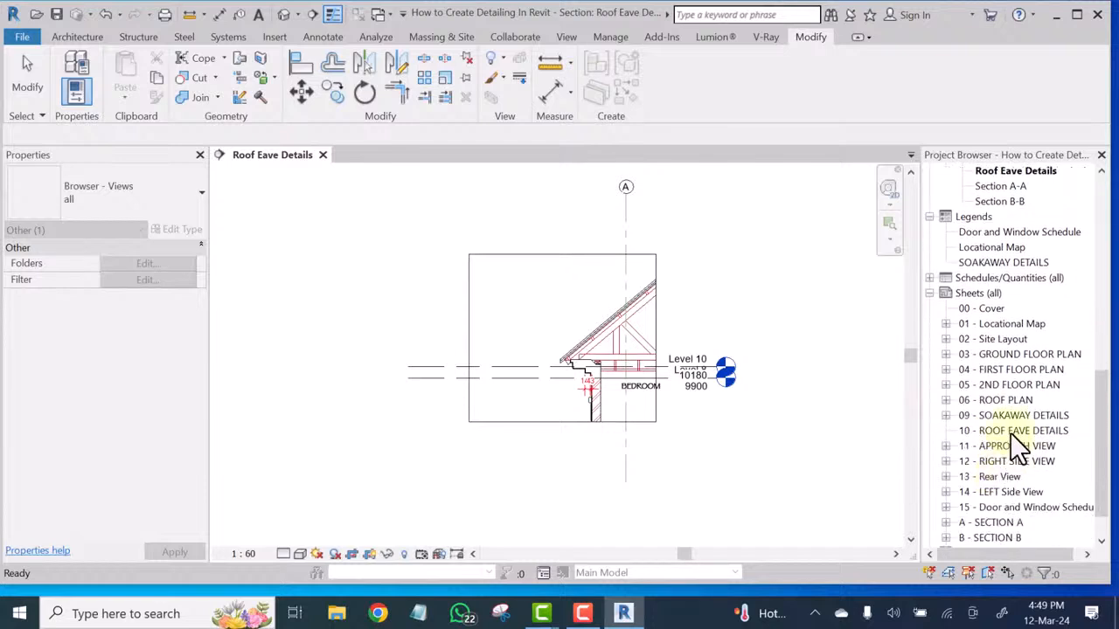
right_click(976, 291)
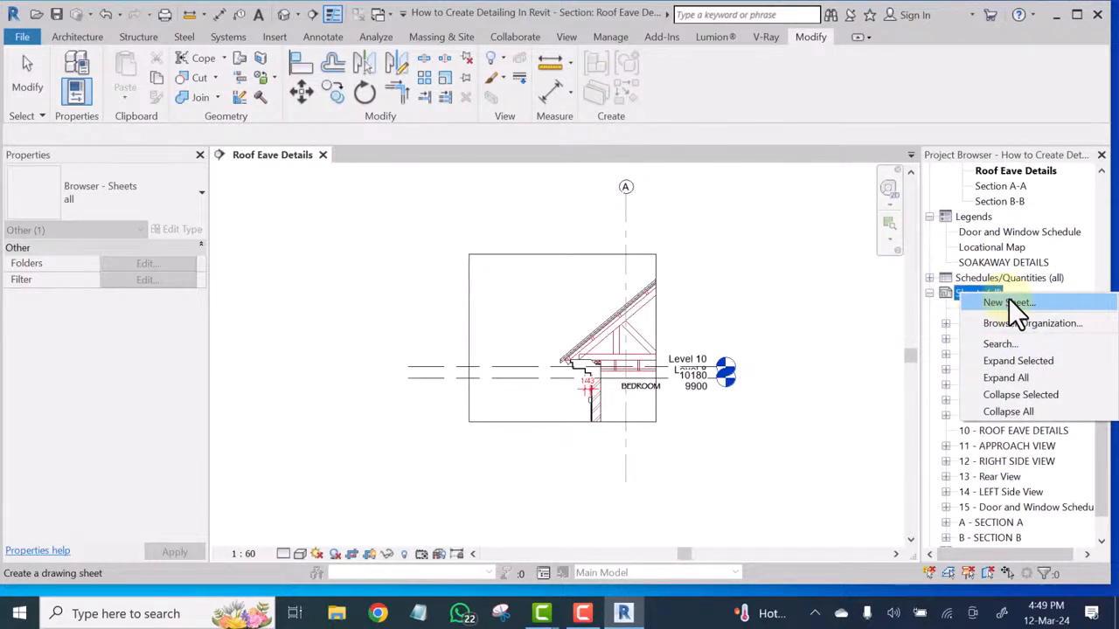
left_click(1010, 301)
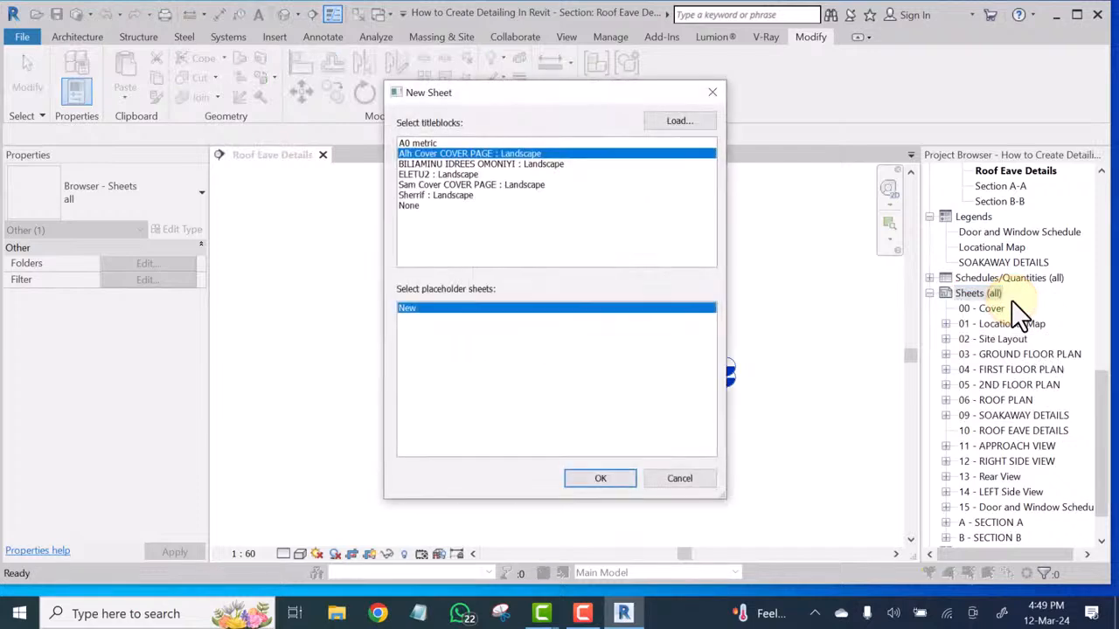
left_click(462, 164)
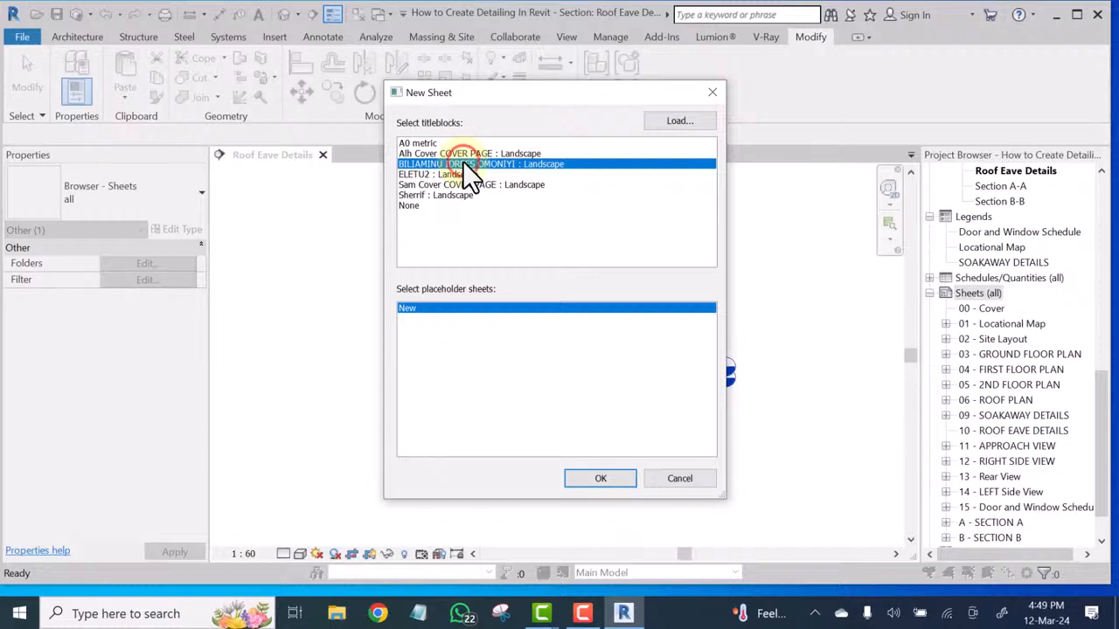
left_click(608, 481)
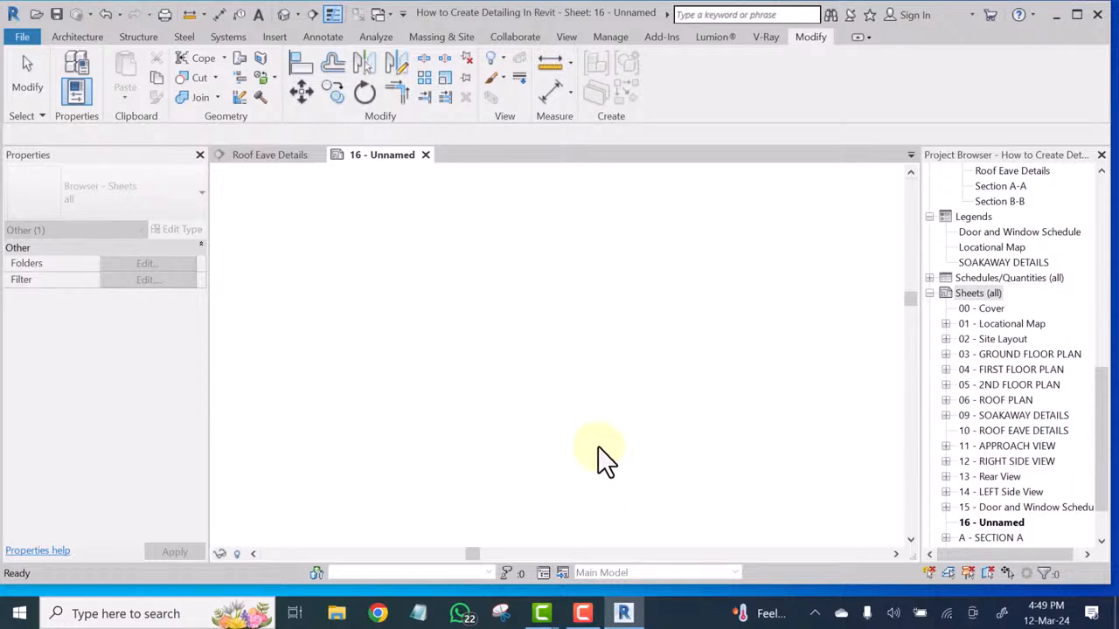
Rename the new unnamed sheet 16 as Roof Eave Details
right_click(987, 522)
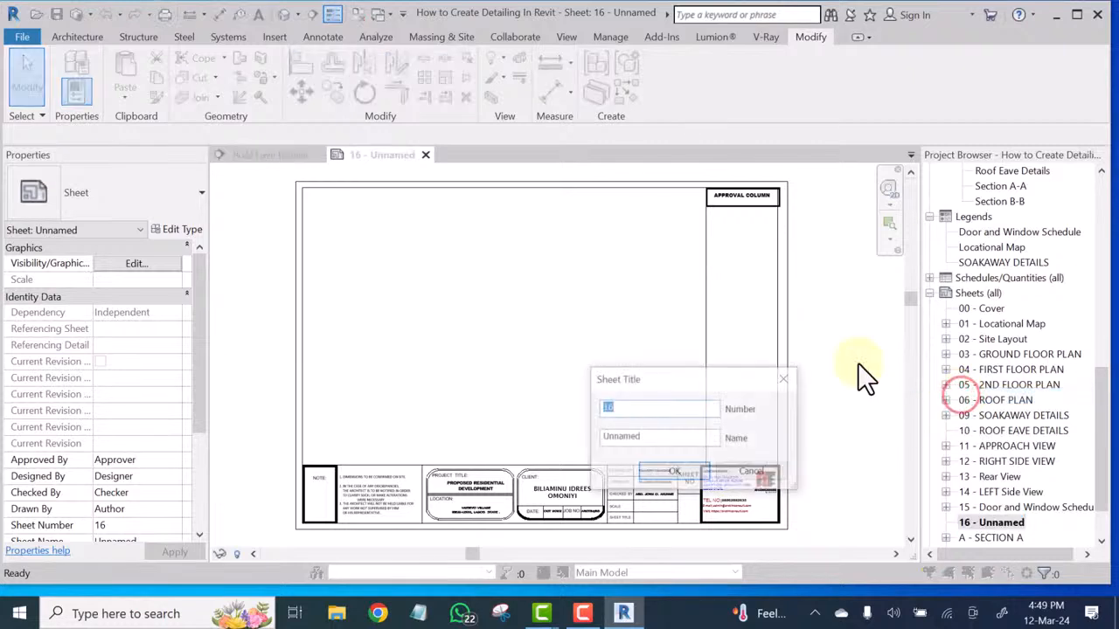
left_click_drag(647, 438, 569, 441)
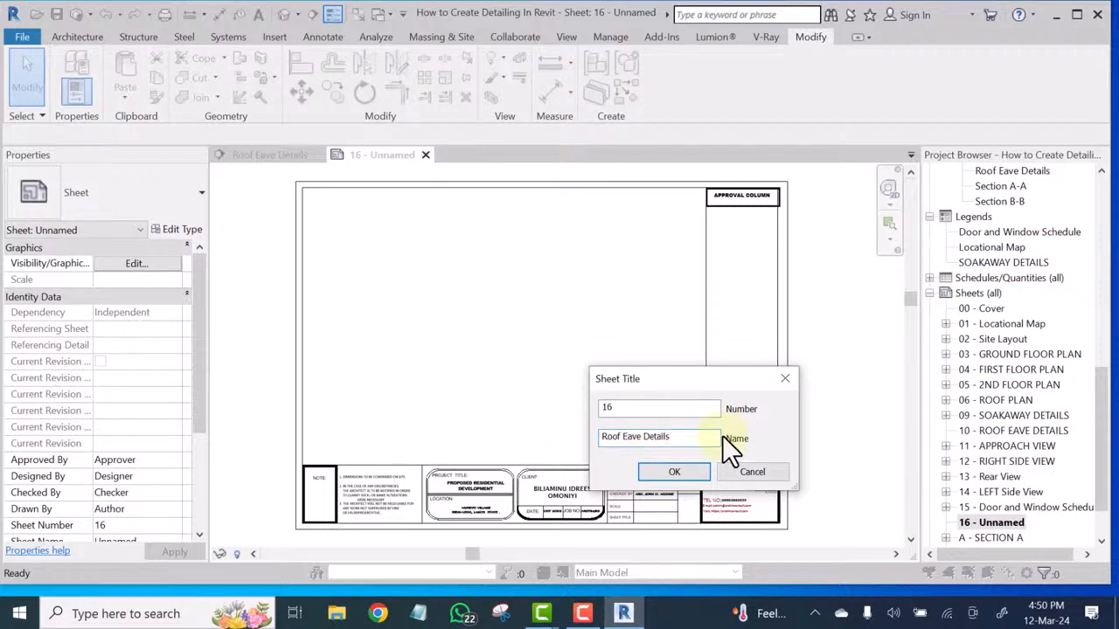
left_click(675, 472)
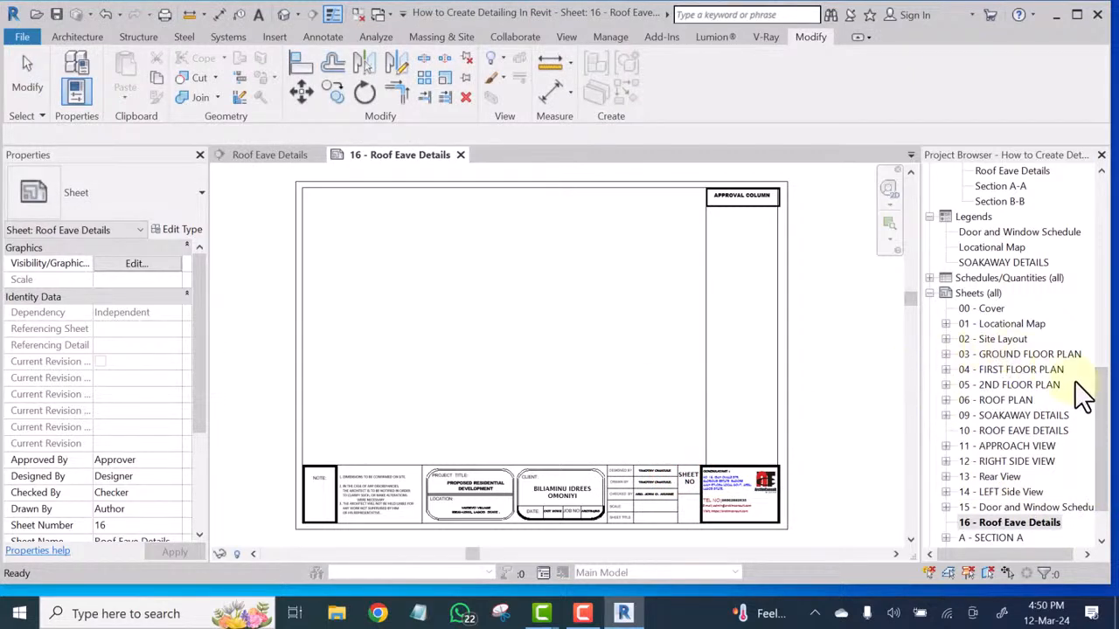
Place the Roof Eave Details section view on sheet 16, near the middle of the drawing area
left_click_drag(1103, 411, 1103, 306)
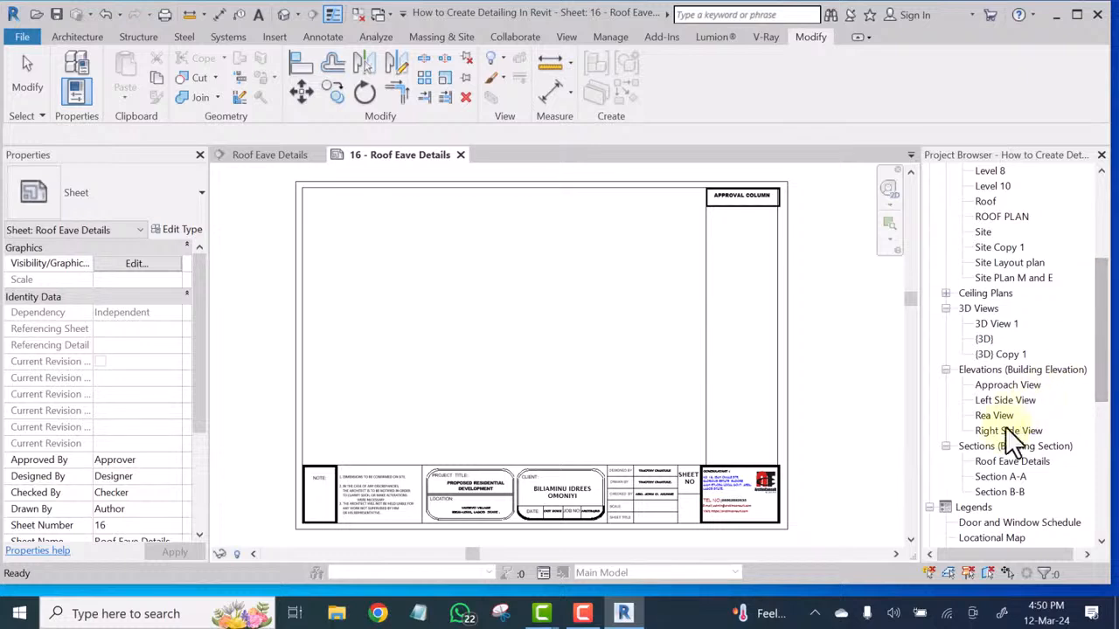
left_click(1018, 461)
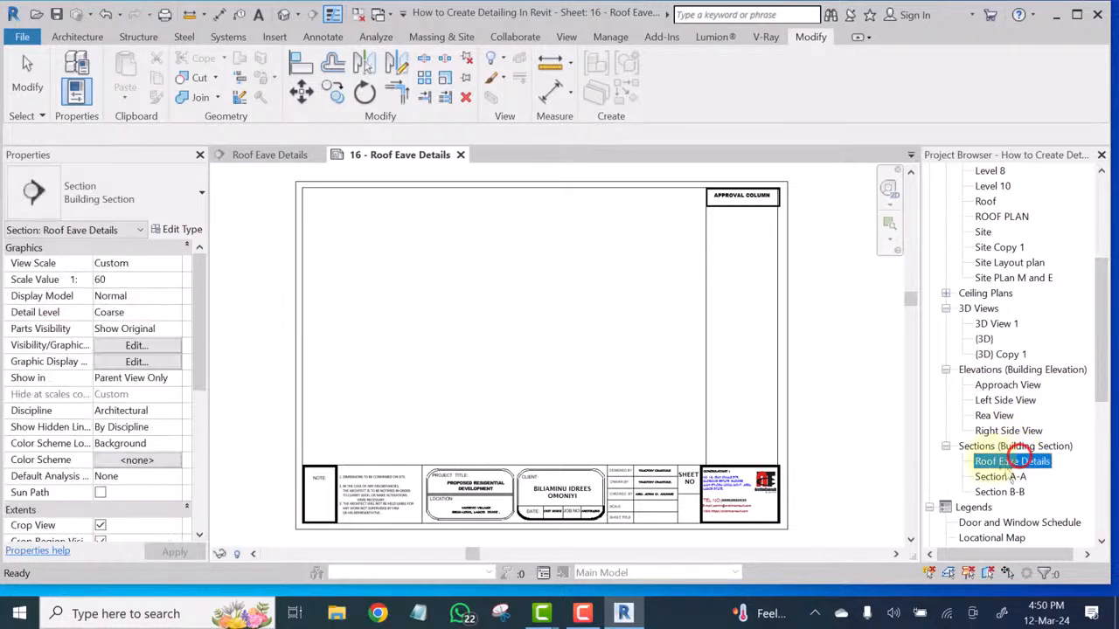
left_click(499, 330)
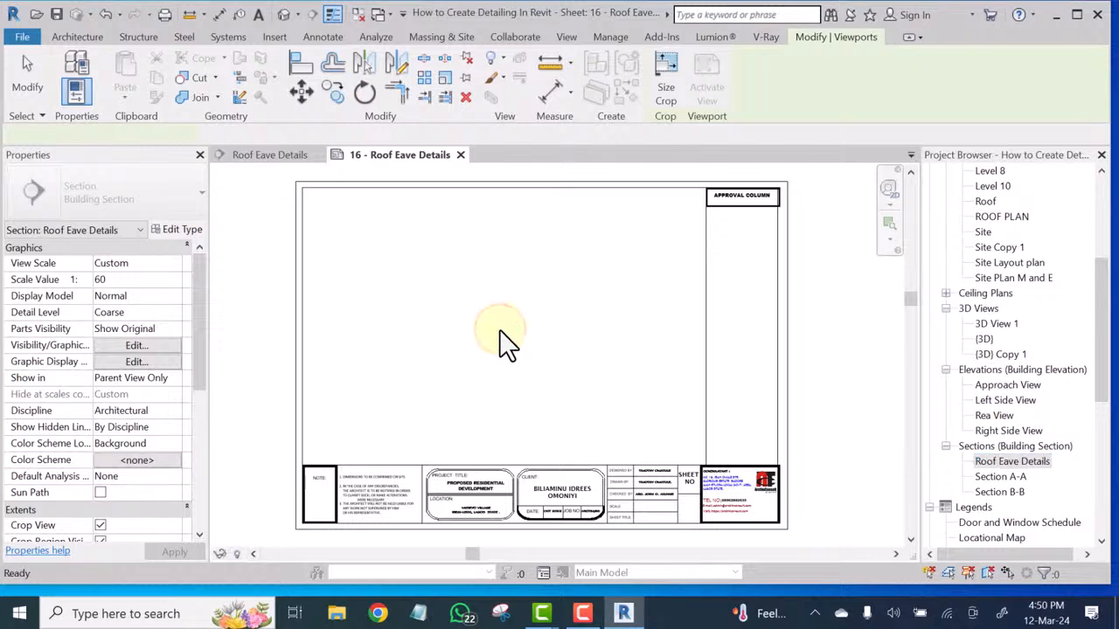
scroll(507, 341, "down", 1)
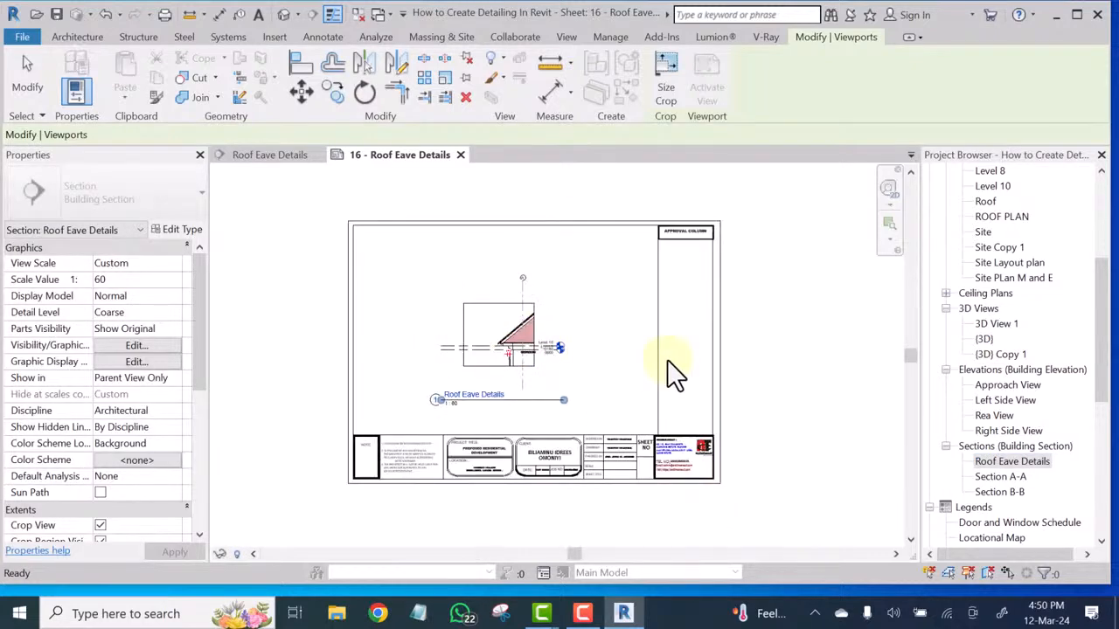
Move the Roof Eave Details view title down and to the left, just above the title block
left_click(450, 395)
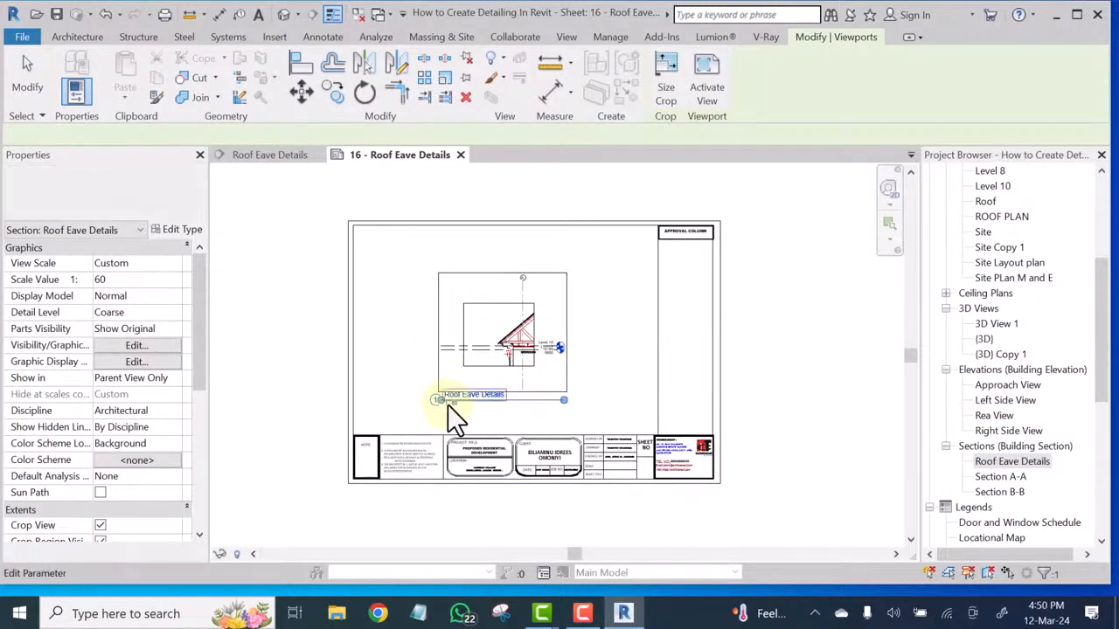
left_click(286, 356)
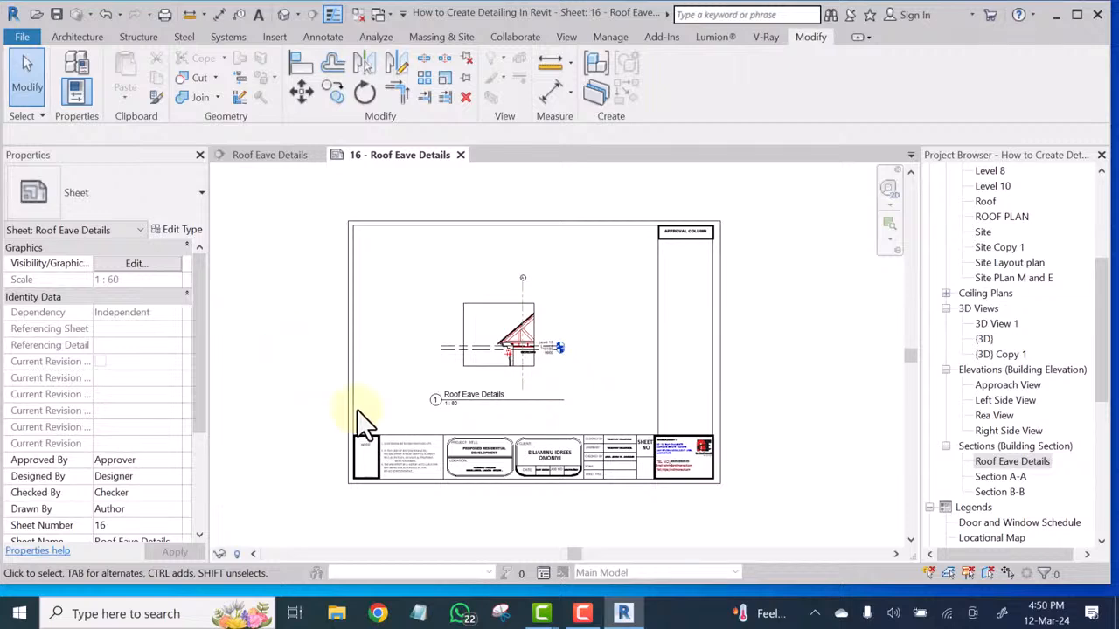
left_click(505, 397)
left_click_drag(500, 399, 459, 418)
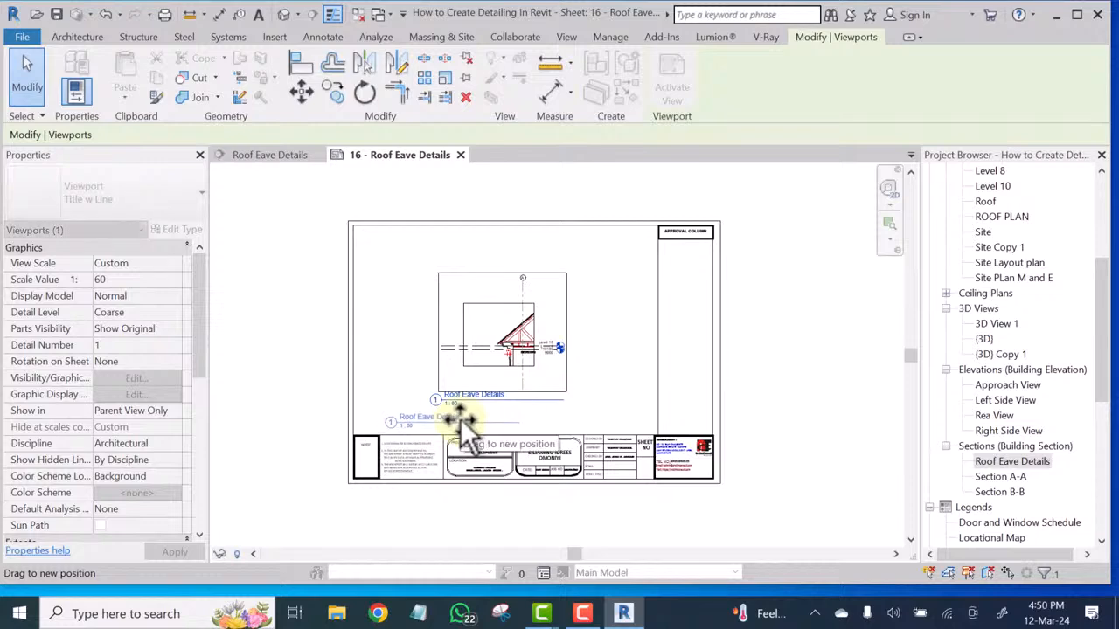
left_click(809, 319)
Activate the Roof Eave Details viewport on the sheet for editing
scroll(518, 354, "up", 5)
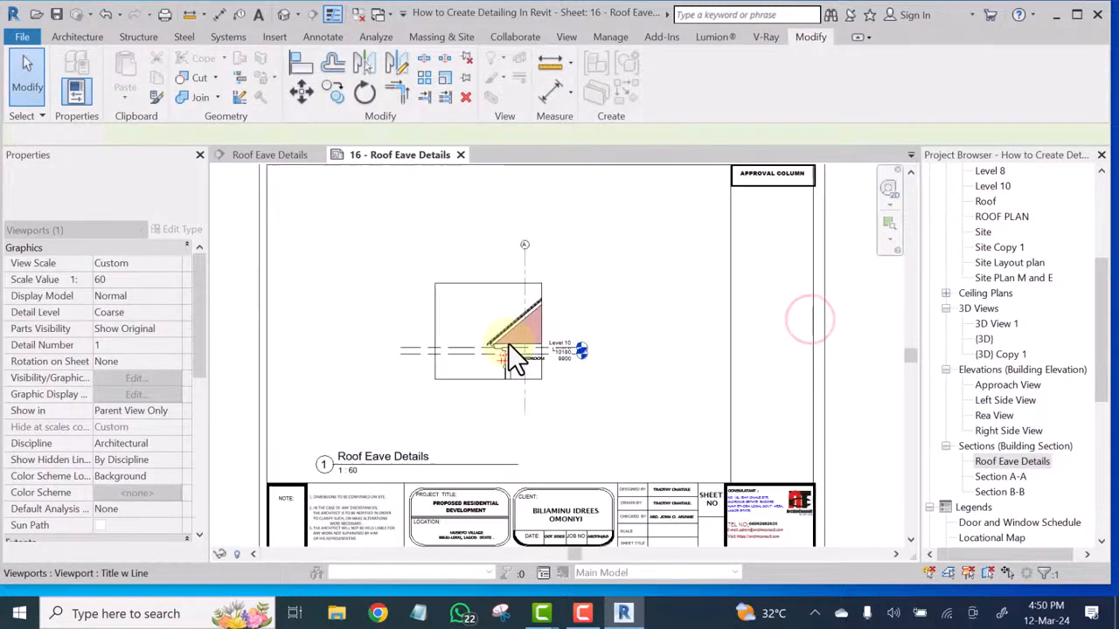
middle_click_drag(515, 355, 534, 291)
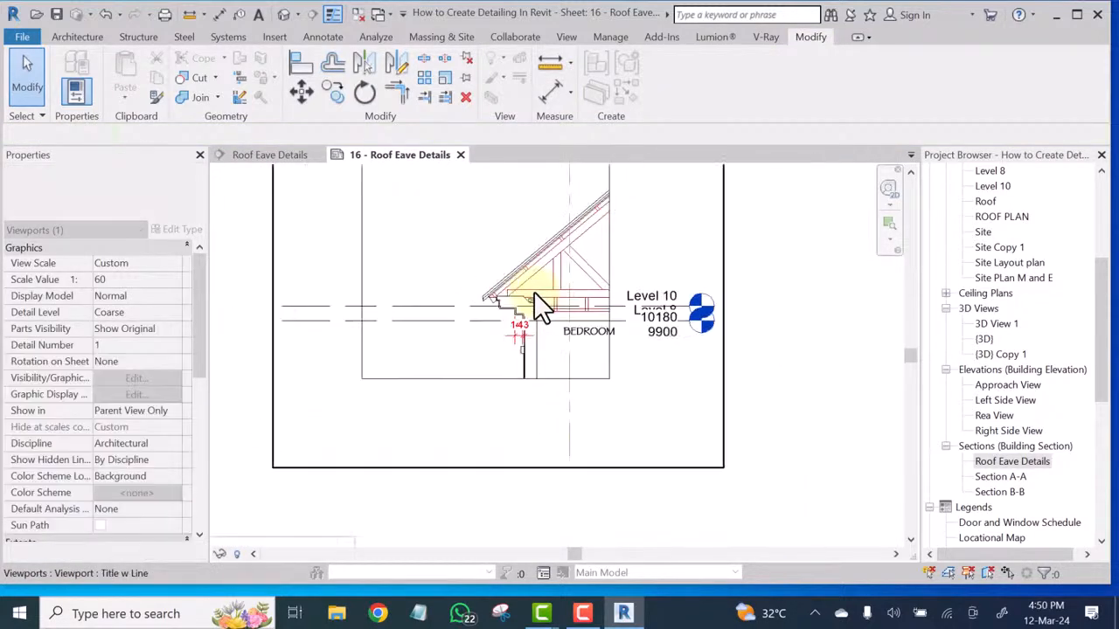
scroll(533, 291, "down", 5)
scroll(551, 332, "down", 3)
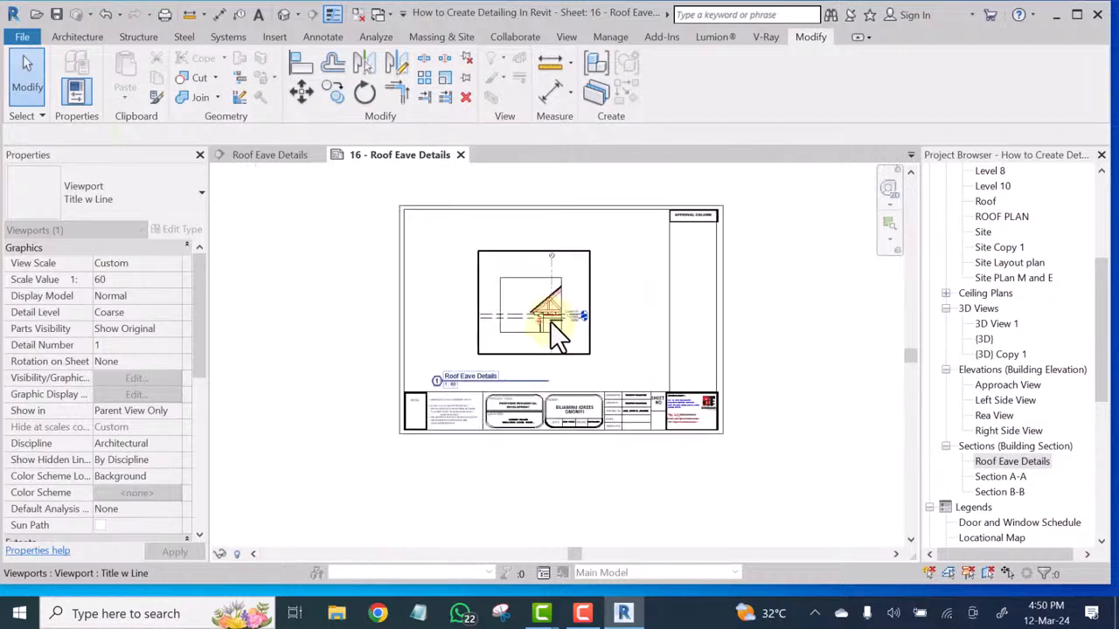
scroll(532, 322, "up", 4)
key("Escape")
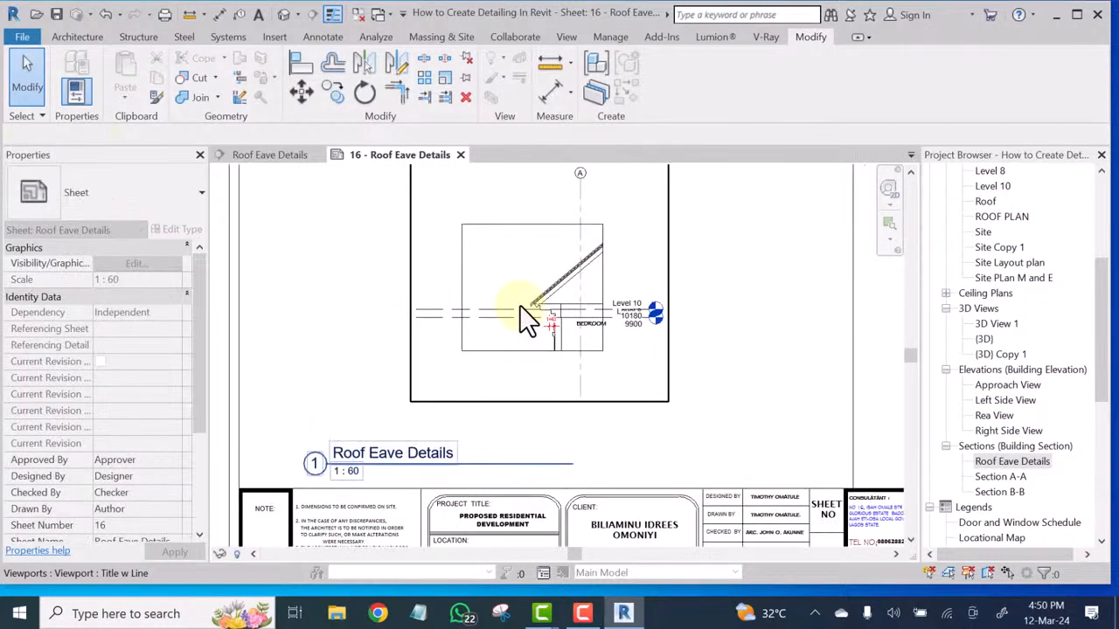
left_click(504, 261)
right_click(505, 261)
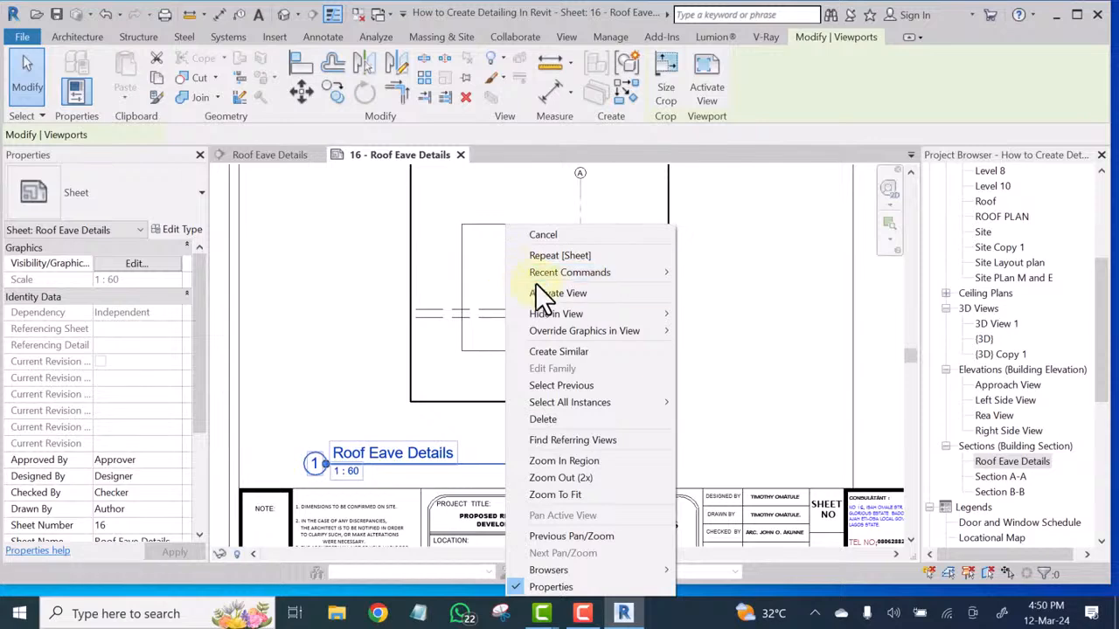
left_click(559, 294)
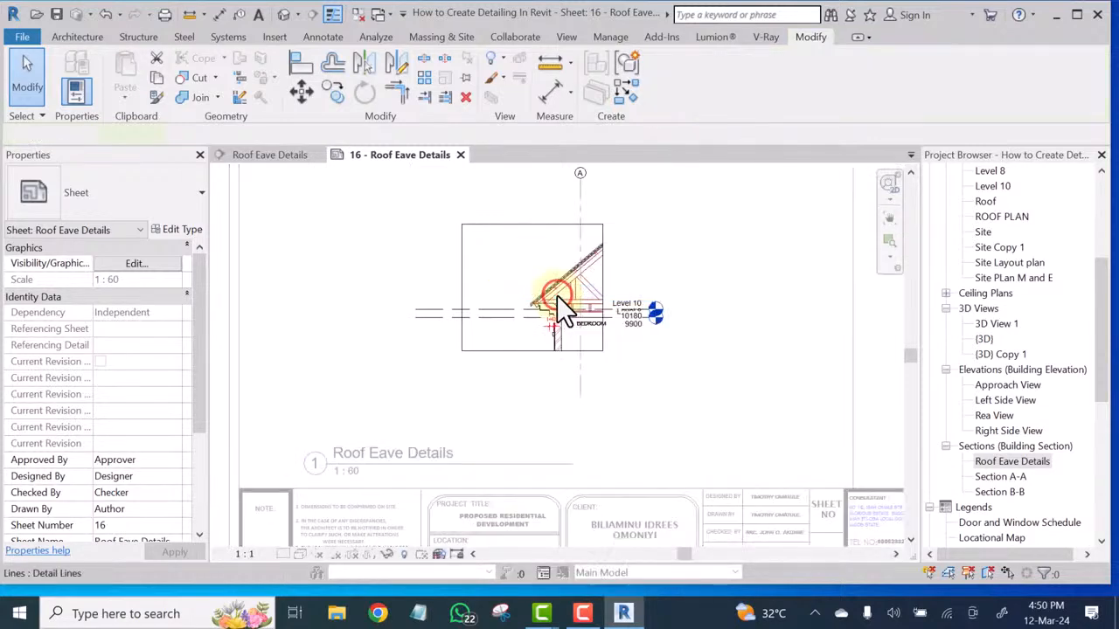
Hide the Level 8 and Level 10 lines in the activated Roof Eave Details section view
scroll(647, 324, "up", 1)
scroll(655, 328, "up", 4)
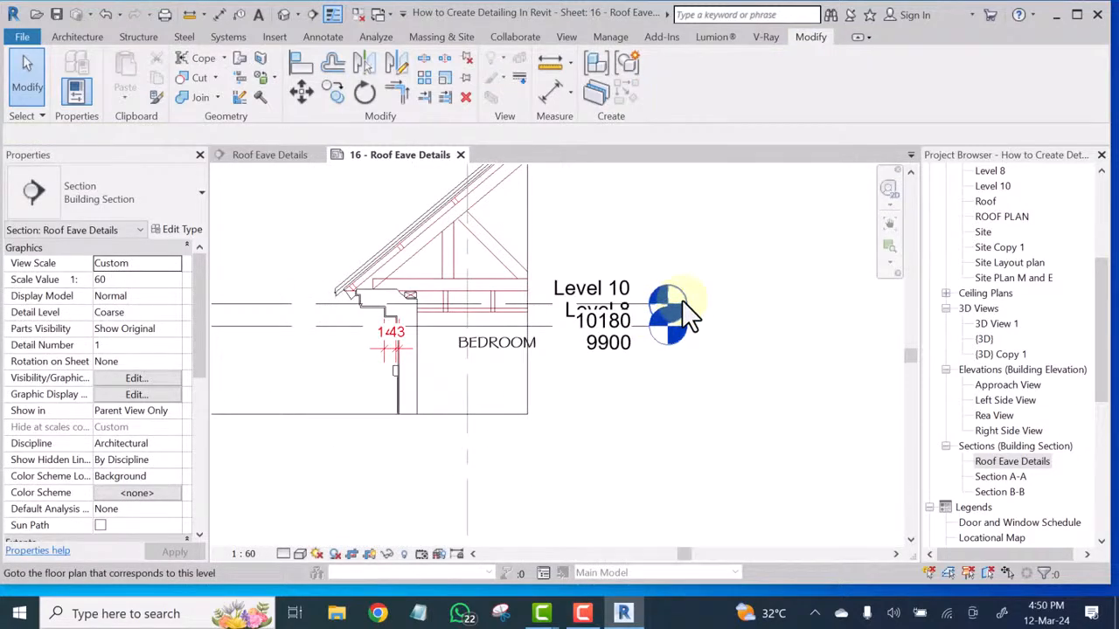
left_click(724, 219)
left_click(582, 367)
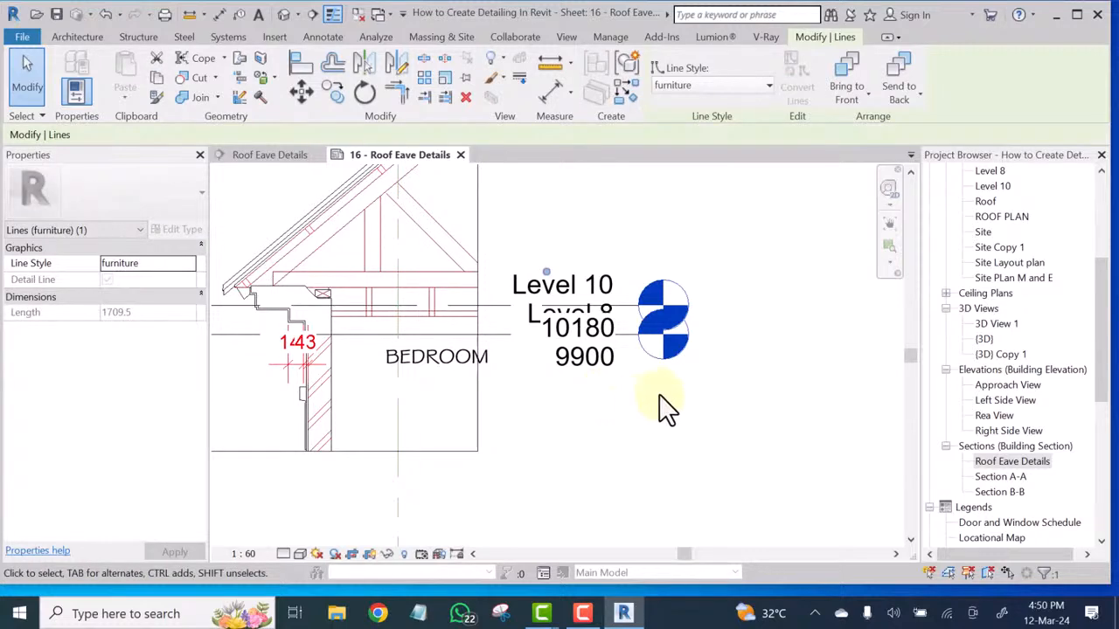
scroll(660, 395, "down", 3)
scroll(660, 394, "down", 2)
key("Escape")
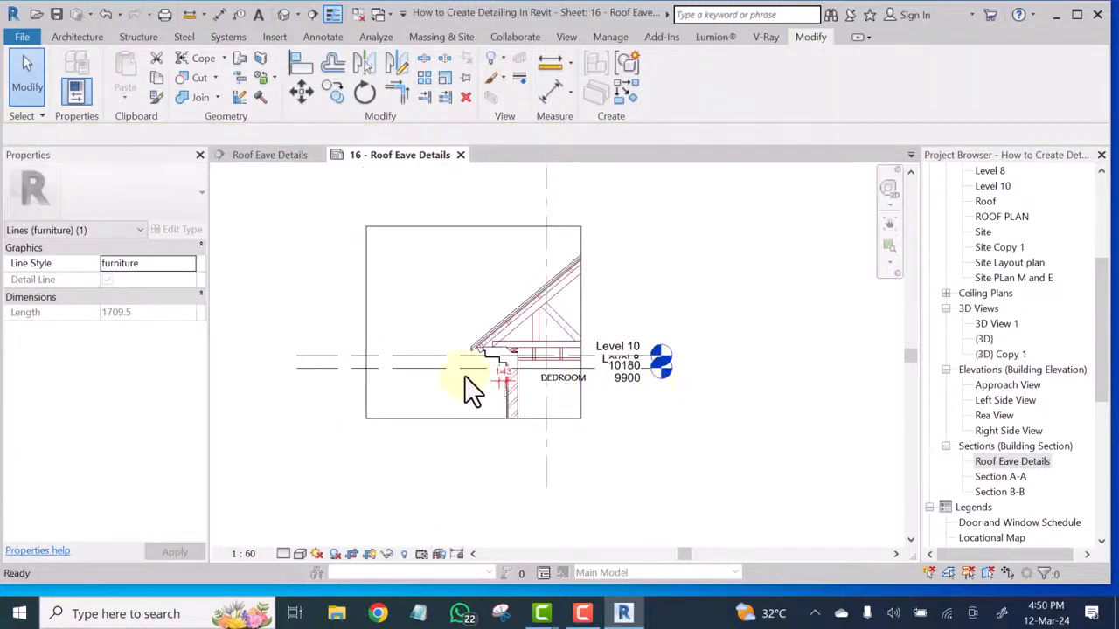
left_click_drag(423, 284, 391, 390)
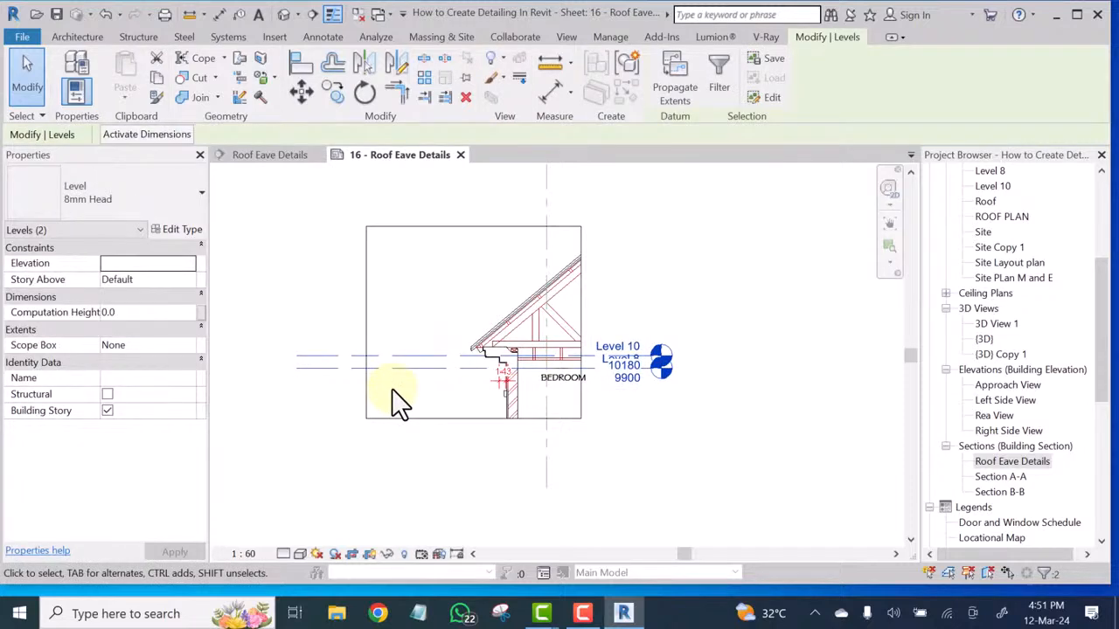
key("e")
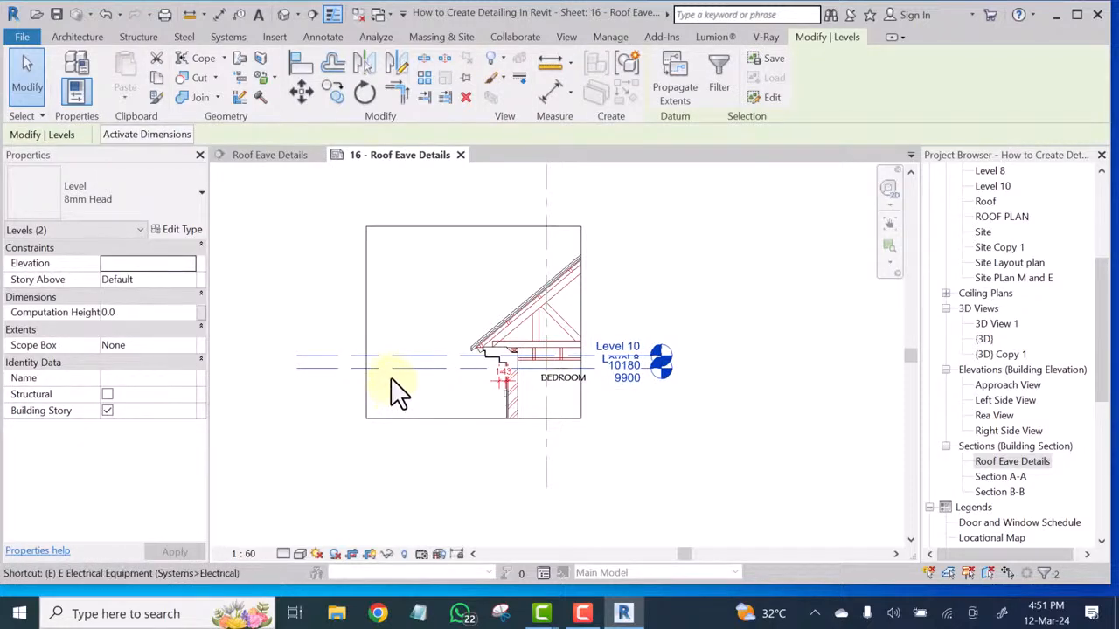
key("h")
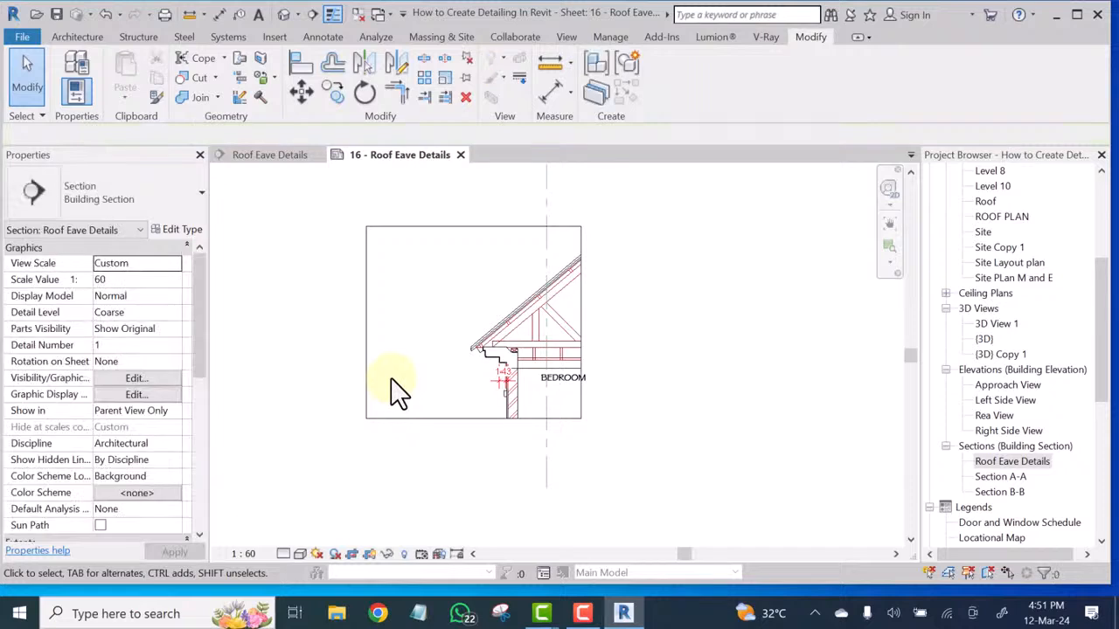
Hide the BEDROOM text note beside the wall in the section view
scroll(409, 383, "up", 1)
scroll(496, 390, "up", 1)
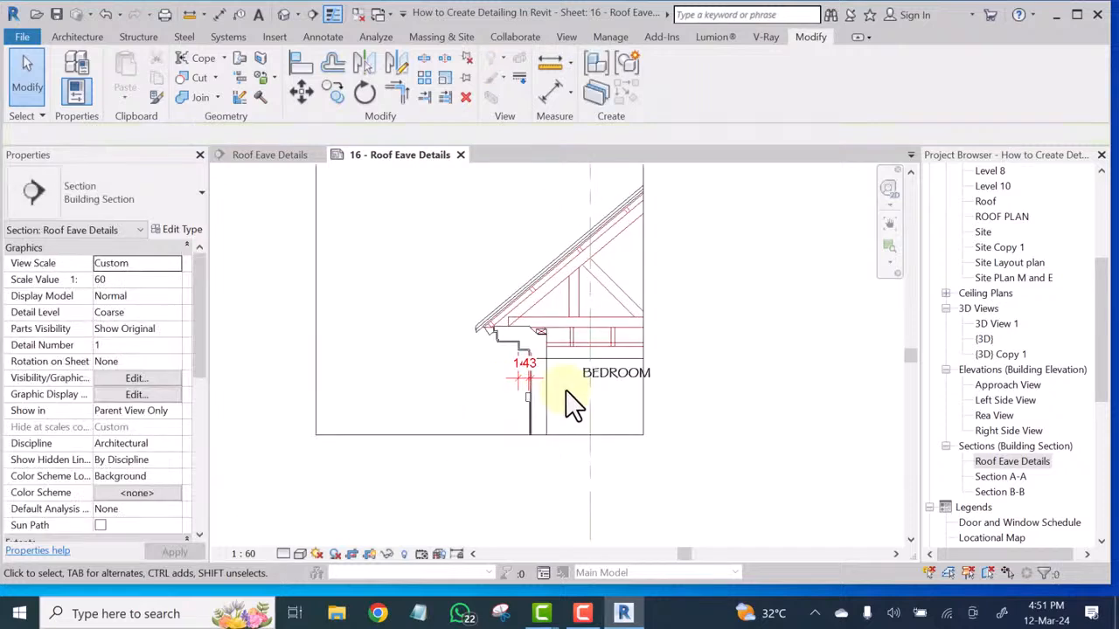
left_click(629, 397)
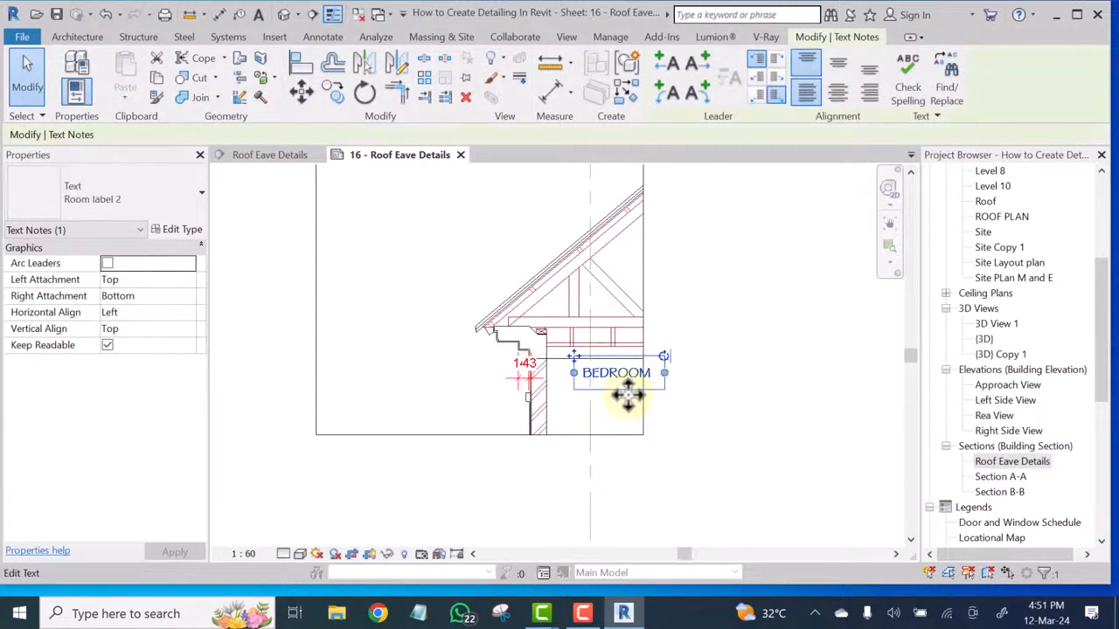
key("e")
key("h")
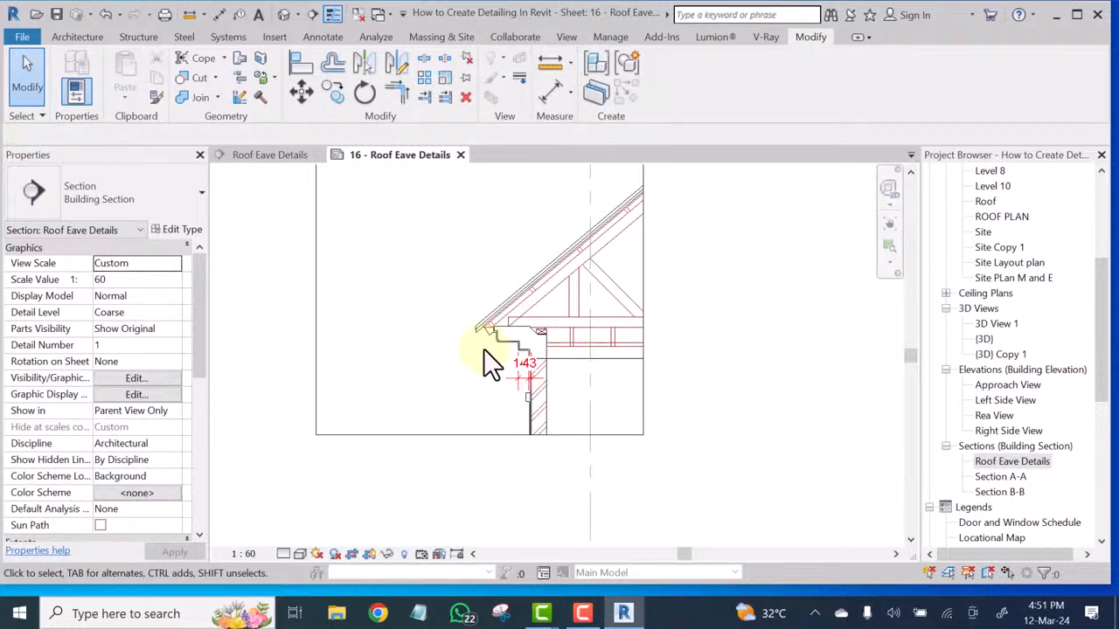
Remove grid line A from the Roof Eave Details section view
scroll(522, 389, "up", 1)
scroll(522, 400, "up", 1)
scroll(508, 359, "down", 6)
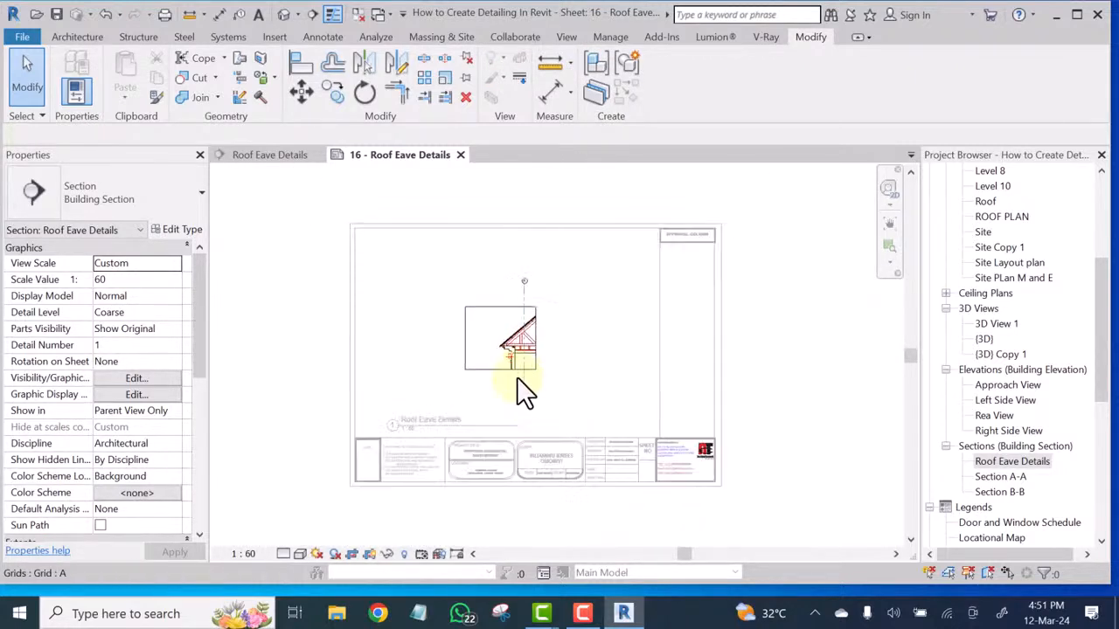
scroll(524, 344, "up", 3)
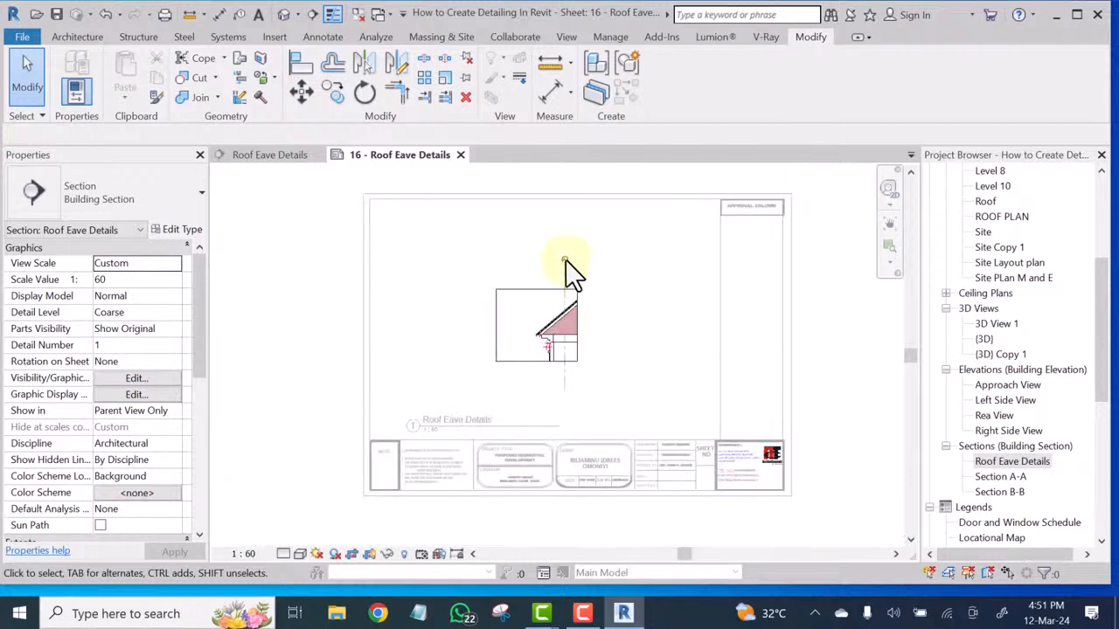
scroll(565, 262, "up", 2)
left_click(557, 288)
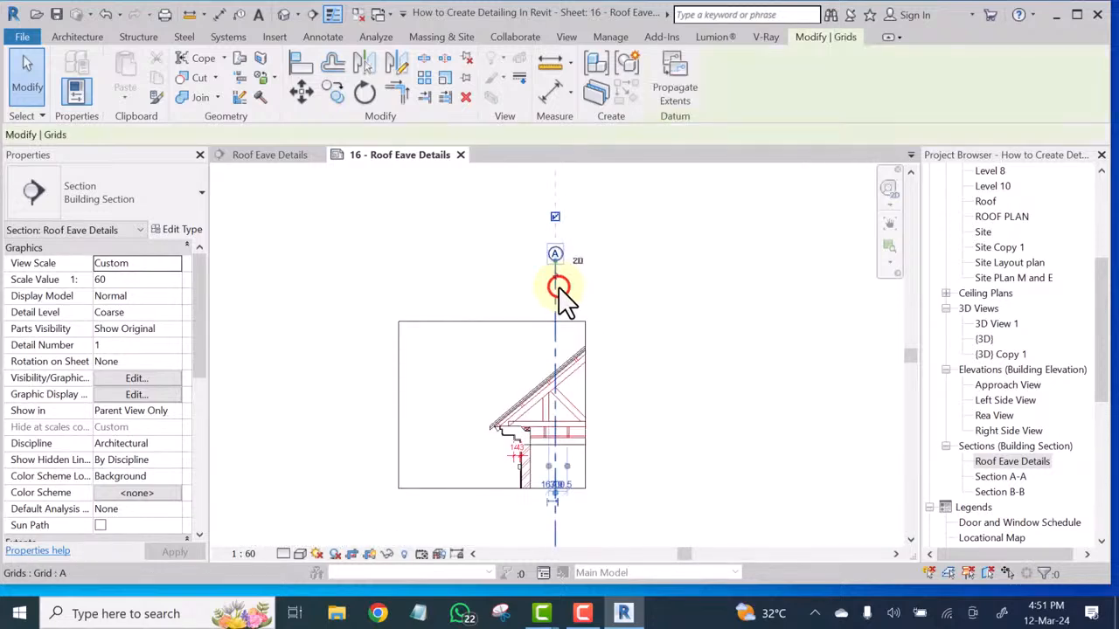
key("Delete")
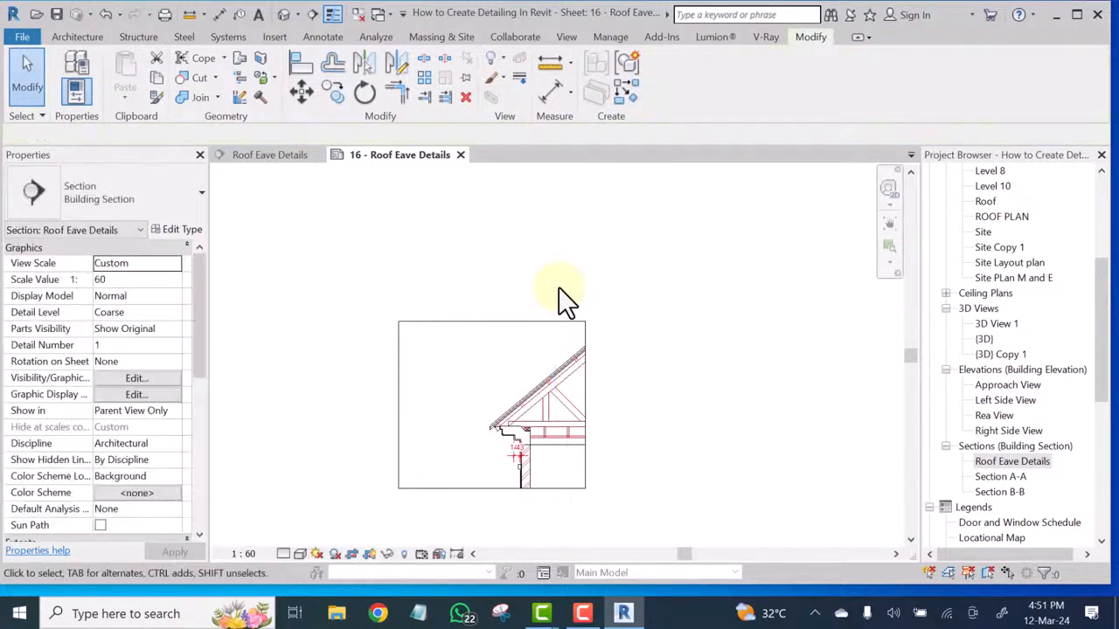
Set the Roof Eave Details view scale to 1 : 20
scroll(528, 298, "down", 2)
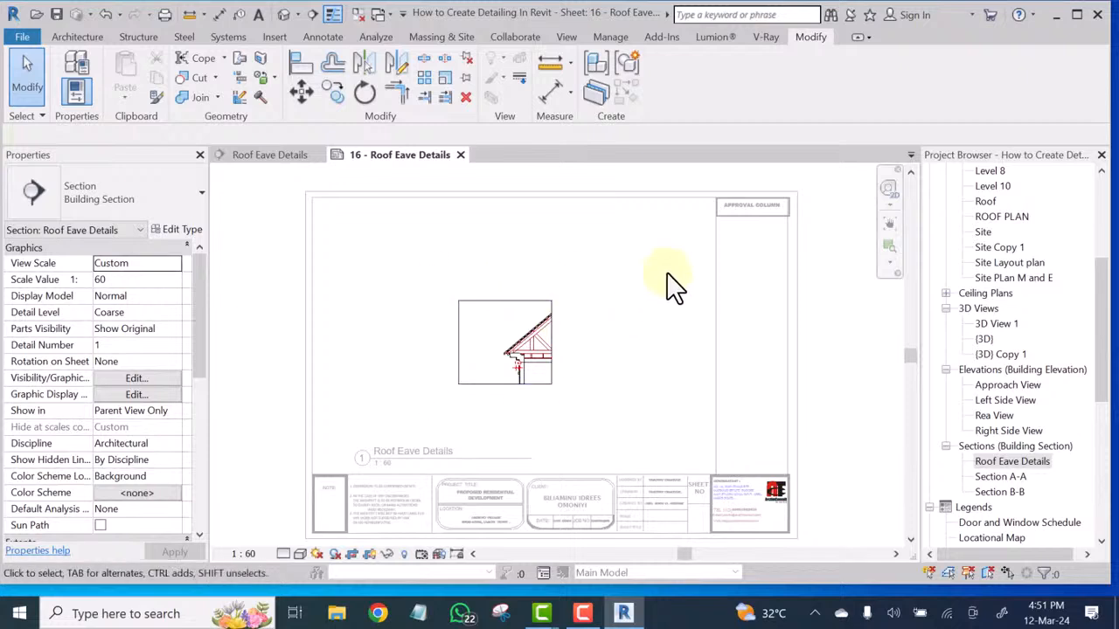
scroll(580, 307, "down", 3)
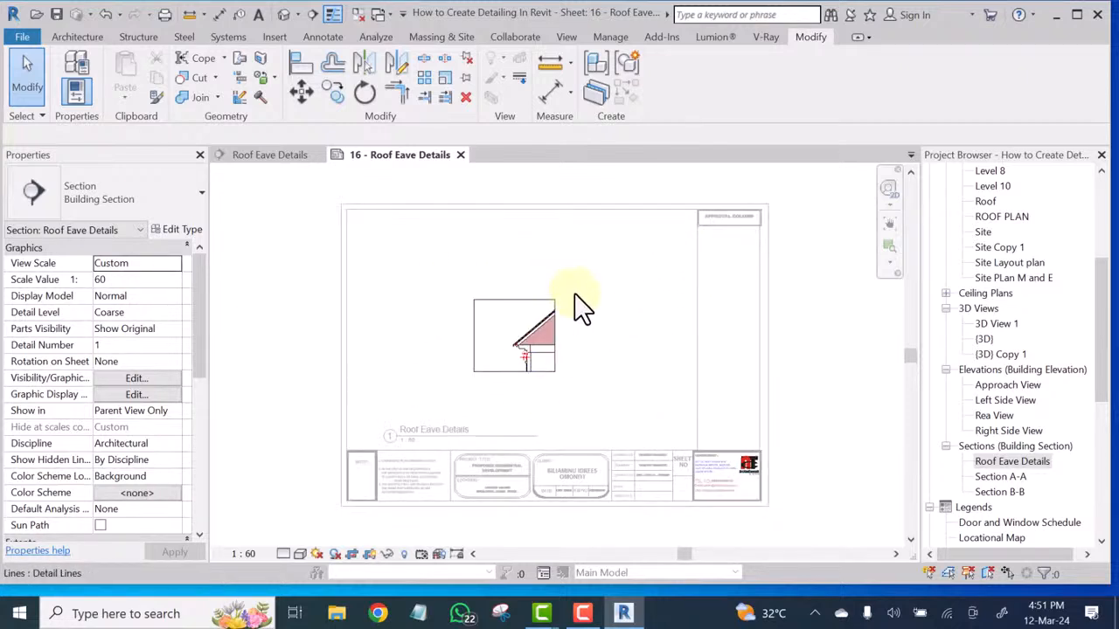
left_click(250, 554)
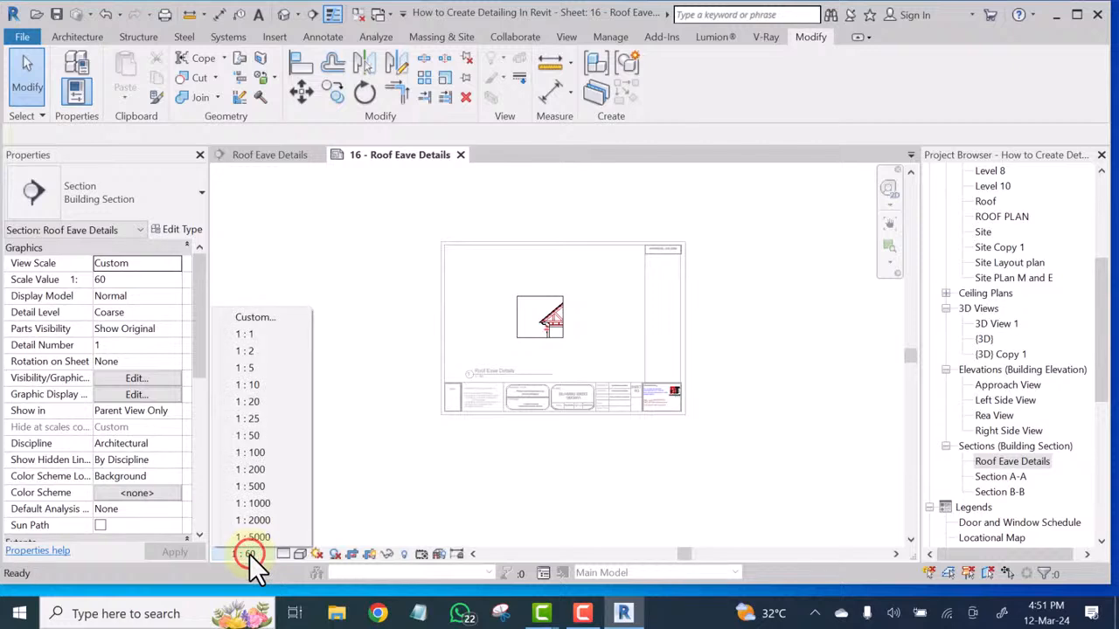
left_click(259, 402)
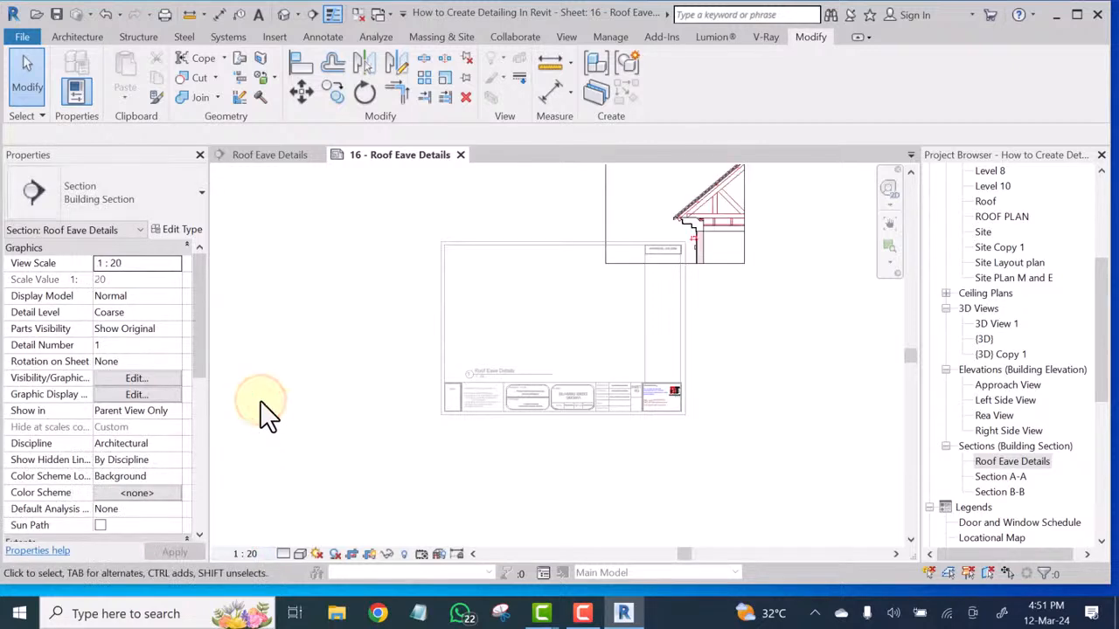
Deactivate the section view and move its enlarged viewport inside the sheet border, above the title block
scroll(554, 434, "down", 4)
scroll(572, 302, "up", 3)
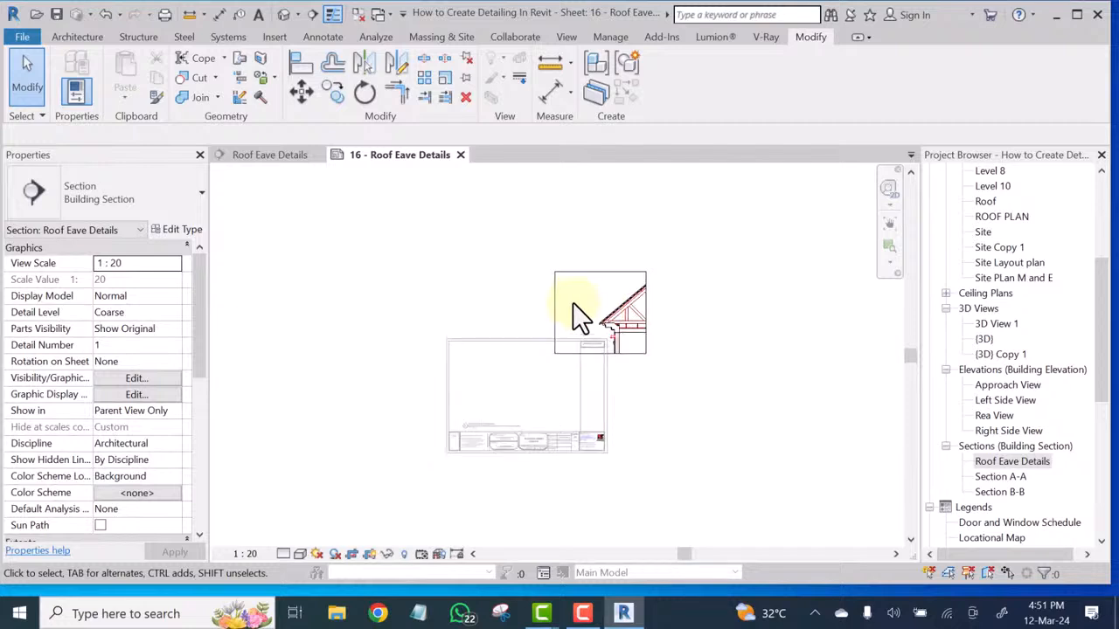
scroll(568, 331, "up", 2)
scroll(684, 306, "down", 2)
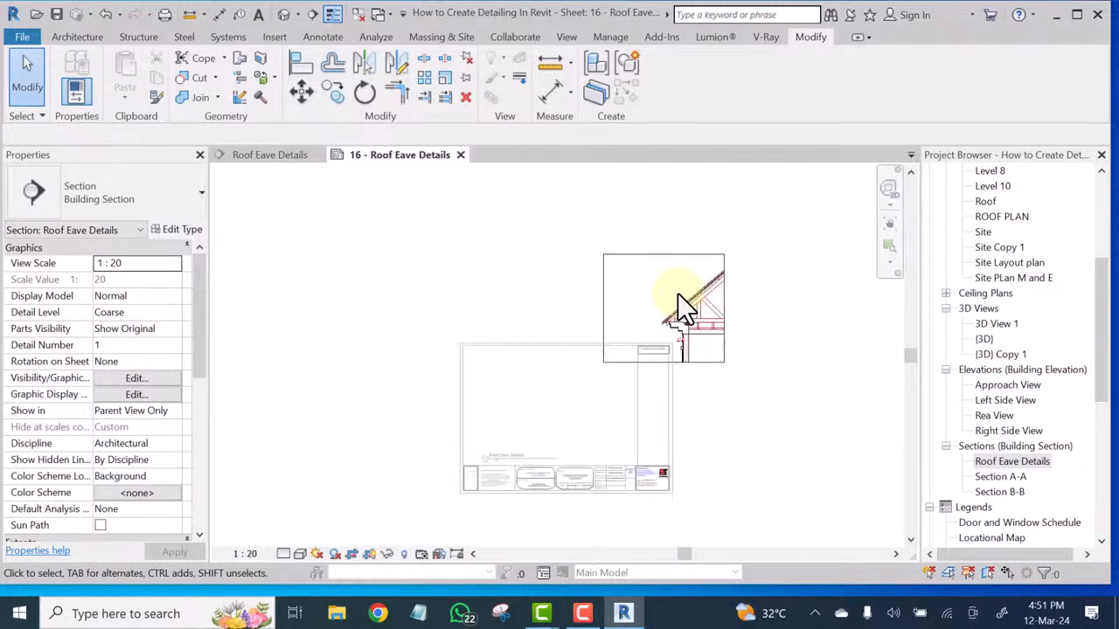
right_click(651, 294)
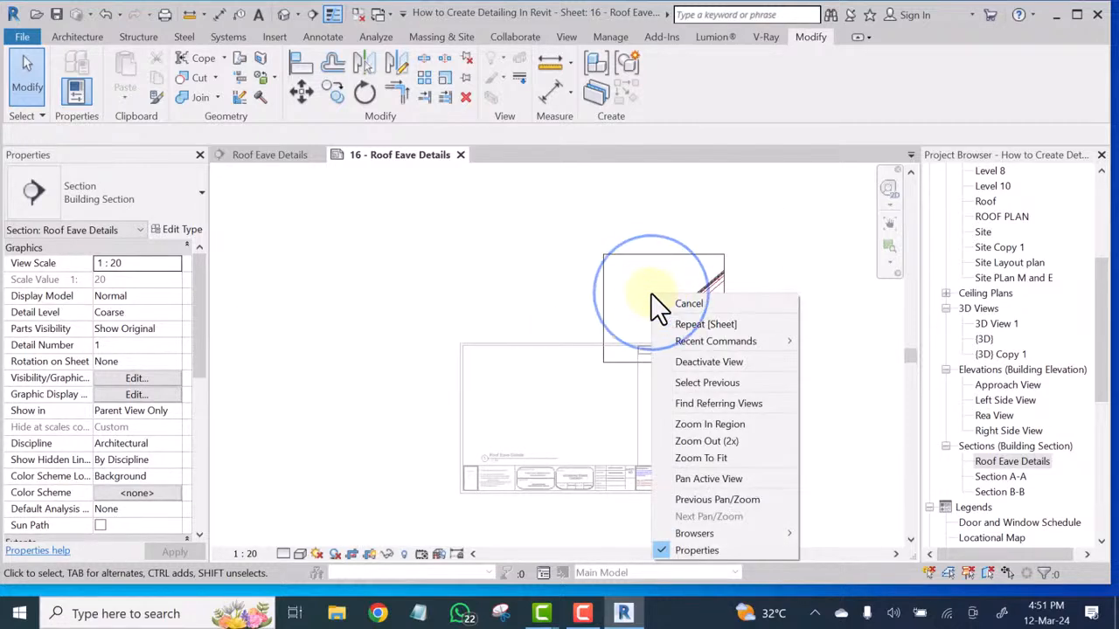
left_click(712, 362)
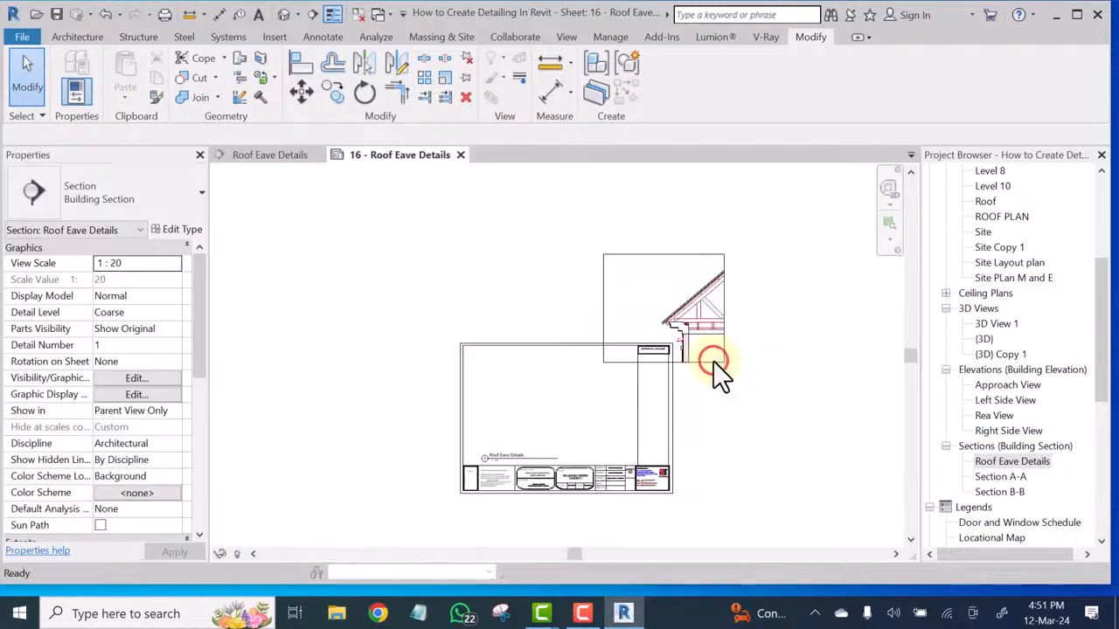
left_click_drag(698, 353, 608, 424)
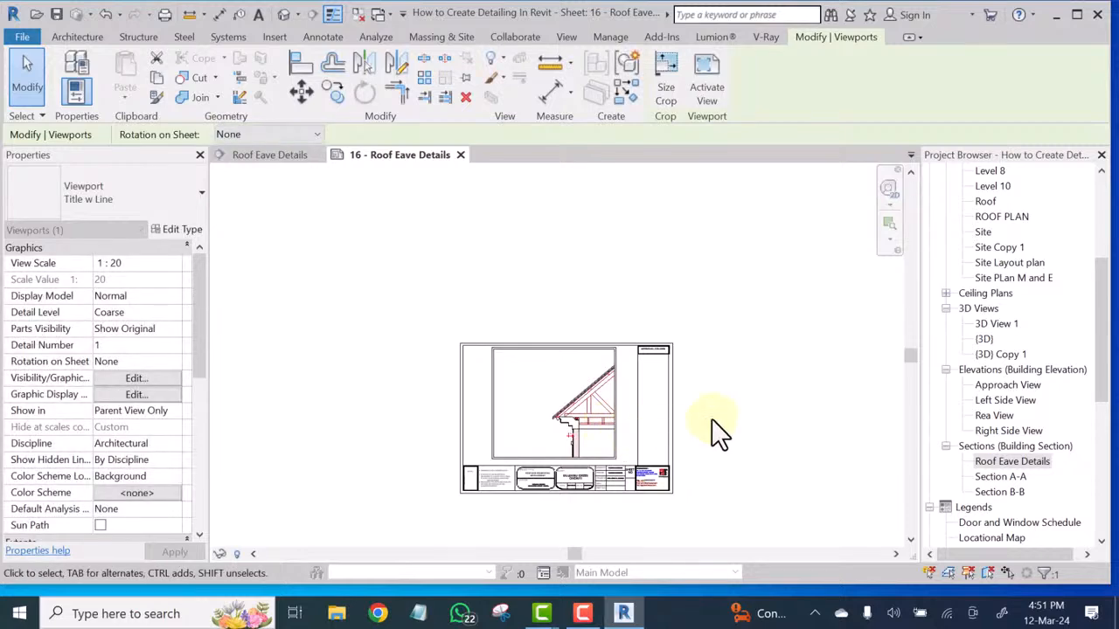
Reactivate the Roof Eave Details viewport and pull the left crop edge inward, closer to the eave
middle_click_drag(749, 399, 722, 322)
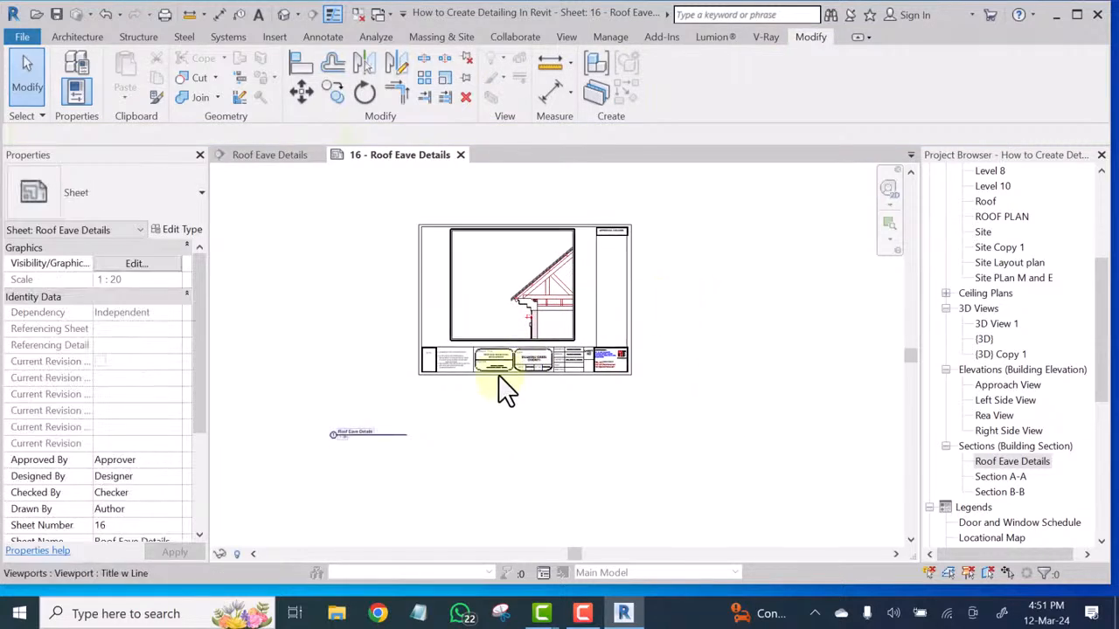
scroll(528, 300, "up", 5)
scroll(532, 299, "up", 6)
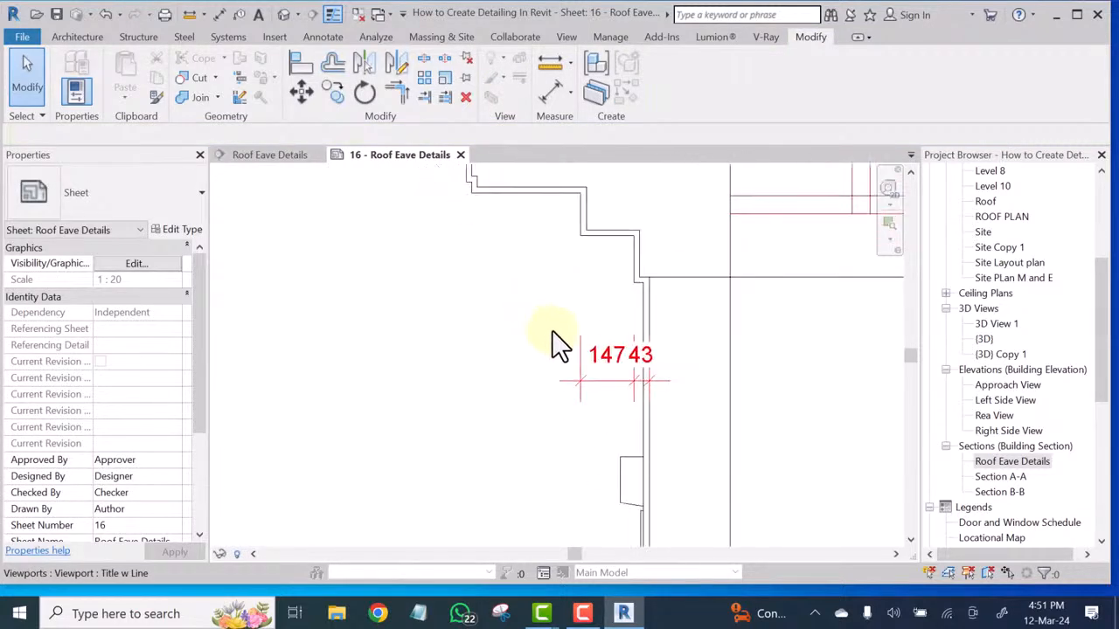
scroll(622, 428, "down", 6)
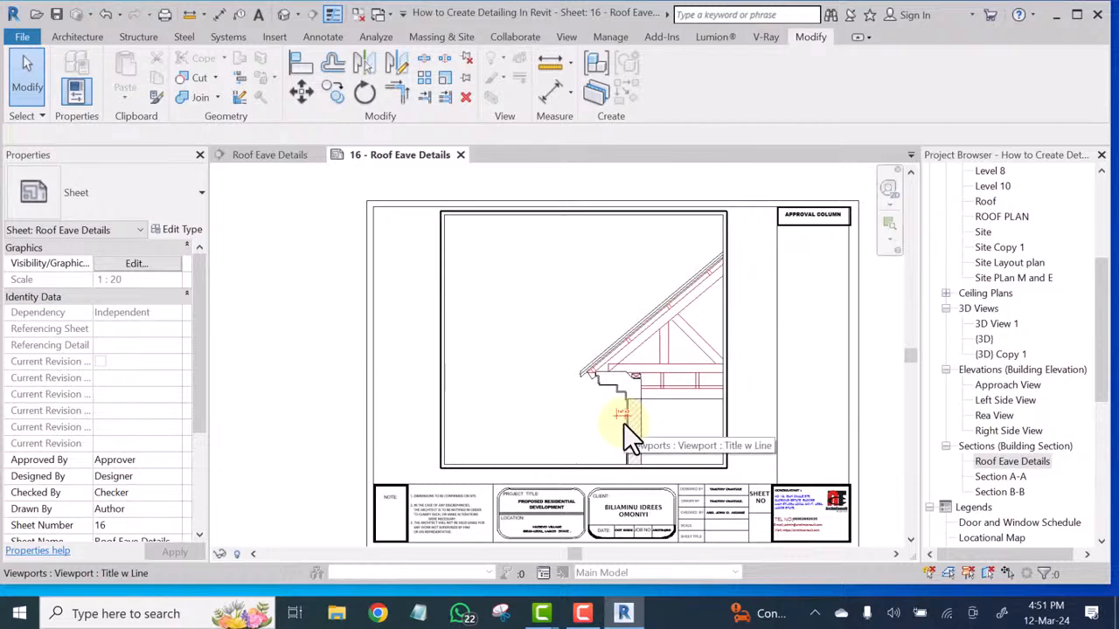
scroll(626, 414, "down", 4)
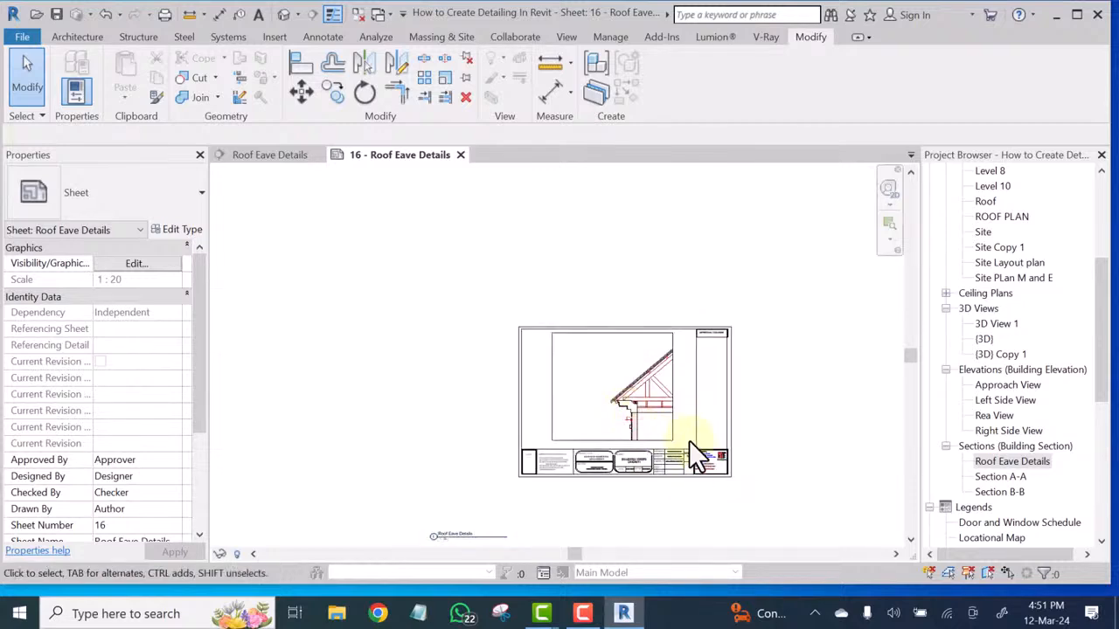
double_click(564, 395)
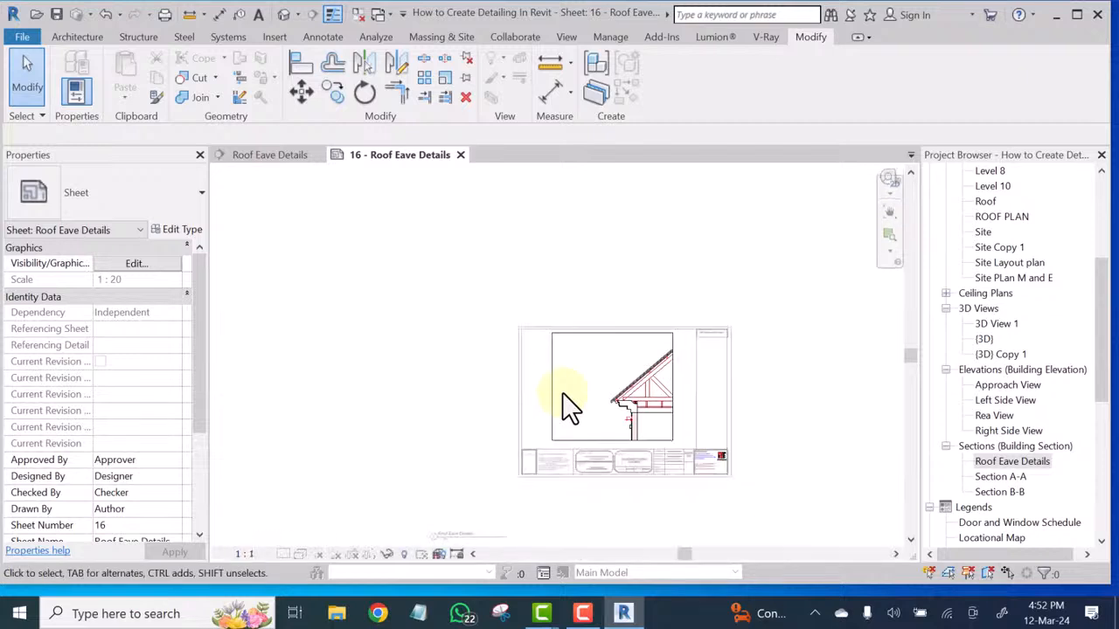
scroll(553, 394, "up", 2)
left_click(554, 395)
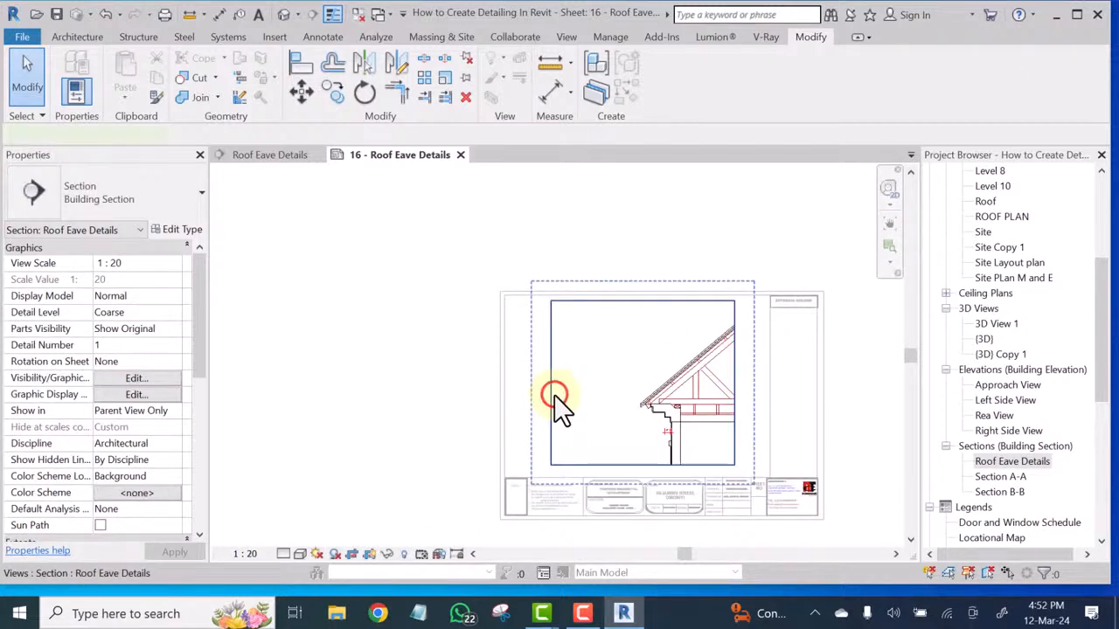
left_click_drag(552, 380, 577, 385)
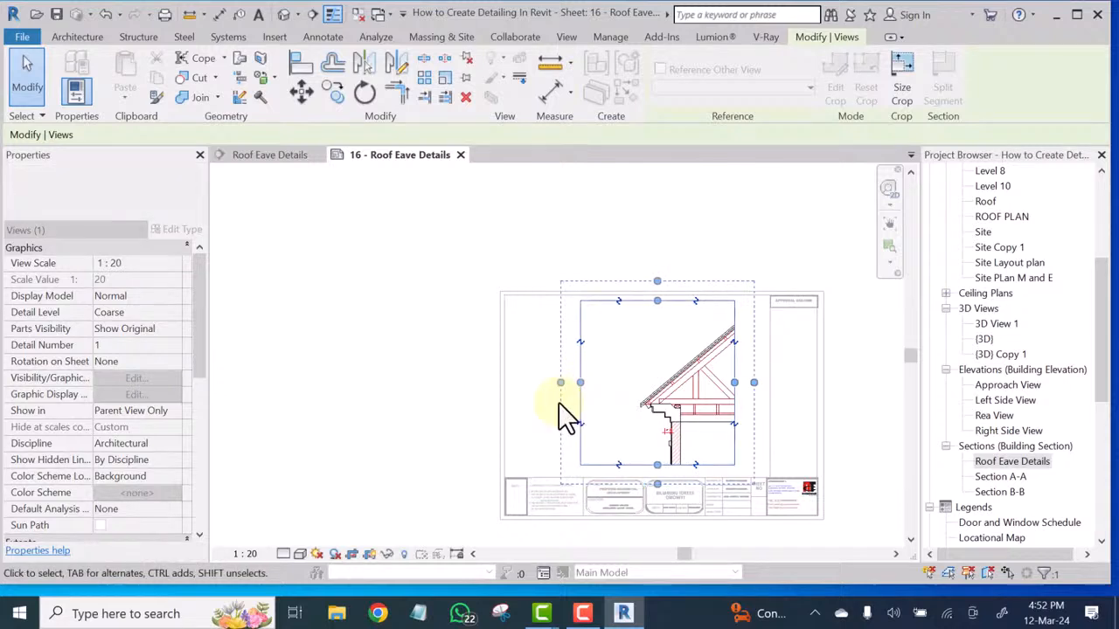
left_click(387, 400)
Lower the top crop edge to just above the roof slope and deactivate the view
scroll(389, 389, "down", 3)
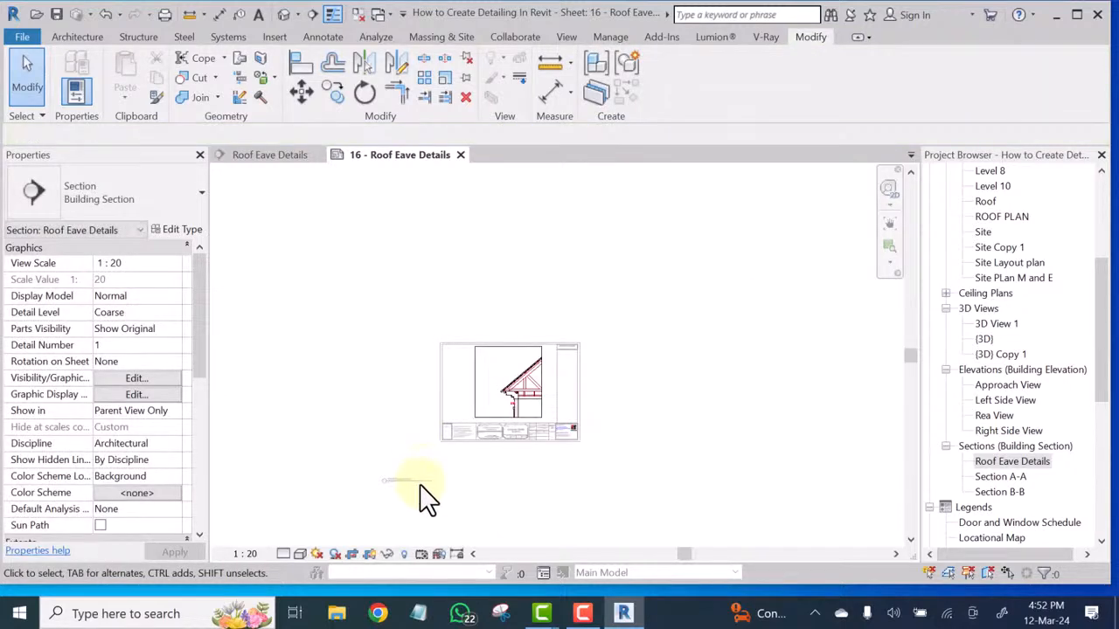
scroll(506, 380, "up", 3)
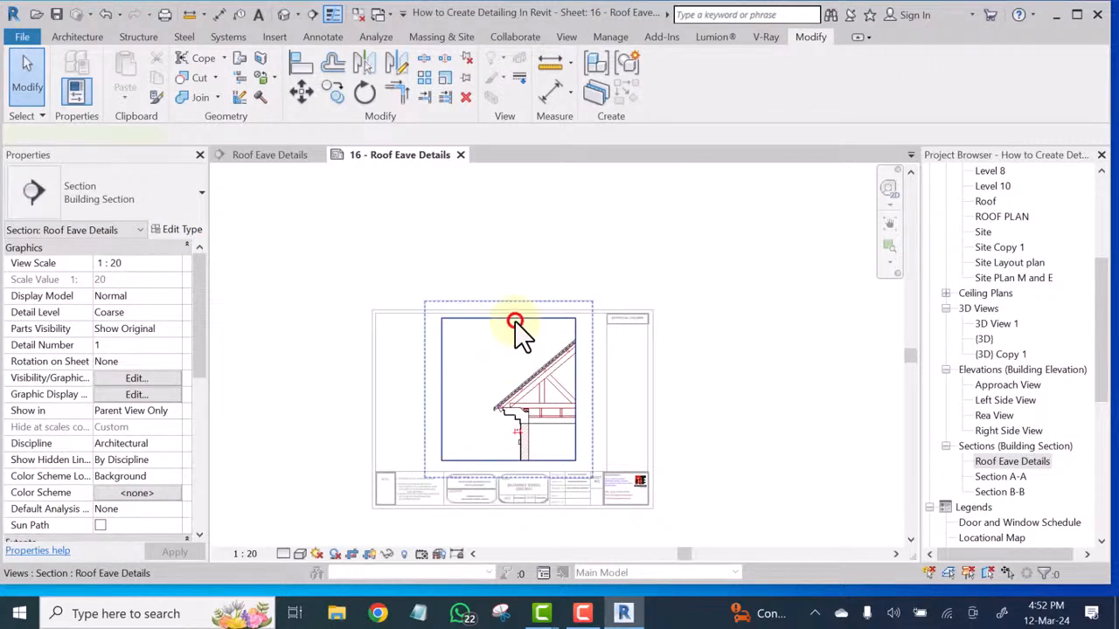
left_click(516, 324)
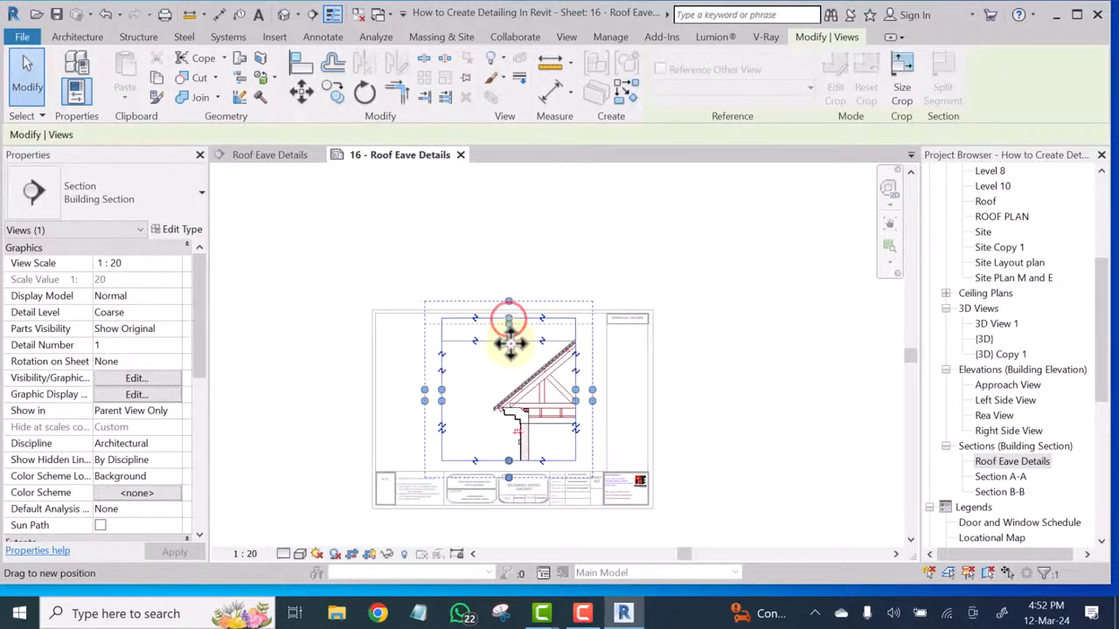
left_click_drag(510, 342, 511, 363)
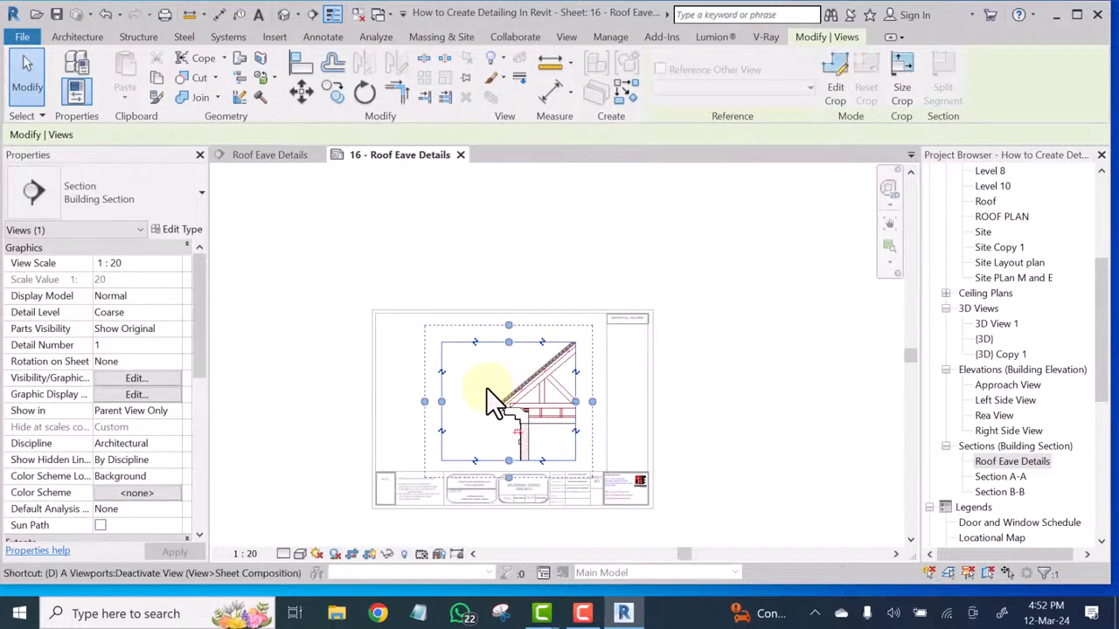
key("Escape")
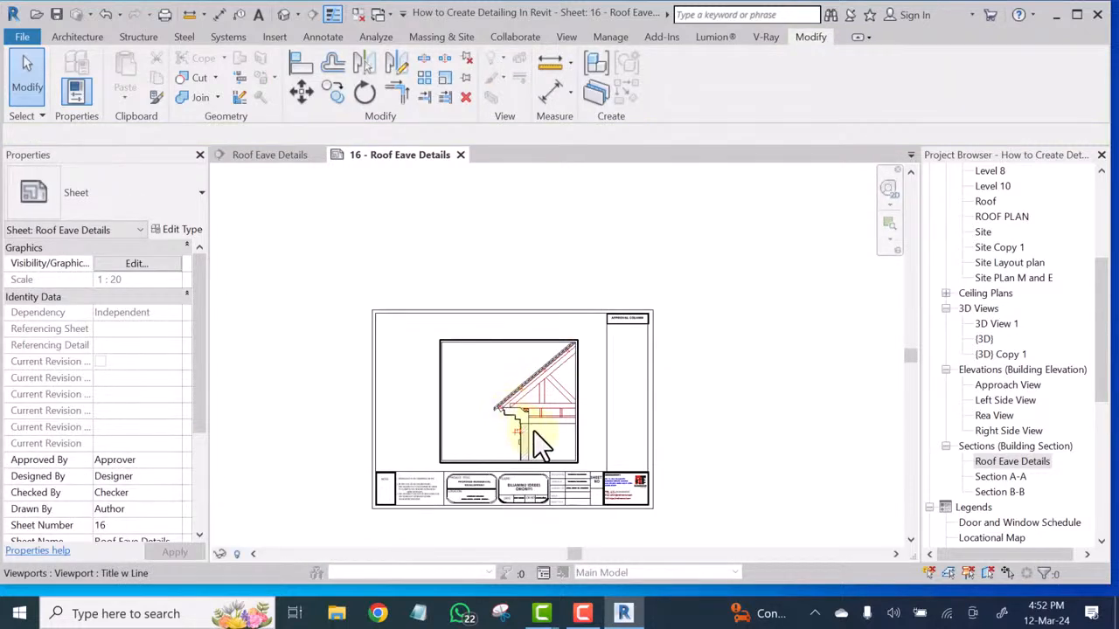
Nudge the Roof Eave Details viewport upward on the sheet to leave more space above the title block
left_click(532, 427)
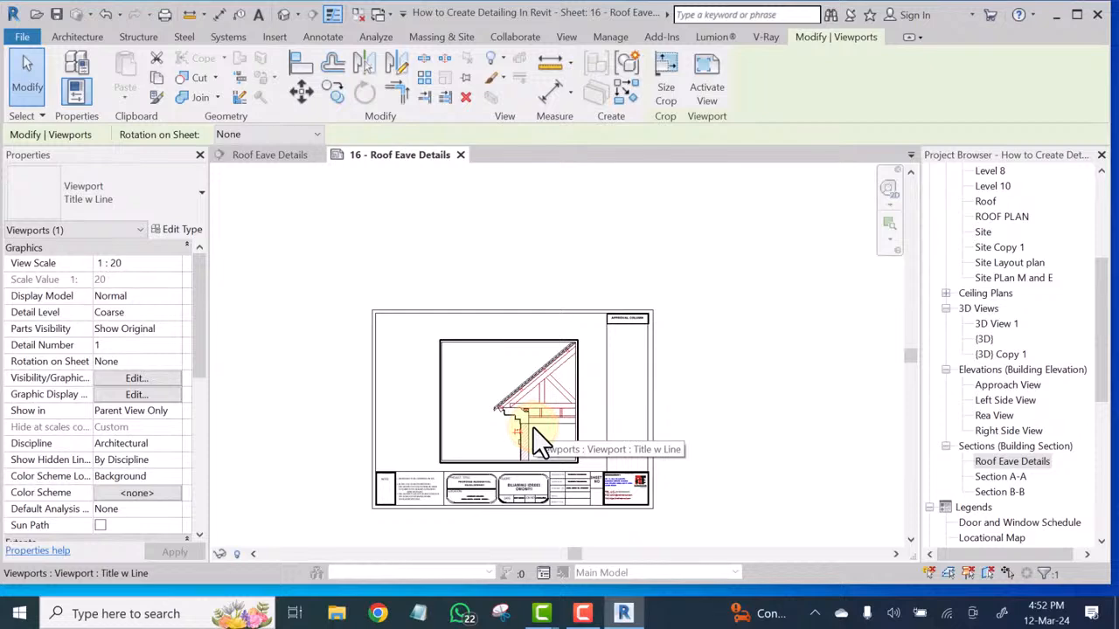
key("Up")
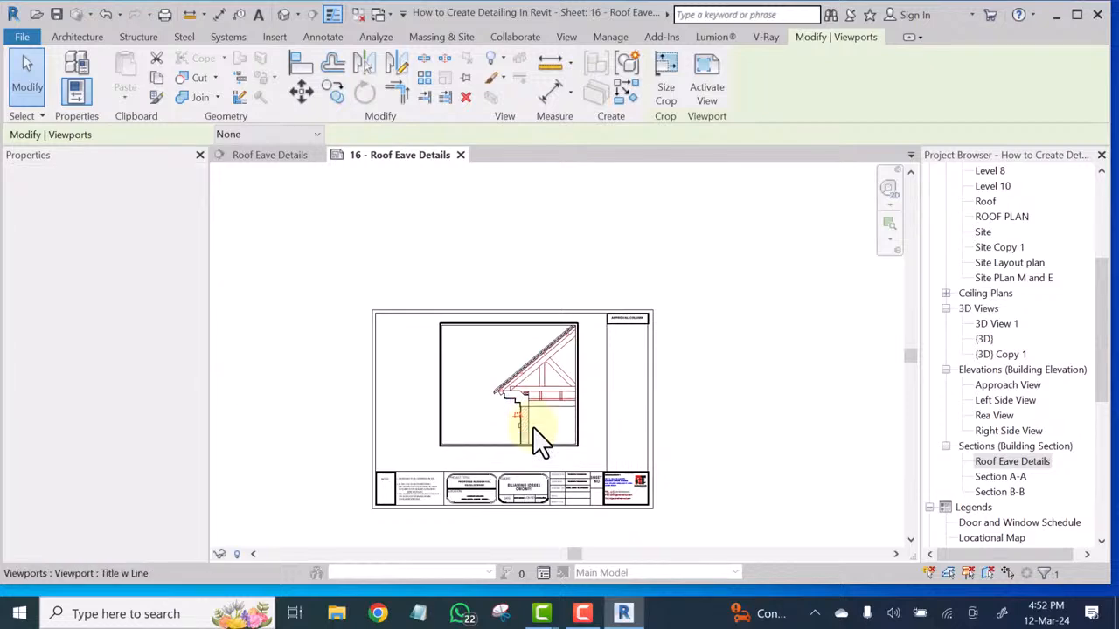
left_click(515, 248)
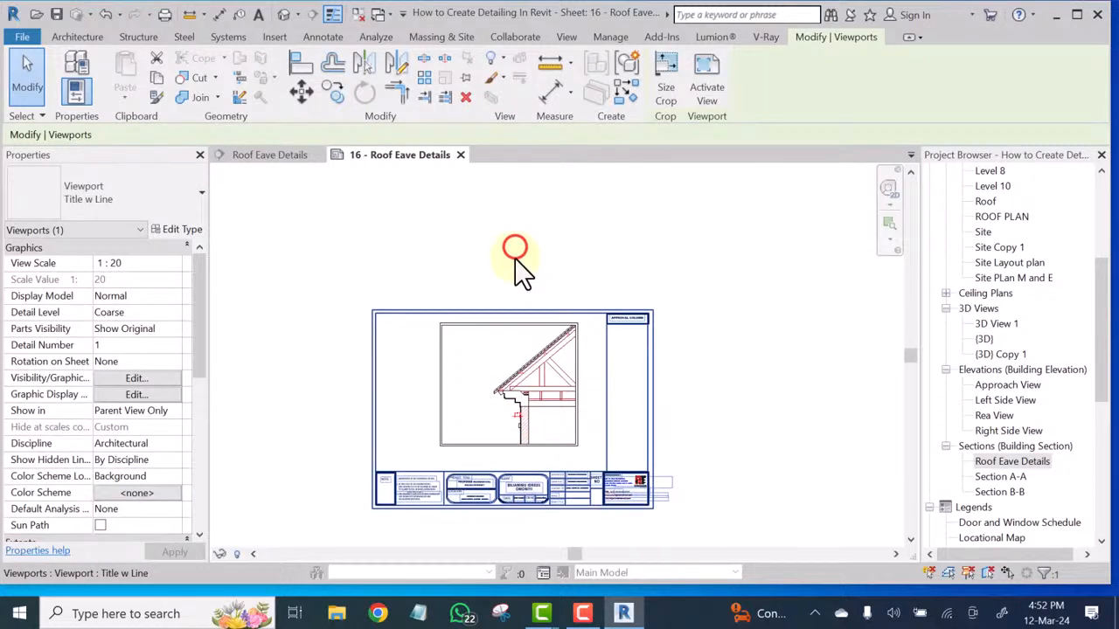
scroll(502, 352, "up", 3)
right_click(494, 346)
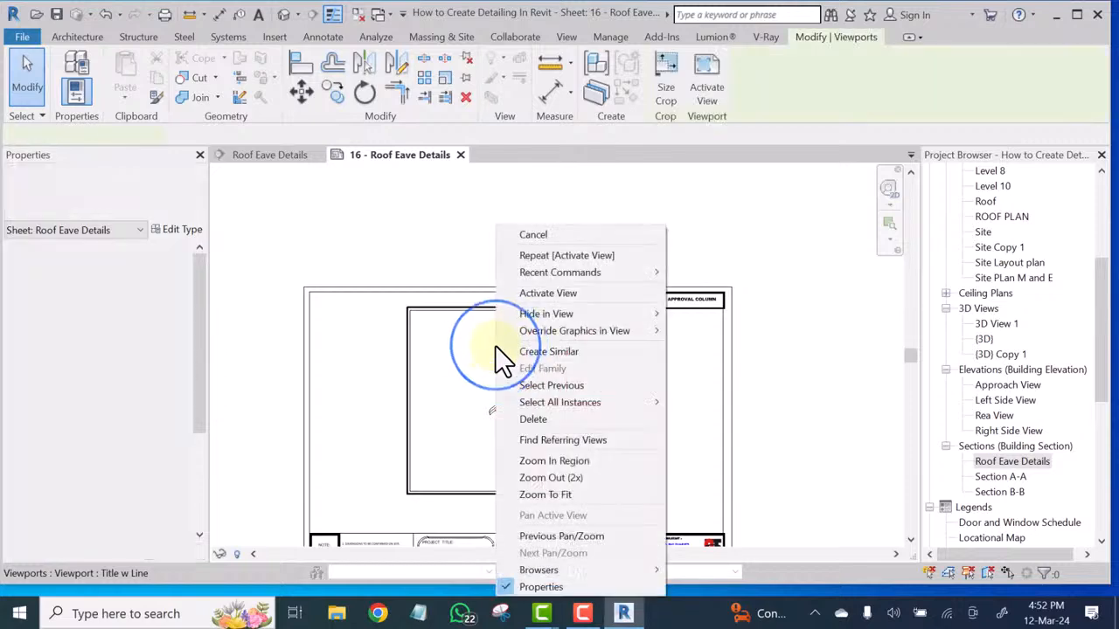
left_click(548, 293)
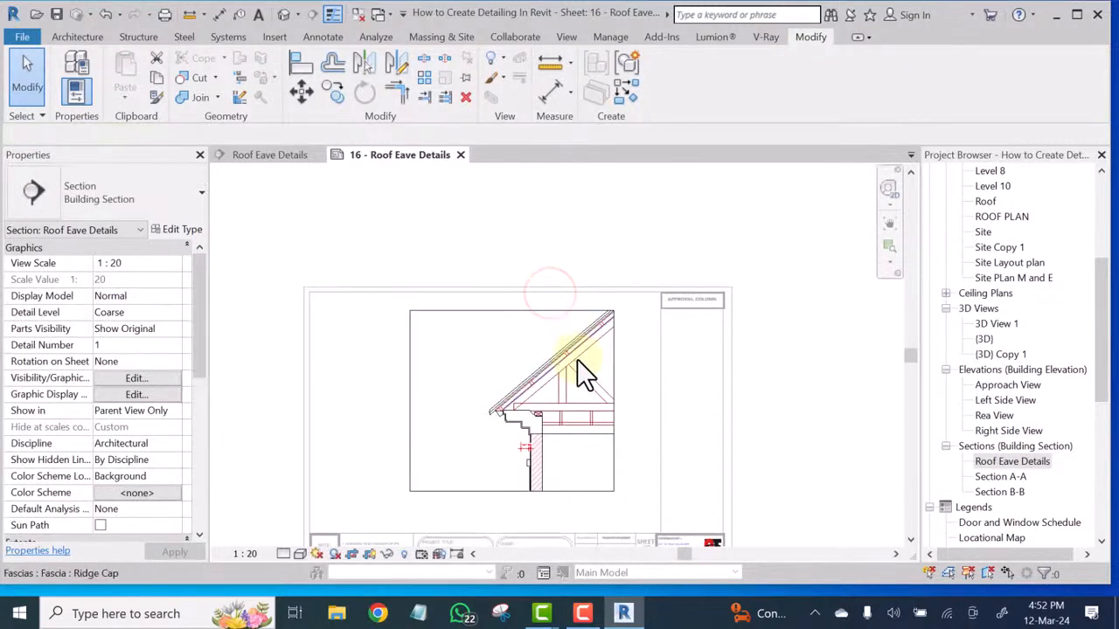
right_click(485, 339)
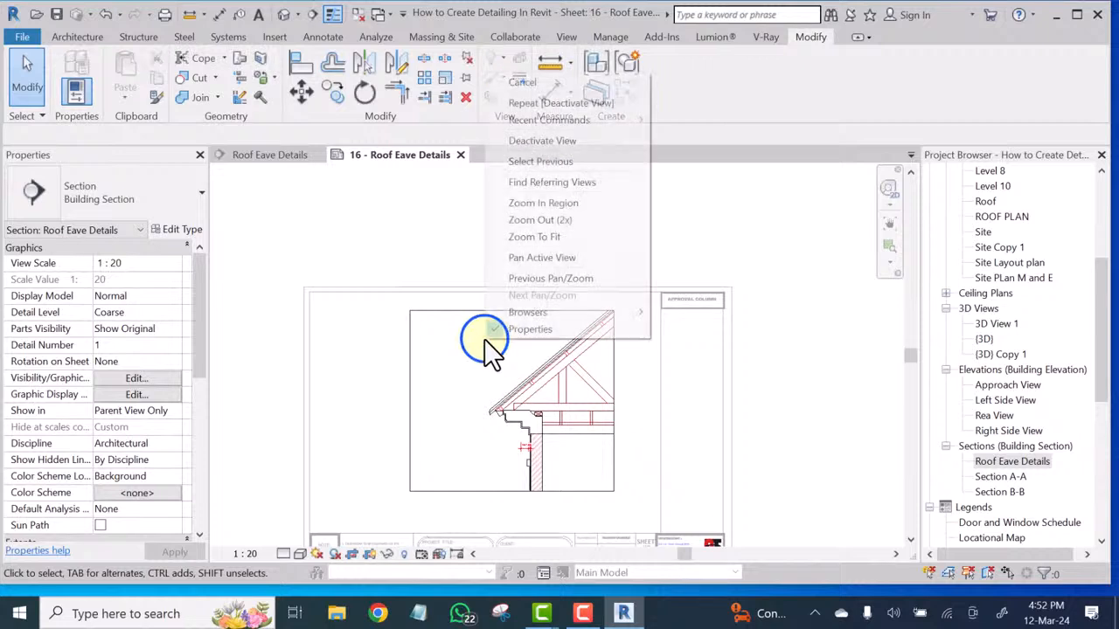
left_click(535, 140)
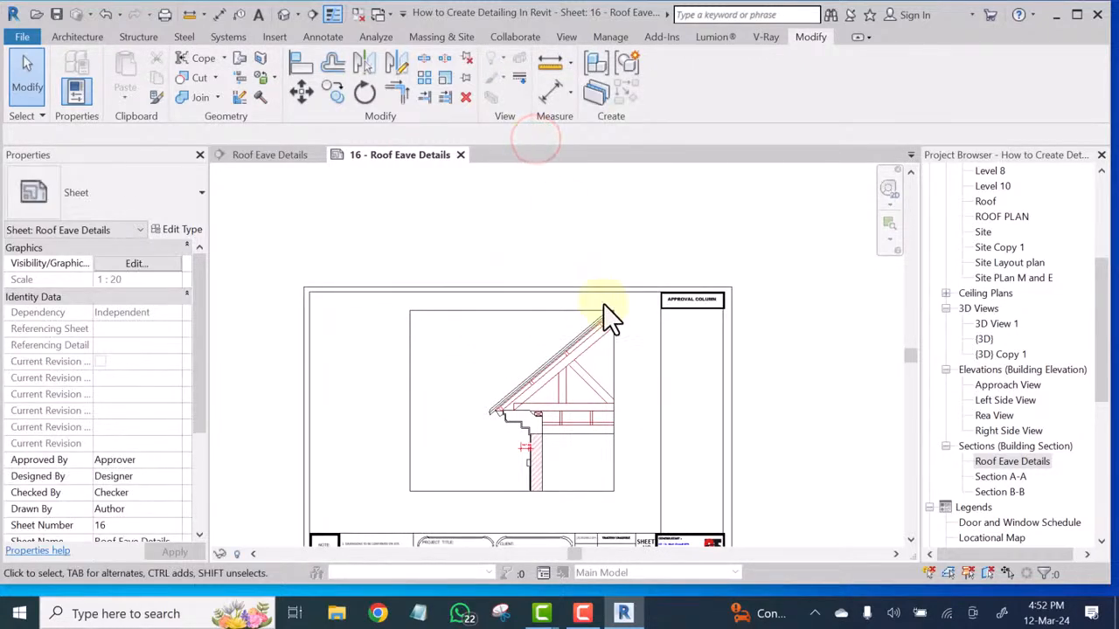
Move the Roof Eave Details view title inside the sheet border, between the viewport and the title block
scroll(664, 410, "down", 2)
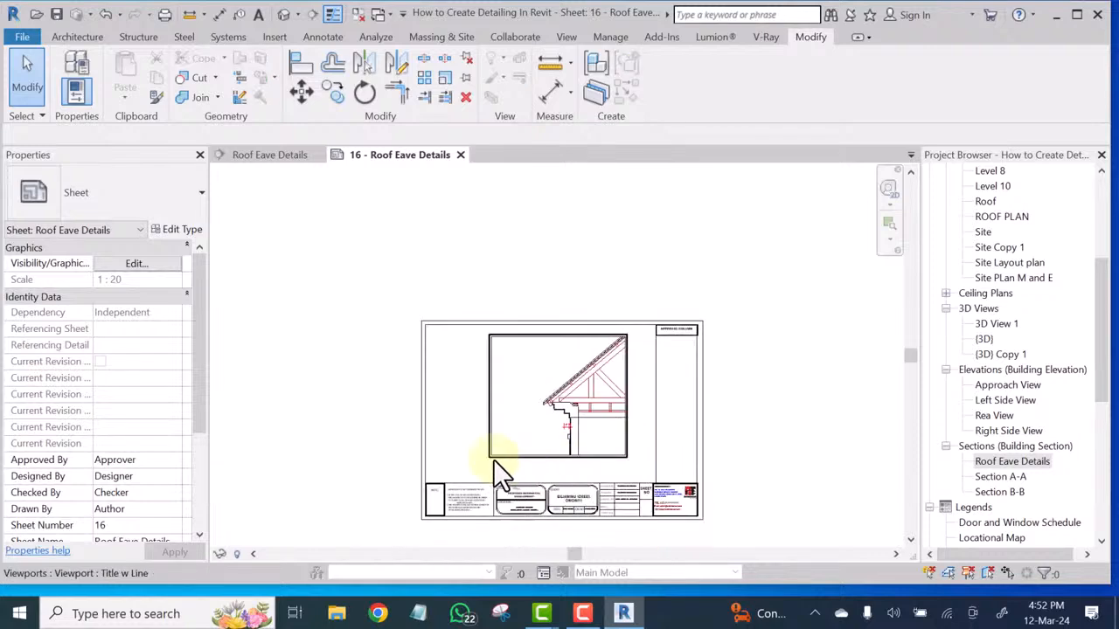
scroll(493, 459, "up", 6)
scroll(589, 420, "down", 2)
middle_click(579, 408)
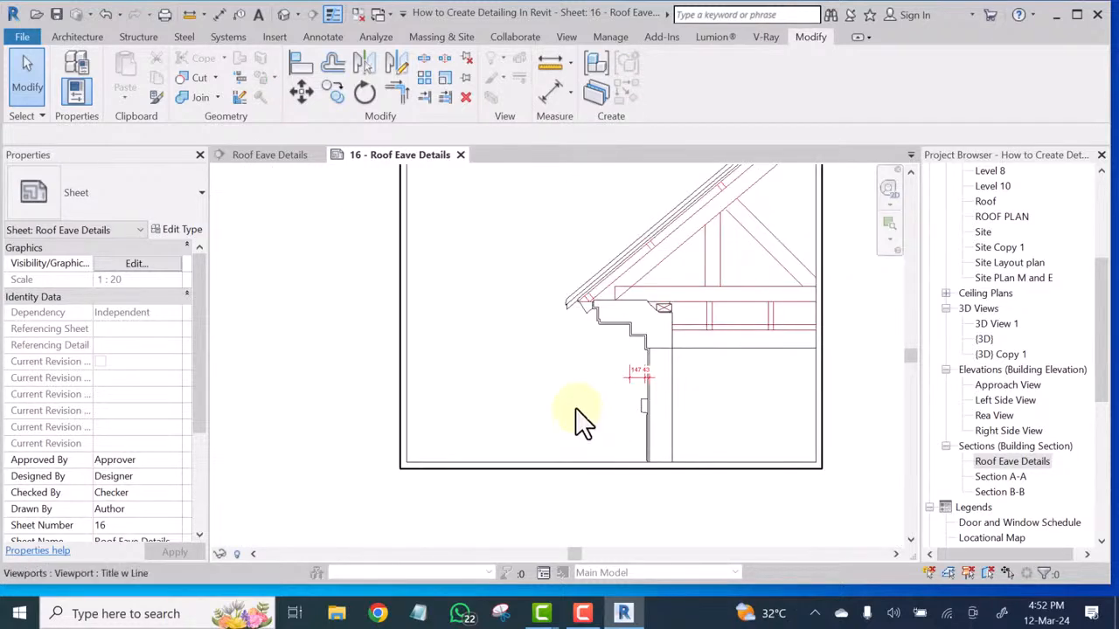
scroll(575, 407, "down", 5)
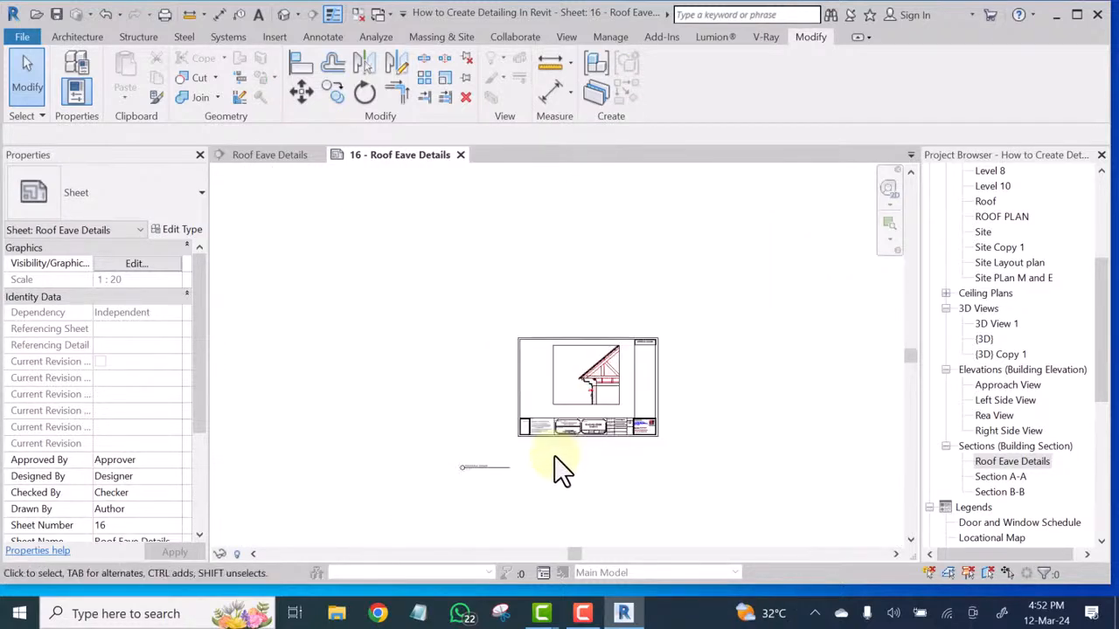
scroll(554, 457, "up", 3)
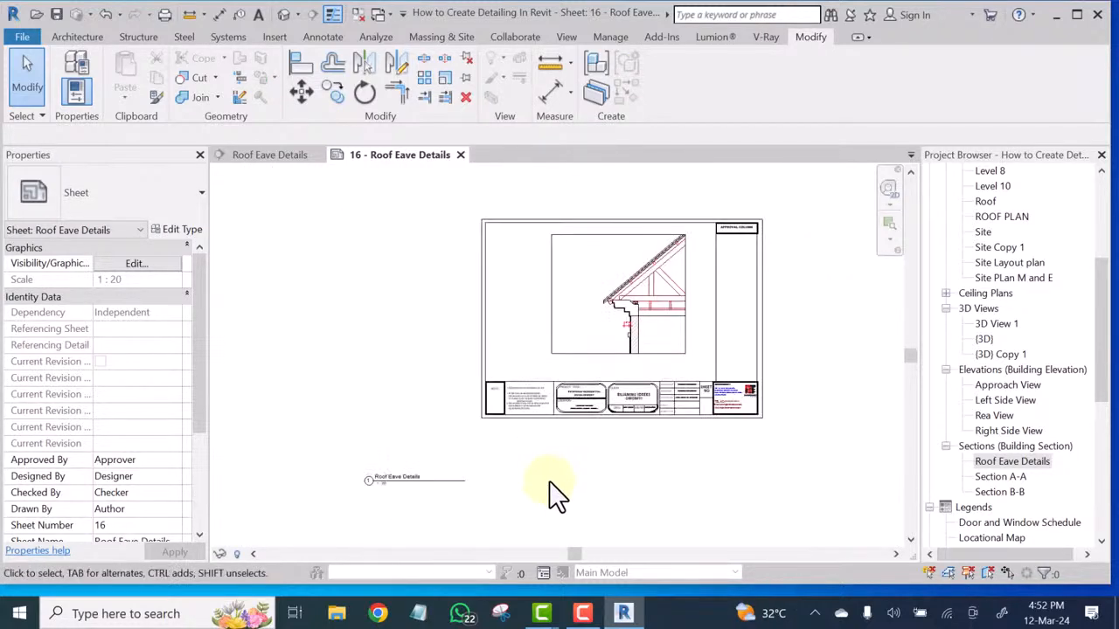
left_click(396, 473)
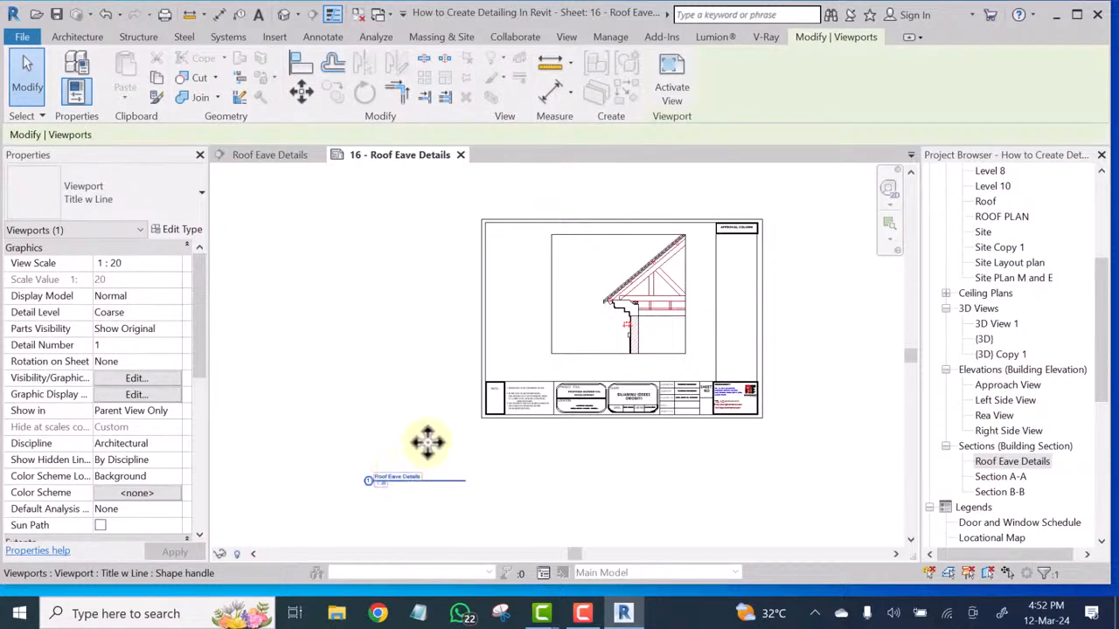
left_click_drag(536, 368, 527, 366)
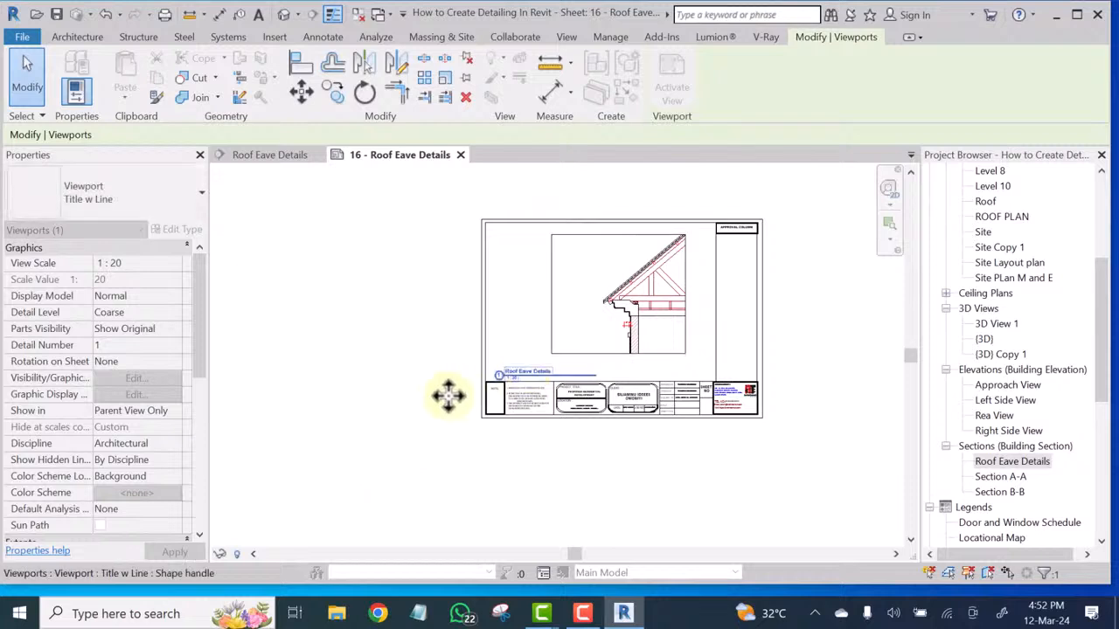
left_click(420, 395)
Inspect the overlapping dimension texts beside the wall on the sheet and open the Roof Eave Details section view
scroll(666, 313, "up", 6)
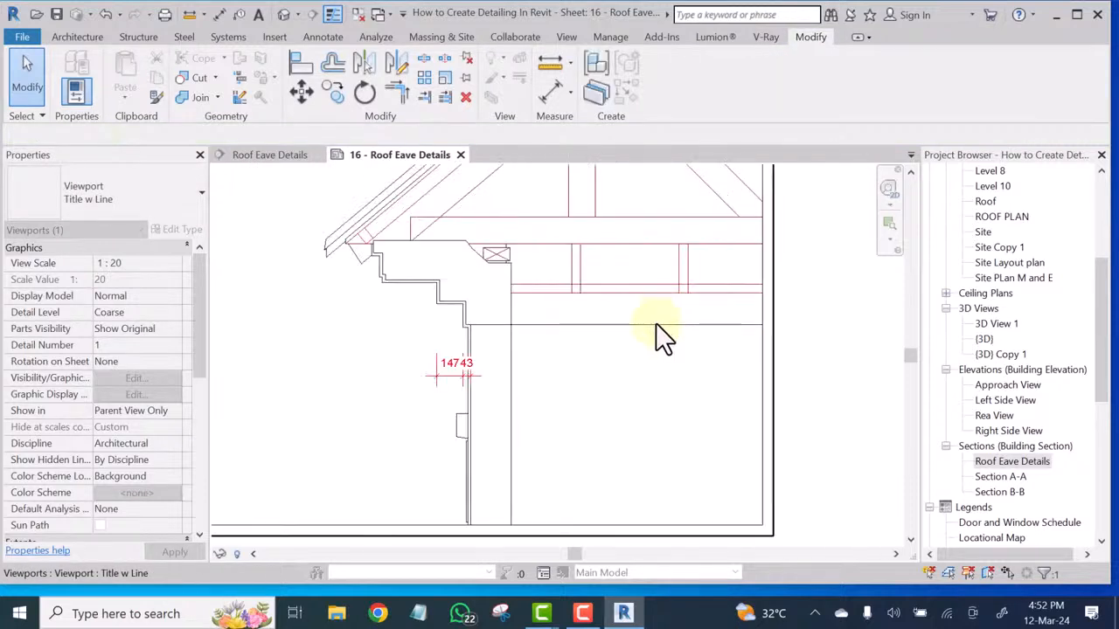
scroll(680, 437, "down", 3)
scroll(570, 411, "up", 5)
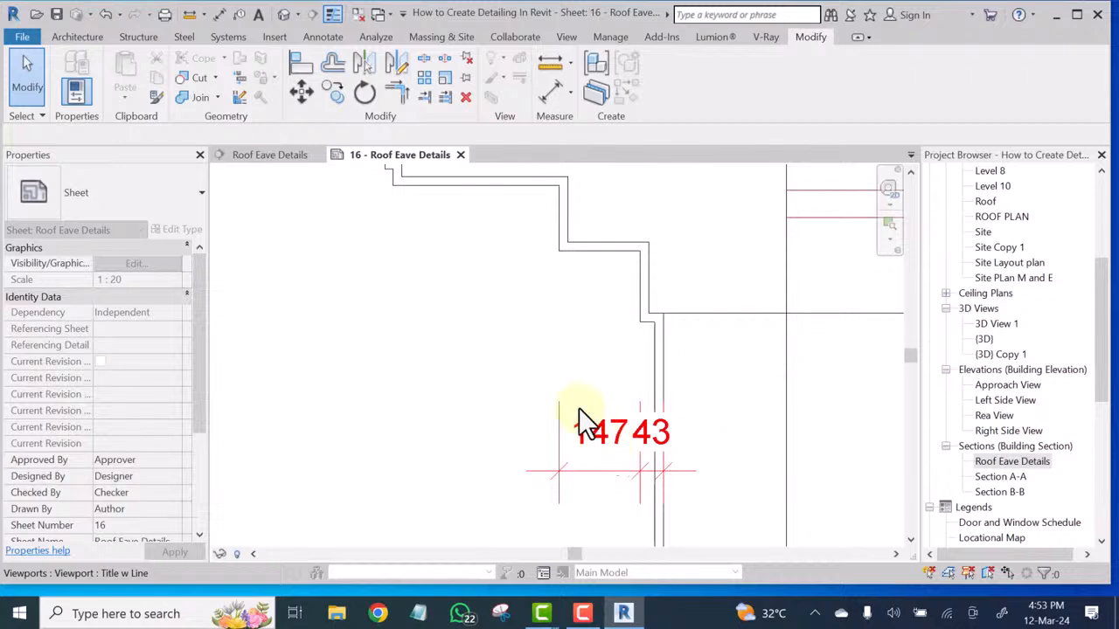
scroll(578, 409, "down", 5)
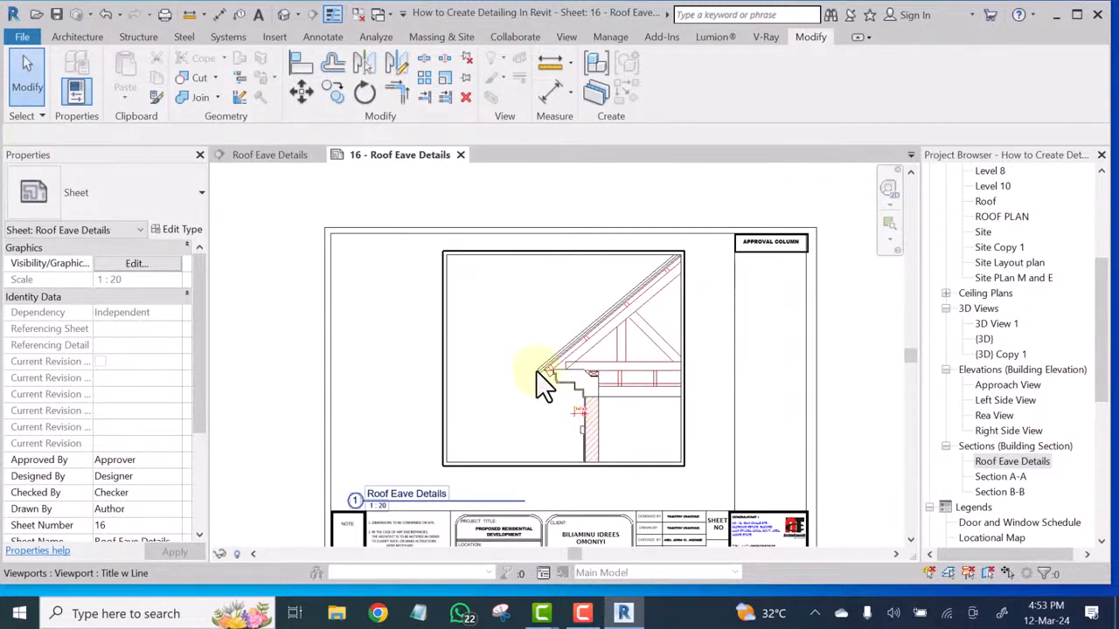
right_click(513, 318)
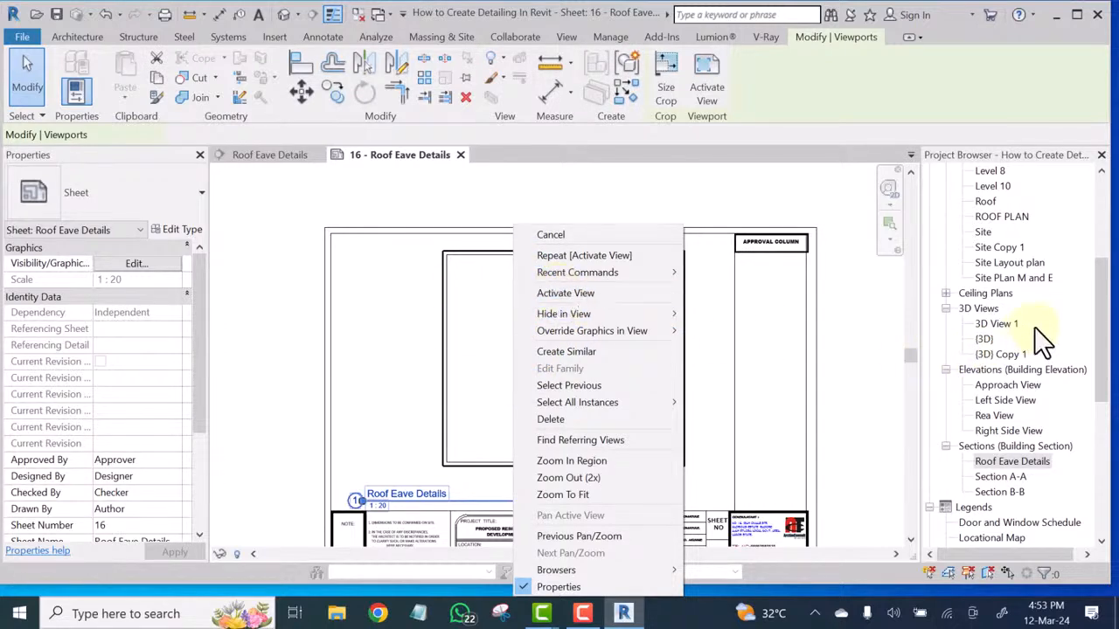
left_click_drag(1103, 343, 1102, 378)
left_click(1041, 370)
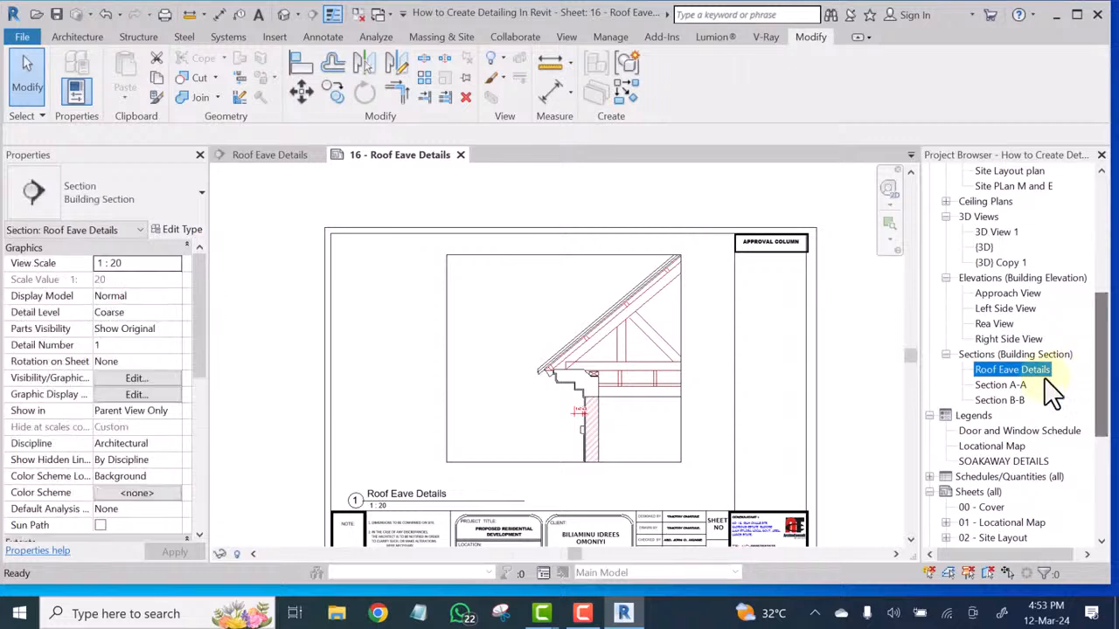
double_click(1000, 369)
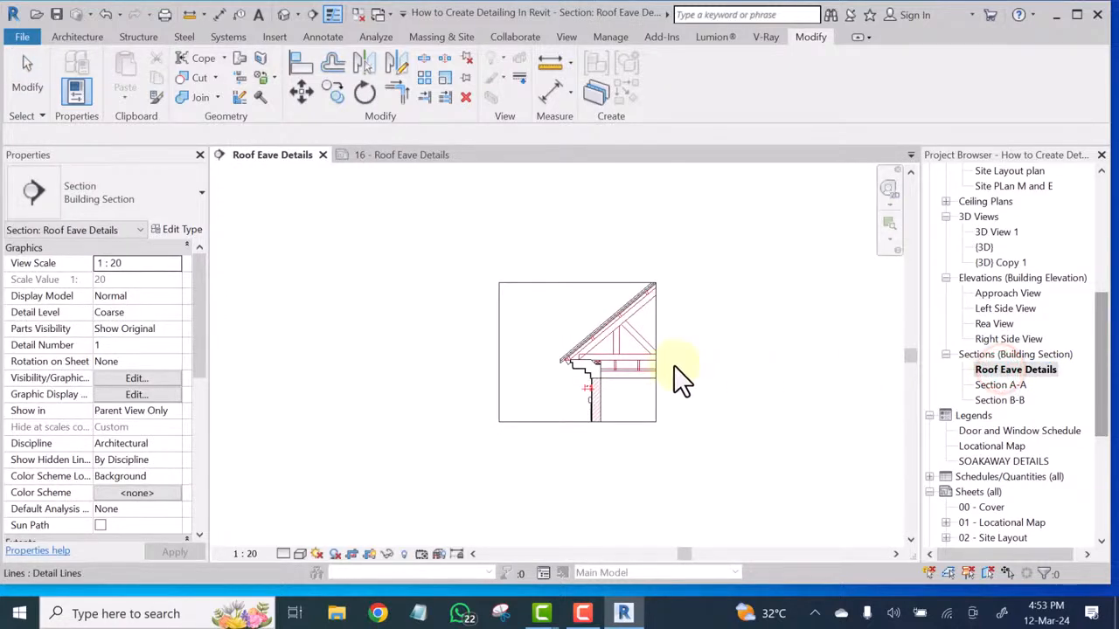
Move the 43 dimension text below its dimension line, clear of the neighbouring 147 text
scroll(589, 394, "up", 10)
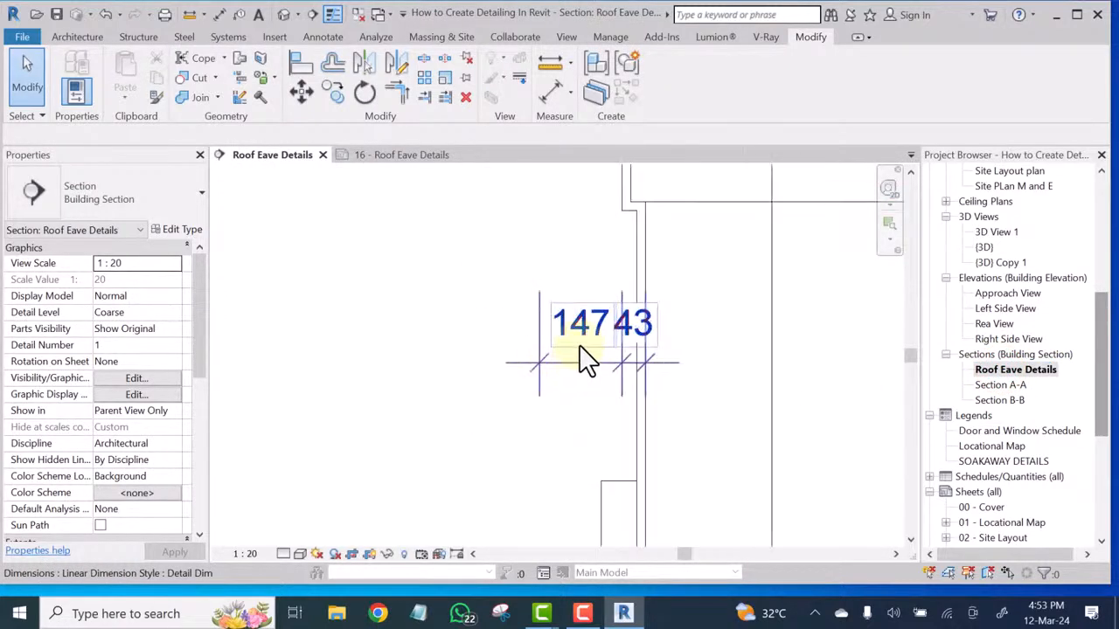
scroll(584, 349, "up", 2)
left_click(585, 339)
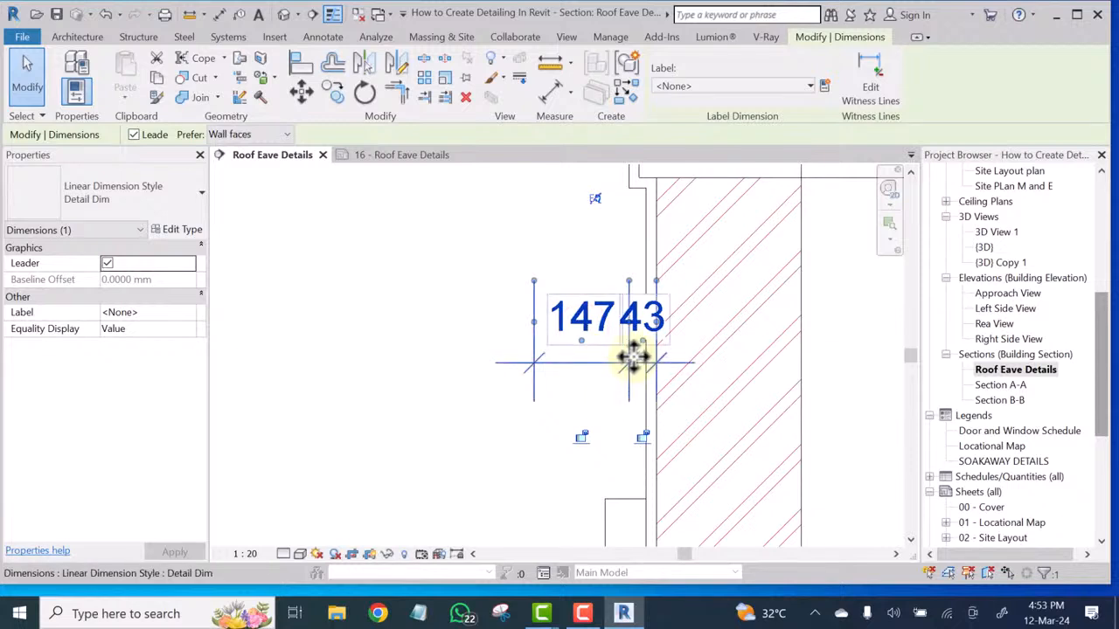
left_click_drag(645, 340, 611, 446)
left_click(397, 341)
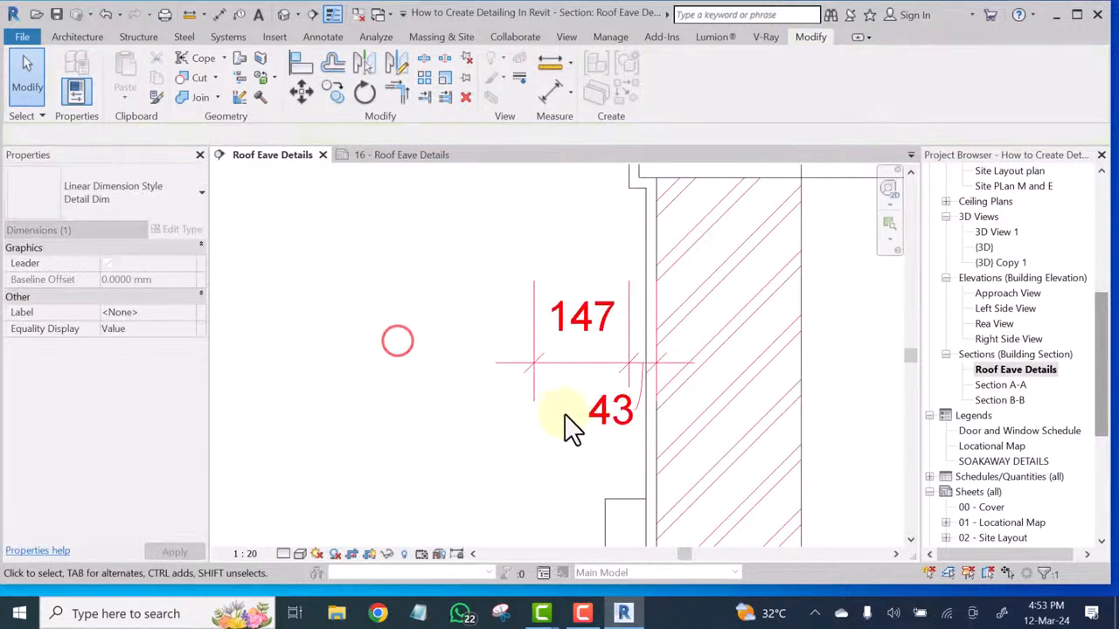
Extend the horizontal dimension string with witness lines at the next two vertical edges of the stepped eave profile and at the roof edge
scroll(568, 415, "down", 3)
scroll(567, 398, "up", 2)
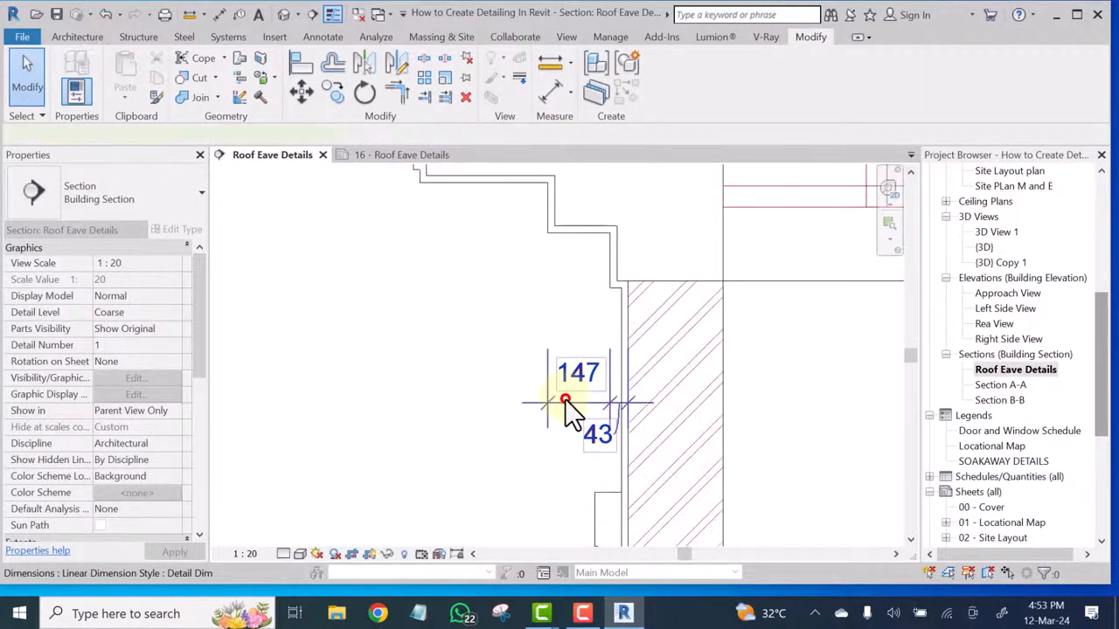
left_click(570, 392)
scroll(576, 385, "down", 3)
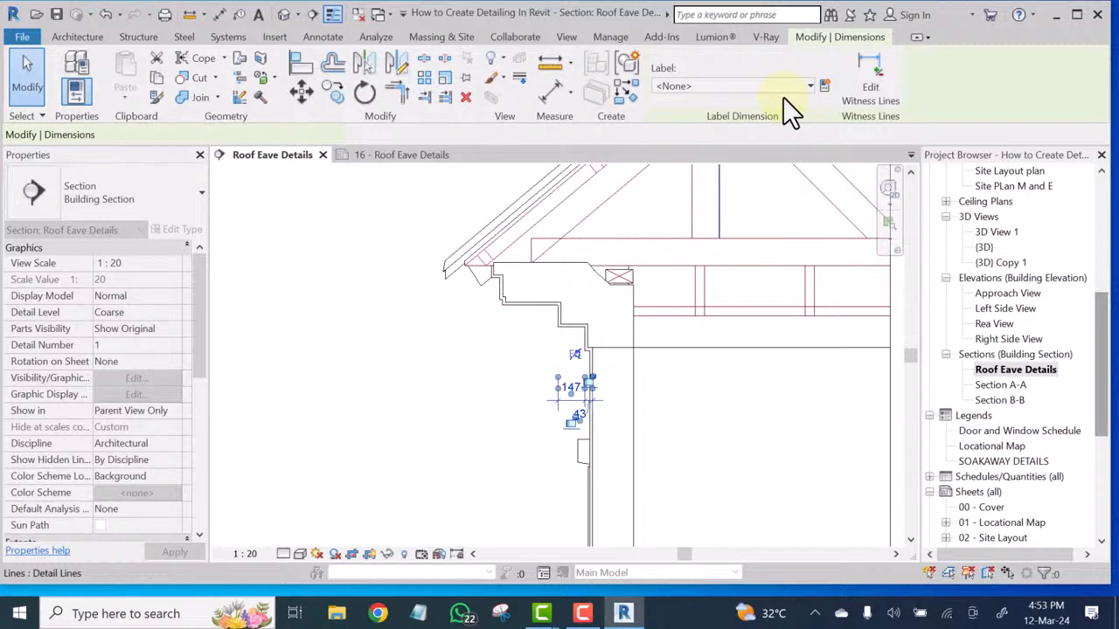
left_click(871, 87)
scroll(551, 309, "up", 5)
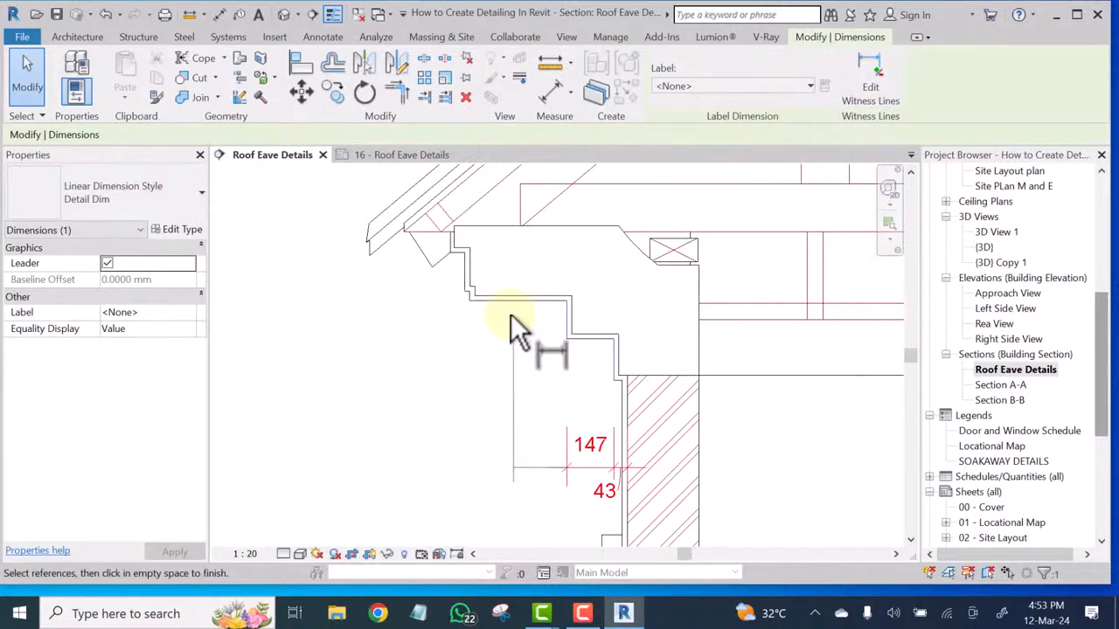
left_click(456, 279)
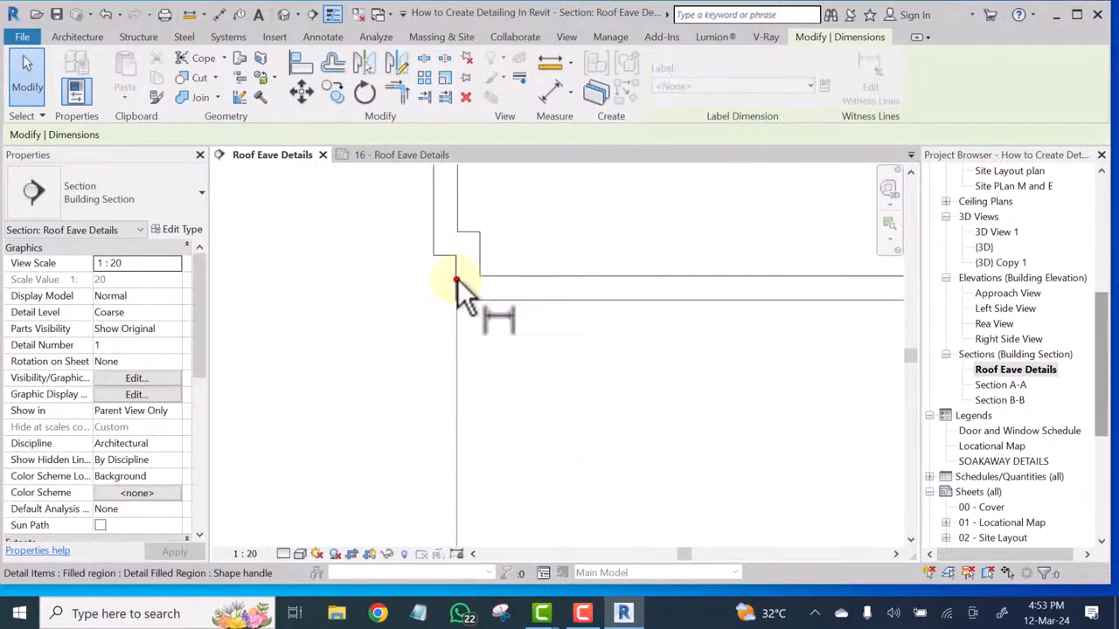
scroll(500, 336, "down", 2)
scroll(489, 302, "down", 2)
scroll(484, 288, "up", 5)
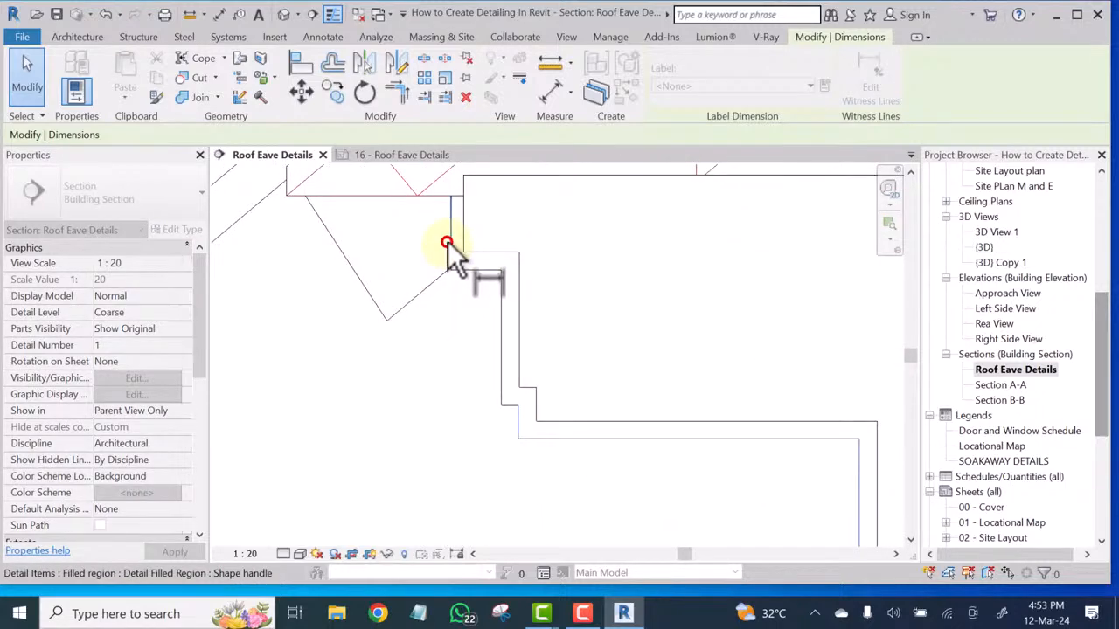
scroll(448, 245, "down", 3)
scroll(409, 240, "up", 3)
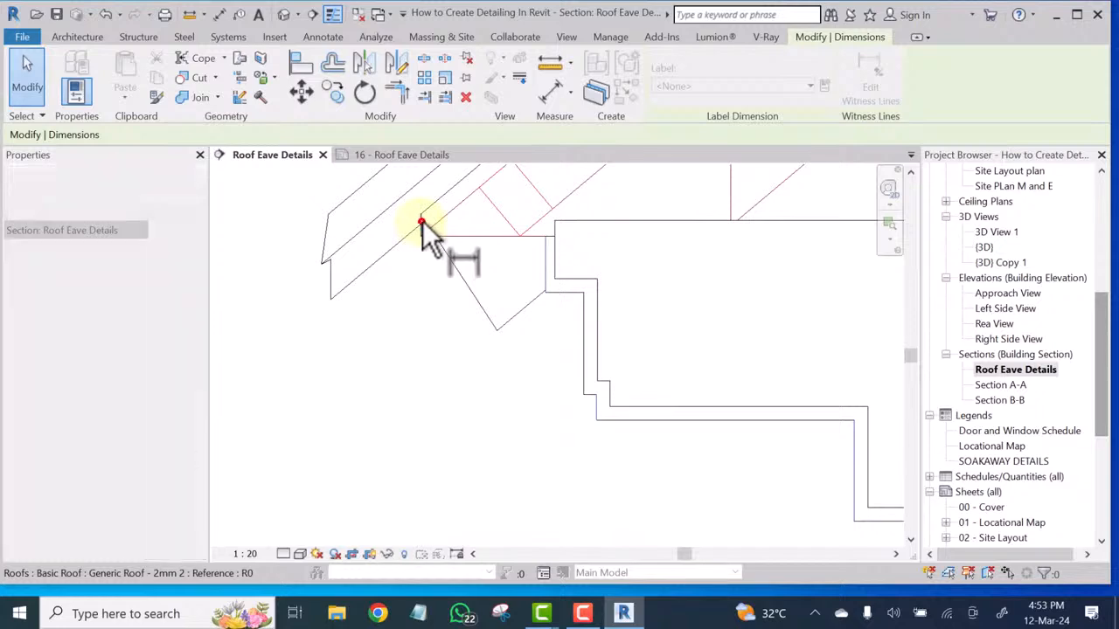
scroll(464, 215, "down", 4)
scroll(472, 264, "up", 3)
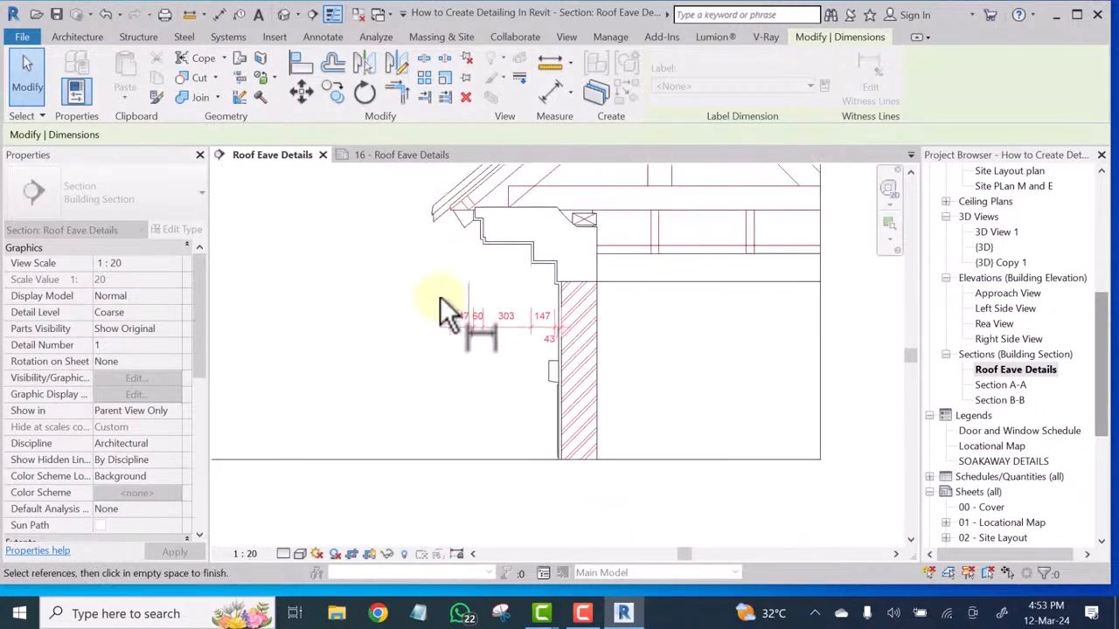
left_click(376, 287)
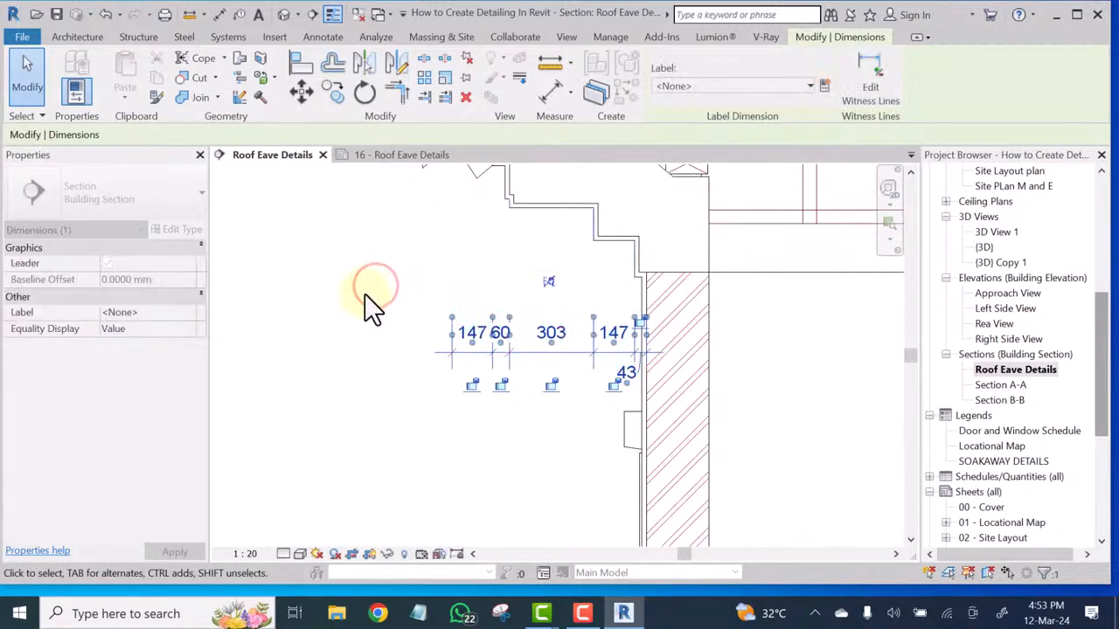
left_click(352, 334)
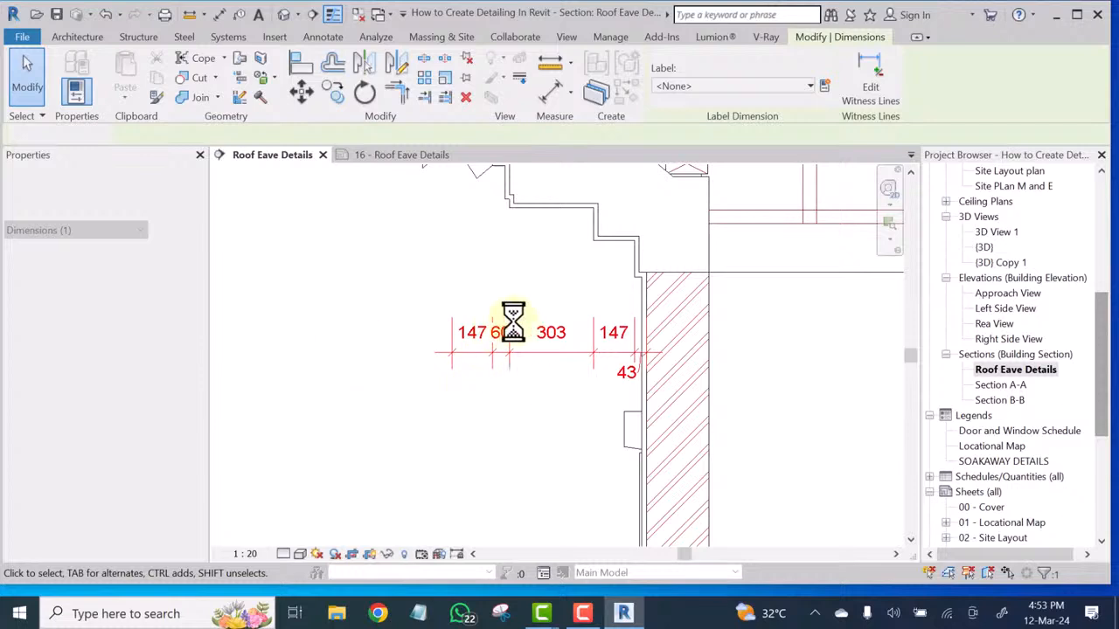
Start an aligned dimension in the Detail Dim style from the wall's outer face to the inner vertical edge at the eave profile's top
scroll(532, 360, "down", 4)
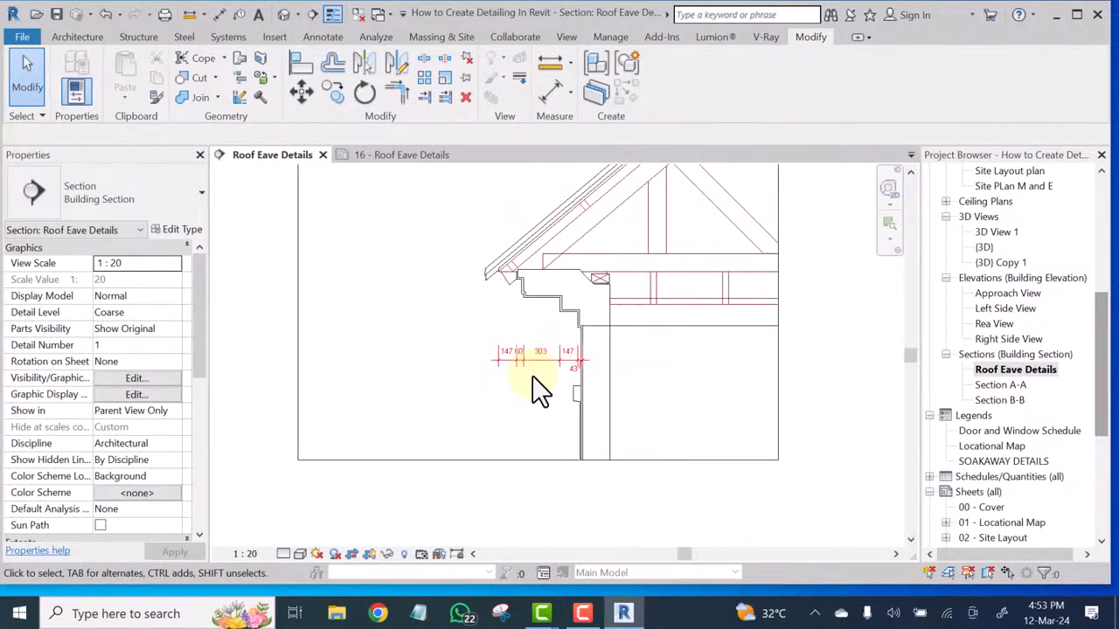
left_click(534, 358)
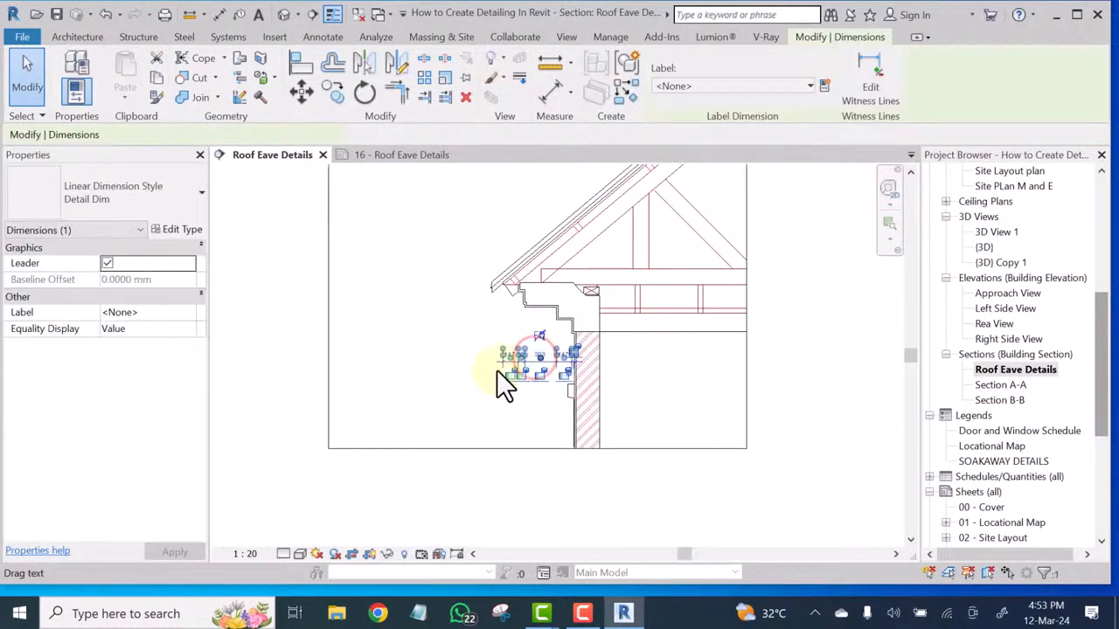
left_click(440, 365)
left_click(534, 353)
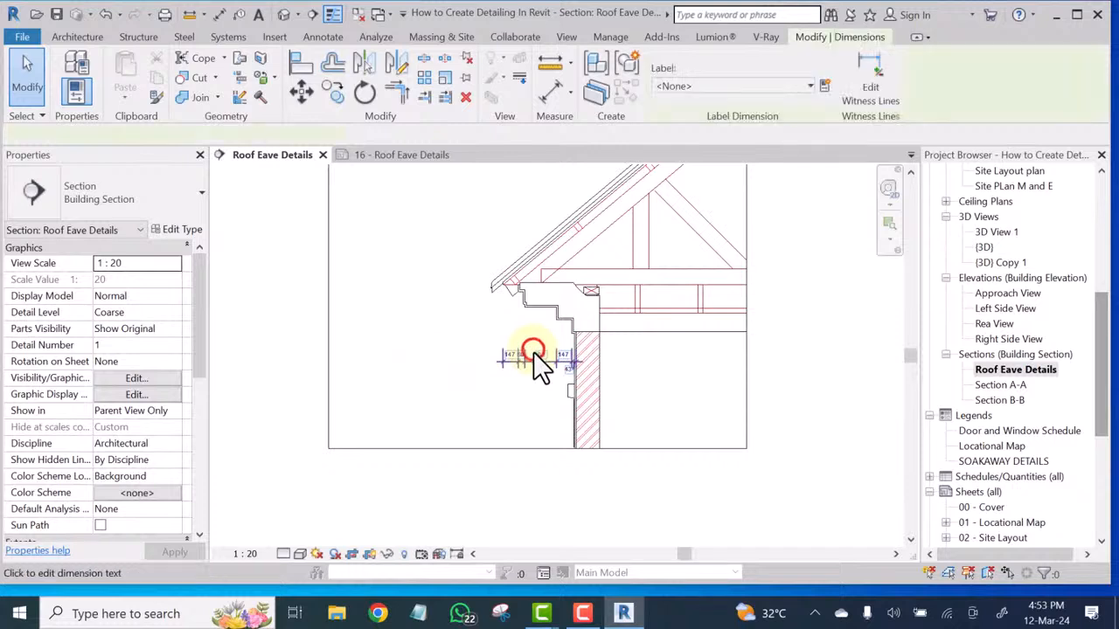
left_click(629, 94)
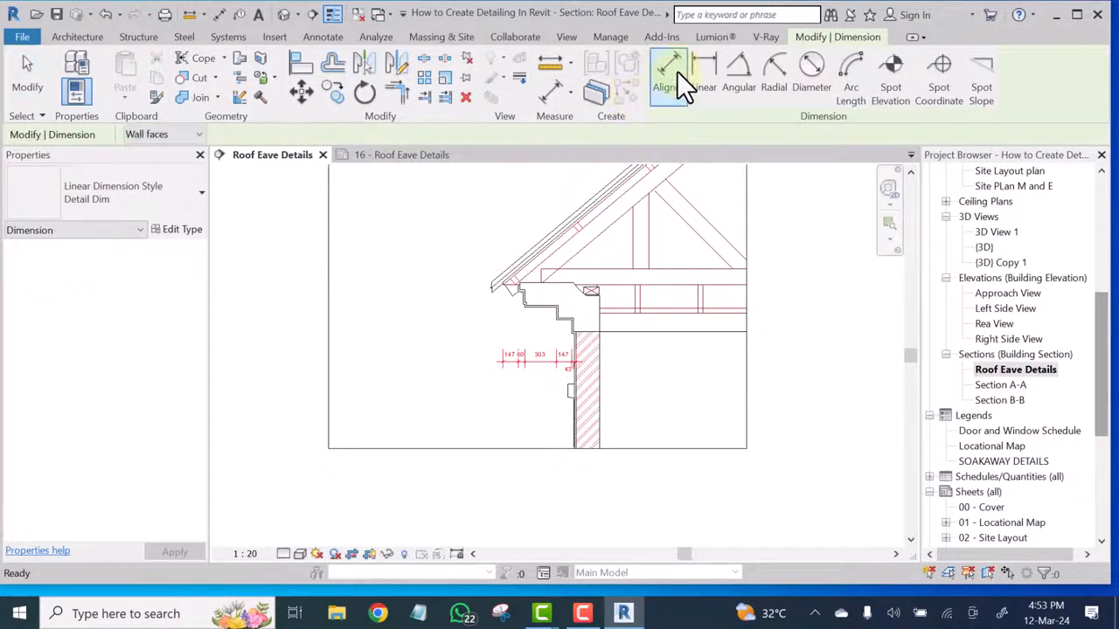
left_click(668, 68)
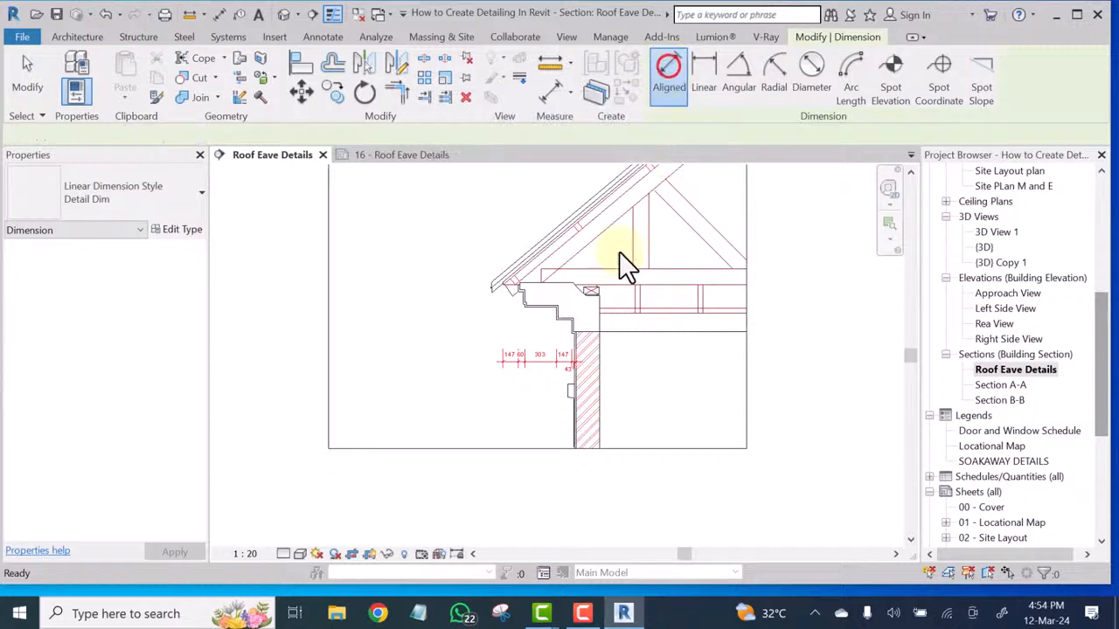
scroll(574, 371, "up", 5)
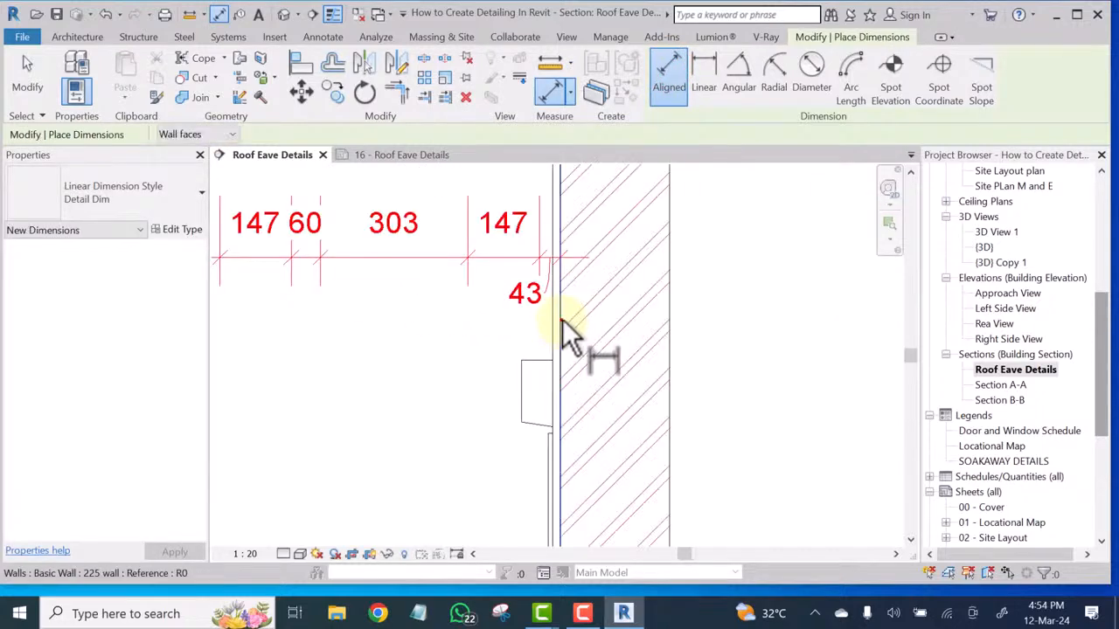
left_click(562, 319)
scroll(594, 401, "down", 5)
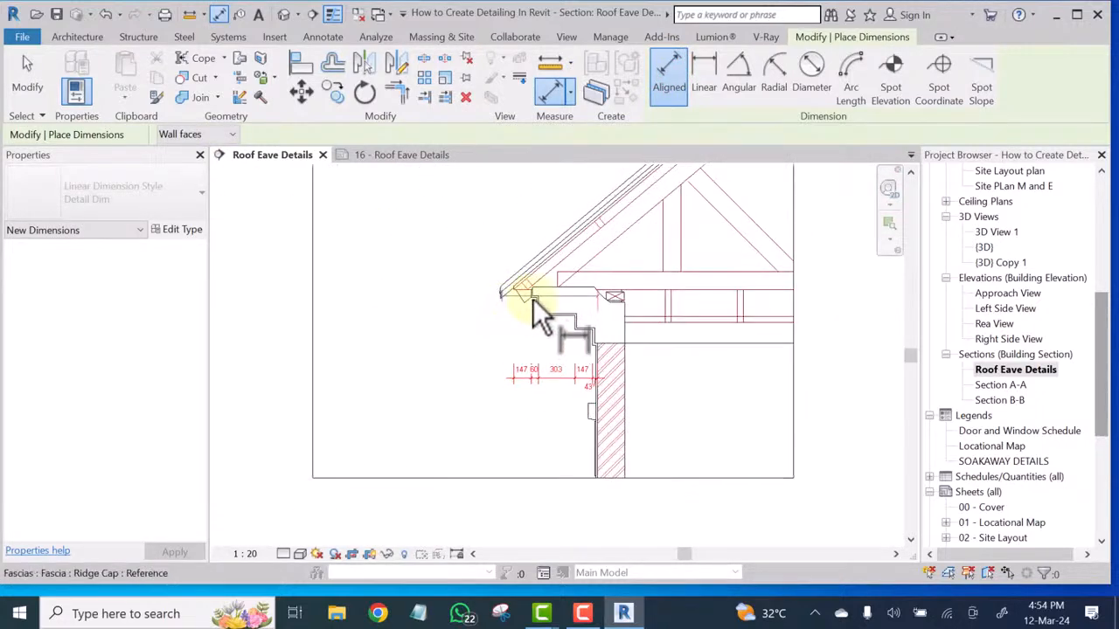
scroll(535, 296, "up", 4)
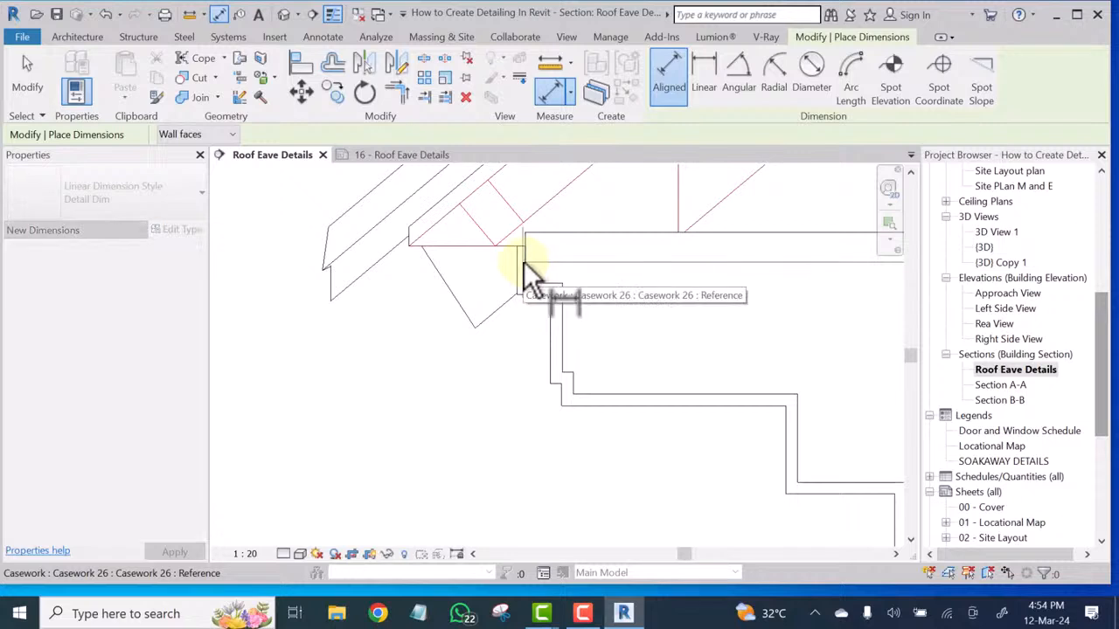
left_click(525, 265)
Add the vertical roof edge beside the fascia as a third reference of the horizontal dimension
scroll(527, 262, "down", 2)
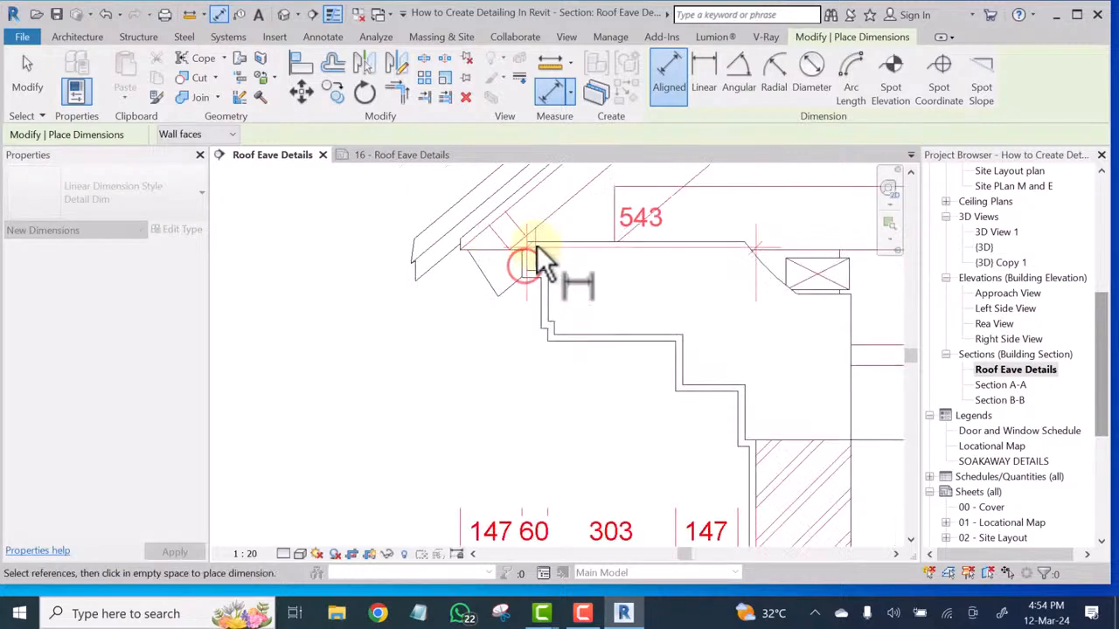
scroll(543, 241, "down", 3)
scroll(546, 307, "up", 5)
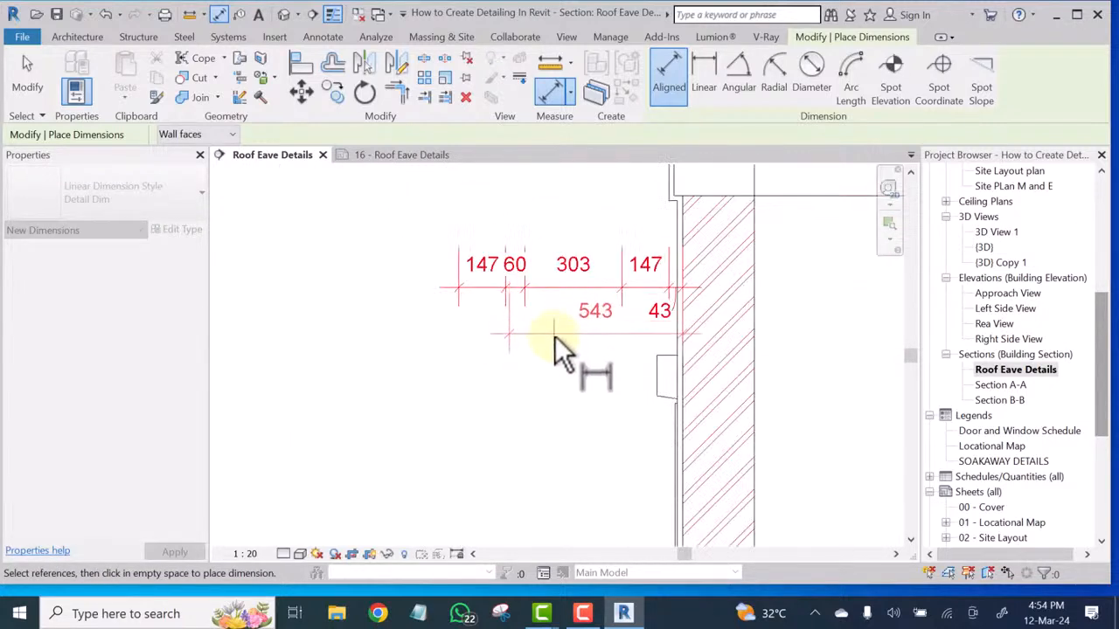
scroll(518, 386, "down", 2)
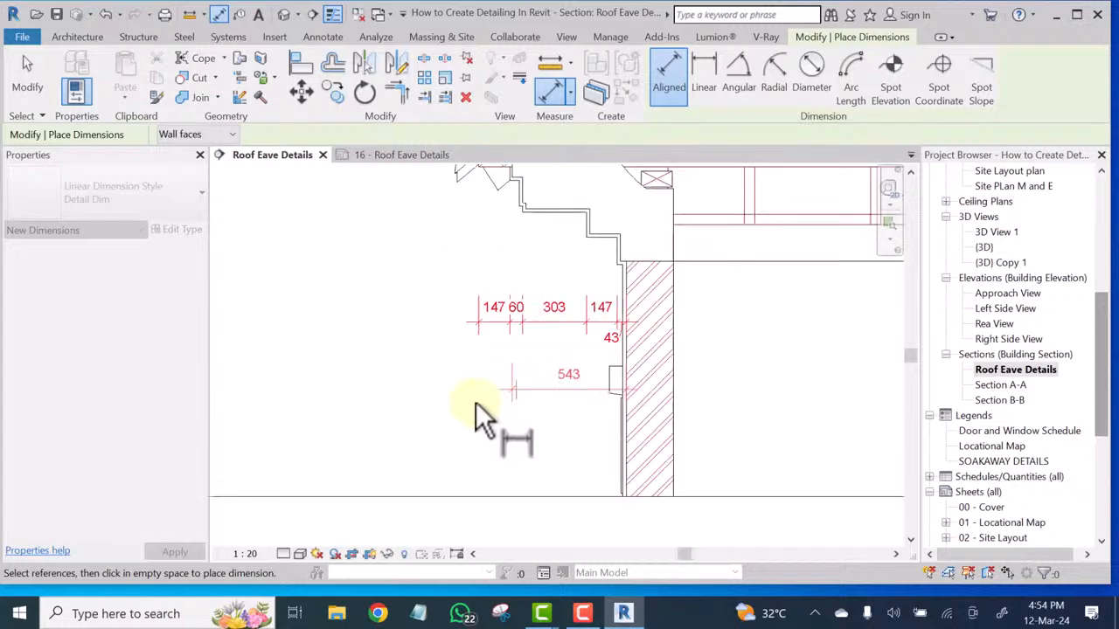
scroll(475, 287, "down", 2)
scroll(481, 277, "up", 5)
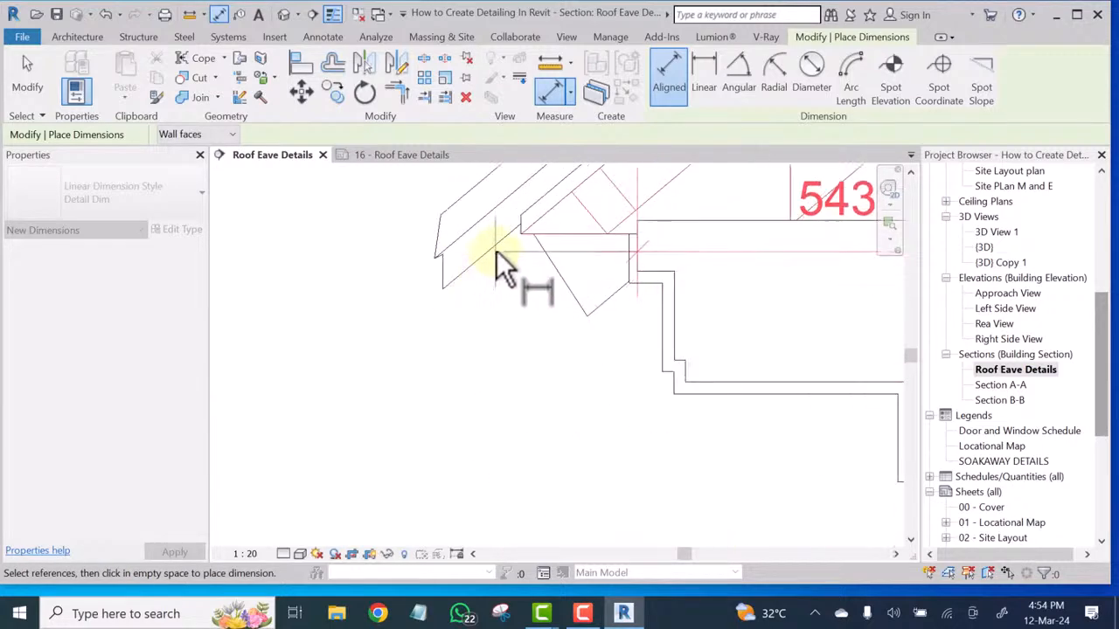
scroll(459, 297, "down", 1)
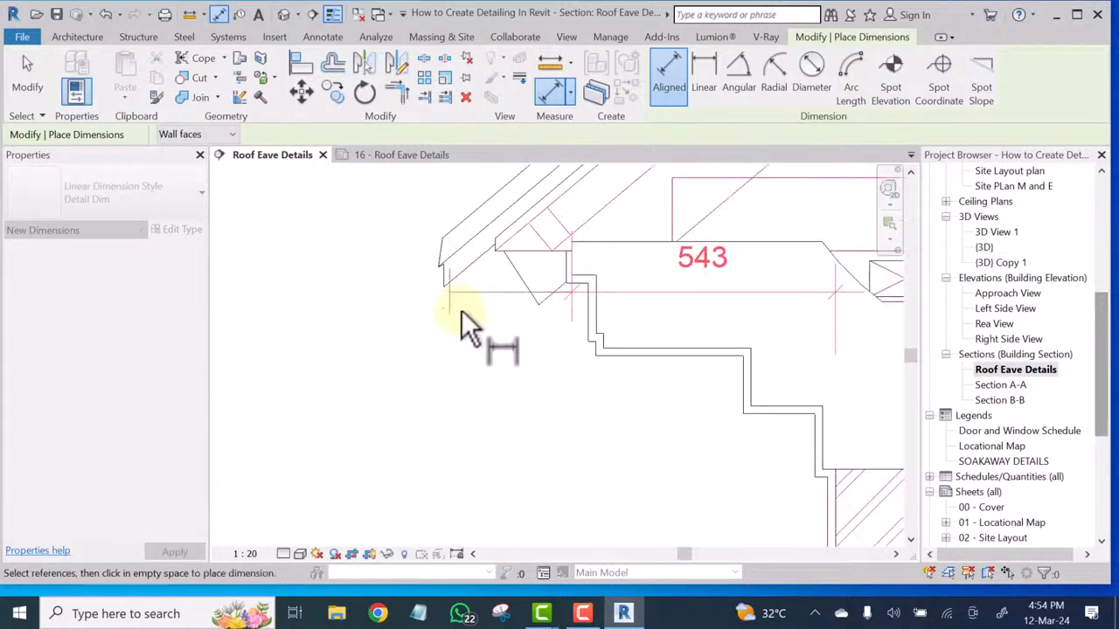
scroll(462, 310, "down", 3)
scroll(464, 300, "up", 4)
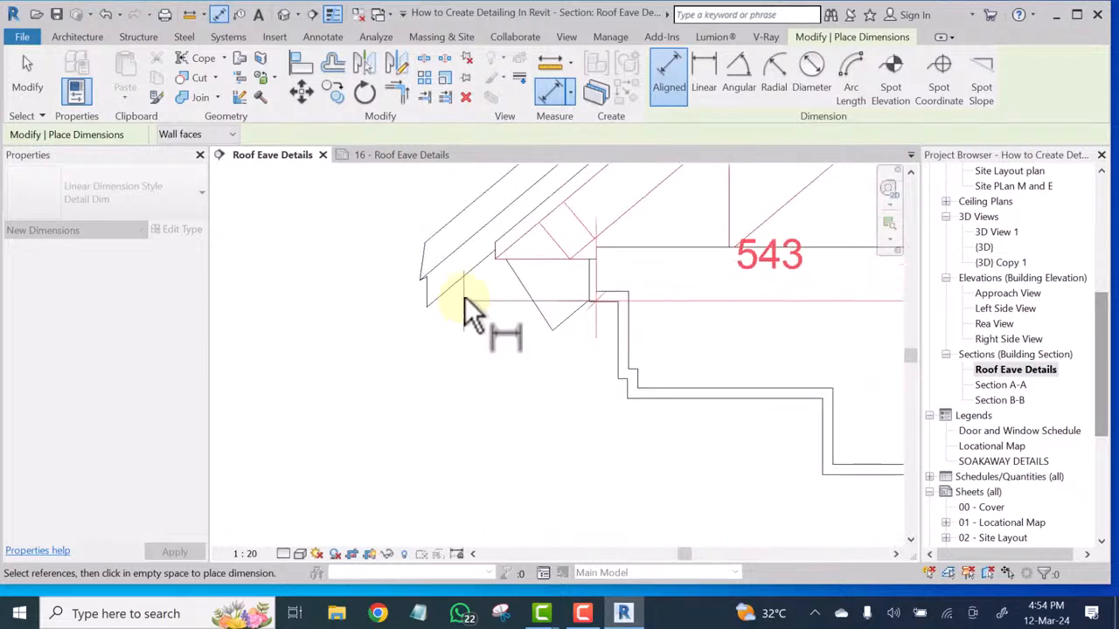
scroll(498, 253, "up", 2)
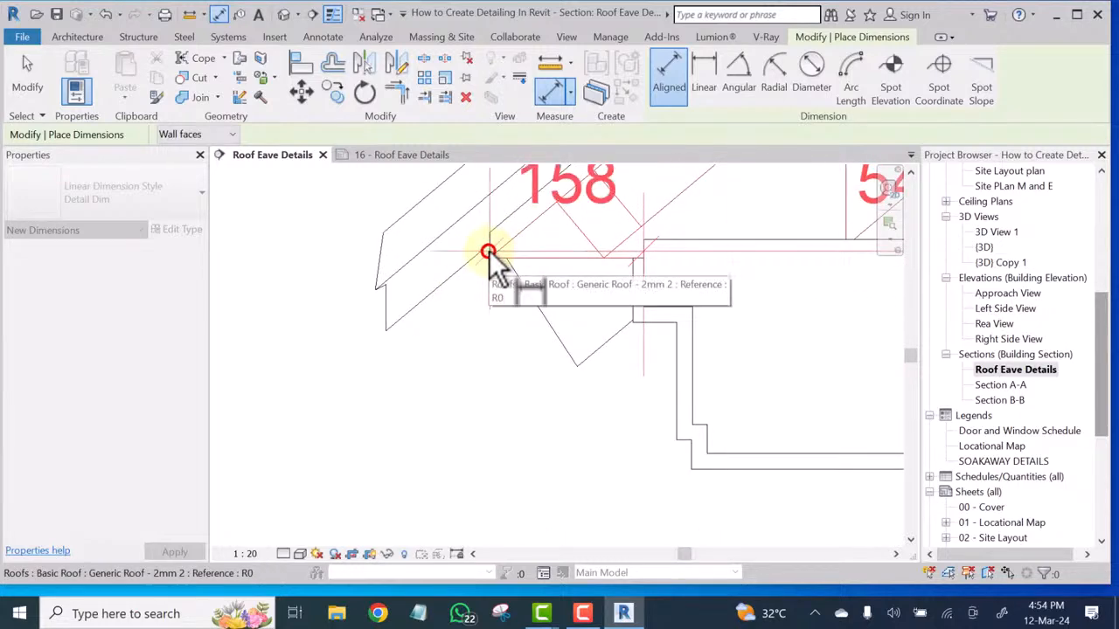
Place the second horizontal dimension string below the first one, outside the wall
scroll(514, 264, "down", 5)
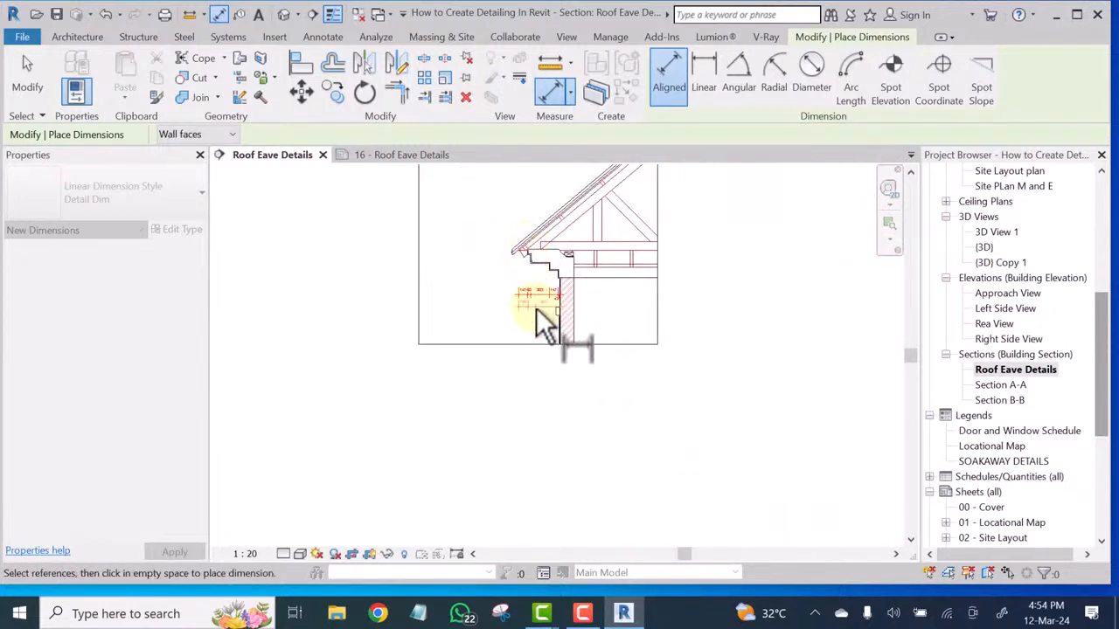
scroll(536, 307, "up", 5)
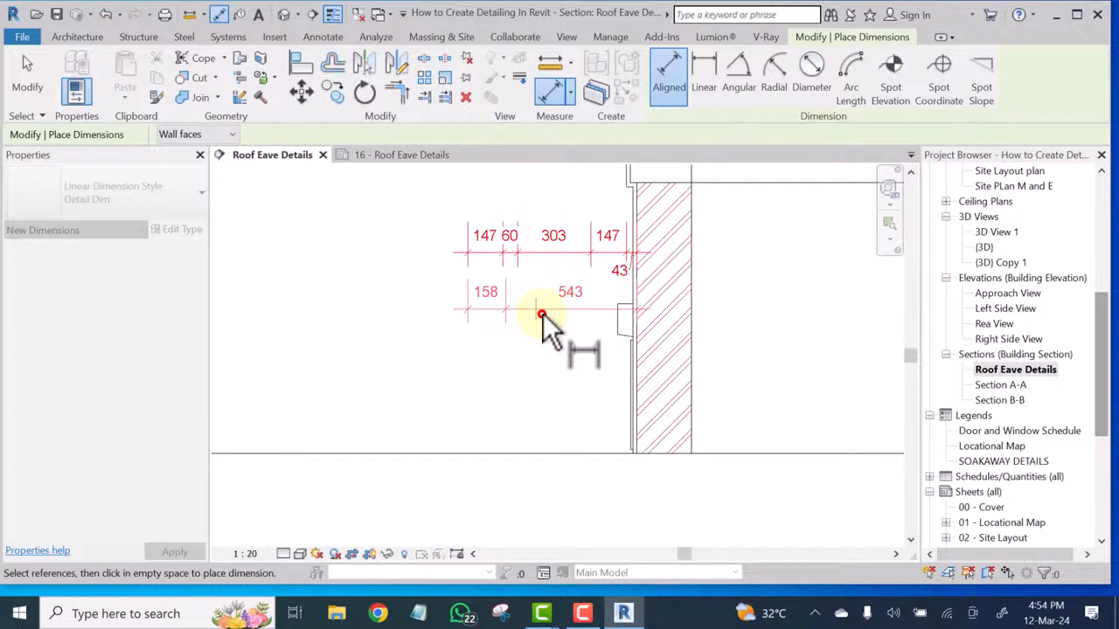
left_click(542, 313)
scroll(546, 346, "up", 2)
left_click(562, 394)
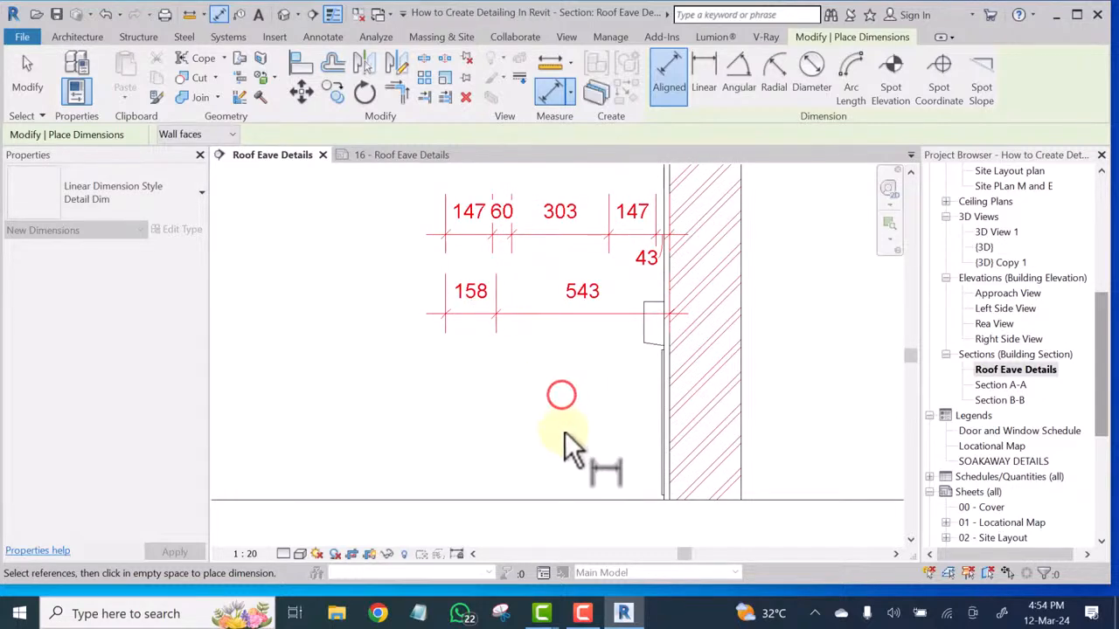
Start a vertical aligned dimension from the top edge of the stepped eave profile to its first horizontal step edge
scroll(576, 442, "down", 4)
scroll(552, 315, "up", 5)
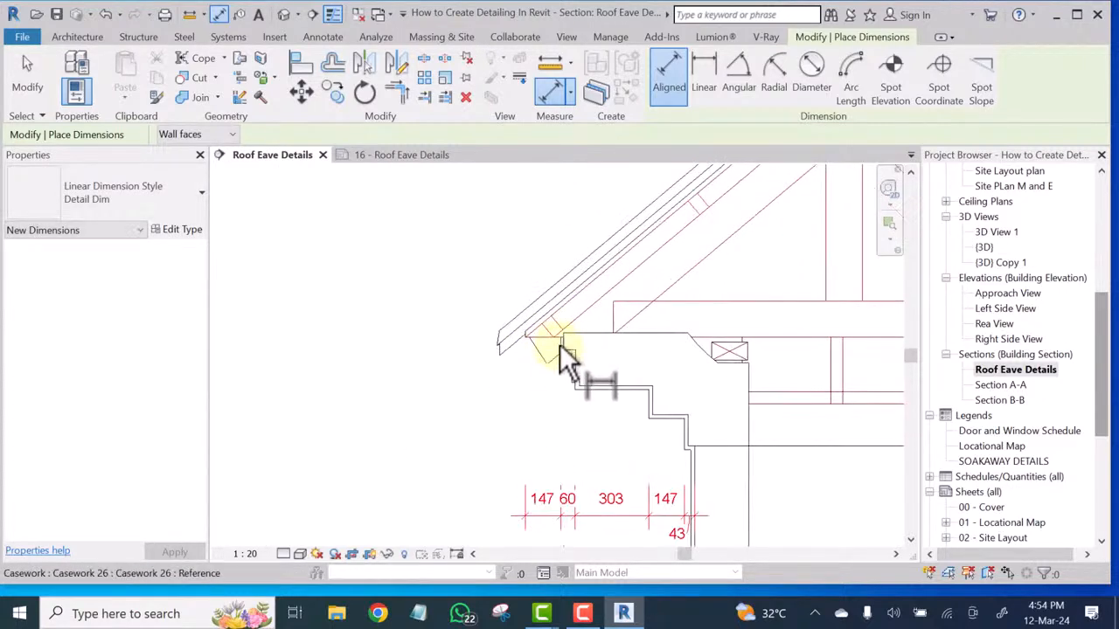
scroll(561, 348, "up", 5)
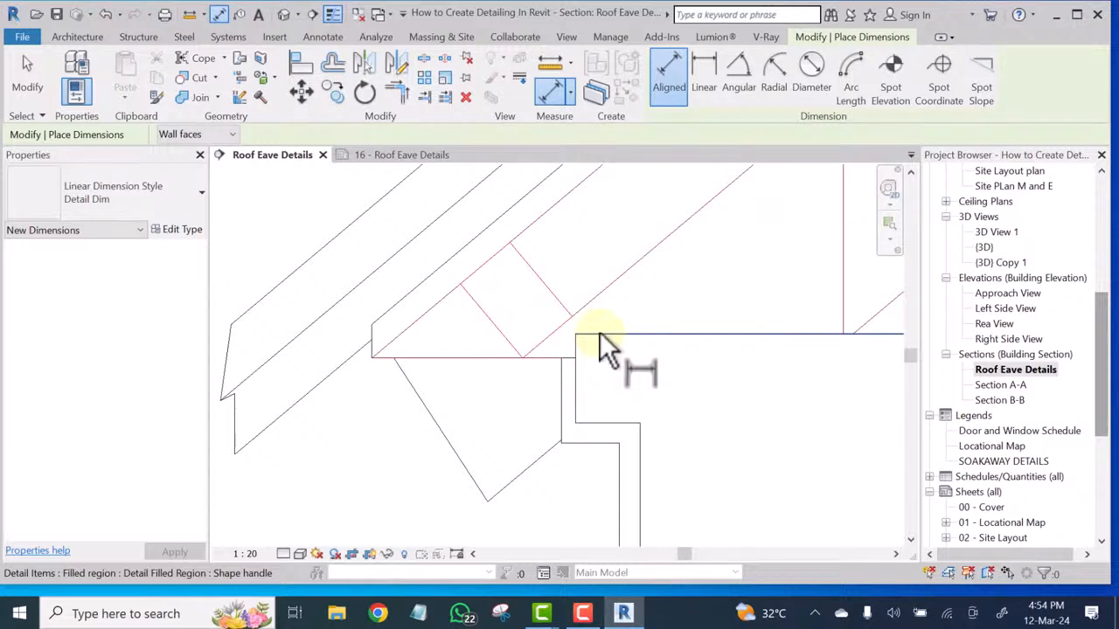
left_click(599, 333)
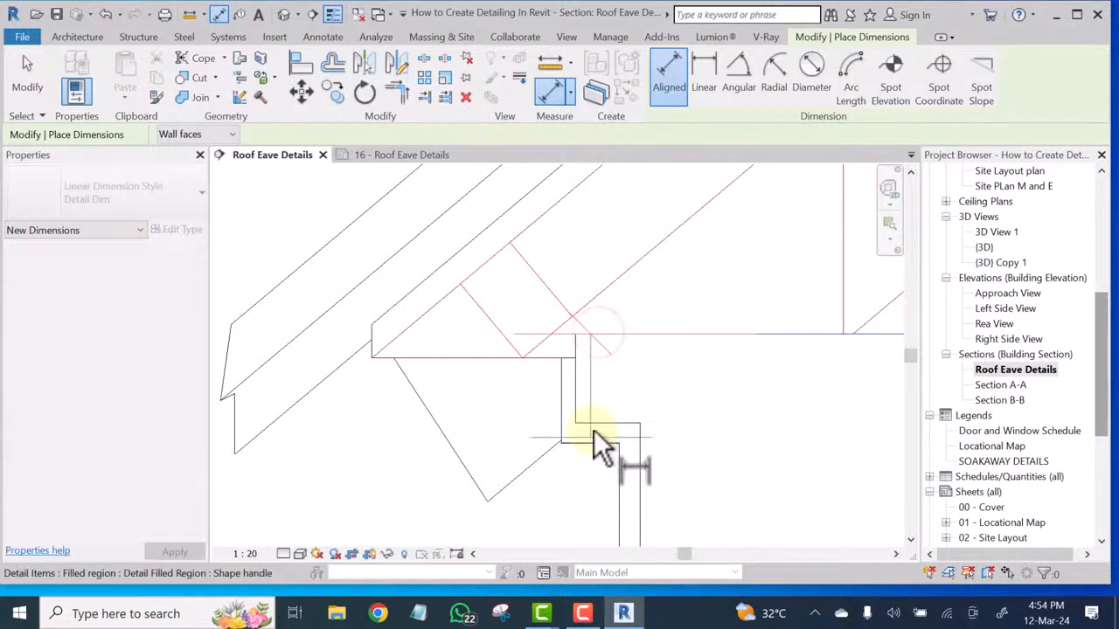
left_click(596, 419)
Add the next two inner horizontal edges of the stepped profile to the vertical dimension
scroll(595, 279, "down", 2)
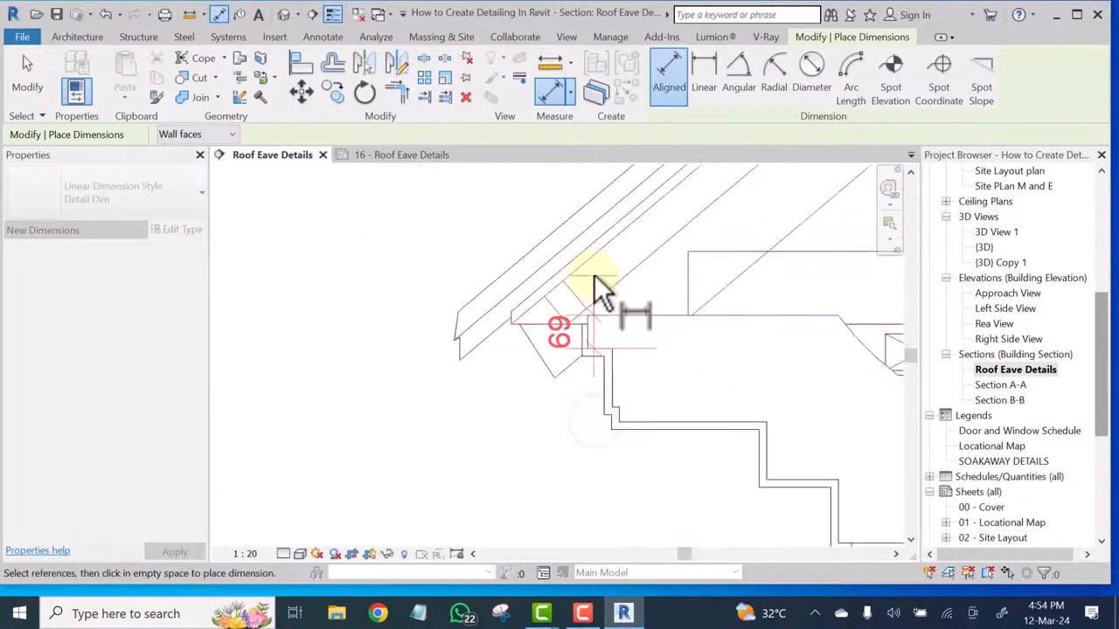
scroll(598, 365, "down", 1)
scroll(598, 366, "up", 5)
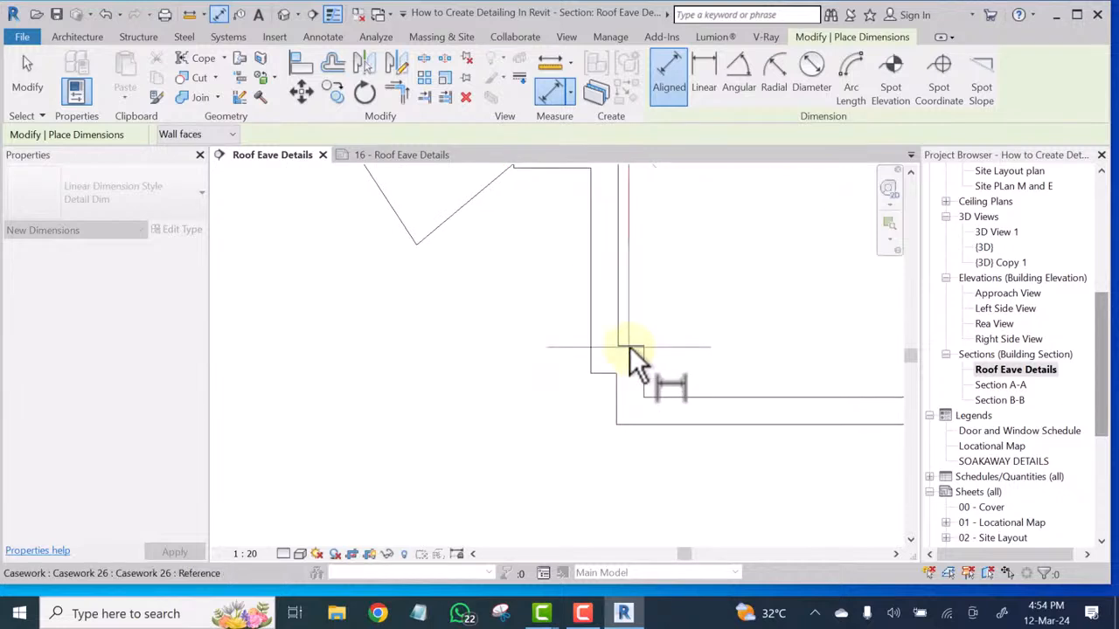
scroll(630, 346, "down", 5)
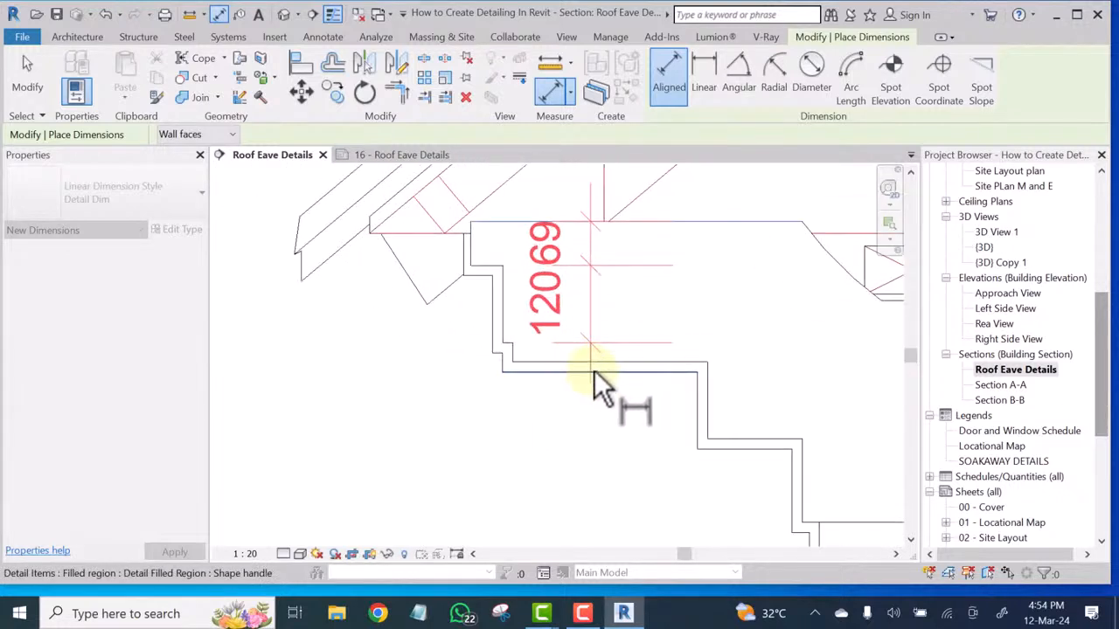
scroll(591, 365, "up", 1)
left_click(593, 357)
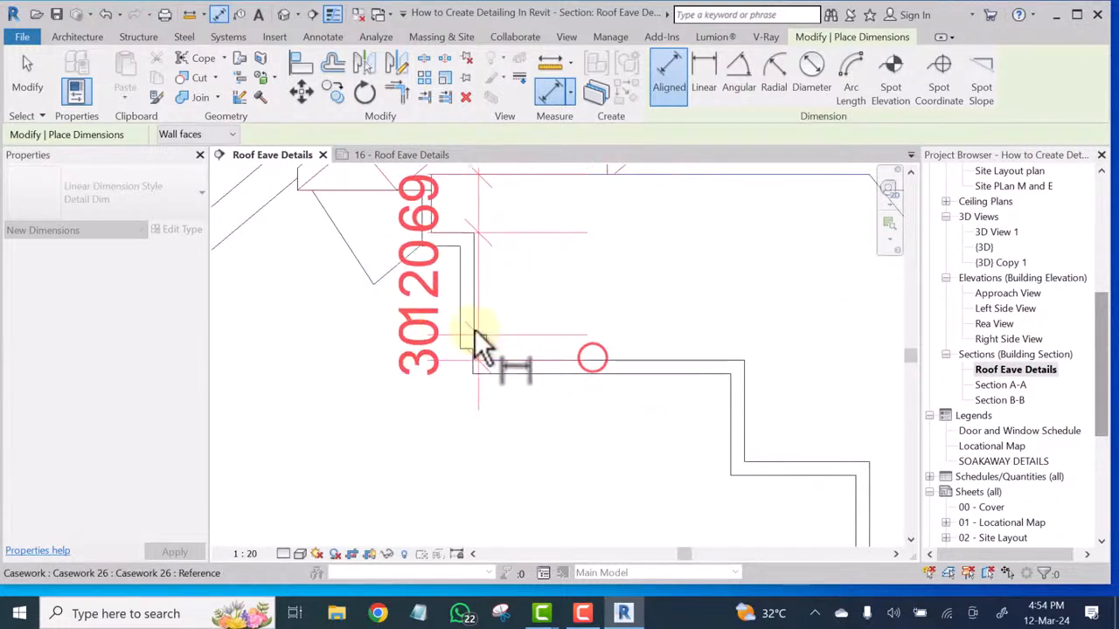
Add the lowest step's horizontal edge and the top of the hatched wall to the vertical dimension
scroll(507, 349, "down", 3)
scroll(585, 376, "up", 3)
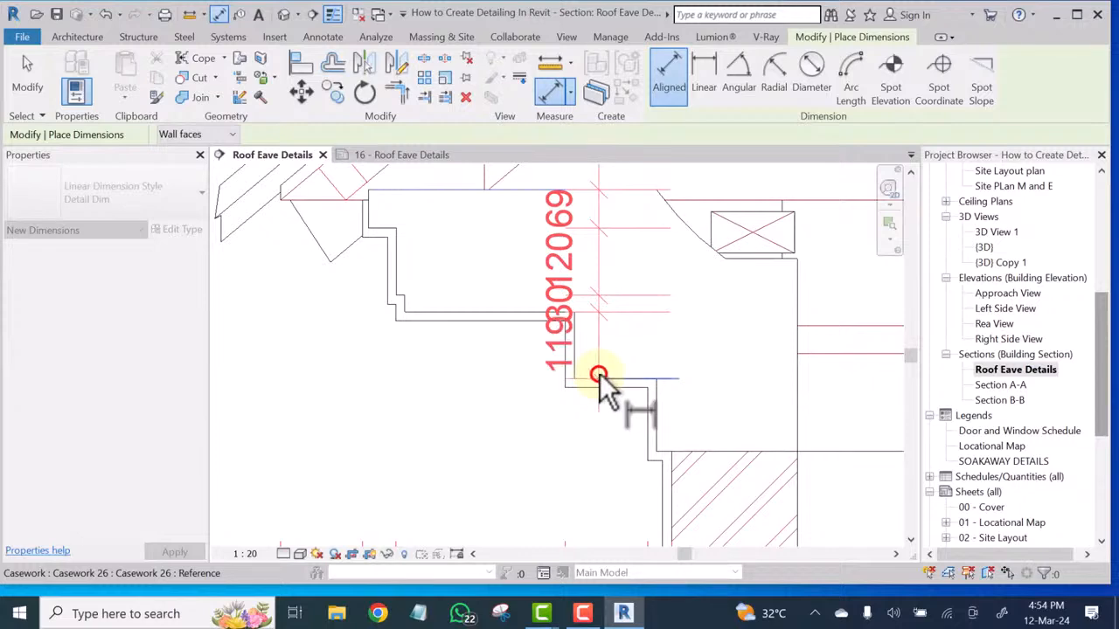
left_click(599, 375)
scroll(492, 329, "down", 3)
scroll(559, 374, "up", 3)
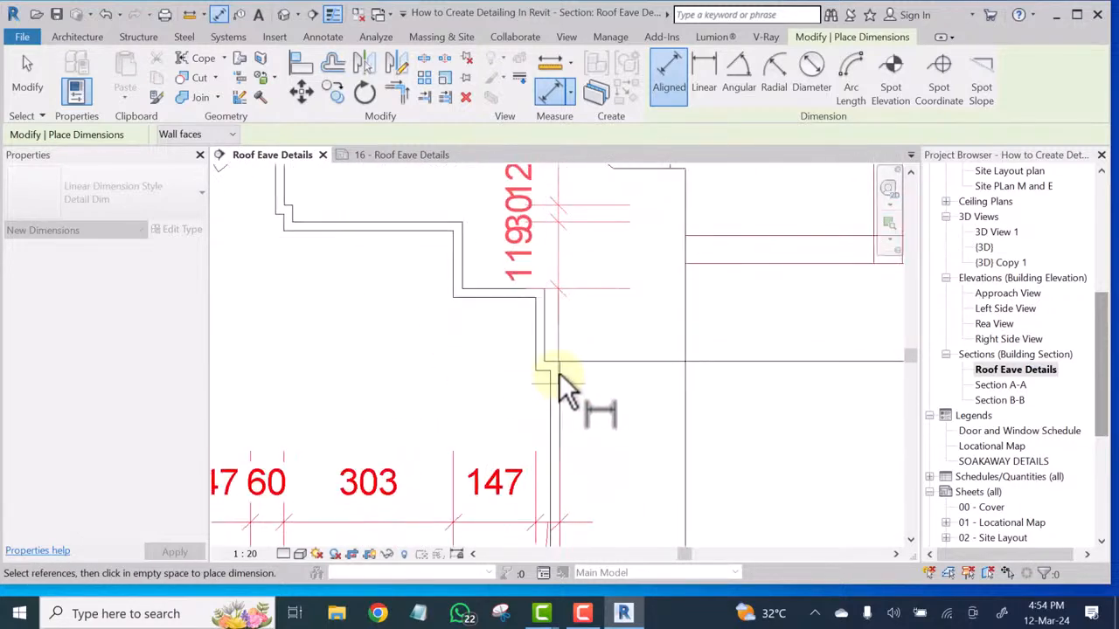
scroll(538, 357, "up", 4)
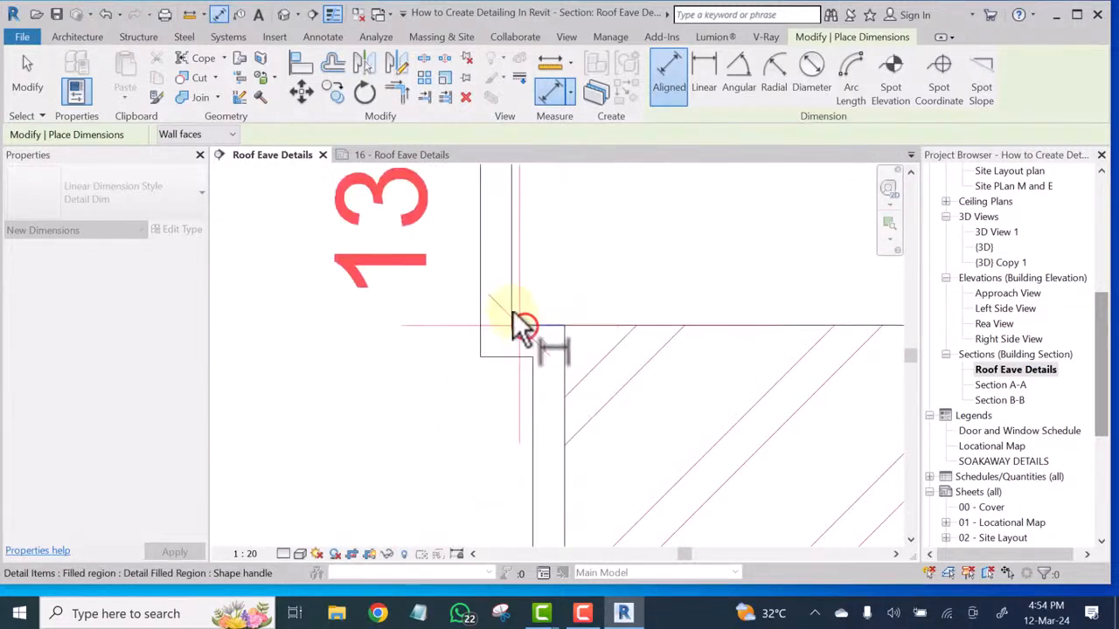
Extend the vertical dimension to the top and the outer bottom corner of the window element projecting from the wall
scroll(512, 313, "down", 5)
scroll(505, 343, "up", 2)
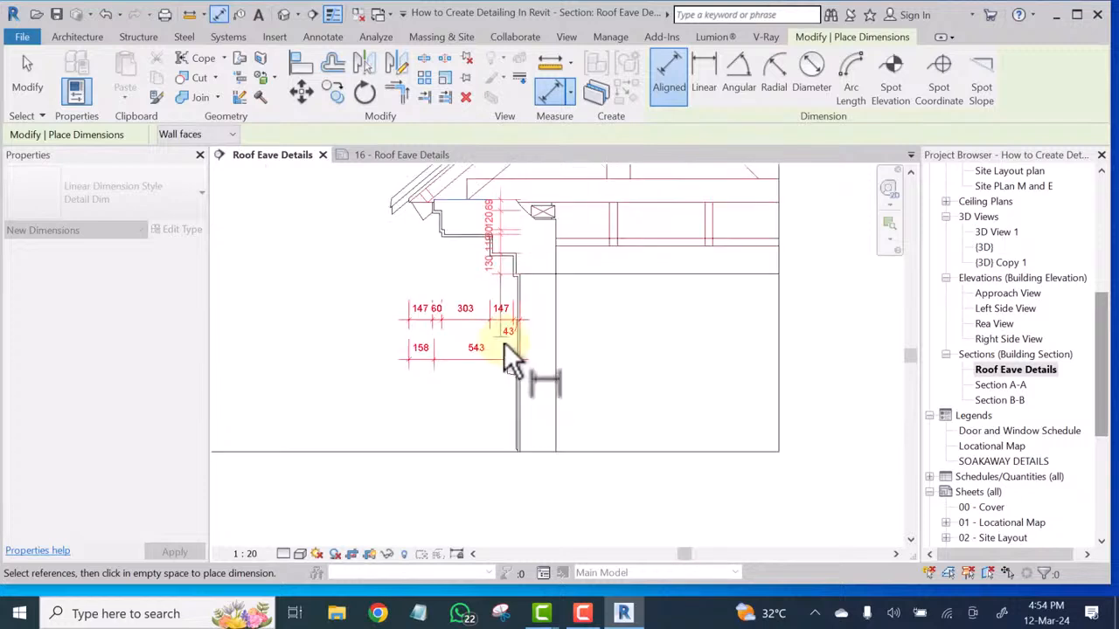
scroll(505, 343, "up", 5)
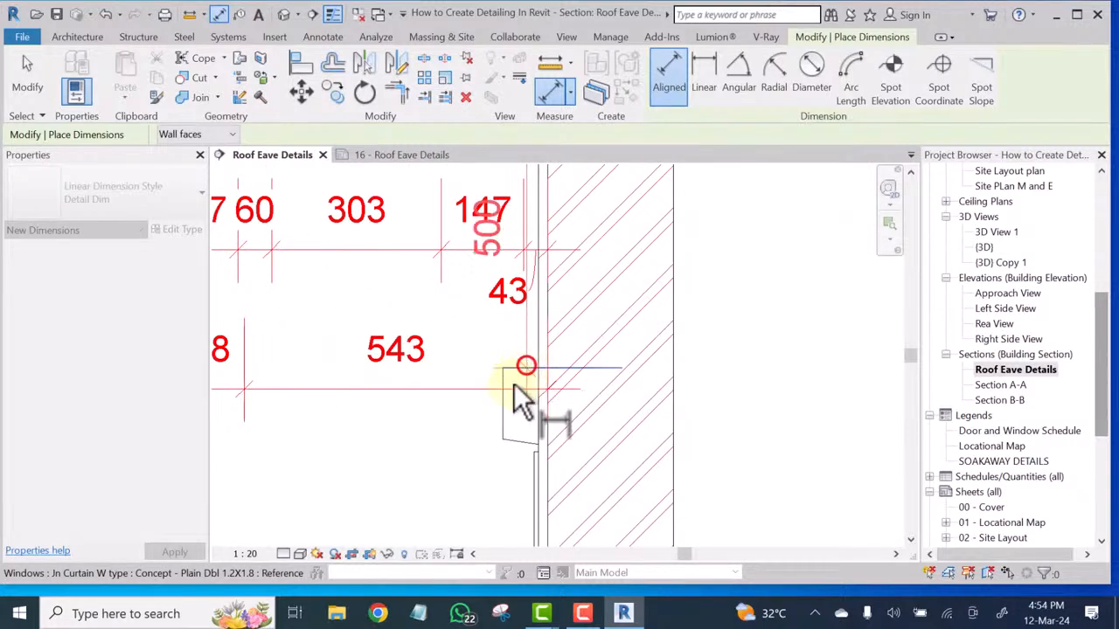
scroll(515, 389, "up", 3)
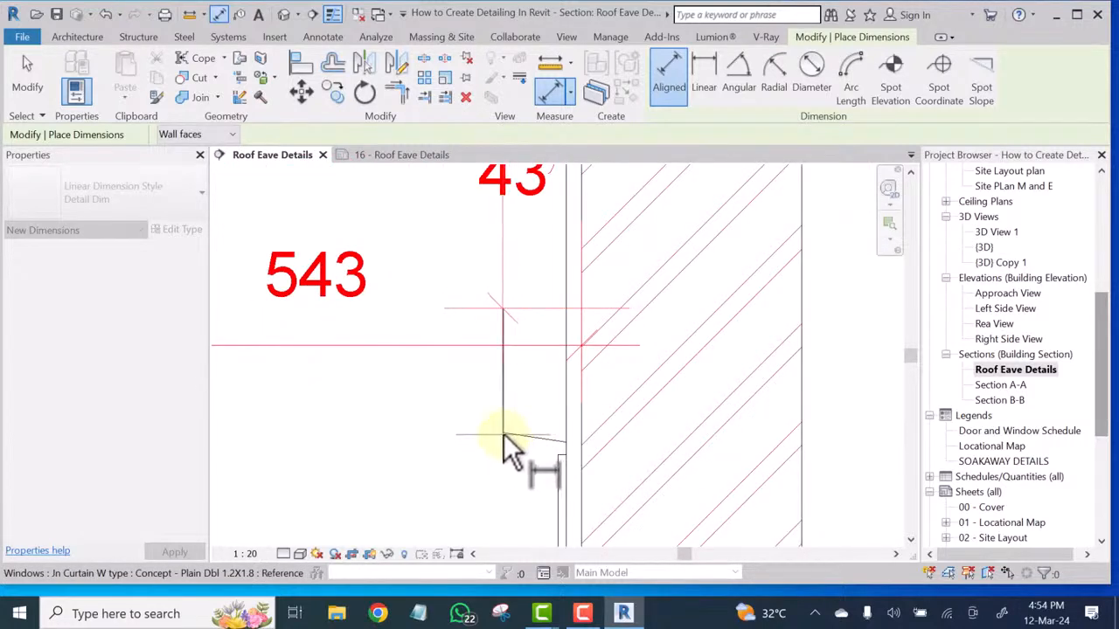
left_click(503, 433)
Place the vertical dimension string outside the roof overhang, clear of the two horizontal strings
scroll(597, 444, "down", 5)
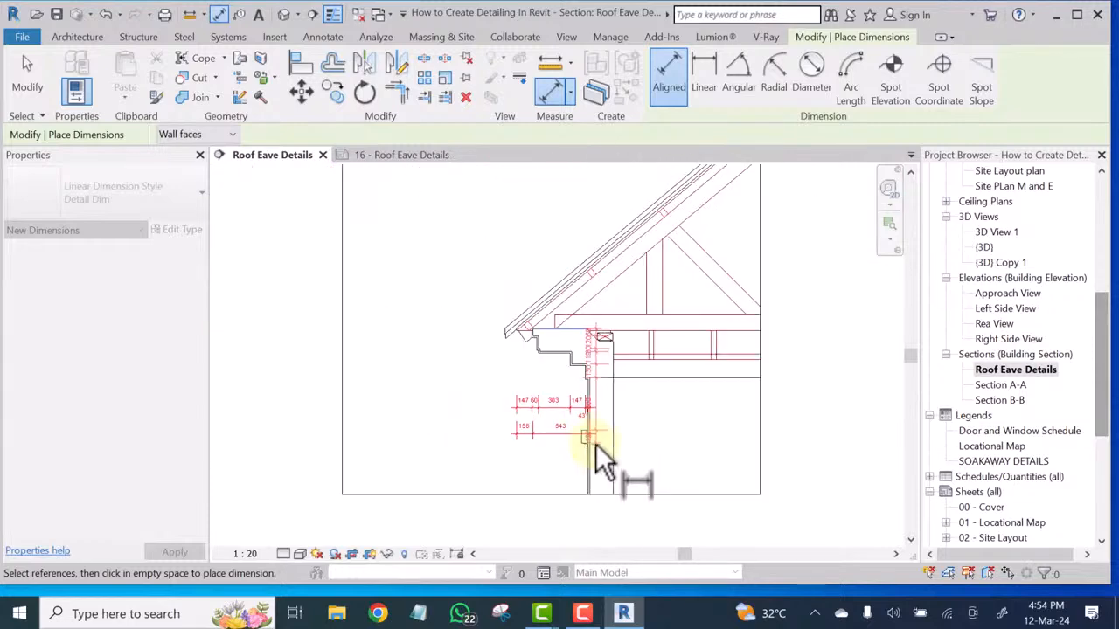
scroll(517, 407, "up", 5)
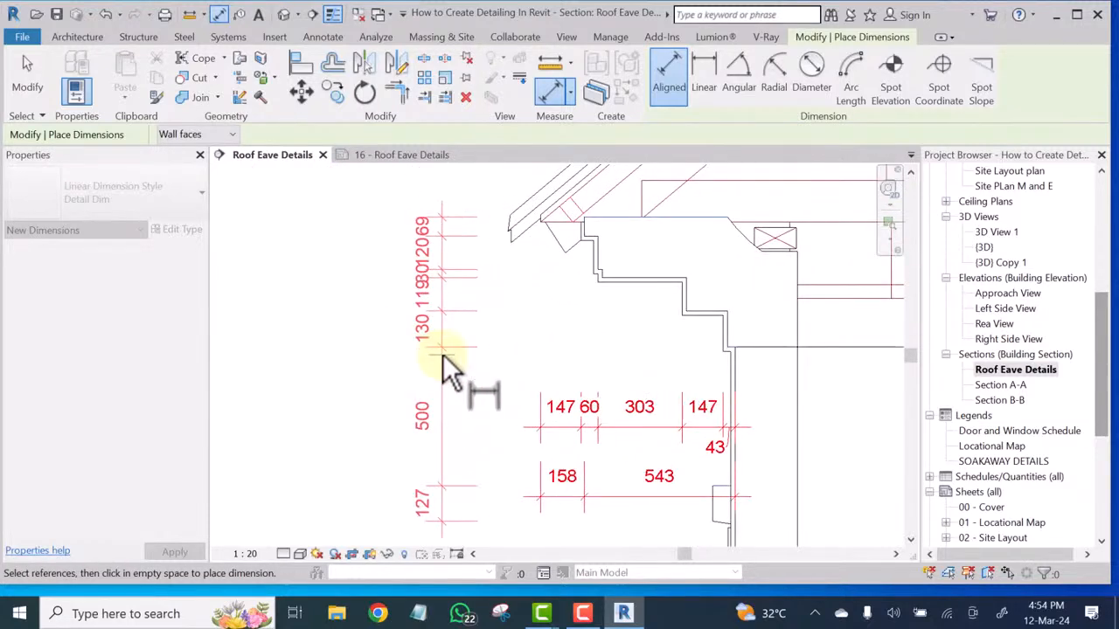
middle_click_drag(442, 367, 490, 367)
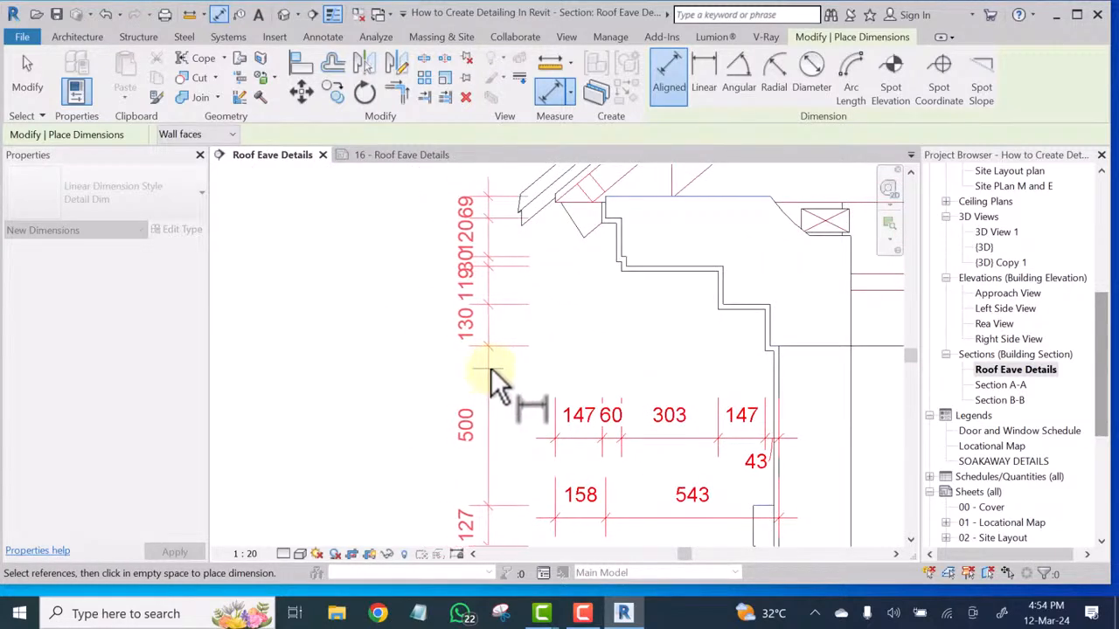
left_click(485, 367)
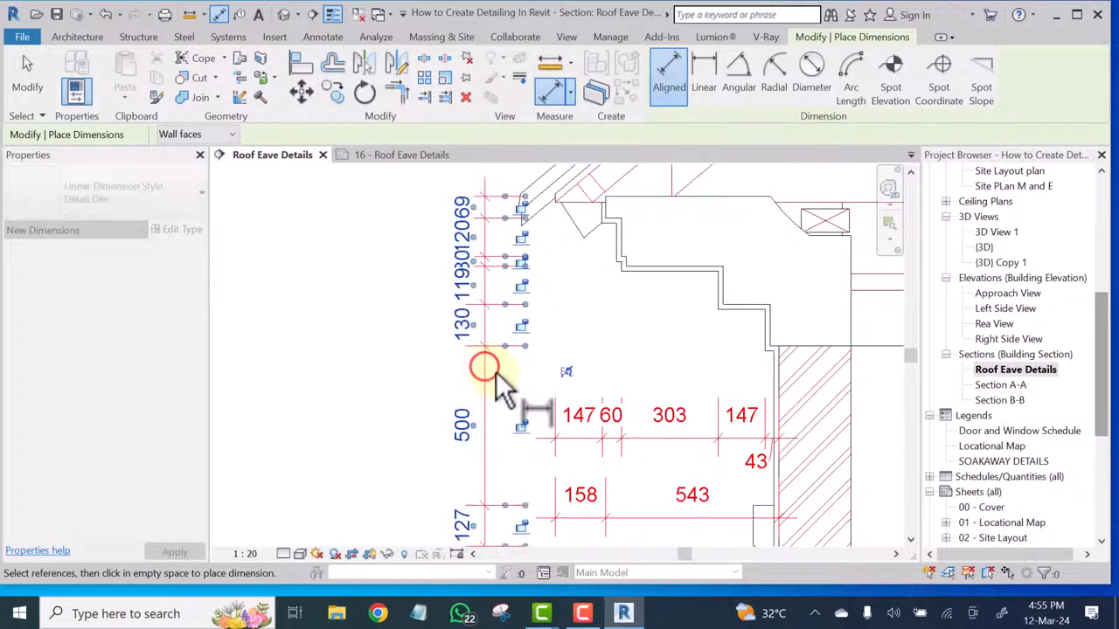
Finish the vertical dimension string and move its overlapping 30 and 69 texts outward, clear of the neighbouring values
left_click(571, 318)
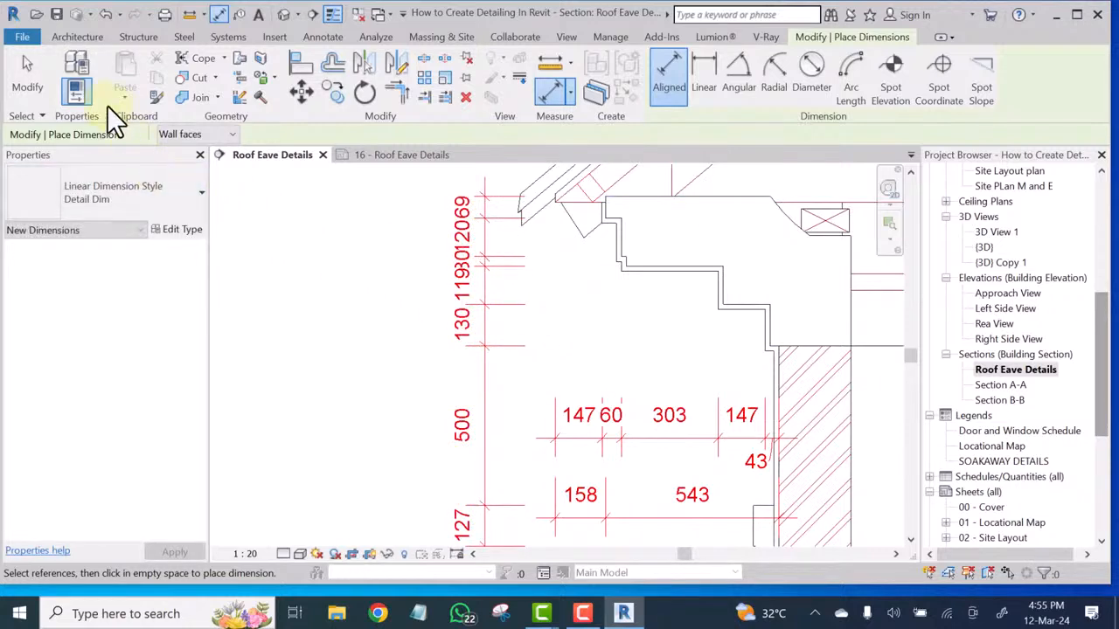
left_click(33, 74)
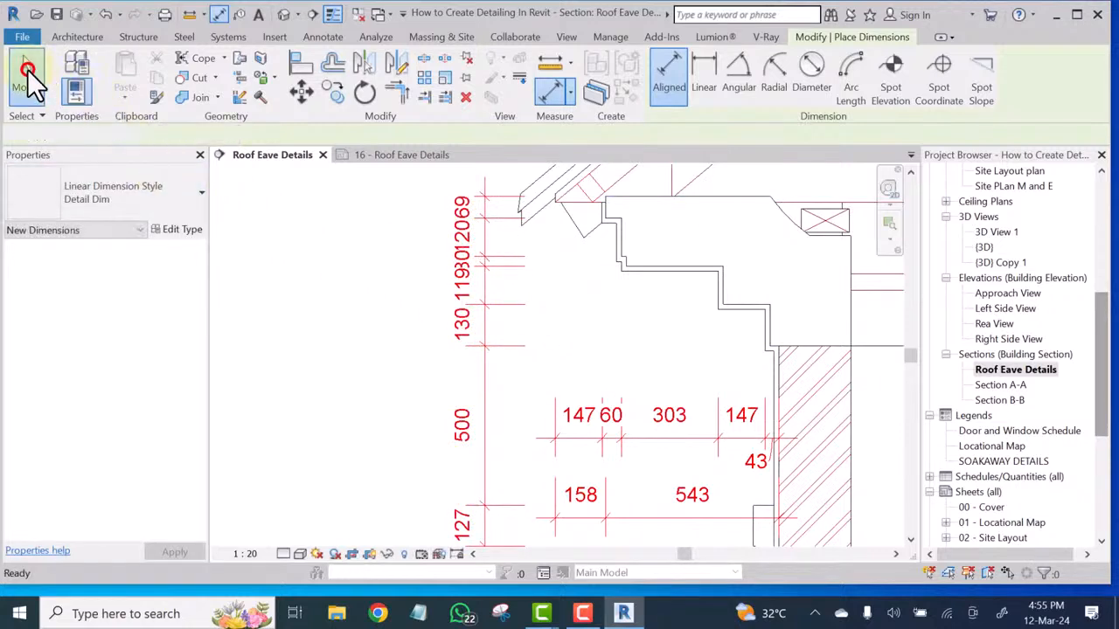
left_click(478, 277)
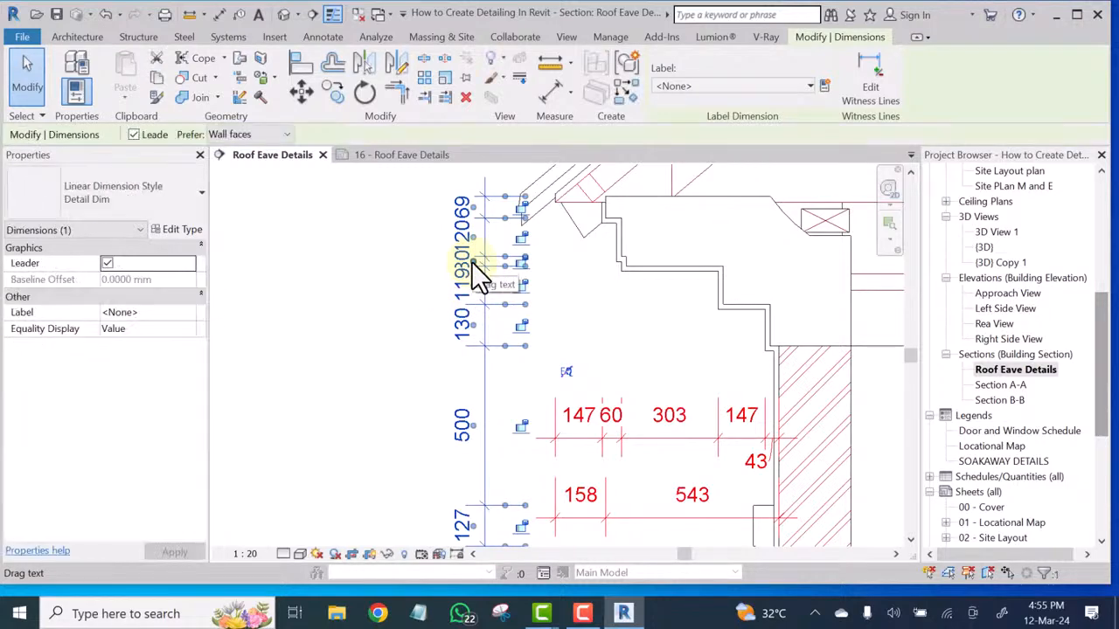
left_click_drag(473, 262, 423, 233)
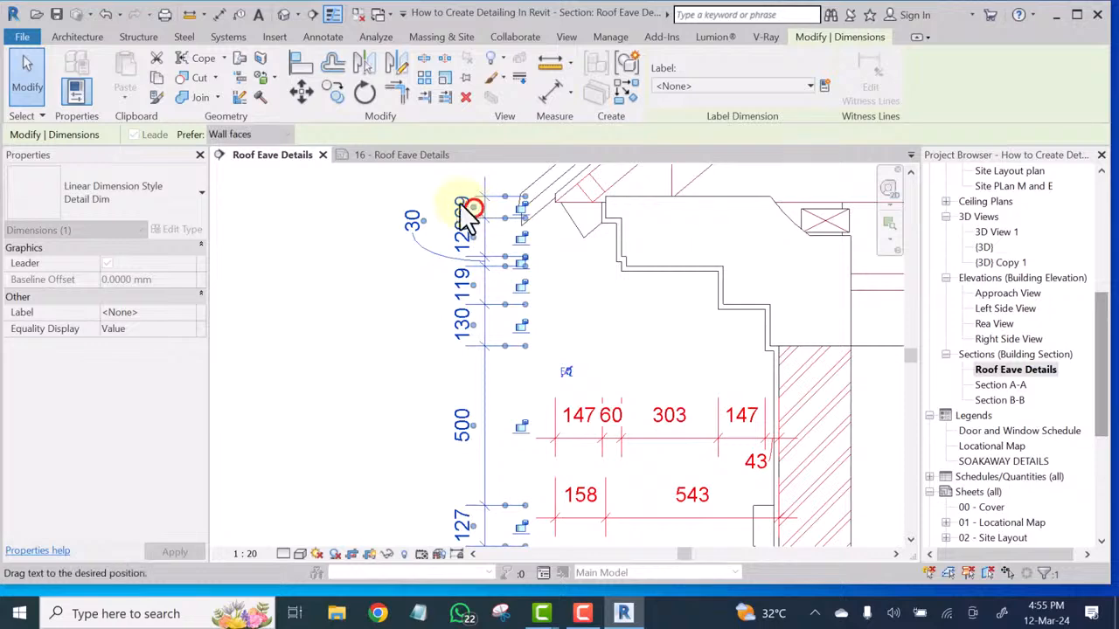
left_click_drag(435, 181, 434, 180)
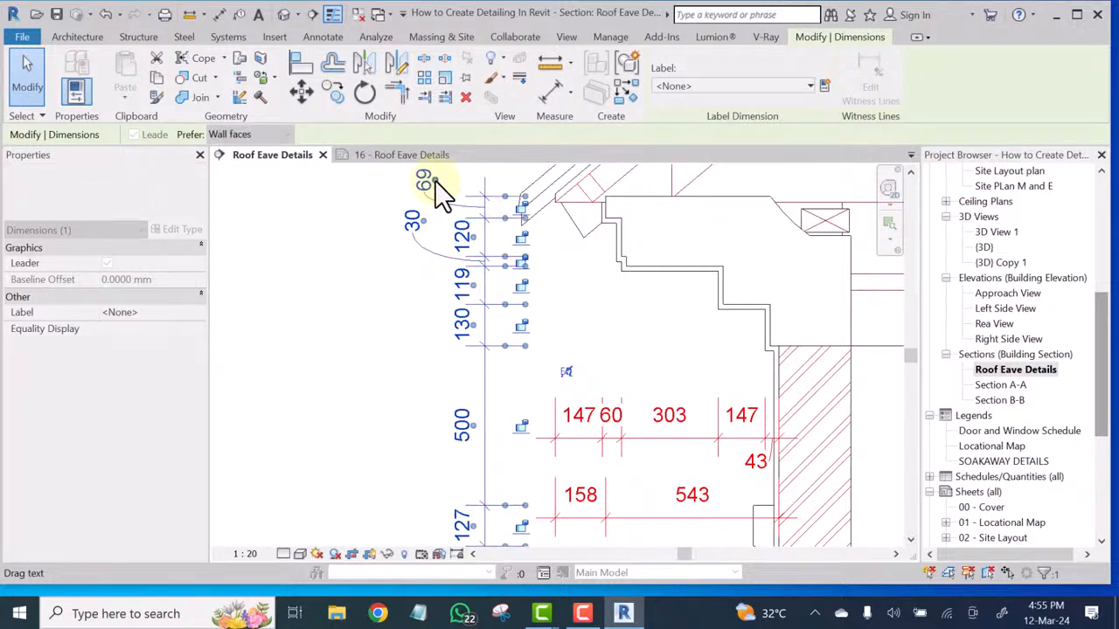
left_click(410, 320)
Inspect the vertical dimension string and its moved texts along the eave and wall
middle_click_drag(481, 431, 539, 320)
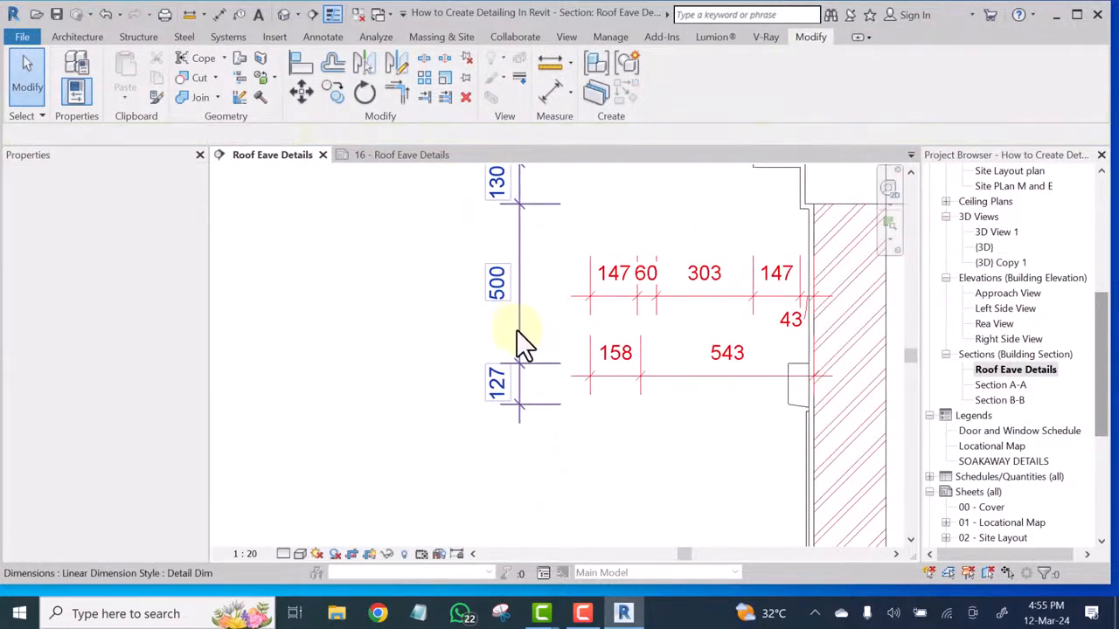
scroll(503, 418, "down", 2)
scroll(503, 415, "down", 1)
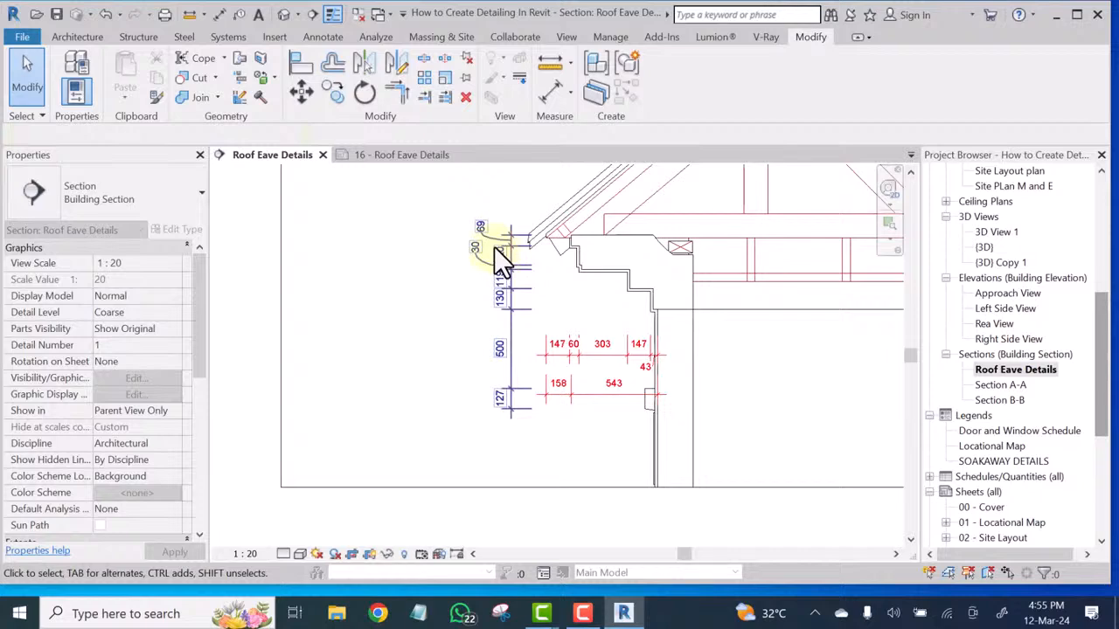
scroll(495, 246, "up", 4)
scroll(516, 258, "up", 1)
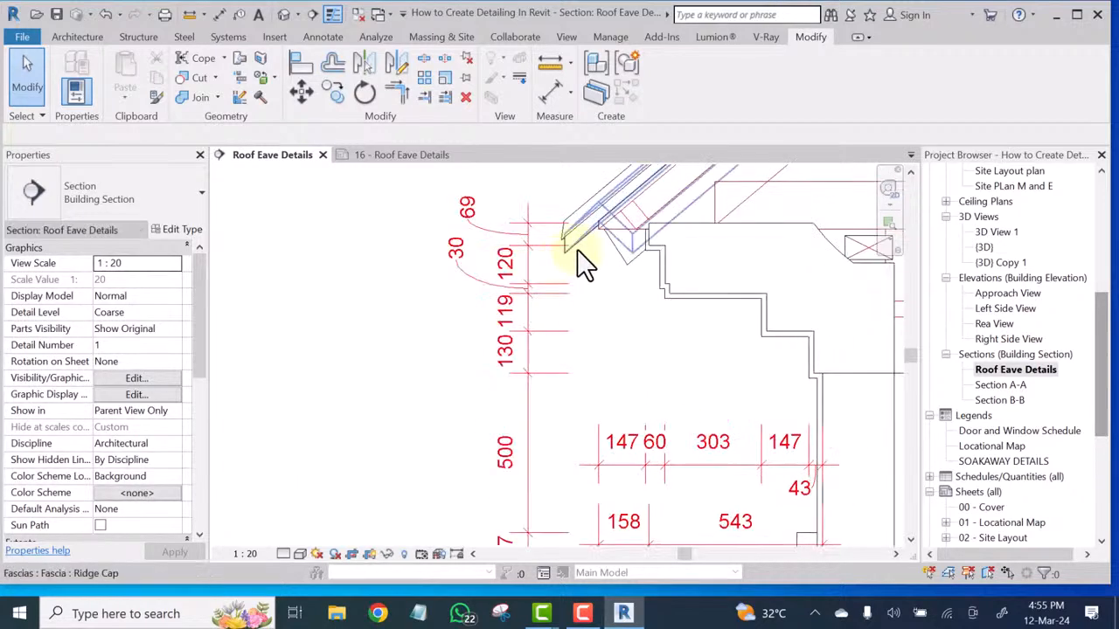
scroll(559, 229, "down", 4)
scroll(560, 236, "down", 2)
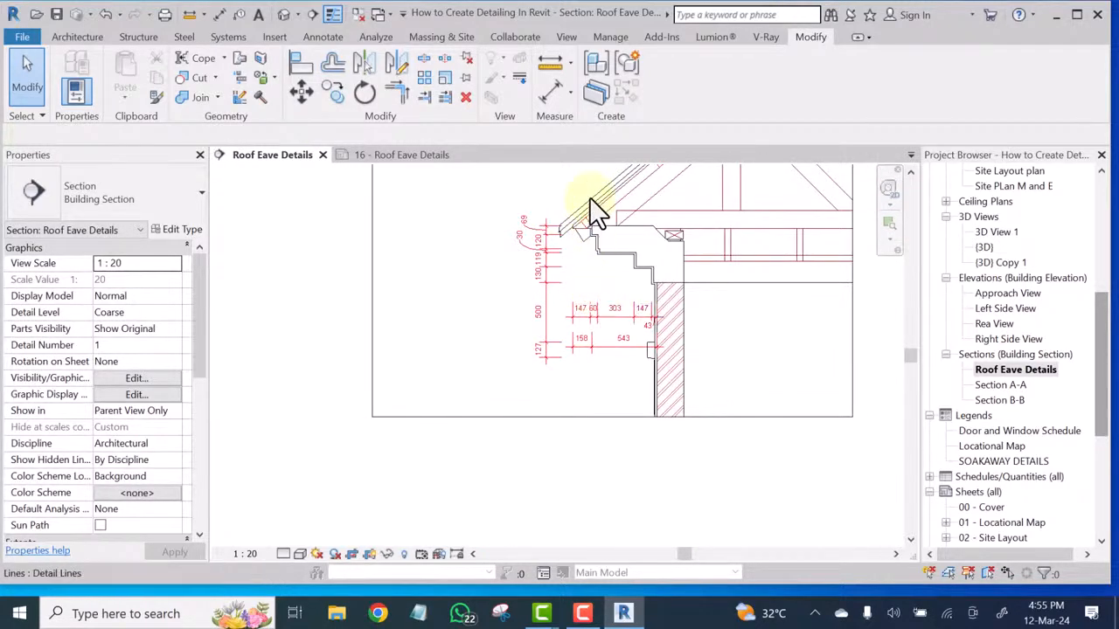
Place an overall vertical aligned dimension from the top of the hatched wall to the eave profile's top edge, outside the existing string
left_click(553, 87)
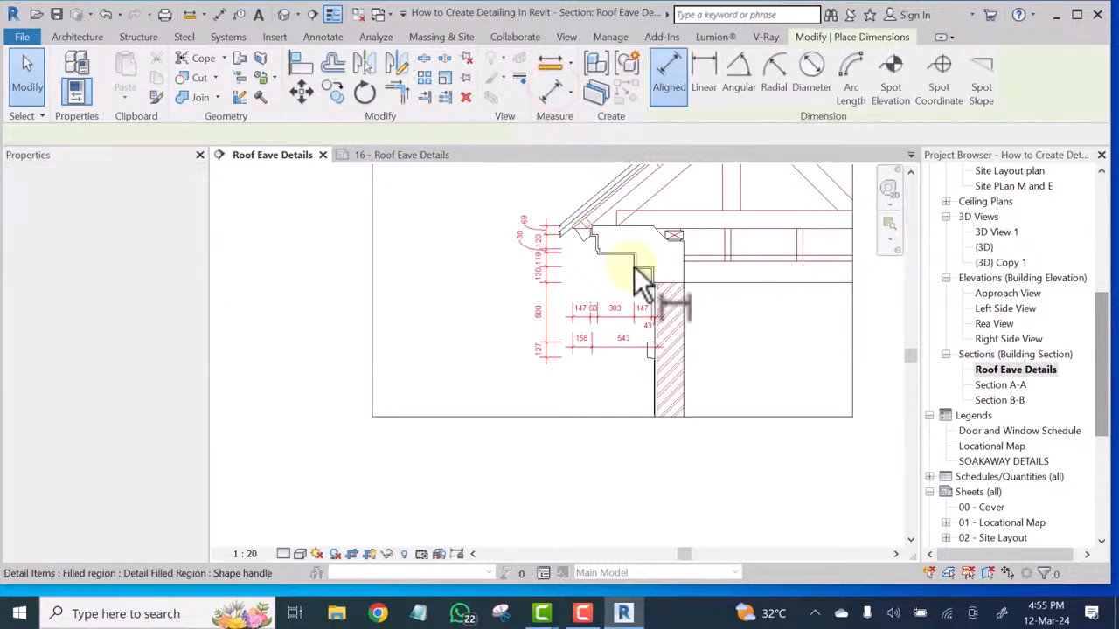
scroll(634, 265, "up", 1)
scroll(652, 284, "up", 5)
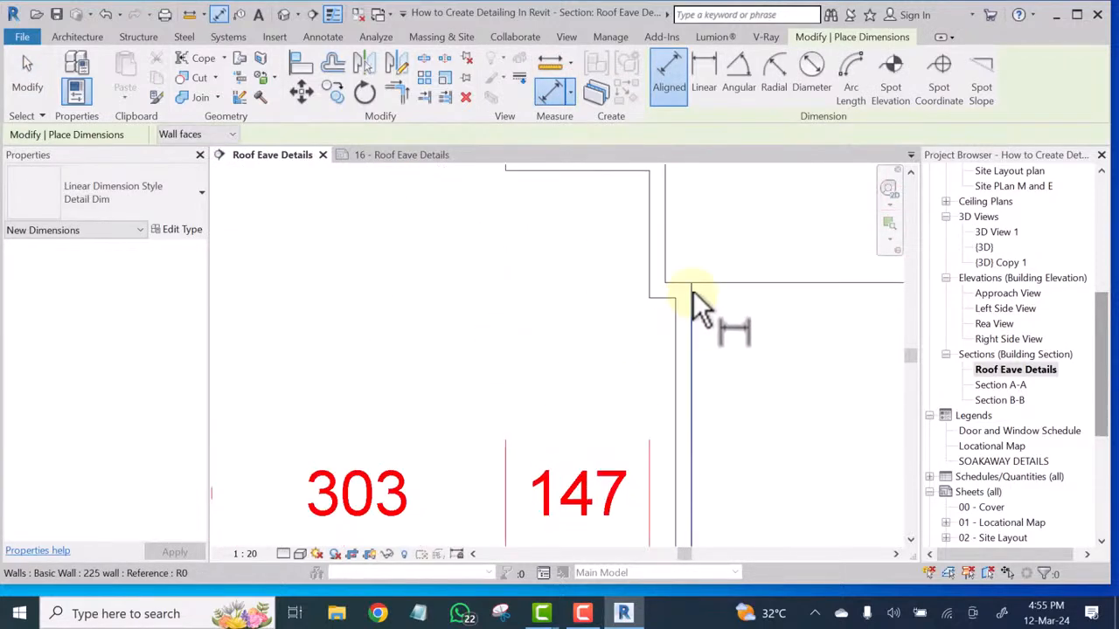
scroll(685, 294, "down", 6)
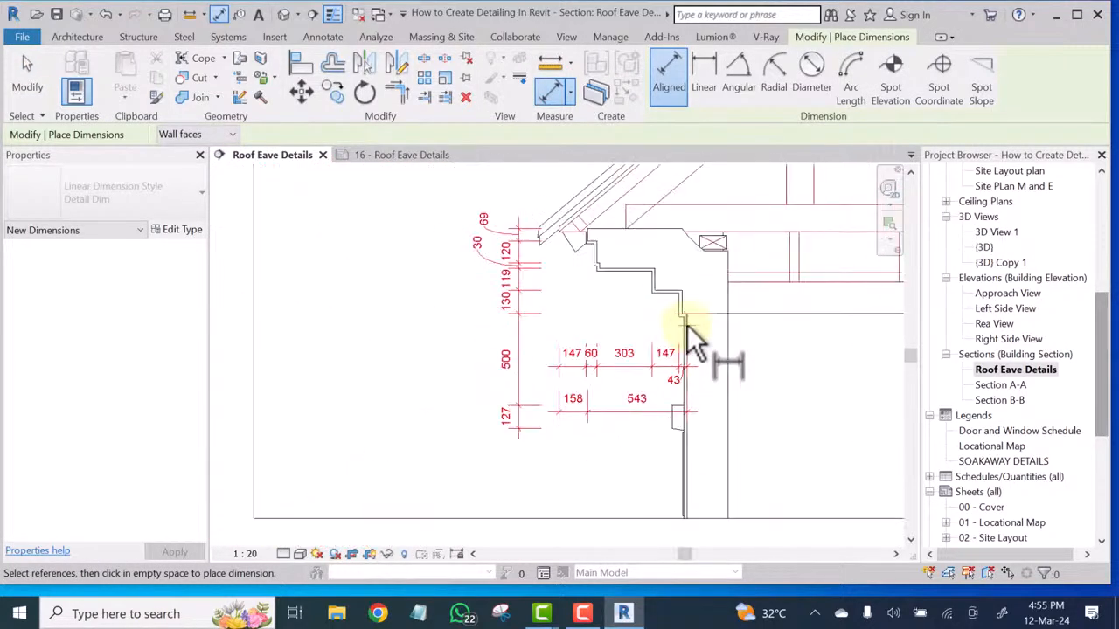
scroll(622, 263, "up", 4)
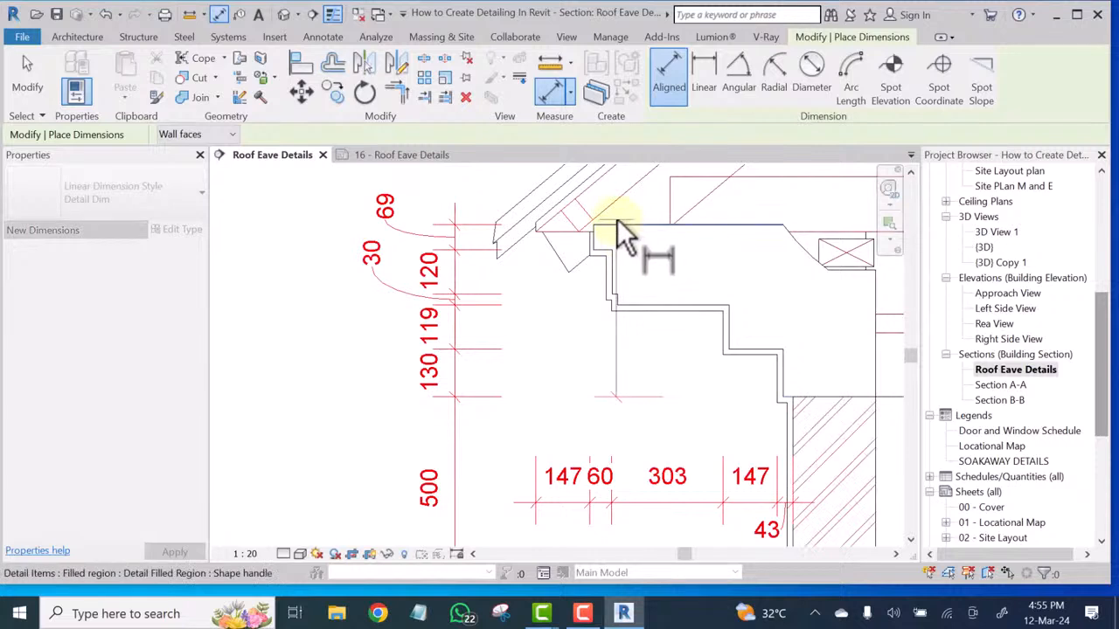
scroll(635, 226, "down", 5)
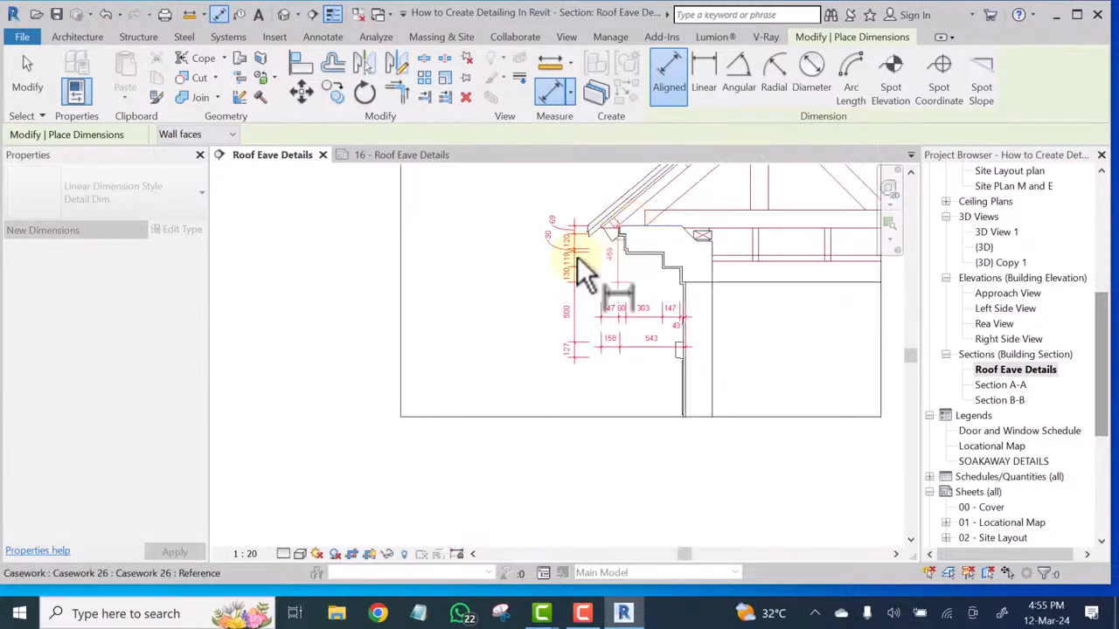
scroll(538, 262, "up", 3)
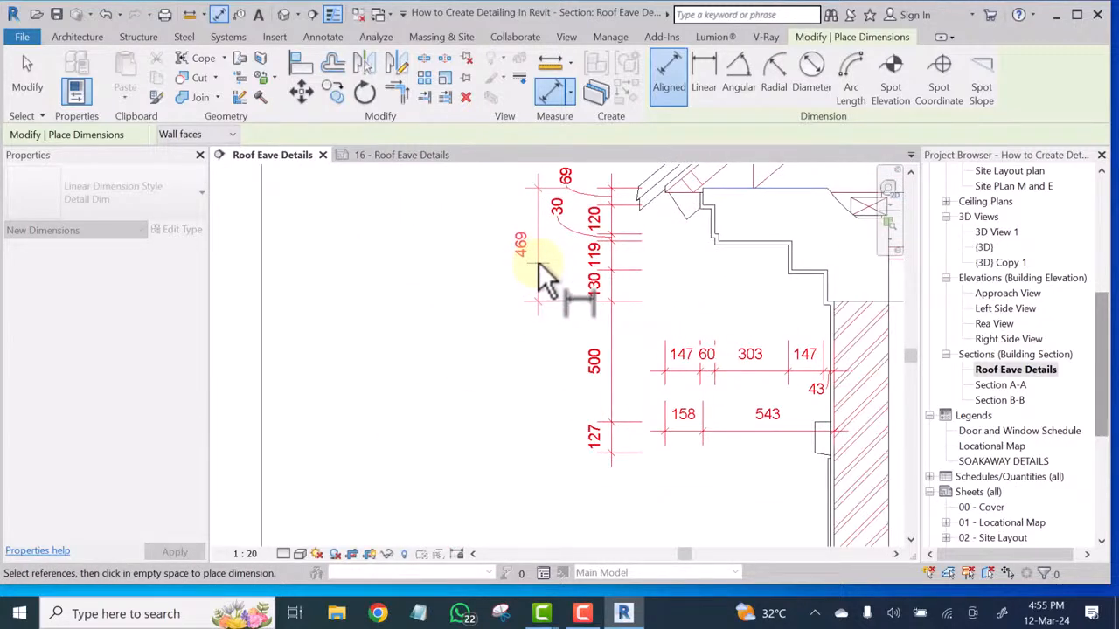
scroll(524, 367, "down", 5)
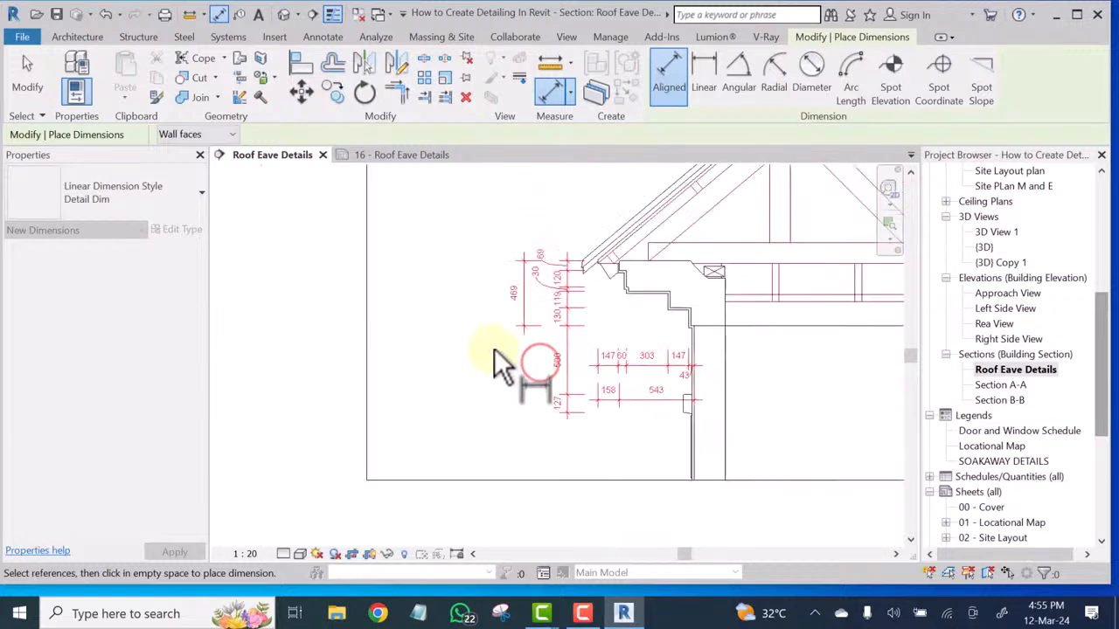
scroll(594, 363, "up", 4)
right_click(491, 217)
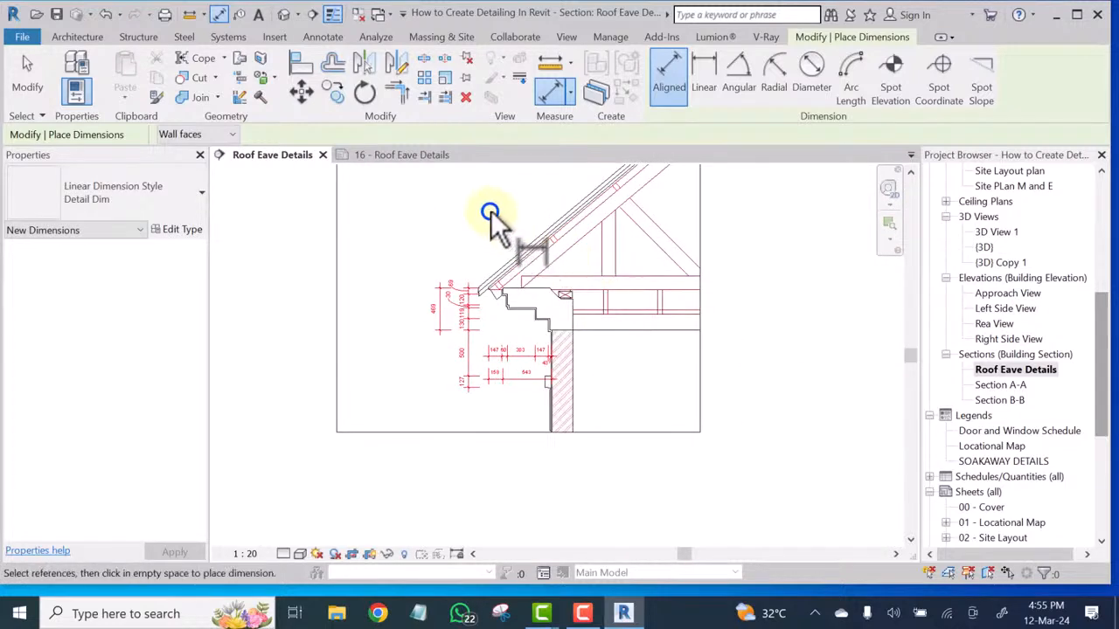
left_click(527, 222)
scroll(563, 256, "down", 6)
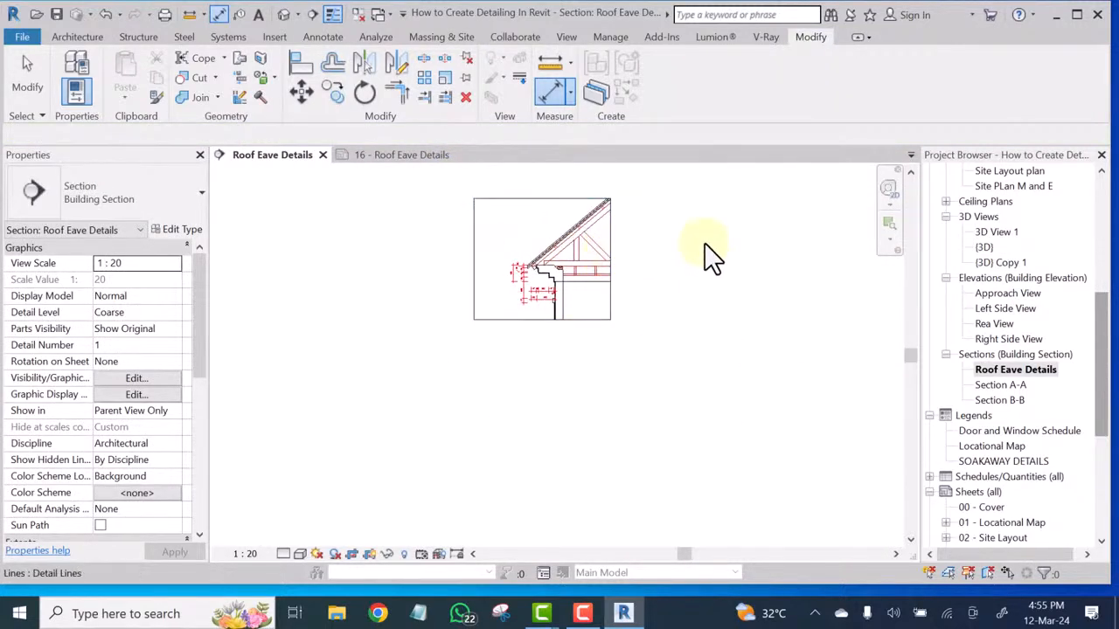
Open the sheet 16 - Roof Eave Details and move the view title slightly up, away from the title block
scroll(996, 398, "down", 6)
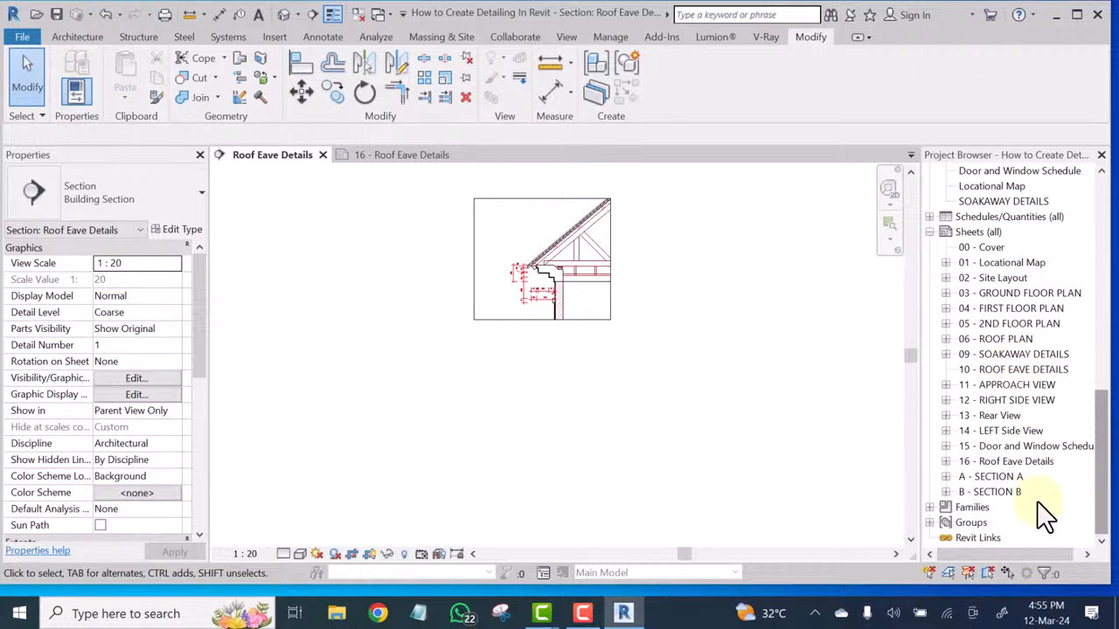
double_click(1027, 463)
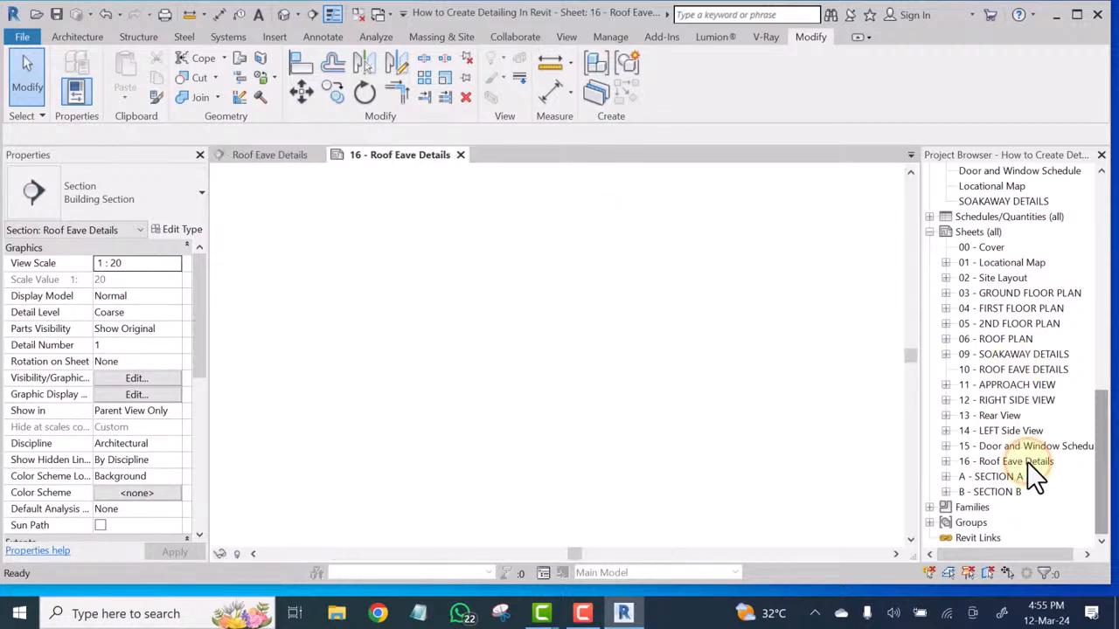
scroll(508, 291, "down", 3)
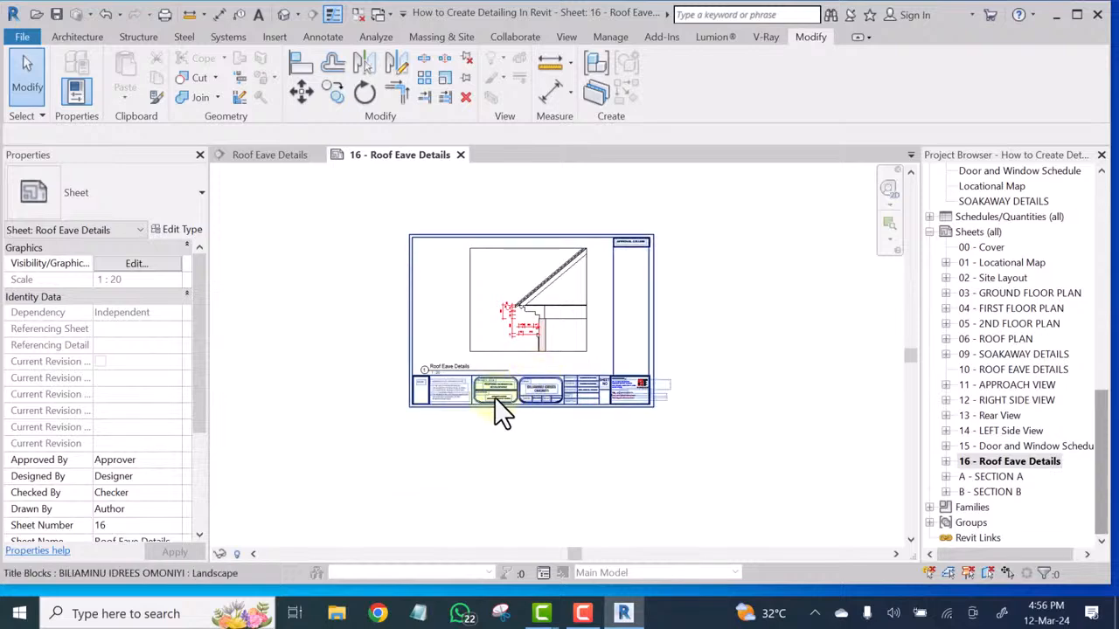
scroll(494, 397, "up", 4)
scroll(437, 369, "up", 2)
middle_click_drag(343, 343, 566, 348)
mouse_move(485, 334)
left_mouse_down()
mouse_move(481, 297)
mouse_move(485, 319)
left_mouse_up()
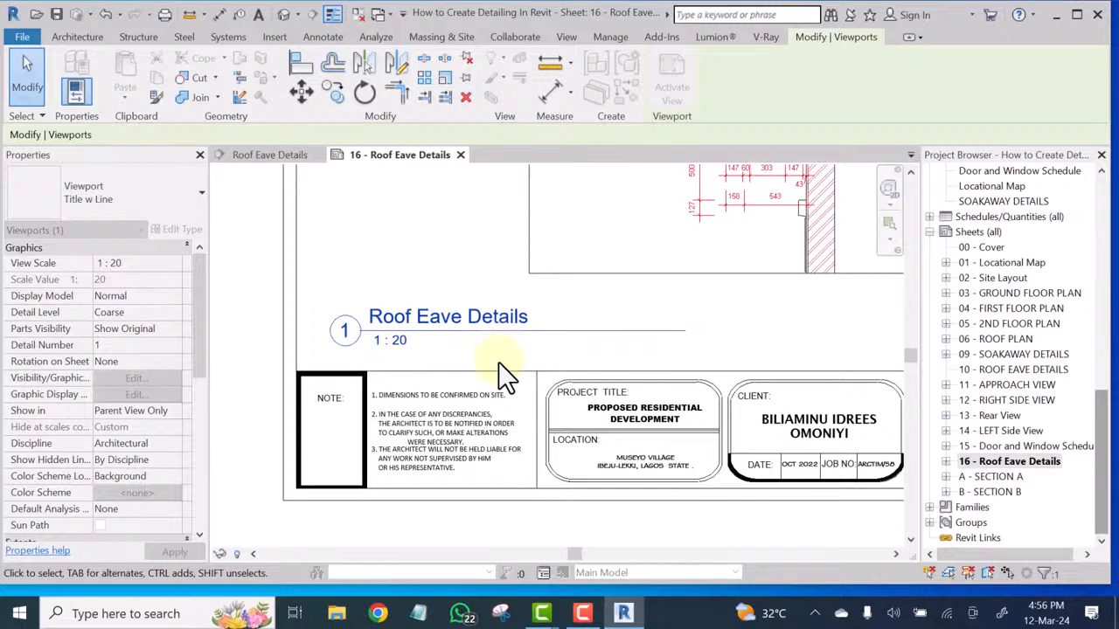
Review the dimensioned eave detail and its layout on the sheet
scroll(498, 362, "down", 2)
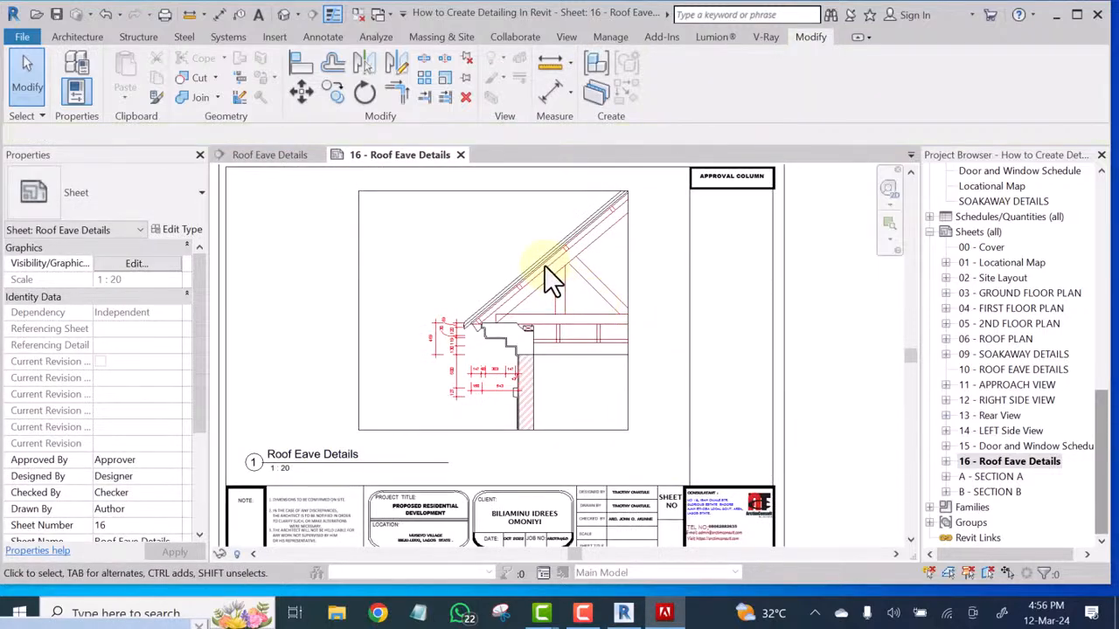
scroll(544, 265, "up", 4)
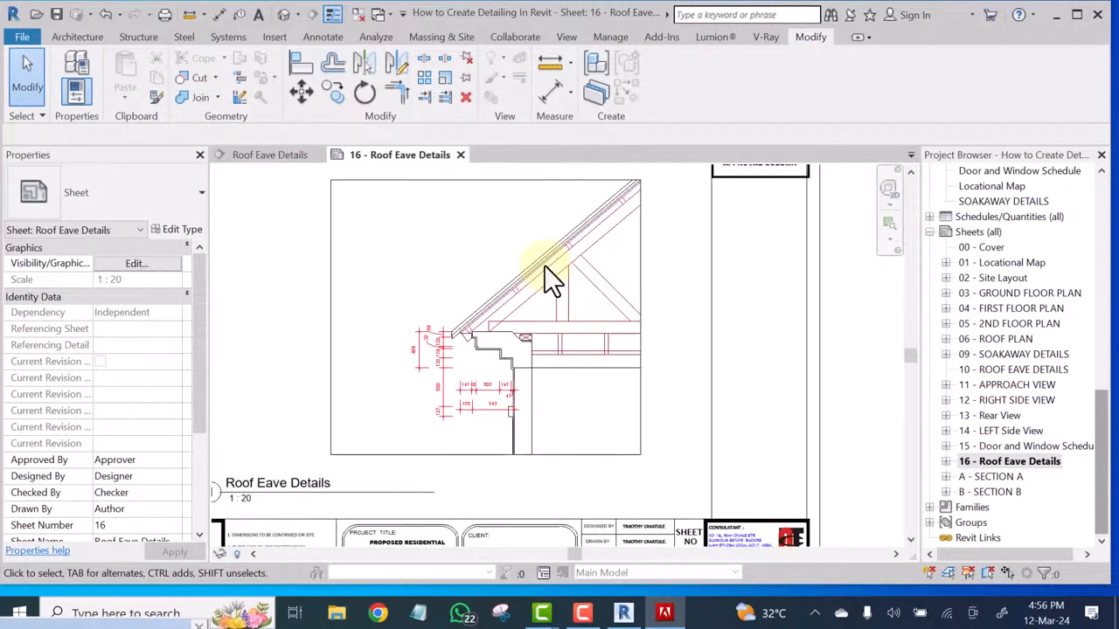
scroll(633, 291, "down", 2)
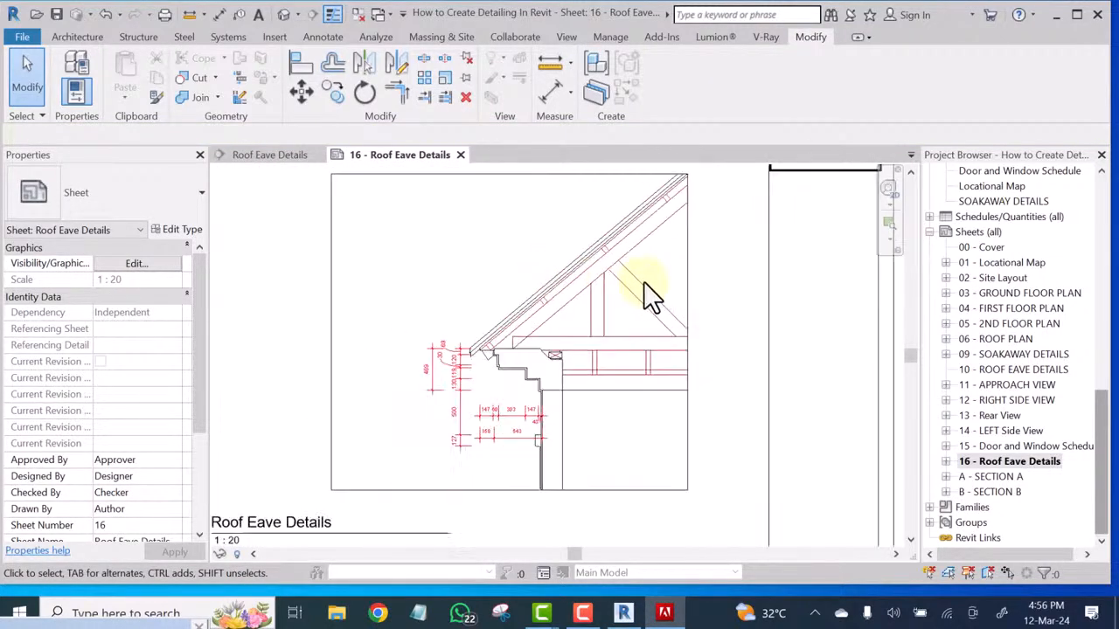
scroll(542, 443, "up", 5)
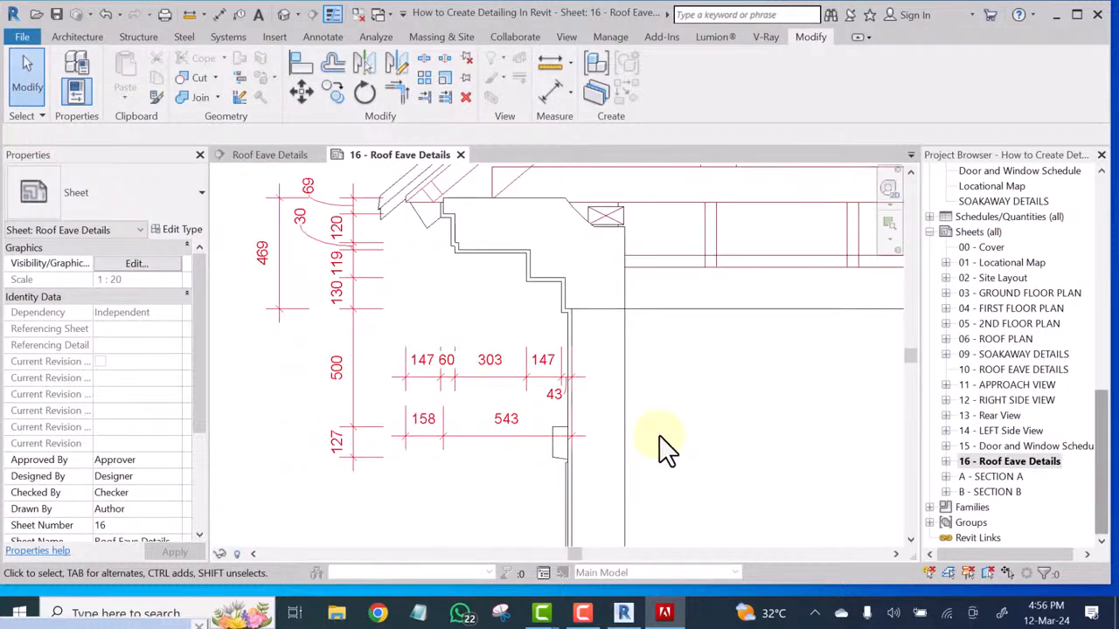
scroll(654, 435, "down", 5)
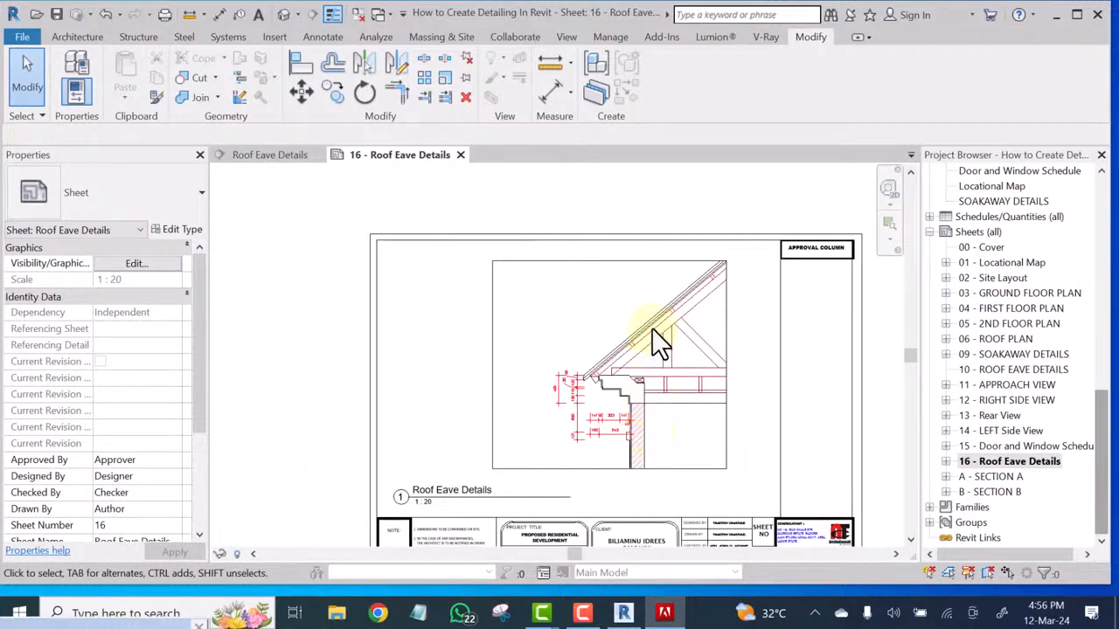
scroll(651, 329, "up", 3)
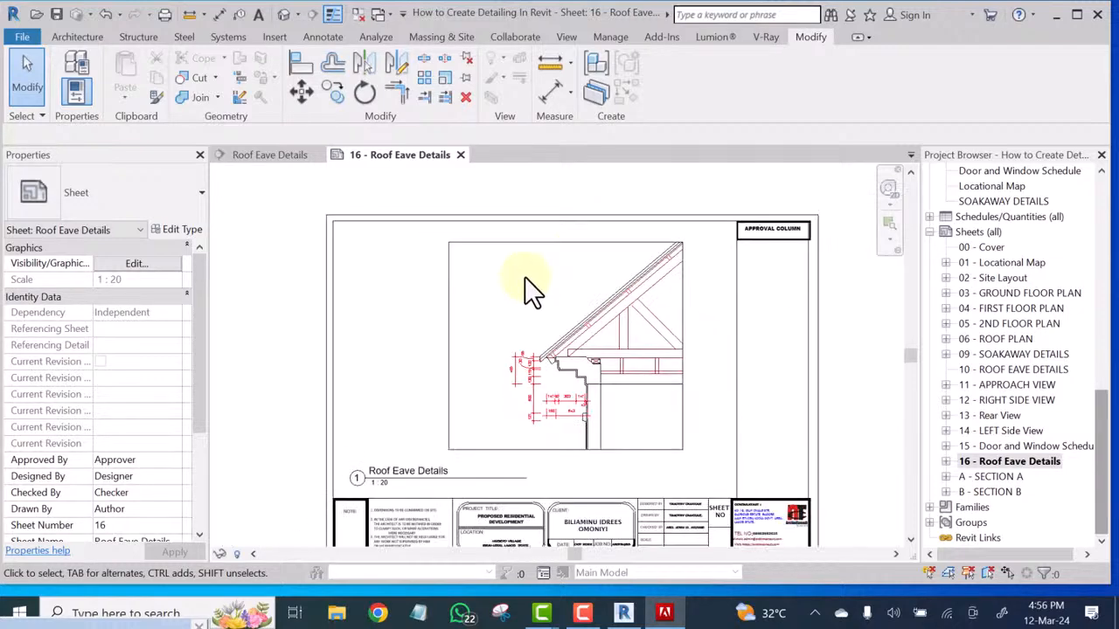
scroll(525, 289, "down", 2)
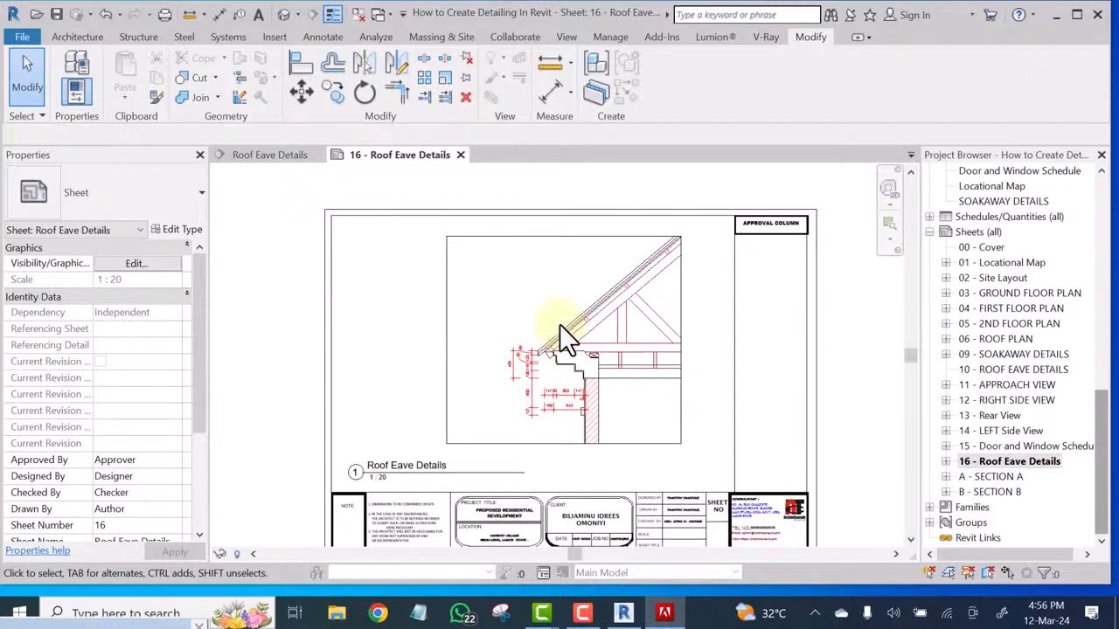
Activate the Roof Eave Details view within the sheet for editing
right_click(525, 284)
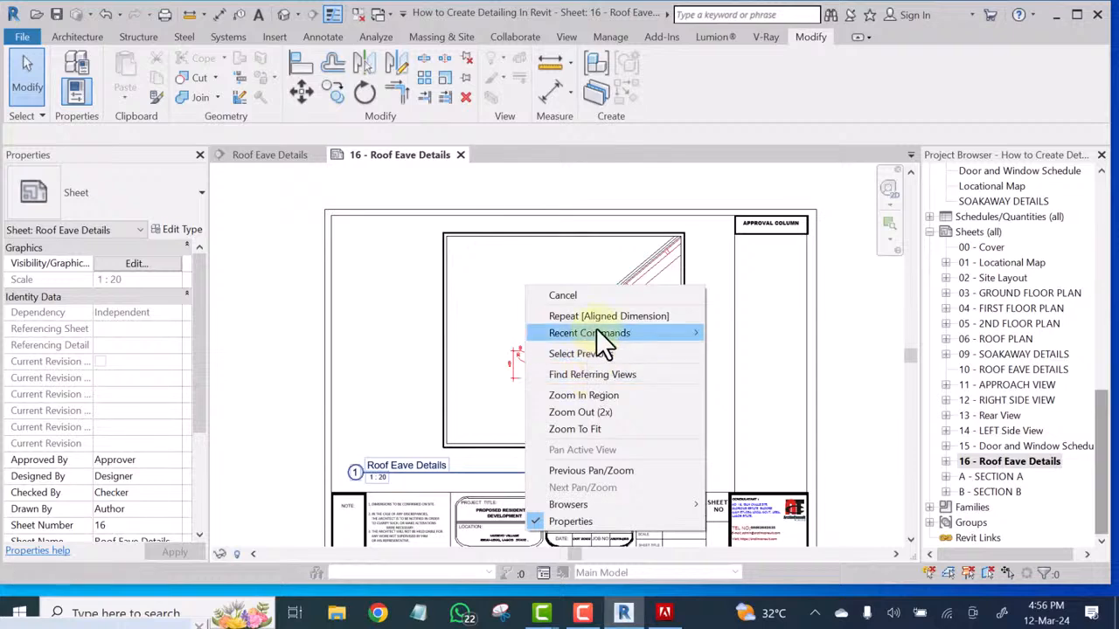
left_click(399, 355)
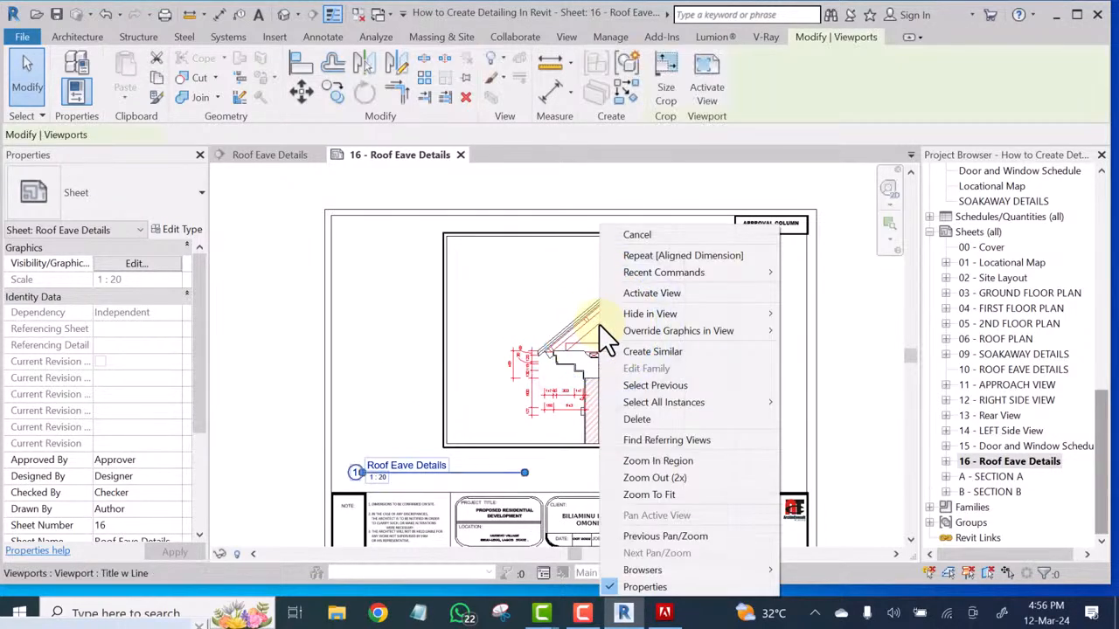
left_click(636, 293)
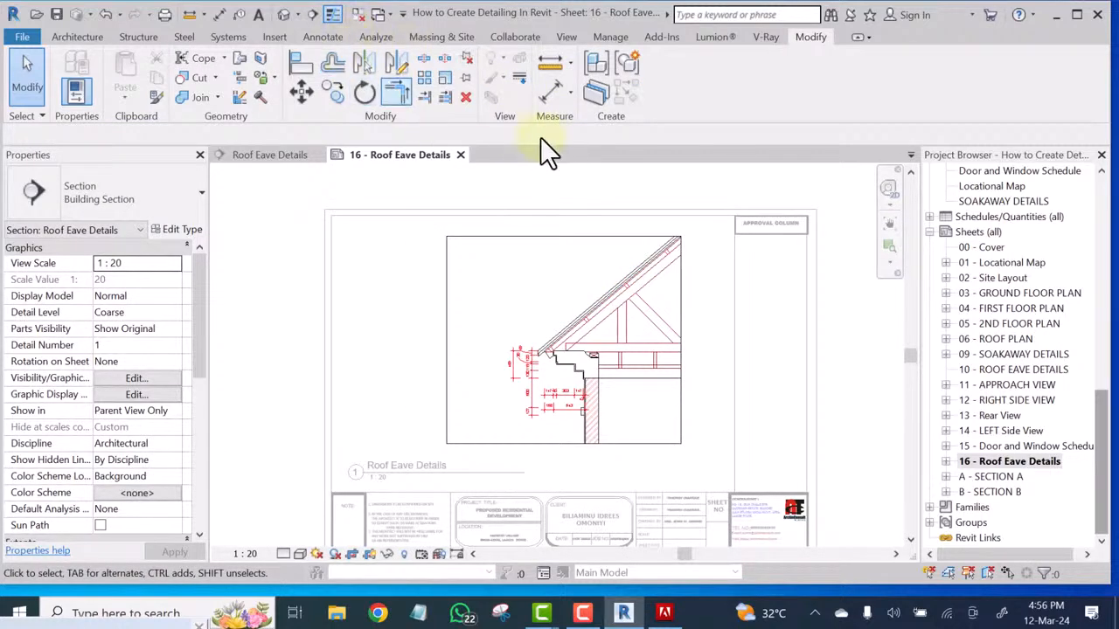
Place a text note reading "Purlin" with a two-segment leader pointing to the uppermost purlin on the roof slope
left_click(258, 15)
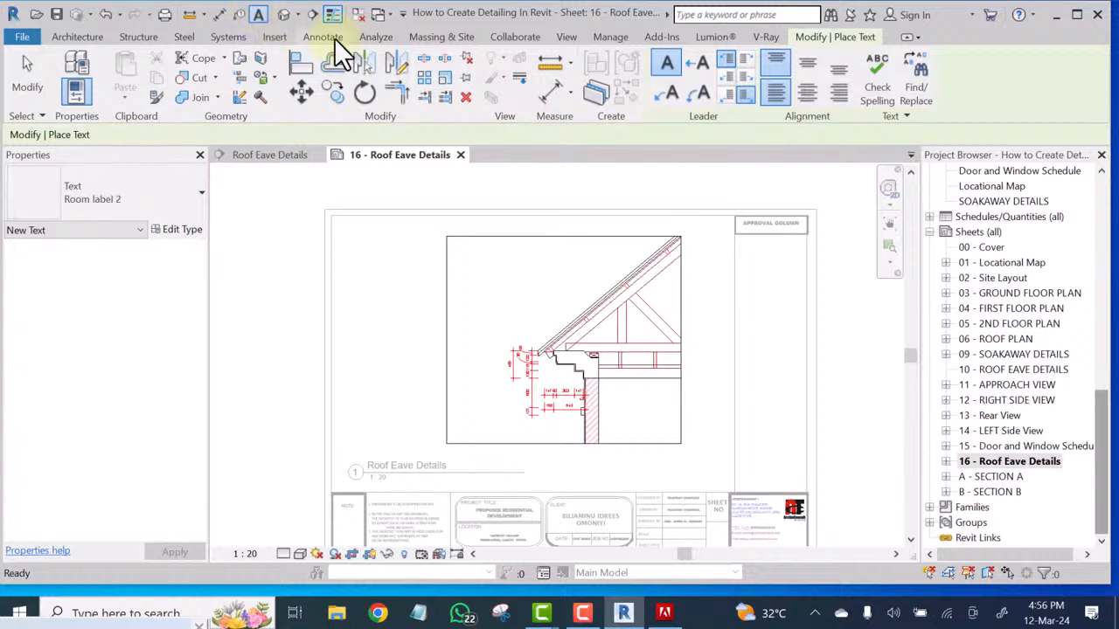
left_click(670, 93)
scroll(669, 250, "up", 3)
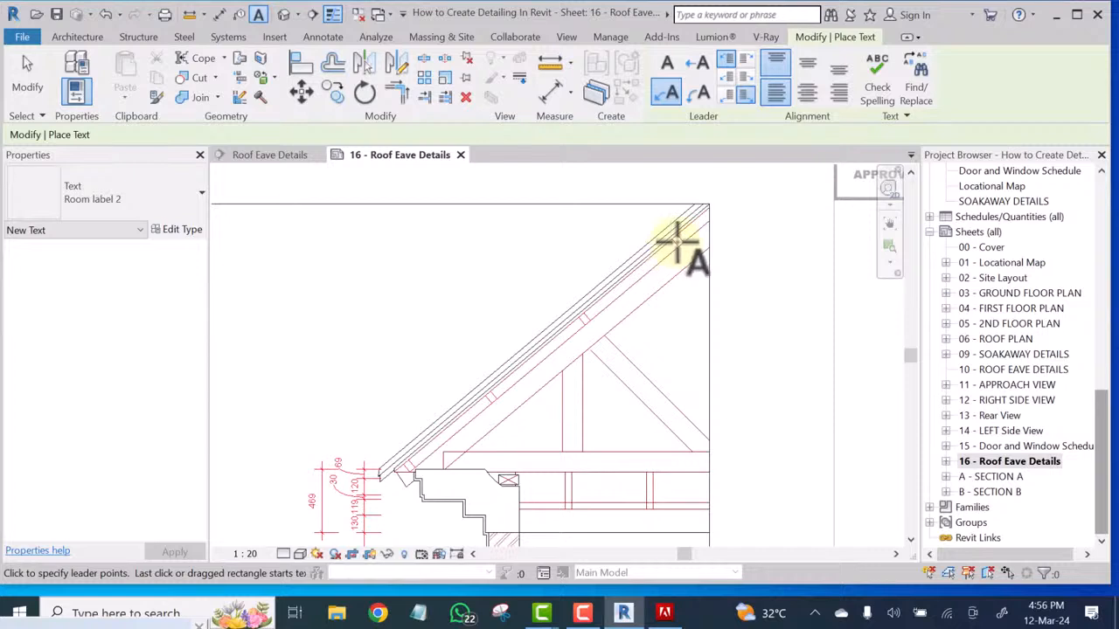
left_click(674, 238)
scroll(413, 240, "down", 4)
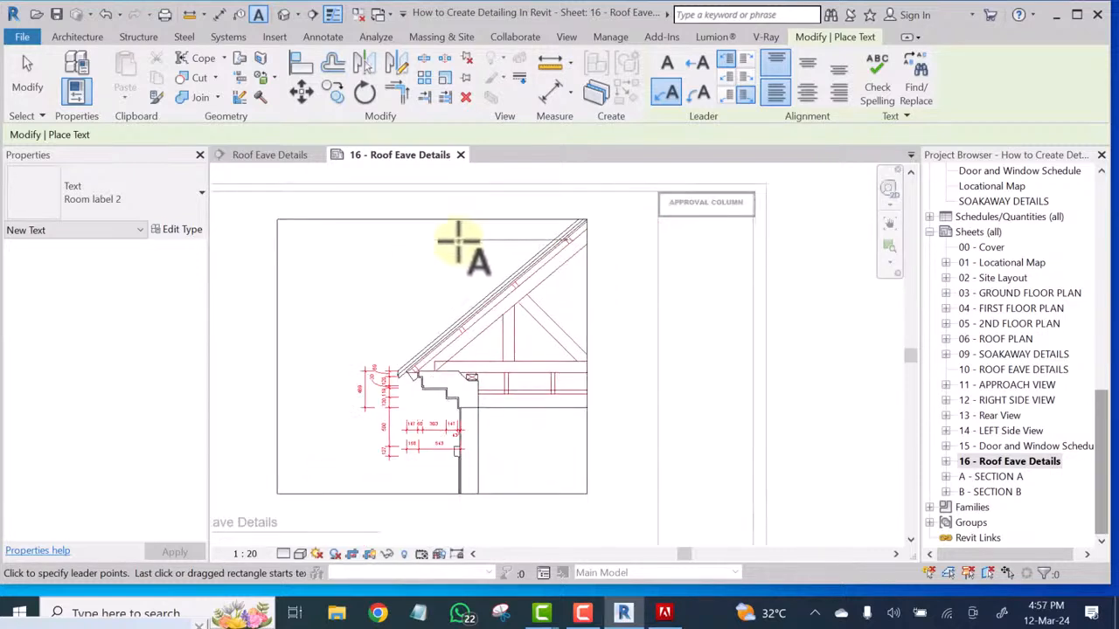
left_click(417, 242)
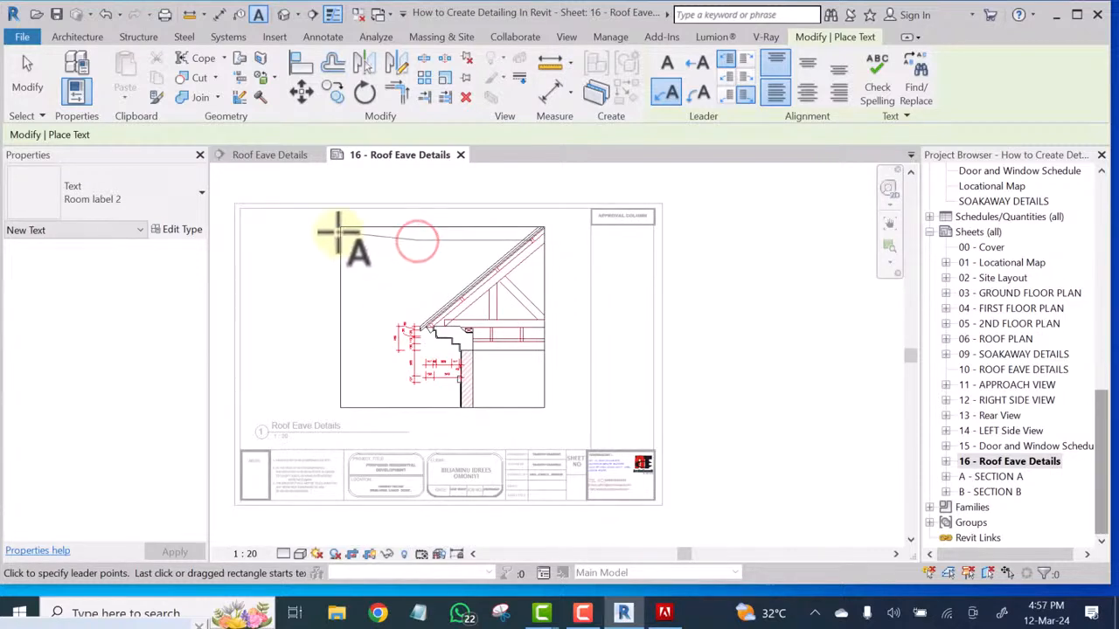
scroll(372, 253, "up", 4)
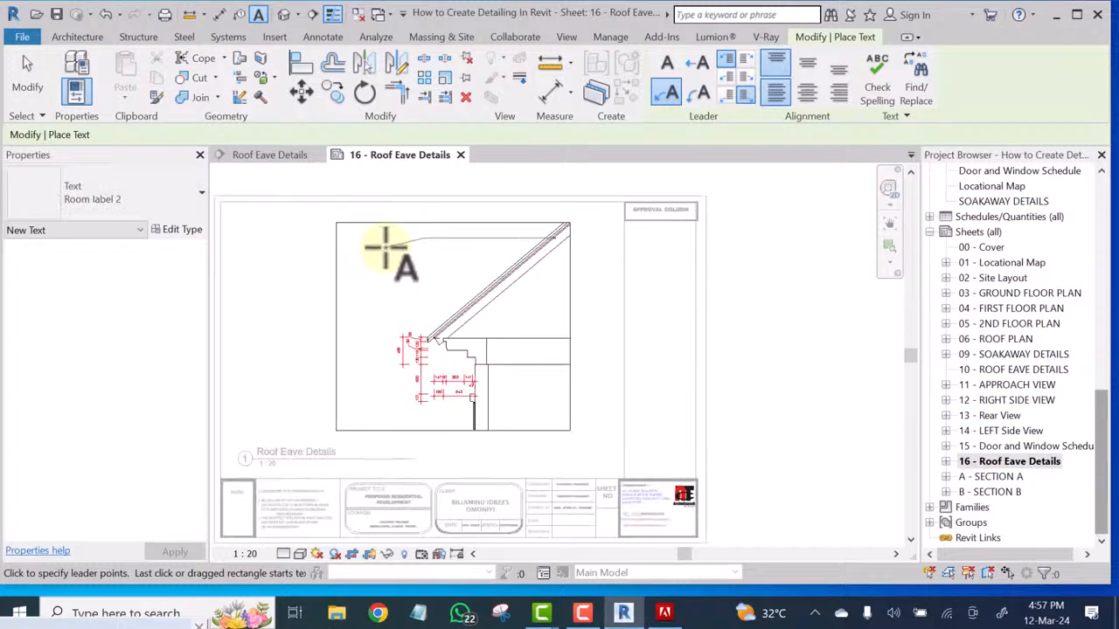
left_click(386, 250)
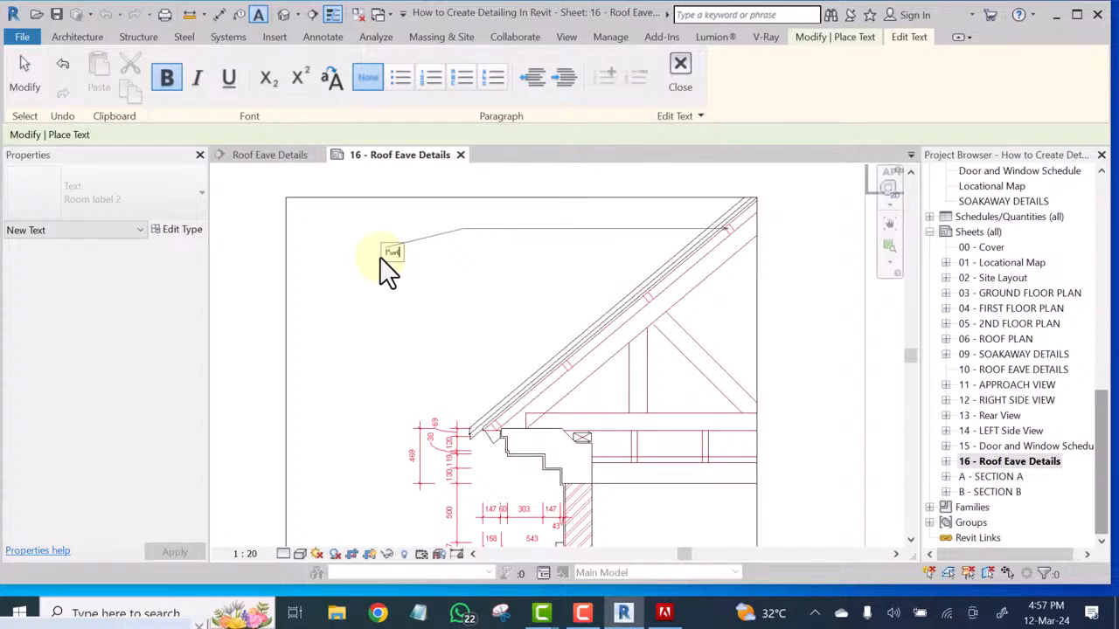
left_click(428, 273)
scroll(407, 259, "up", 3)
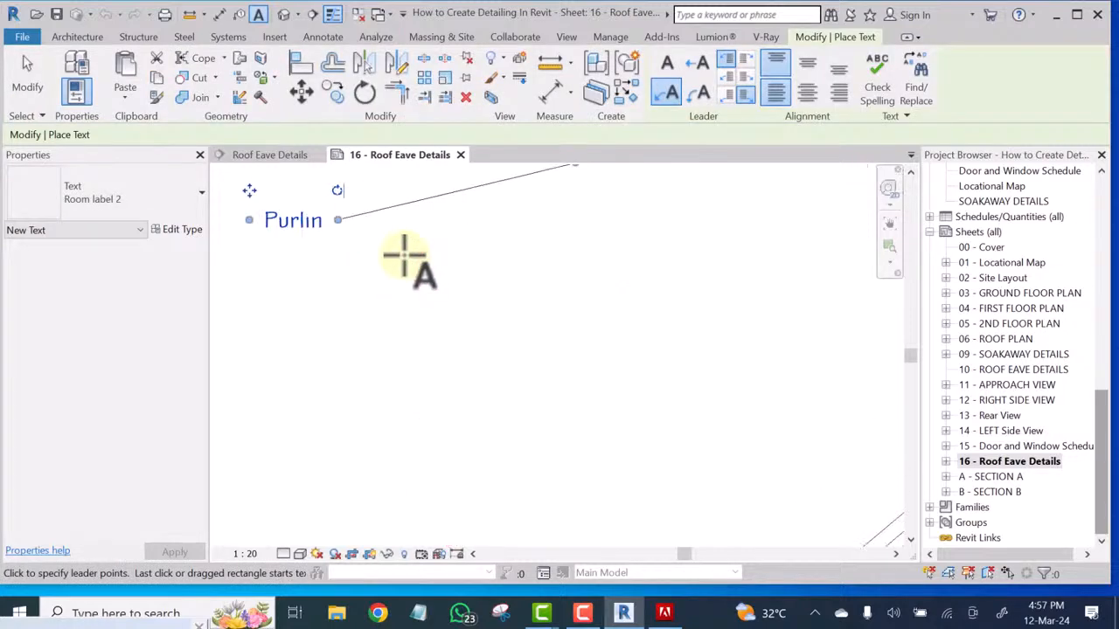
scroll(408, 265, "down", 5)
scroll(479, 277, "up", 3)
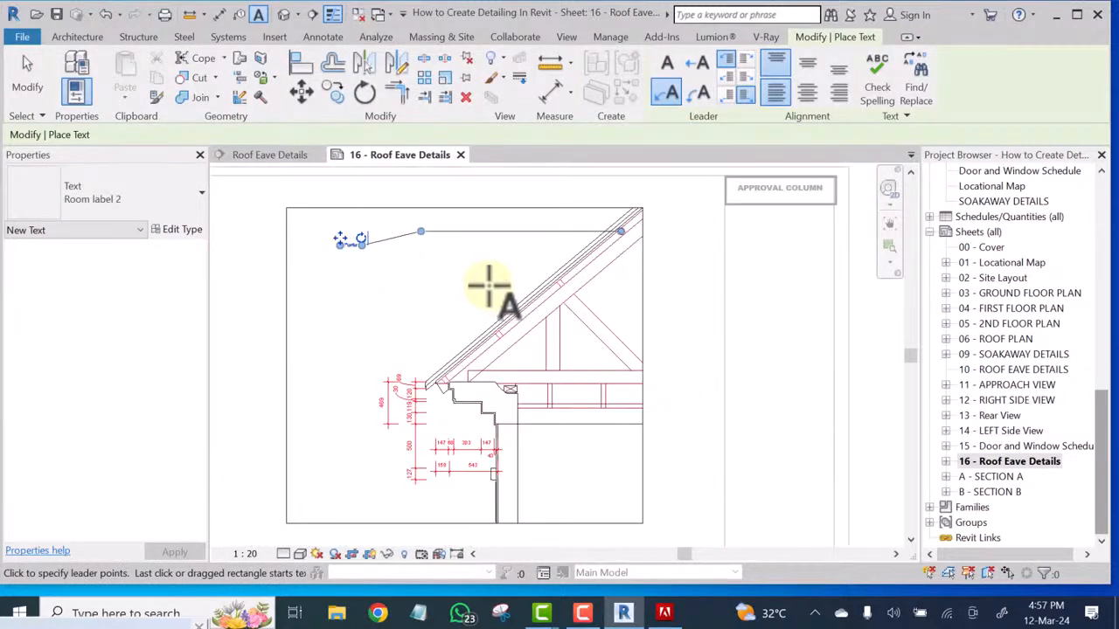
key("Escape")
key("Escape")
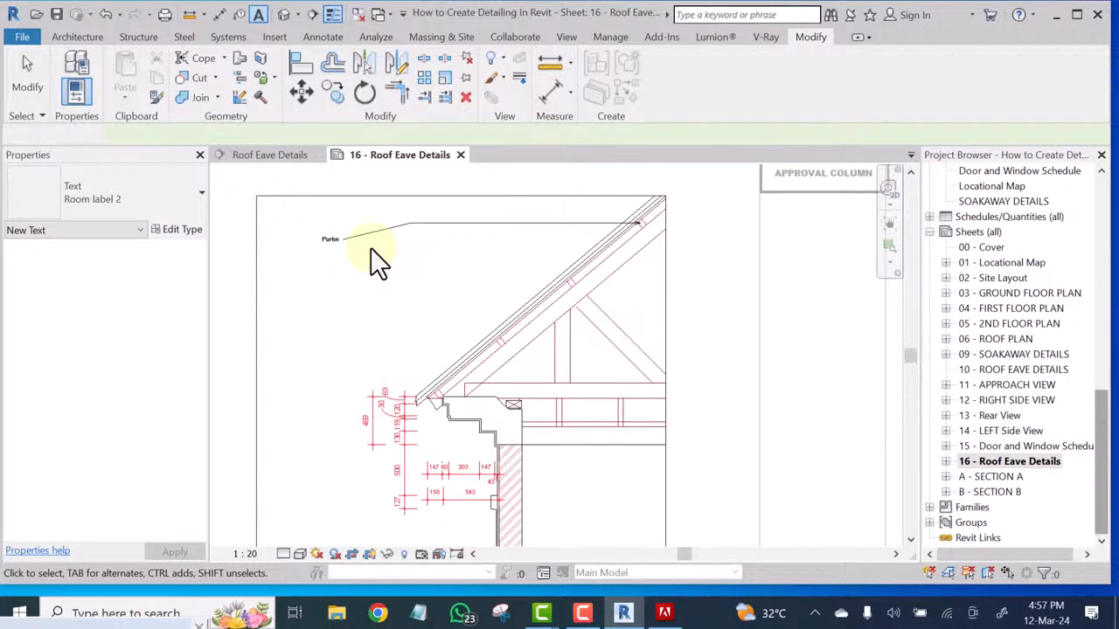
Change the Purlin note's text type to Detail Tex
double_click(328, 239)
scroll(328, 239, "up", 4)
left_click(328, 239)
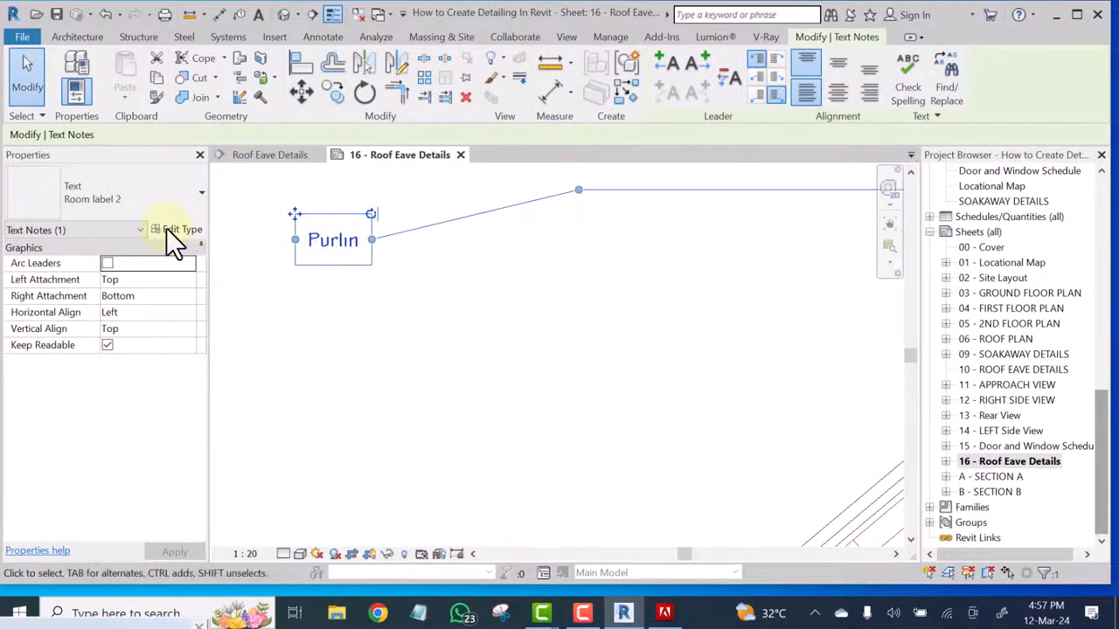
double_click(128, 188)
left_click(129, 188)
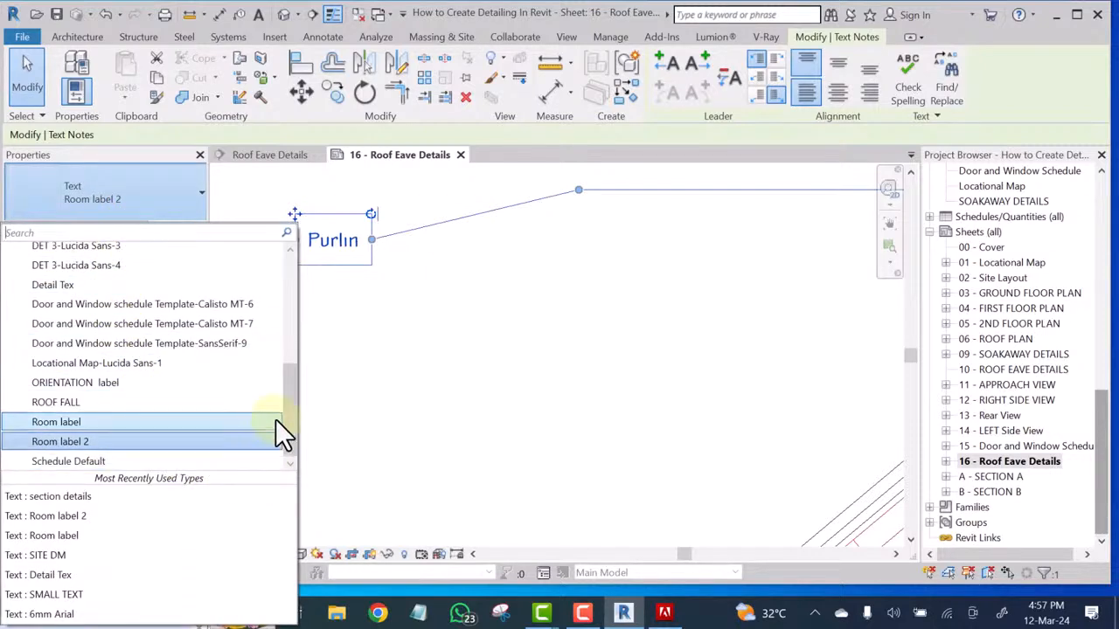
mouse_move(288, 410)
left_mouse_down()
mouse_move(294, 353)
mouse_move(298, 404)
left_mouse_up()
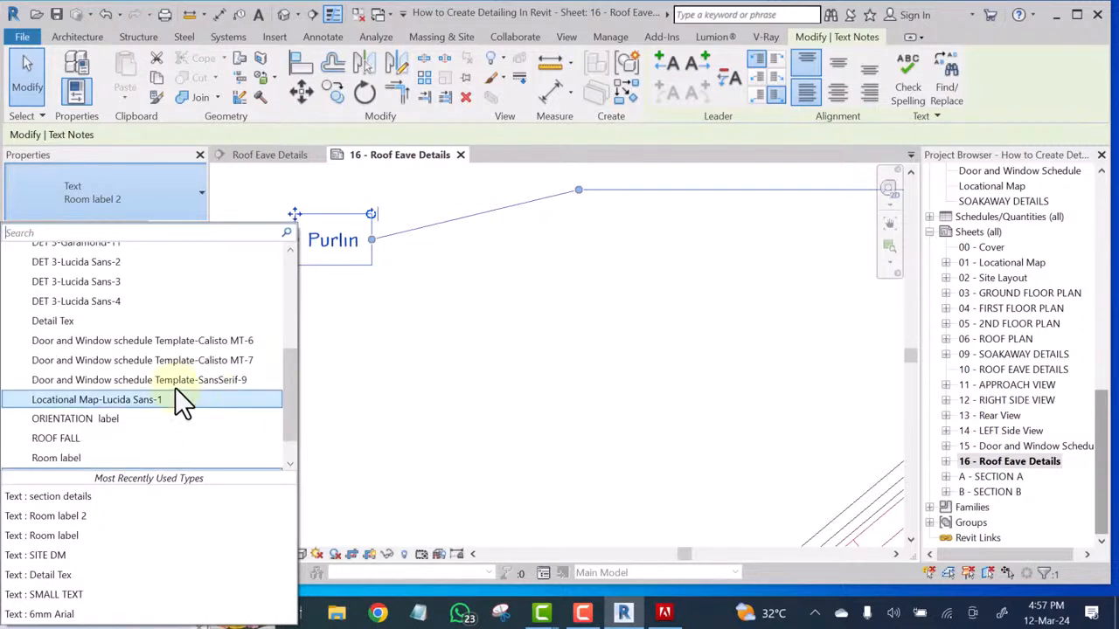
left_click(48, 323)
left_click(447, 321)
scroll(447, 321, "down", 5)
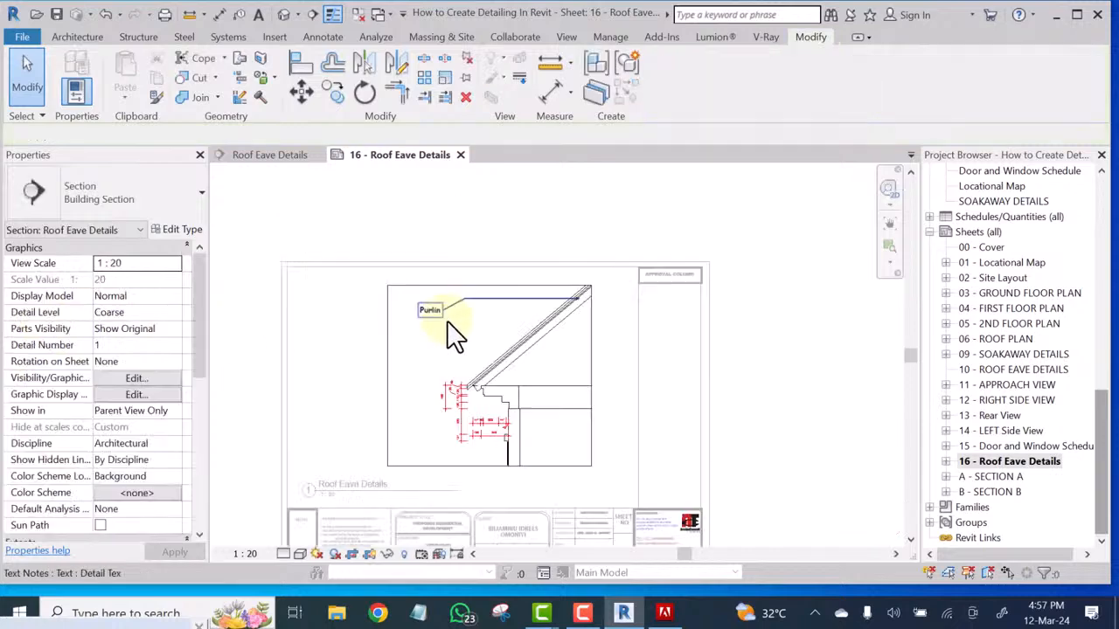
Examine the Detail Tex type properties of the Purlin note, including its font, text size and leader arrowhead
scroll(434, 319, "up", 3)
left_click(426, 305)
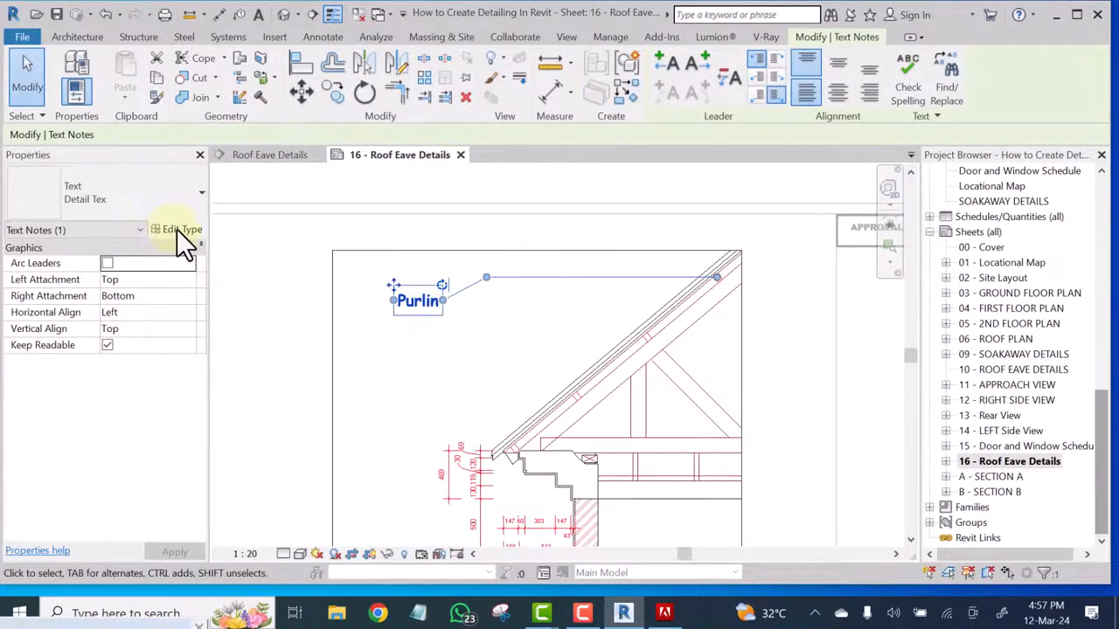
left_click(176, 229)
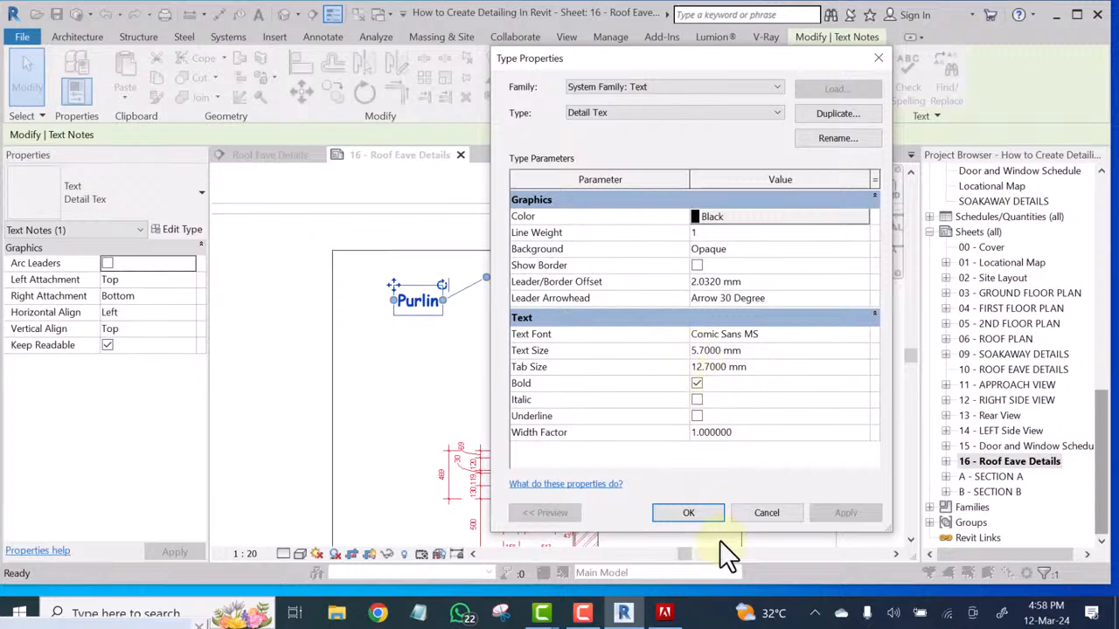
left_click(689, 513)
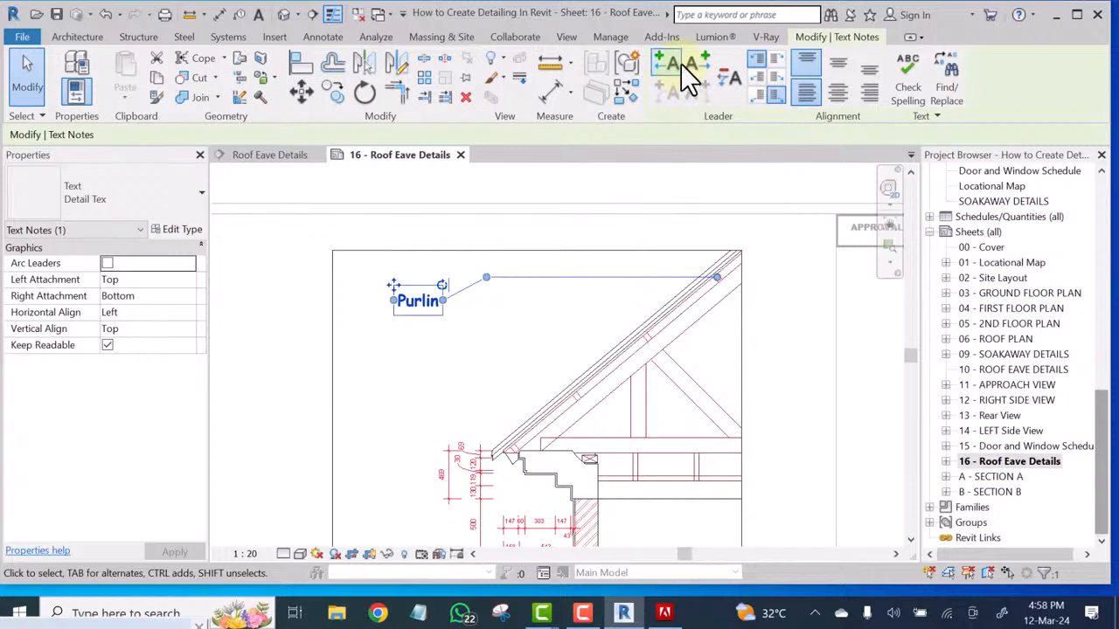
left_click(628, 92)
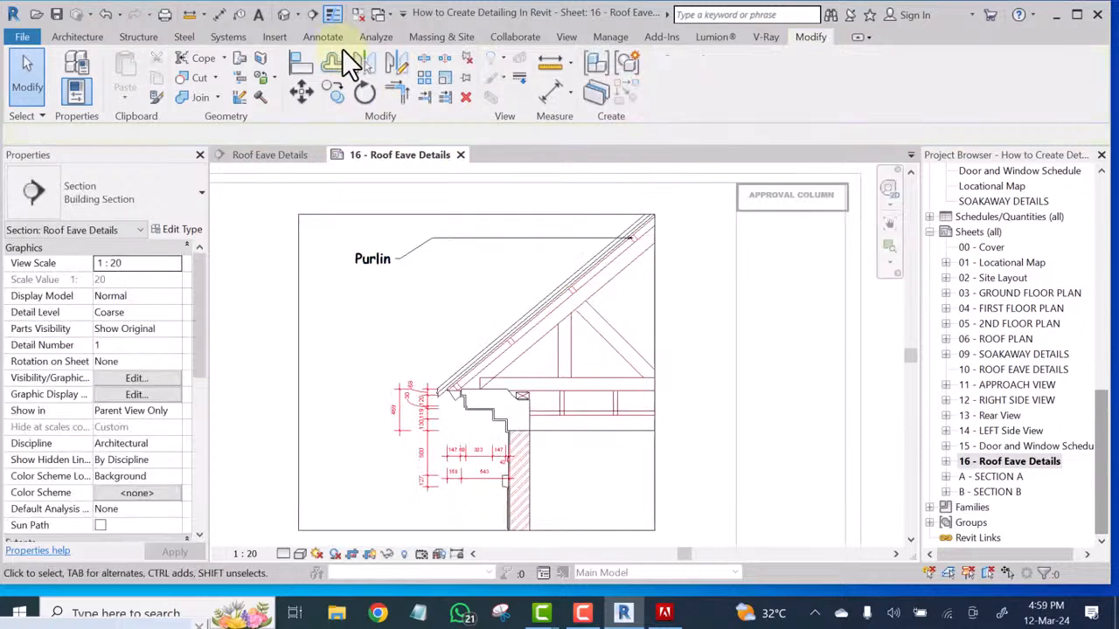
Add the size 75mmx50mm in front of the word Purlin in the leader note
left_click(368, 258)
scroll(367, 262, "up", 5)
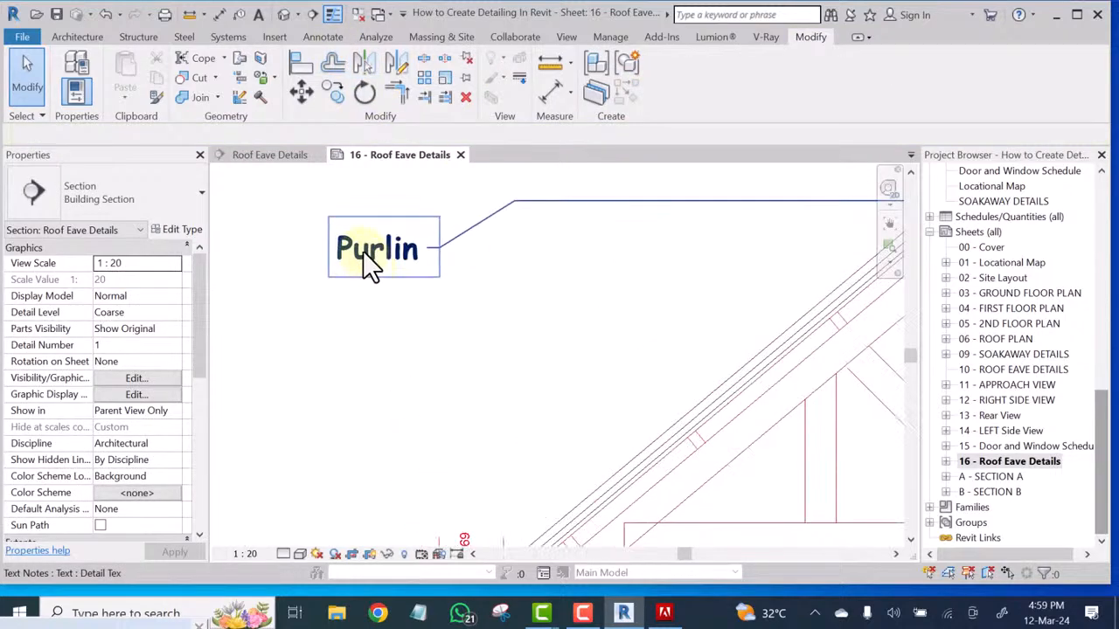
double_click(361, 243)
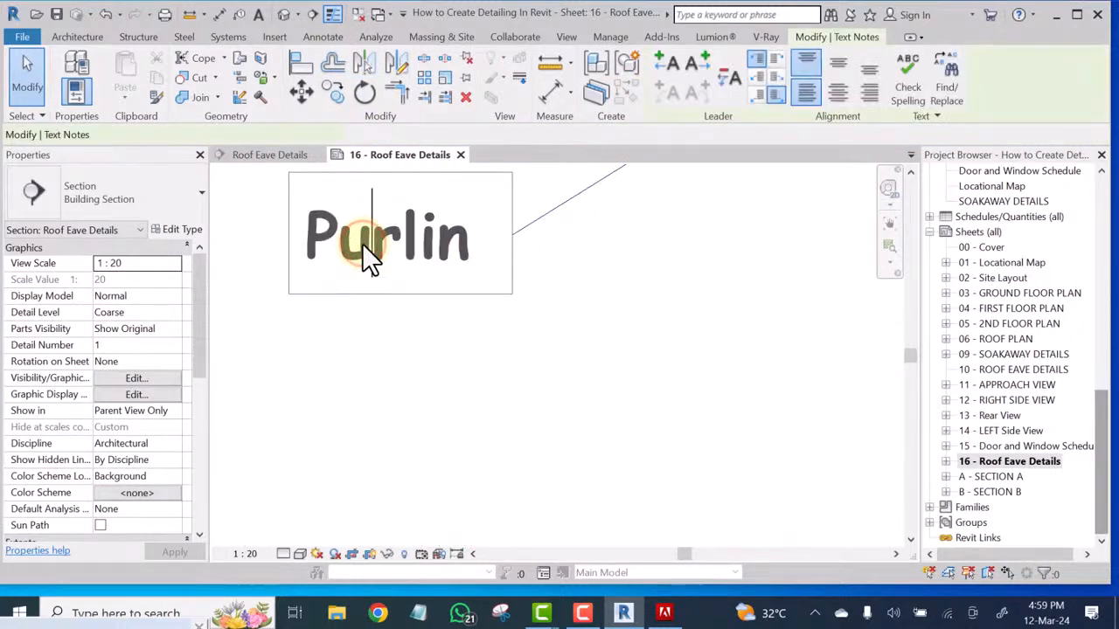
left_click(312, 212)
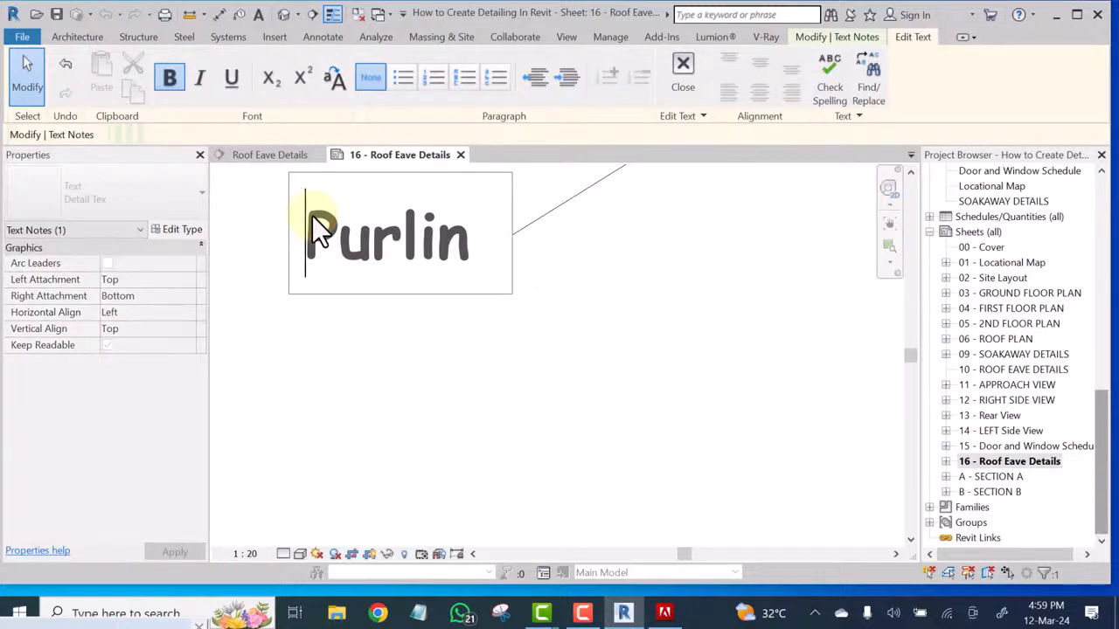
type("75")
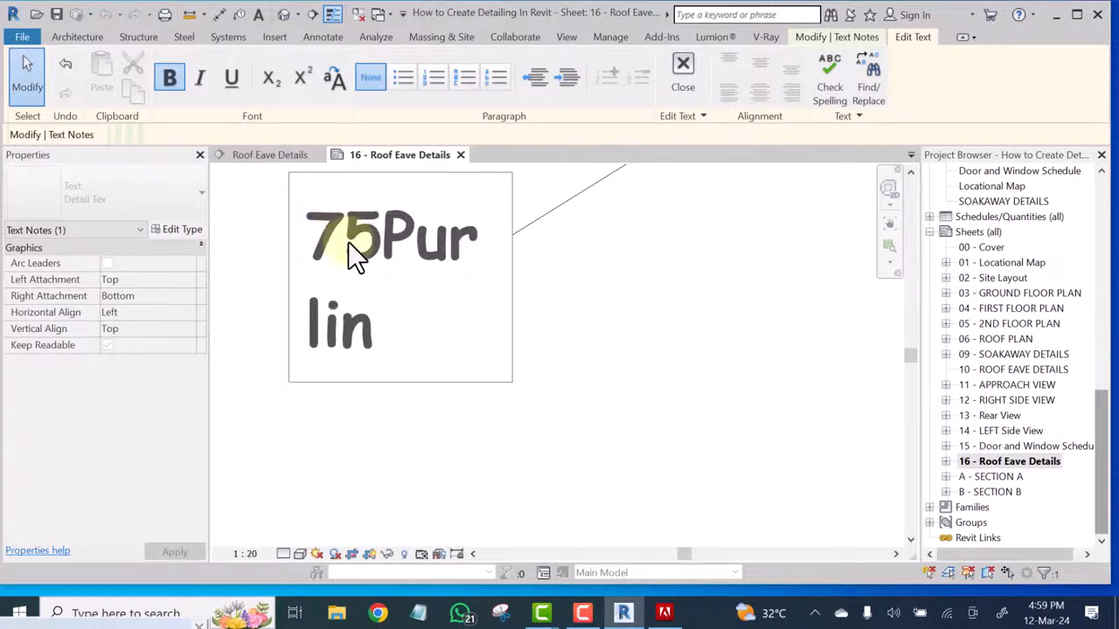
type("mm ")
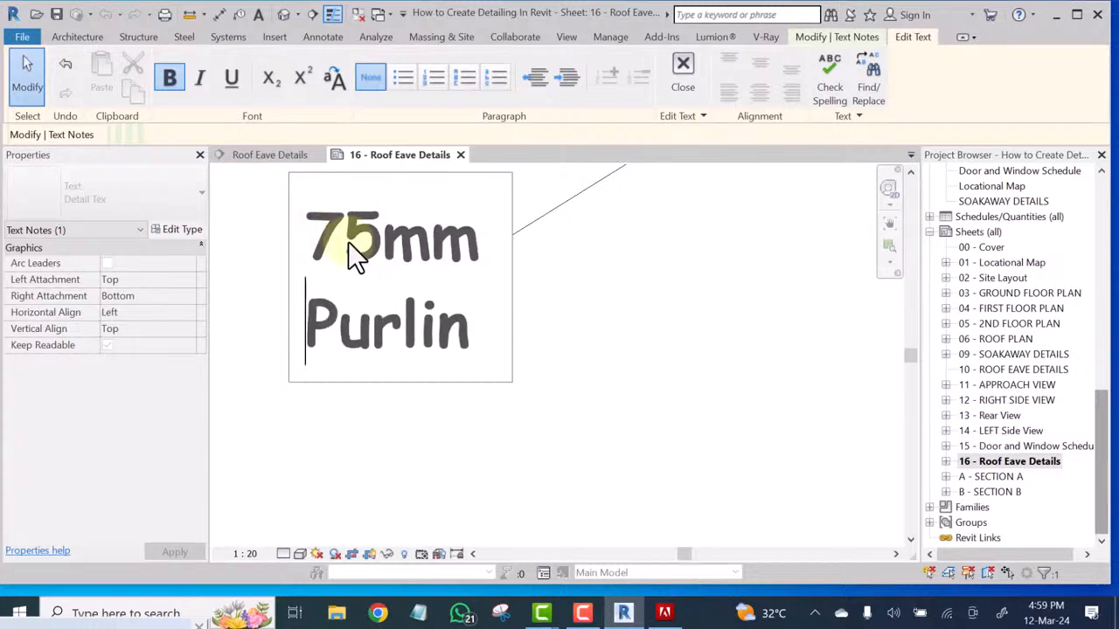
type("x")
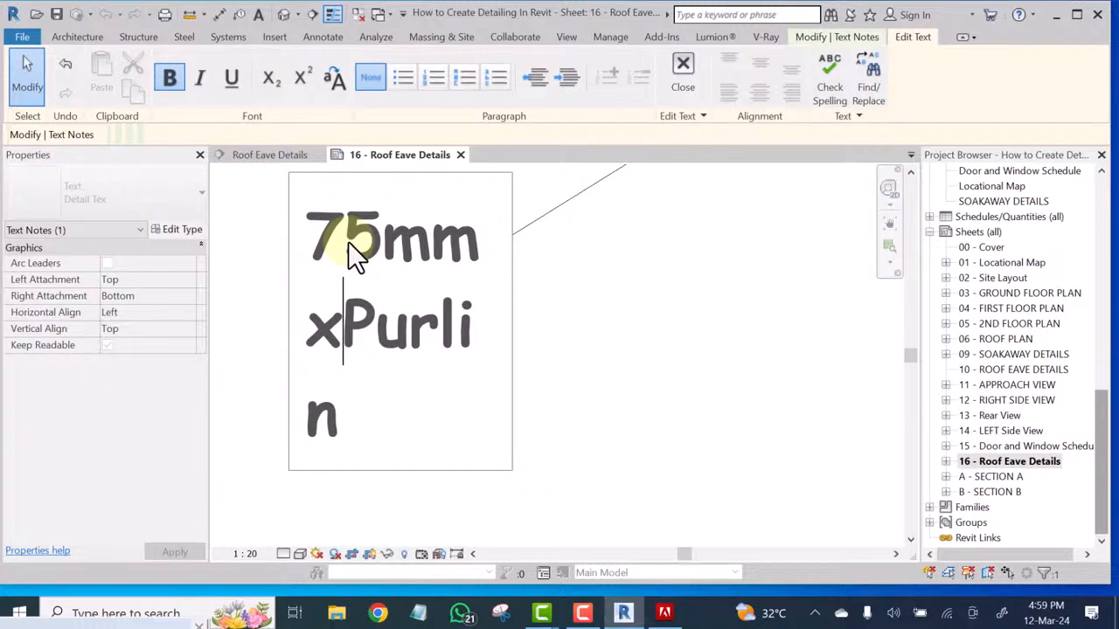
type("50mm")
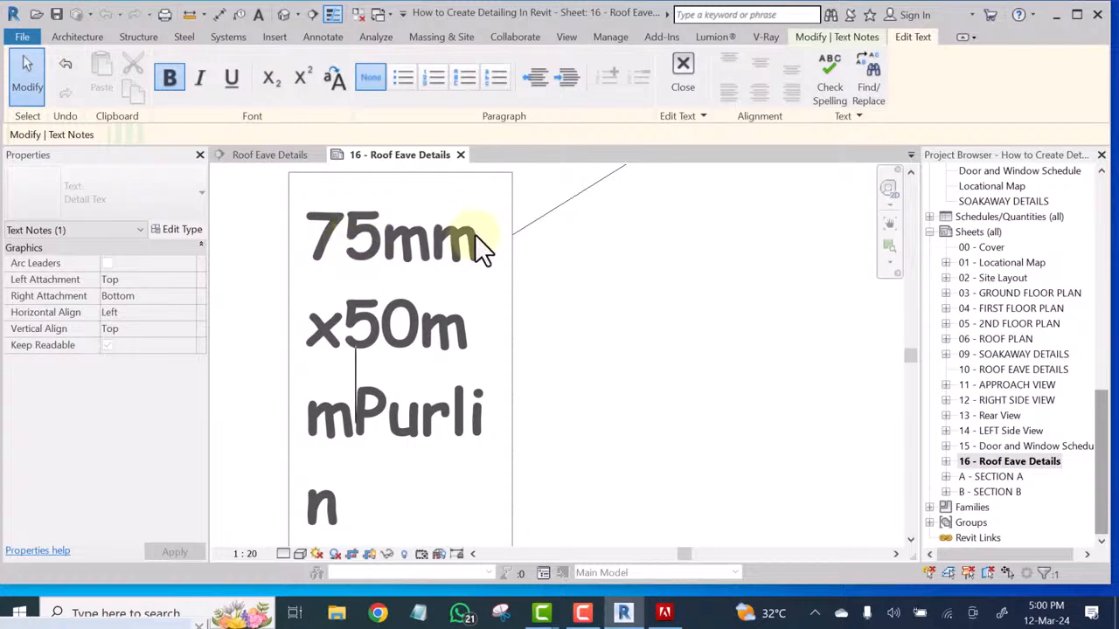
scroll(552, 267, "down", 5)
left_click(577, 281)
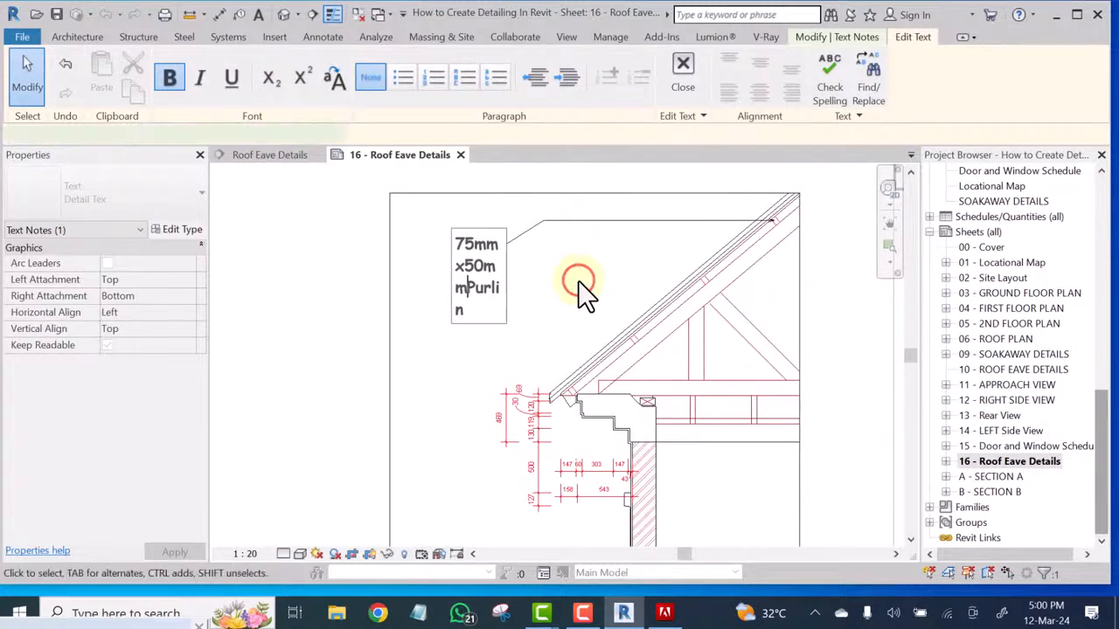
Widen the purlin note's text box to fit on one line and shift its leader elbow toward the roof slope
left_click(450, 272)
left_click_drag(450, 276, 407, 275)
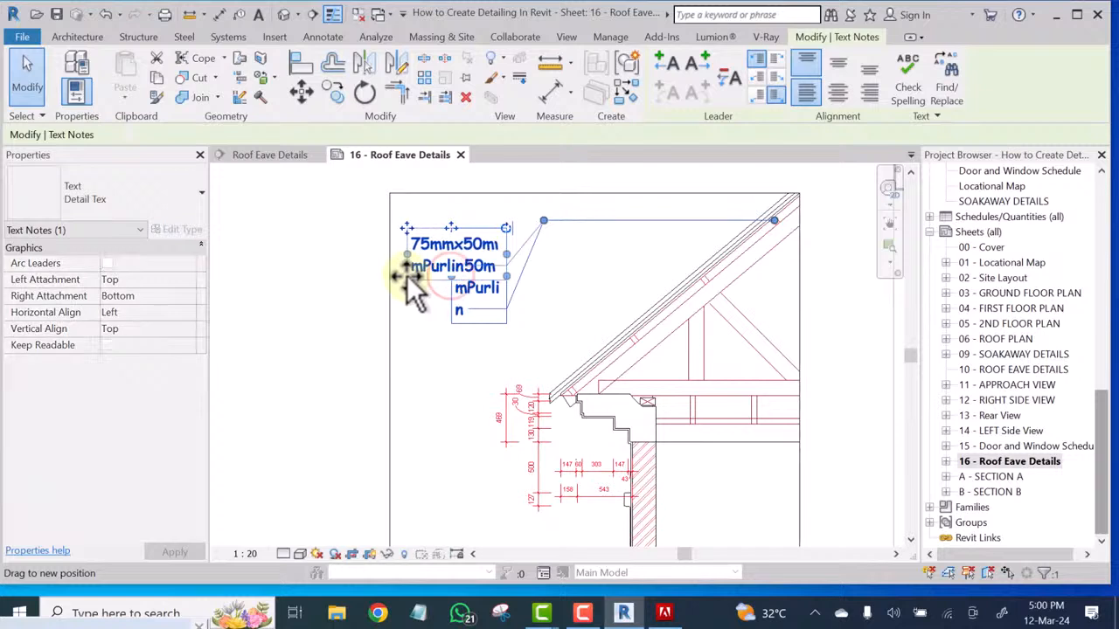
left_click_drag(507, 255, 598, 252)
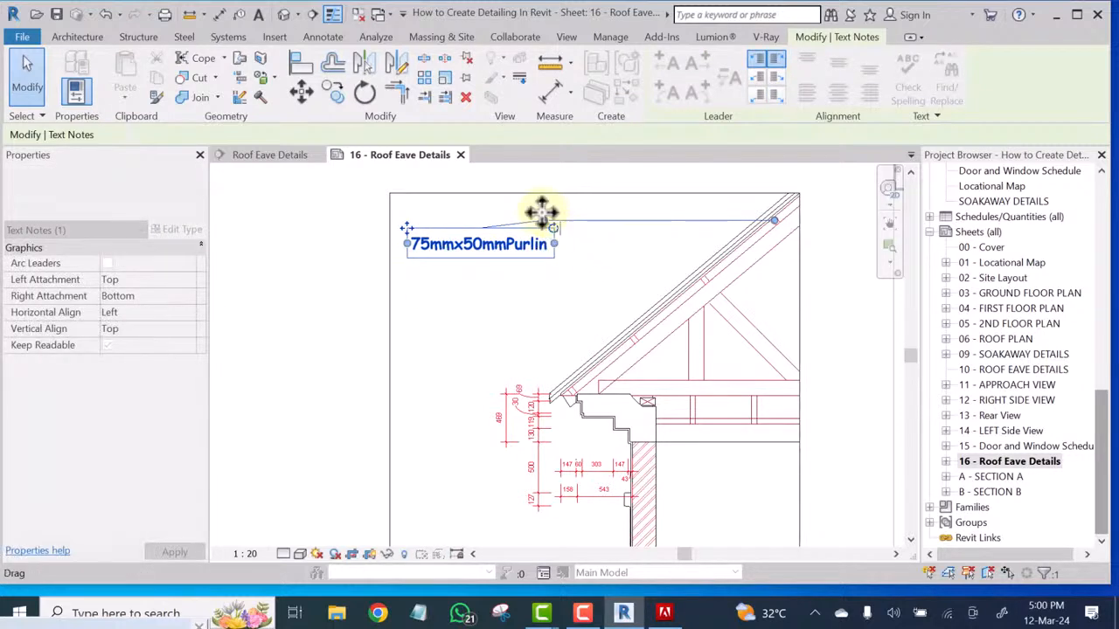
left_click_drag(543, 216, 650, 210)
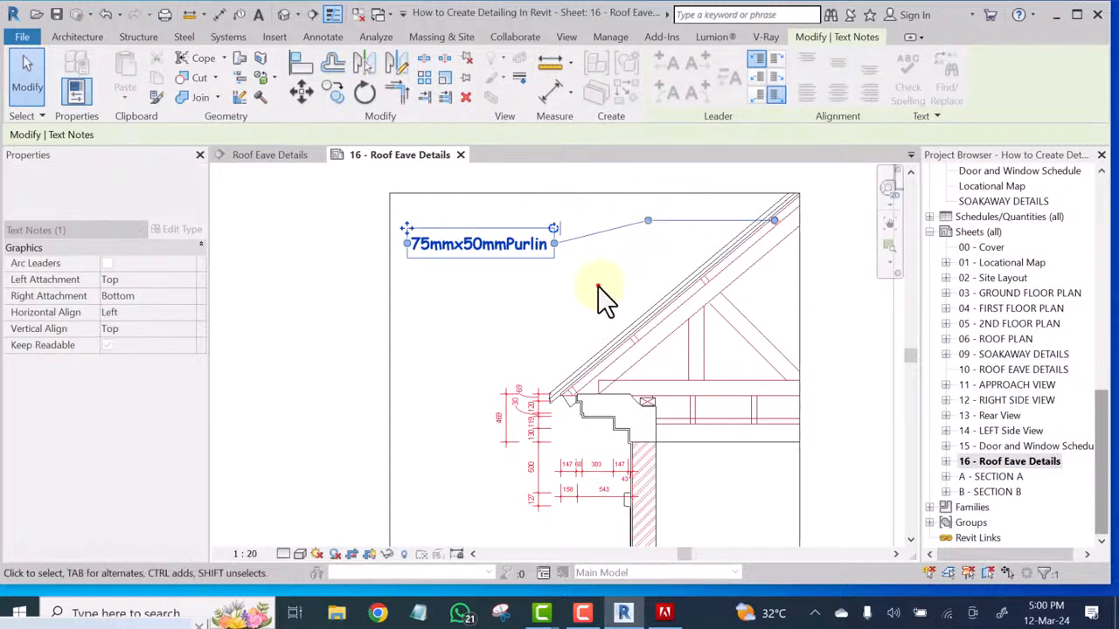
left_click(560, 289)
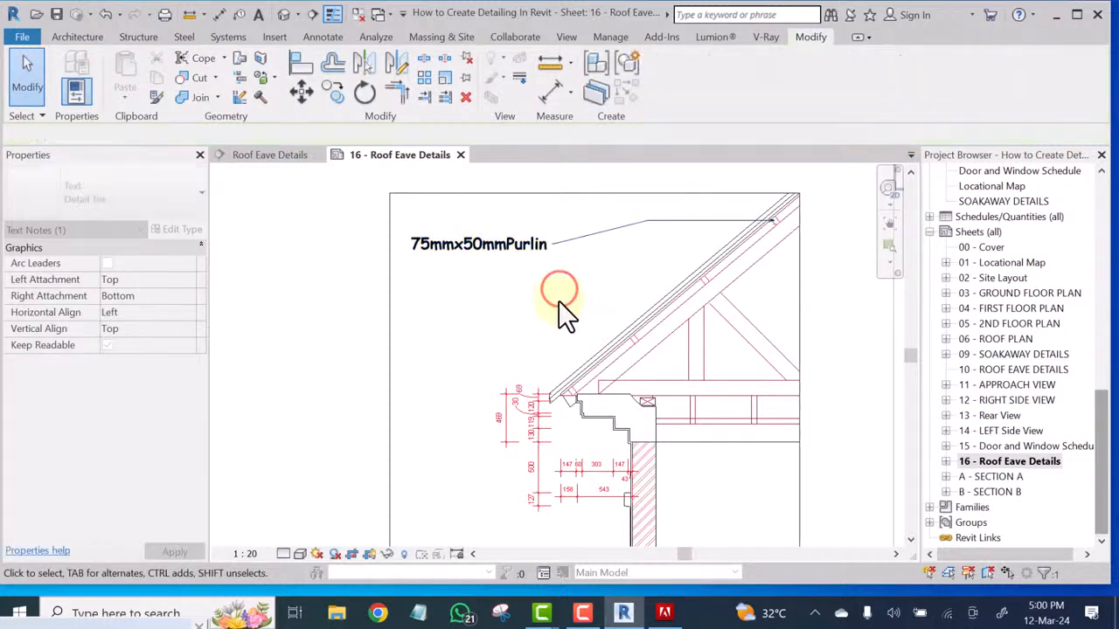
Break the purlin note into two lines, with 75mmx50mm above and Purlin below
scroll(451, 261, "up", 5)
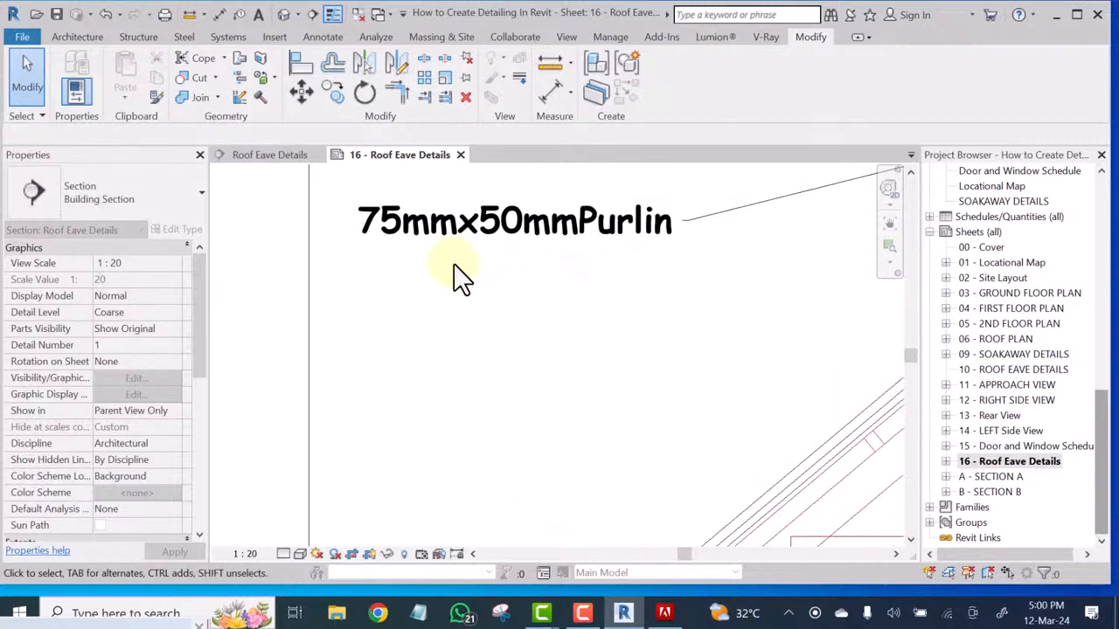
scroll(453, 241, "down", 5)
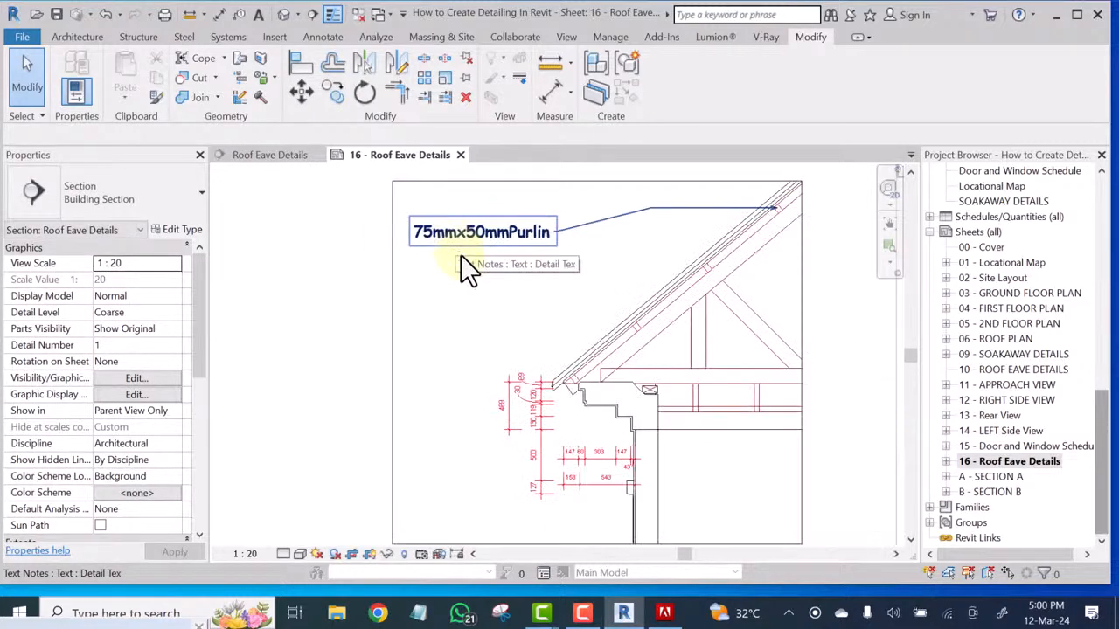
double_click(497, 230)
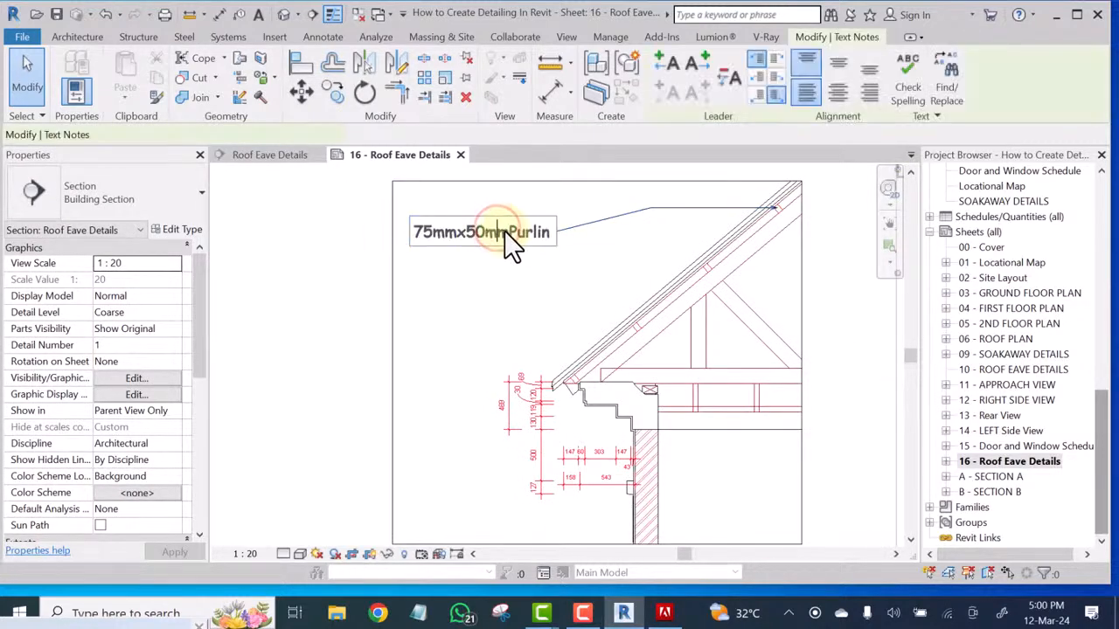
left_click(508, 230)
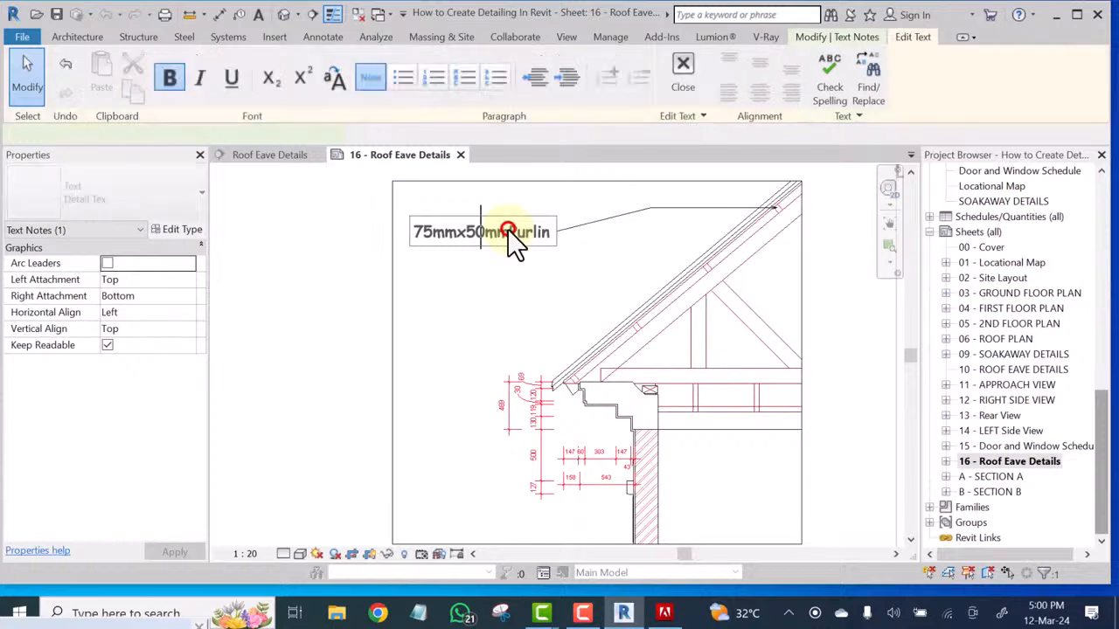
key("Return")
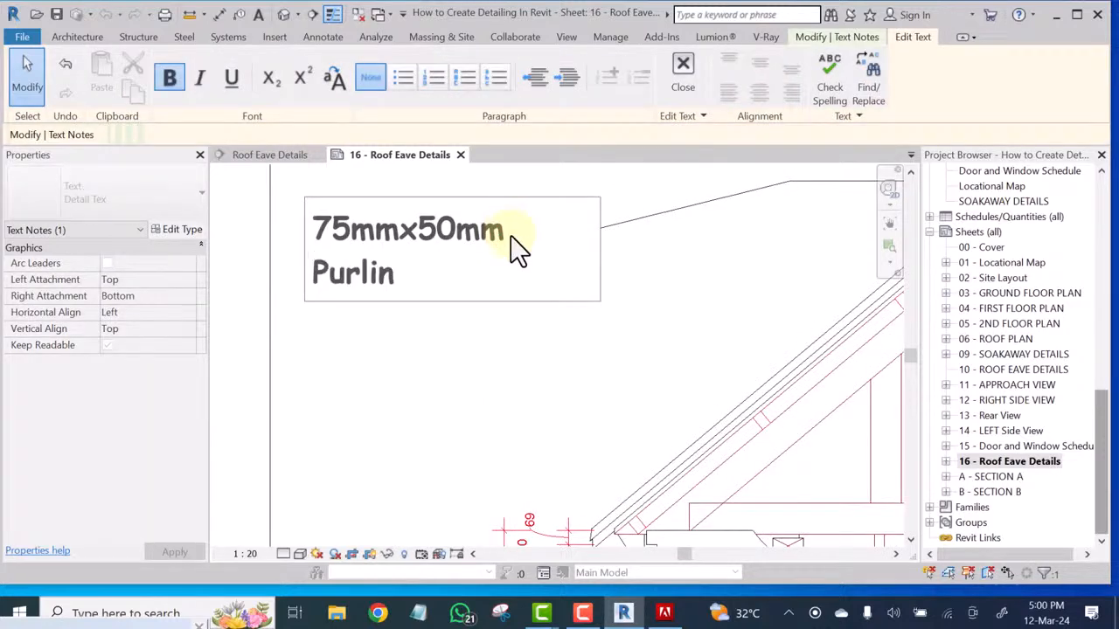
left_click(635, 282)
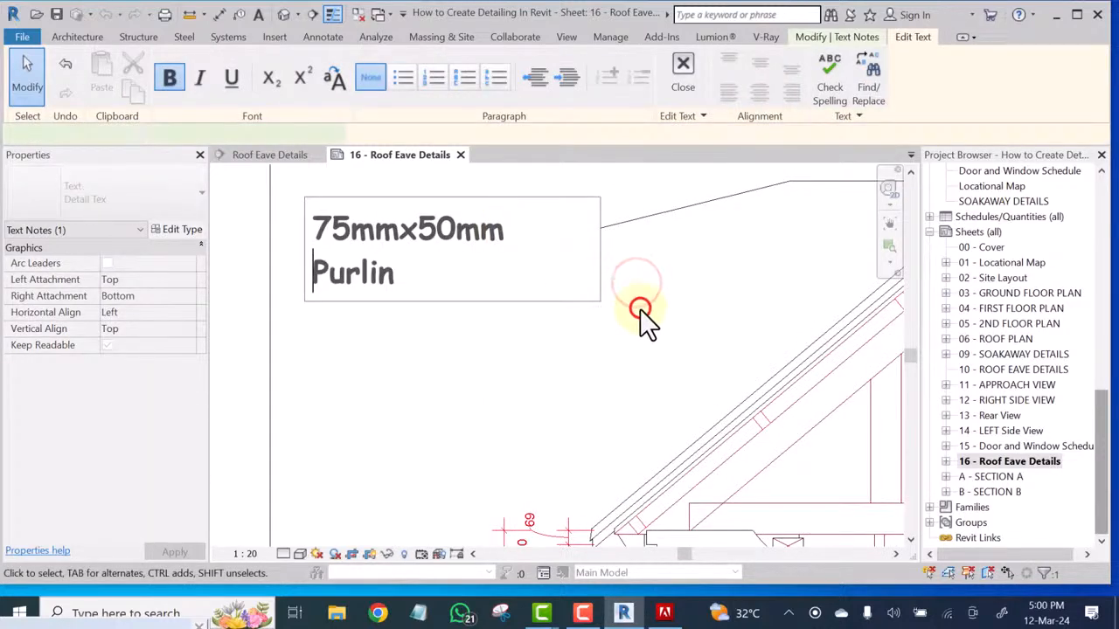
Finish editing the two-line purlin note
left_click(640, 311)
scroll(493, 244, "down", 4)
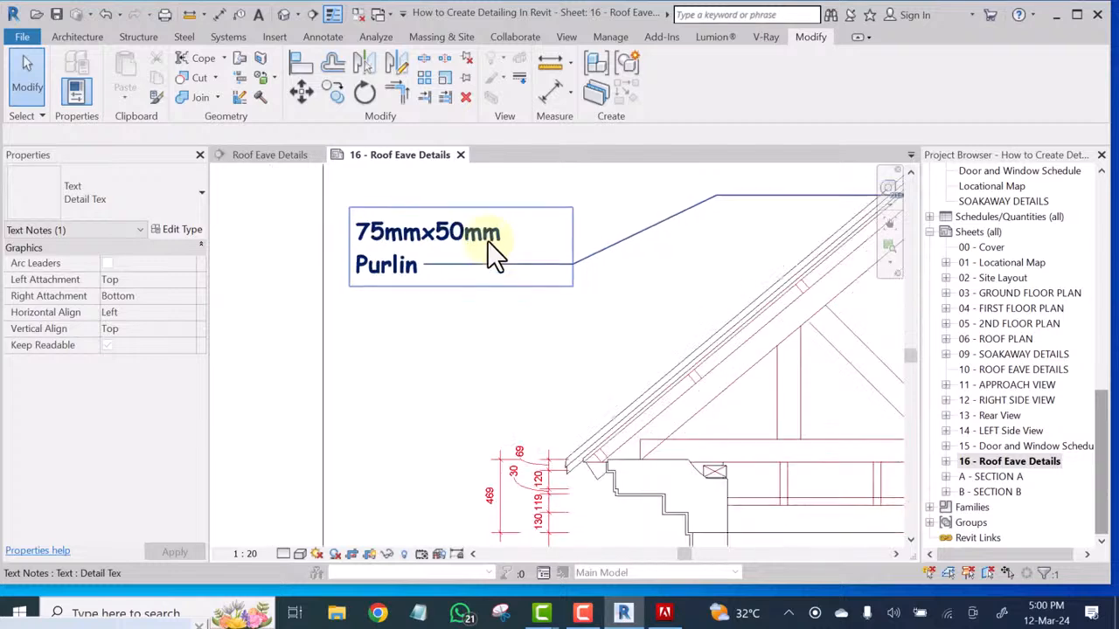
left_click(537, 288)
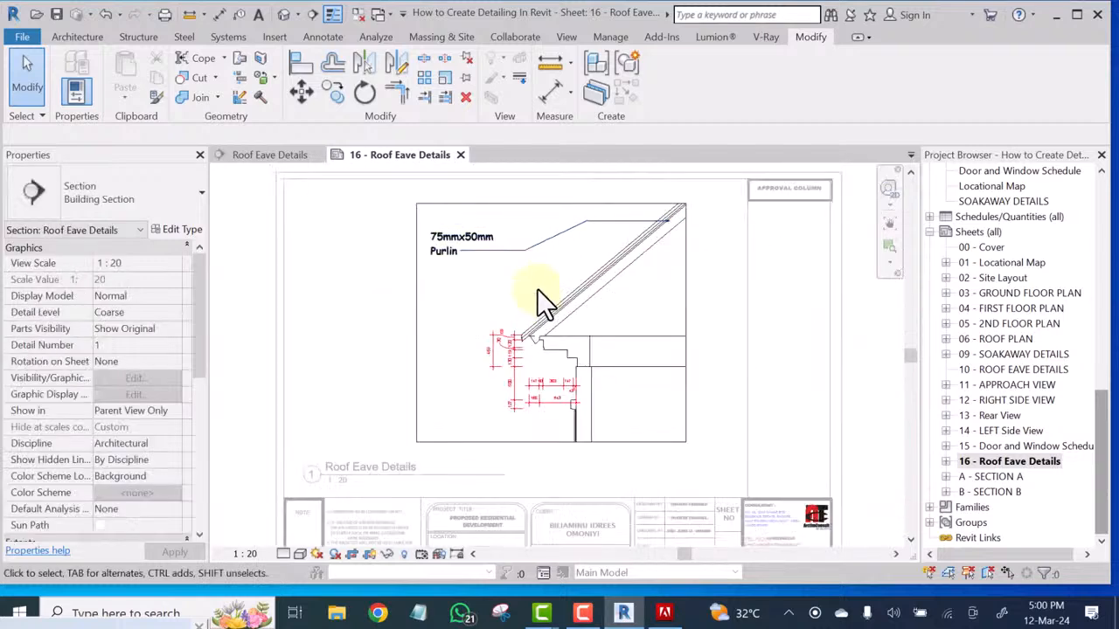
Draw a two-segment leader from the rafter to below the purlin note for a new text note of the same type
left_click(542, 238)
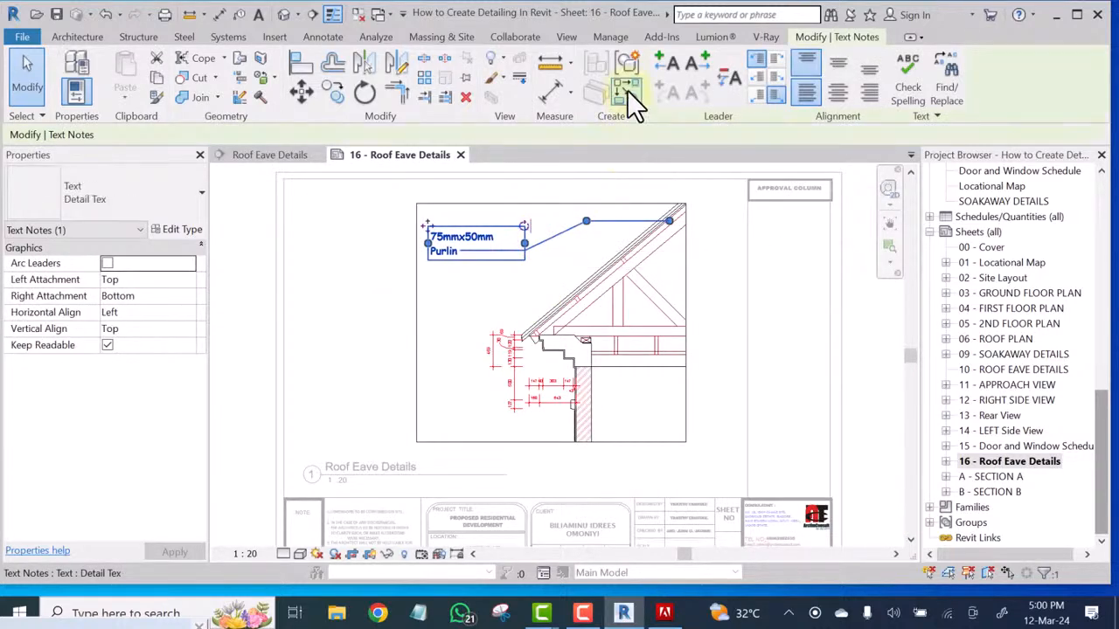
left_click(626, 96)
scroll(616, 280, "up", 2)
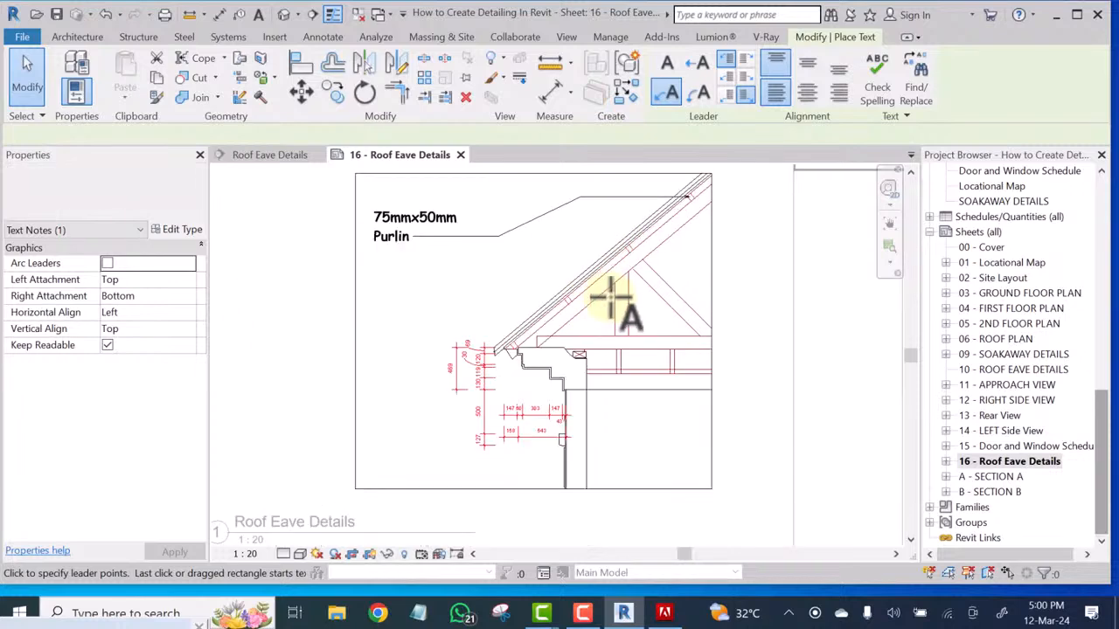
scroll(660, 238, "up", 3)
scroll(662, 232, "down", 3)
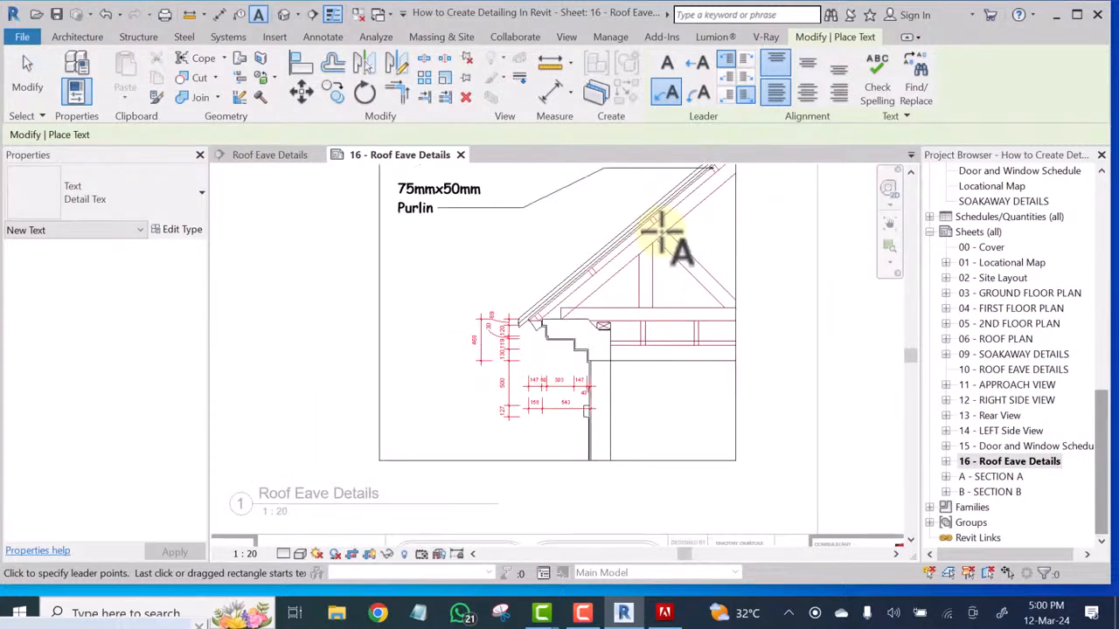
left_click(680, 204)
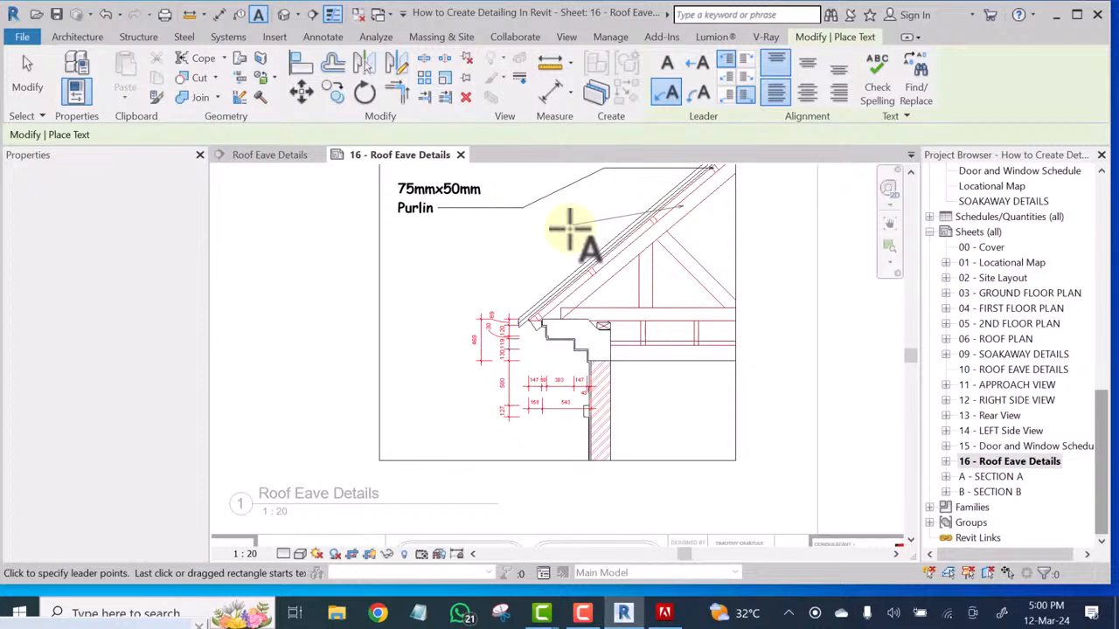
left_click(585, 221)
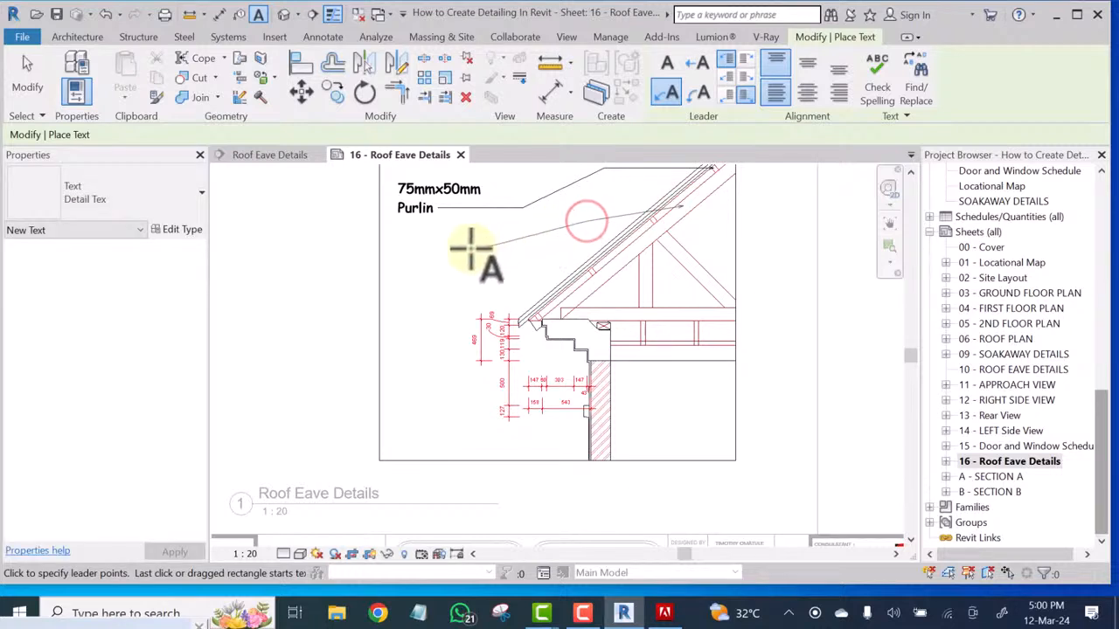
left_click(515, 241)
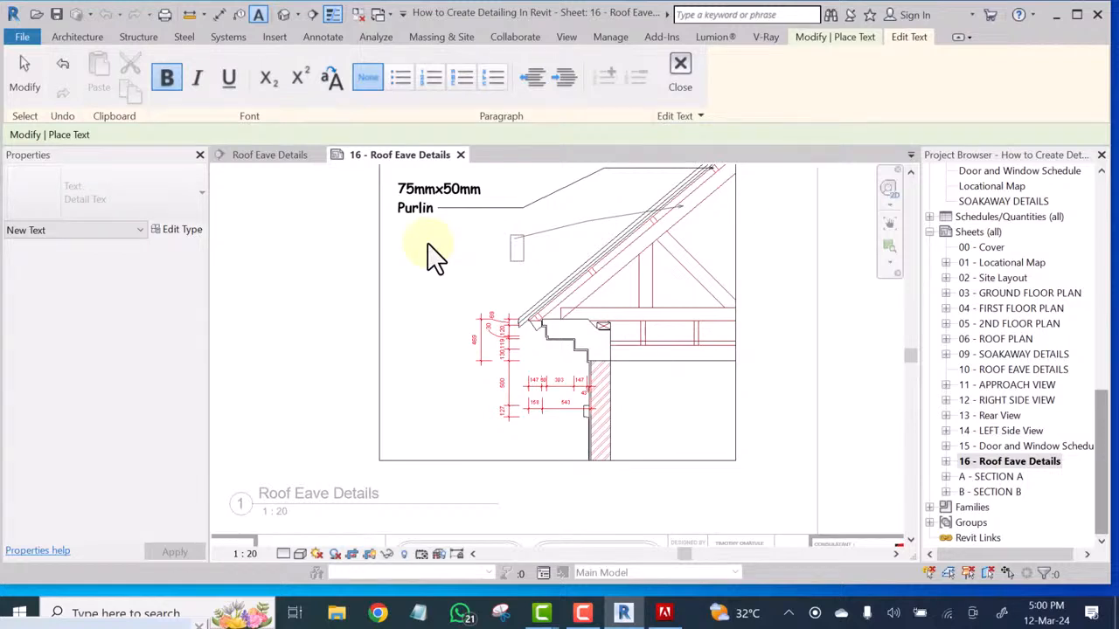
Enter 150 x 50 mm Rafter as the new note's text and end text placement
type("150 x 50 ")
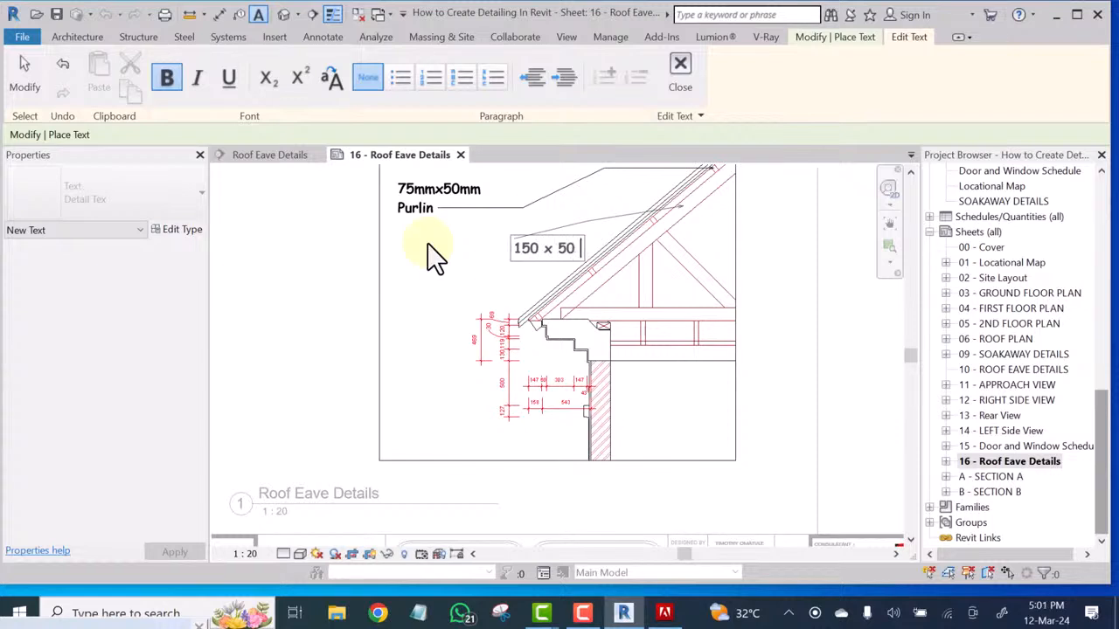
type("mm Raft")
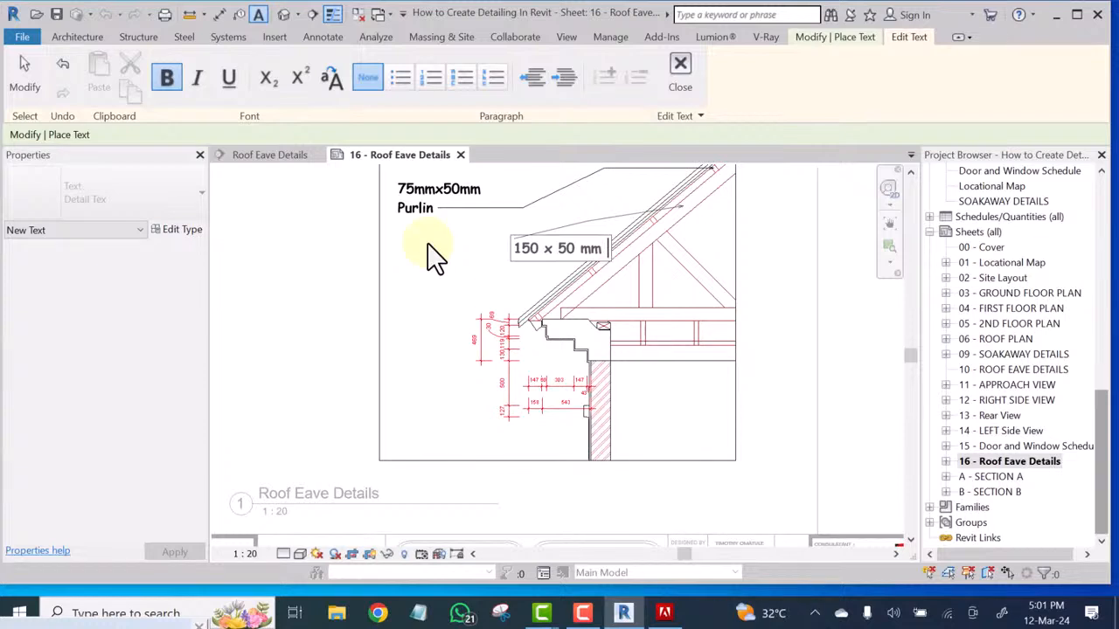
type("er")
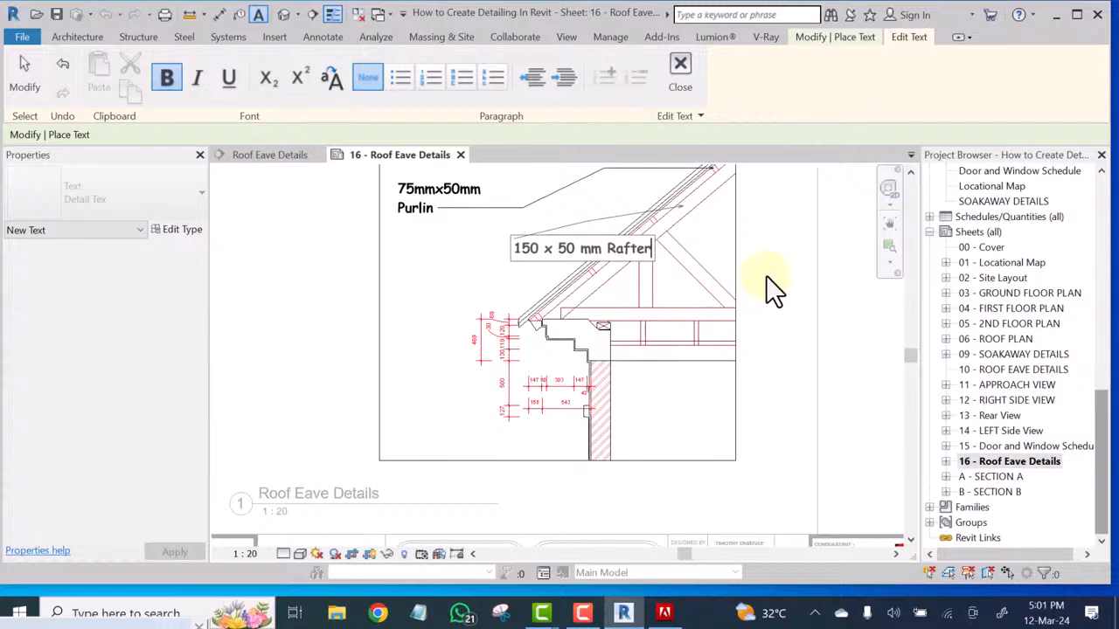
left_click(682, 250)
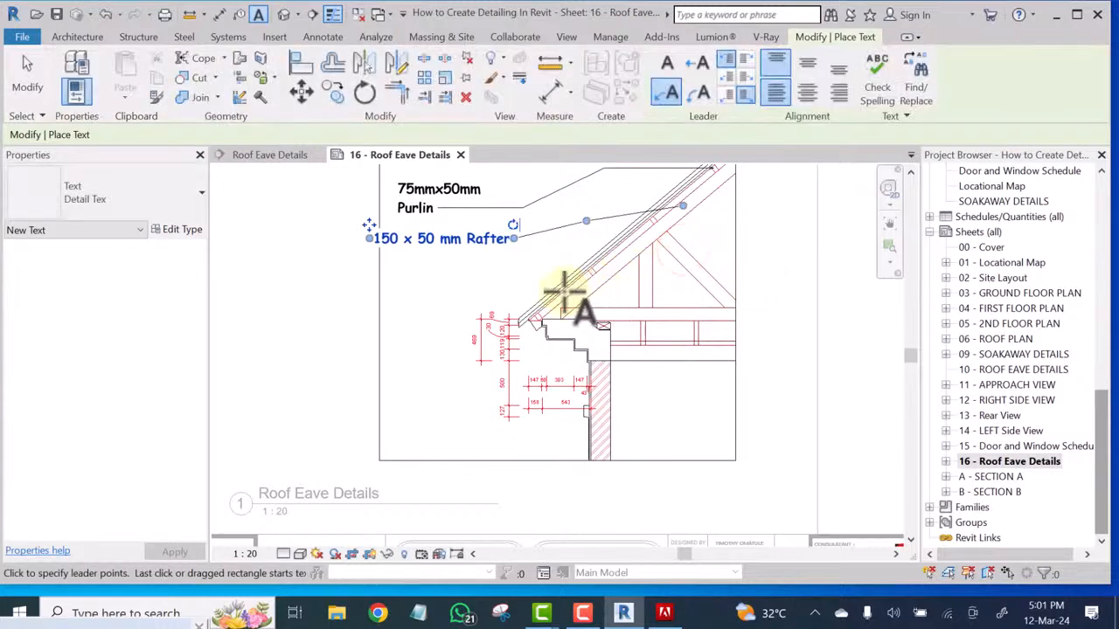
key("Escape")
key("Escape")
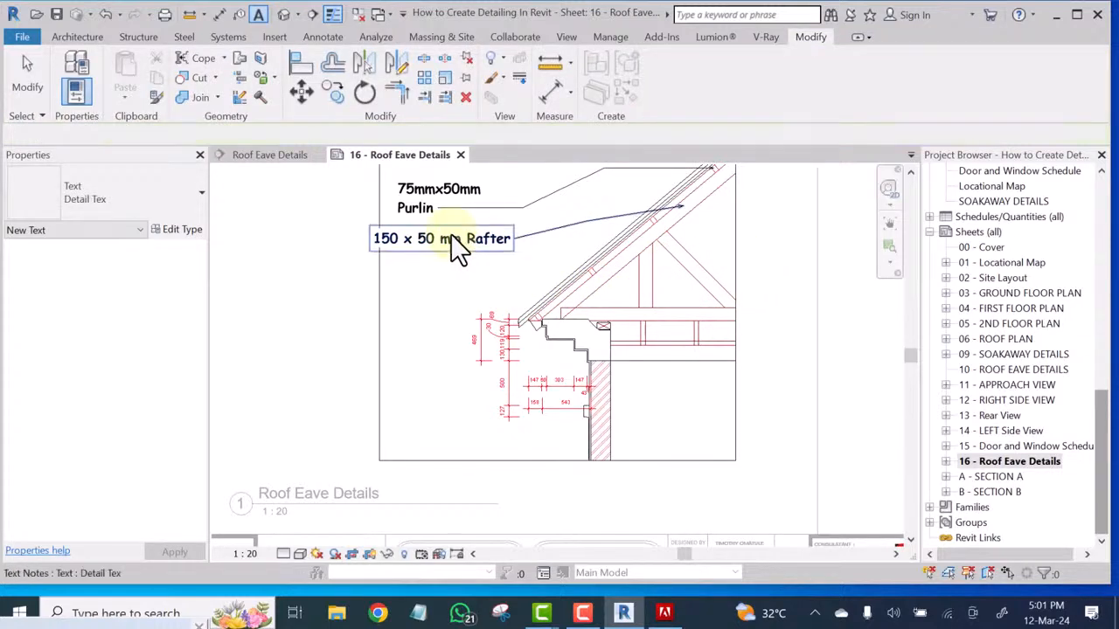
Level the rafter note's leader segment at the arrowhead and shift the note toward the roof slope, beneath the purlin note
left_click(452, 238)
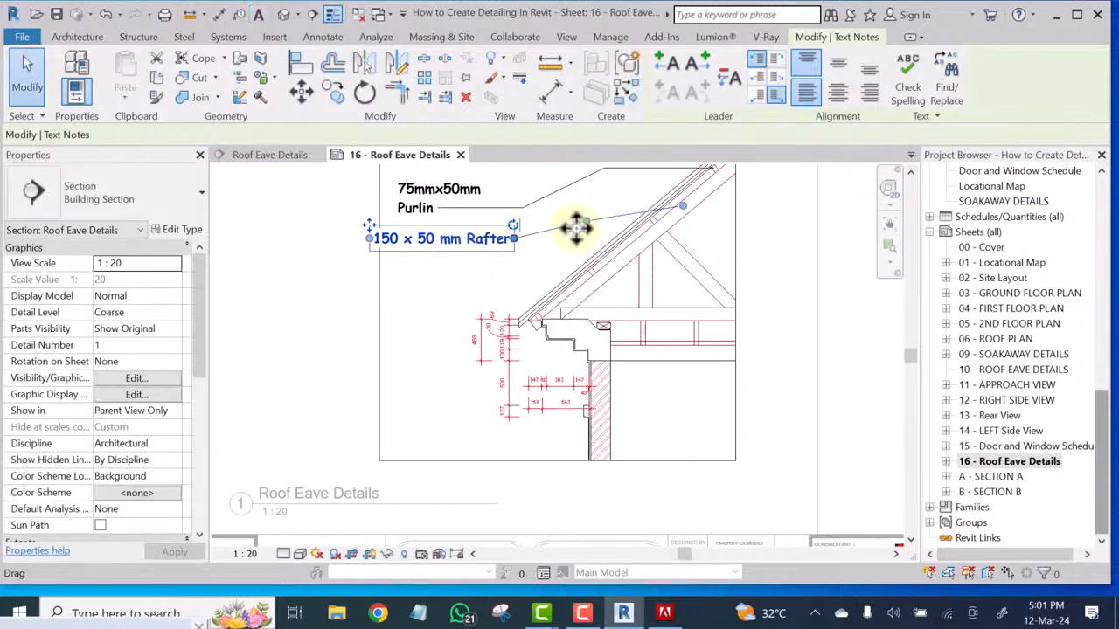
mouse_move(592, 220)
left_mouse_down()
mouse_move(611, 215)
mouse_move(604, 206)
left_mouse_up()
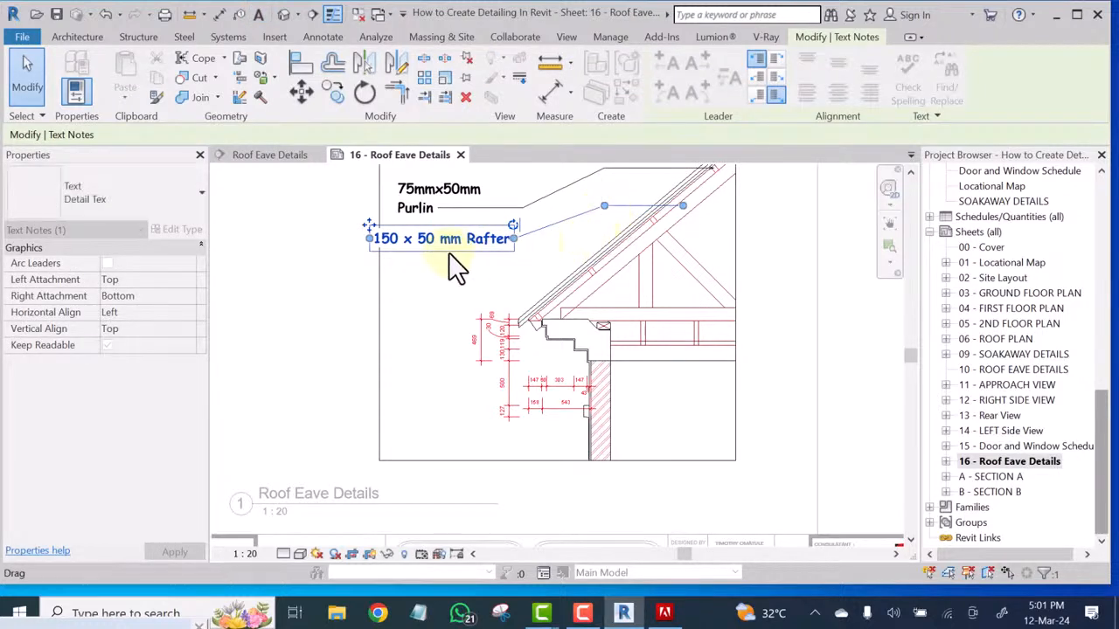
left_click_drag(366, 221, 392, 221)
left_click(421, 283)
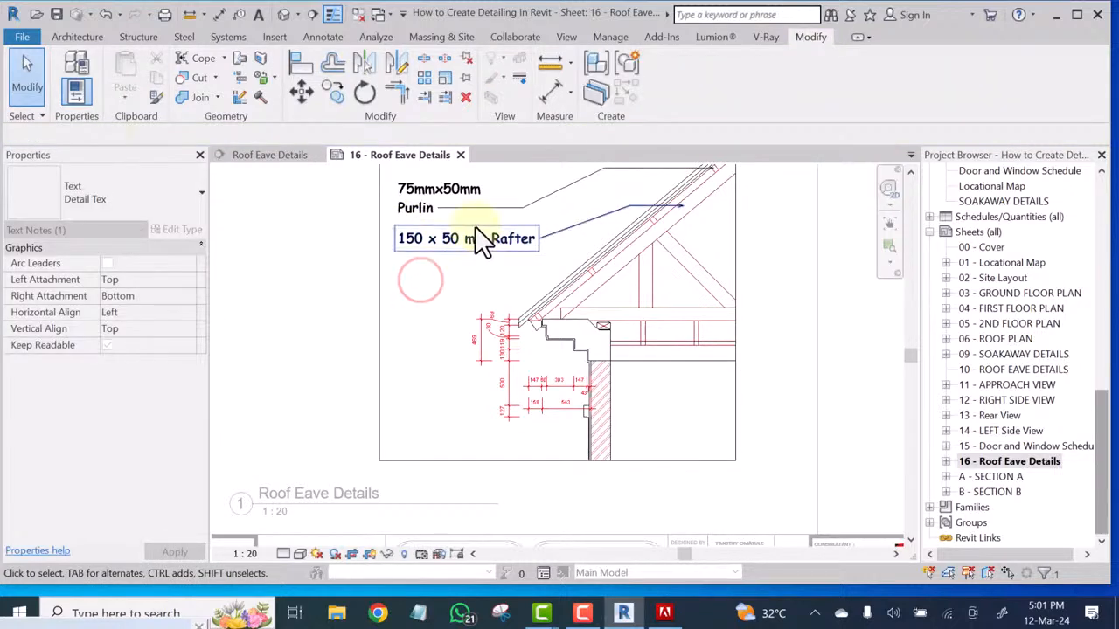
scroll(487, 281, "down", 2)
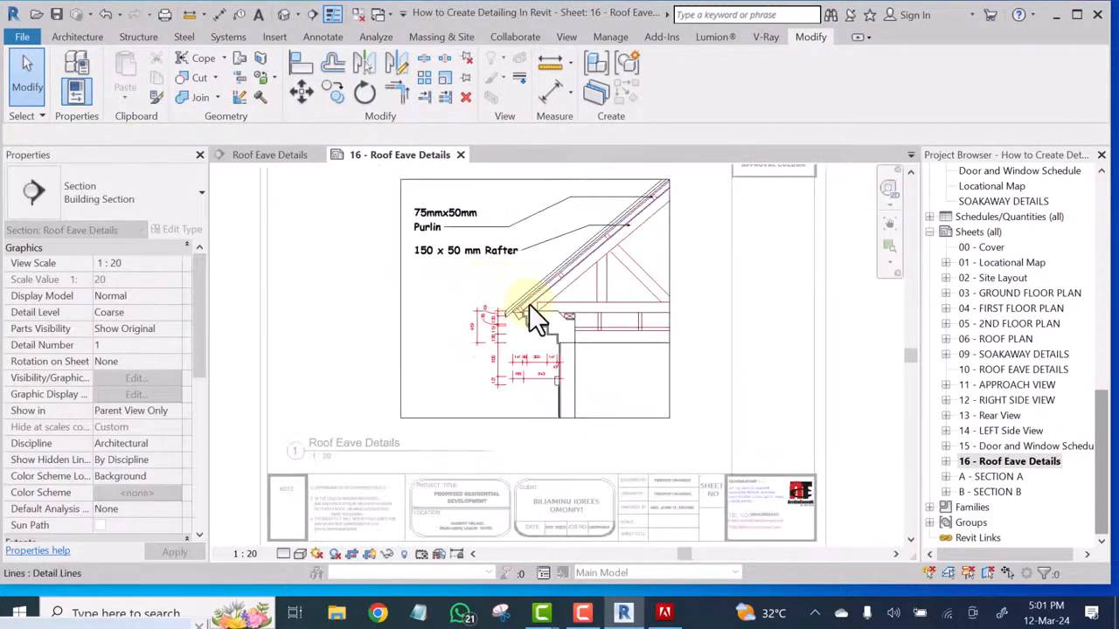
Draw a two-segment leader from the stepped concrete fascia to below the rafter note for another note of the same type
left_click(550, 239)
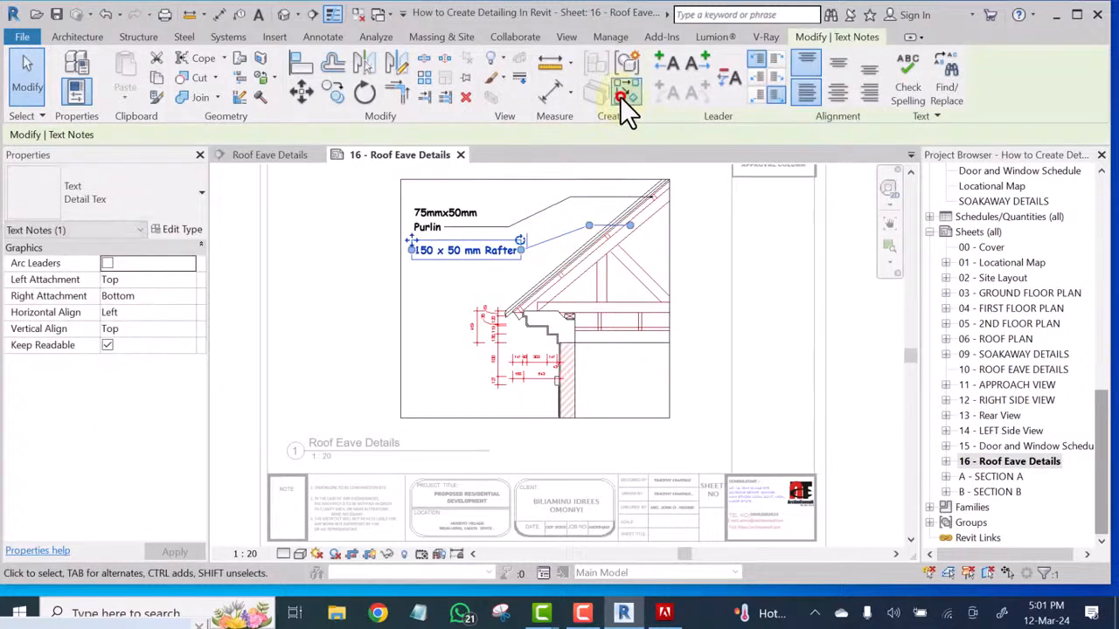
left_click(619, 96)
scroll(569, 317, "up", 4)
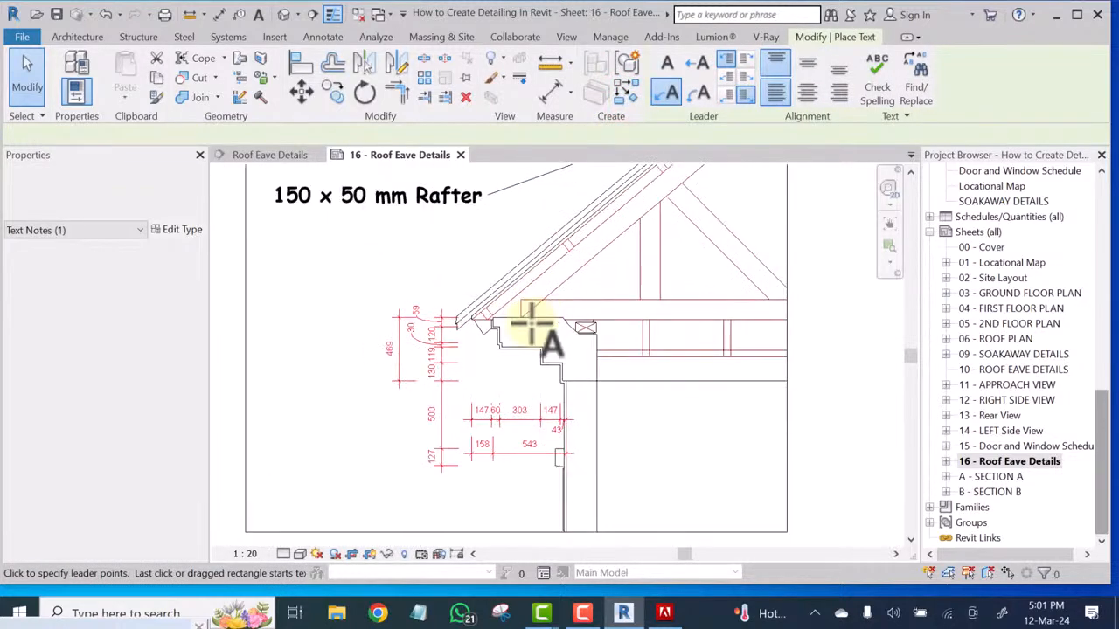
scroll(532, 323, "up", 3)
middle_click_drag(533, 327, 576, 401)
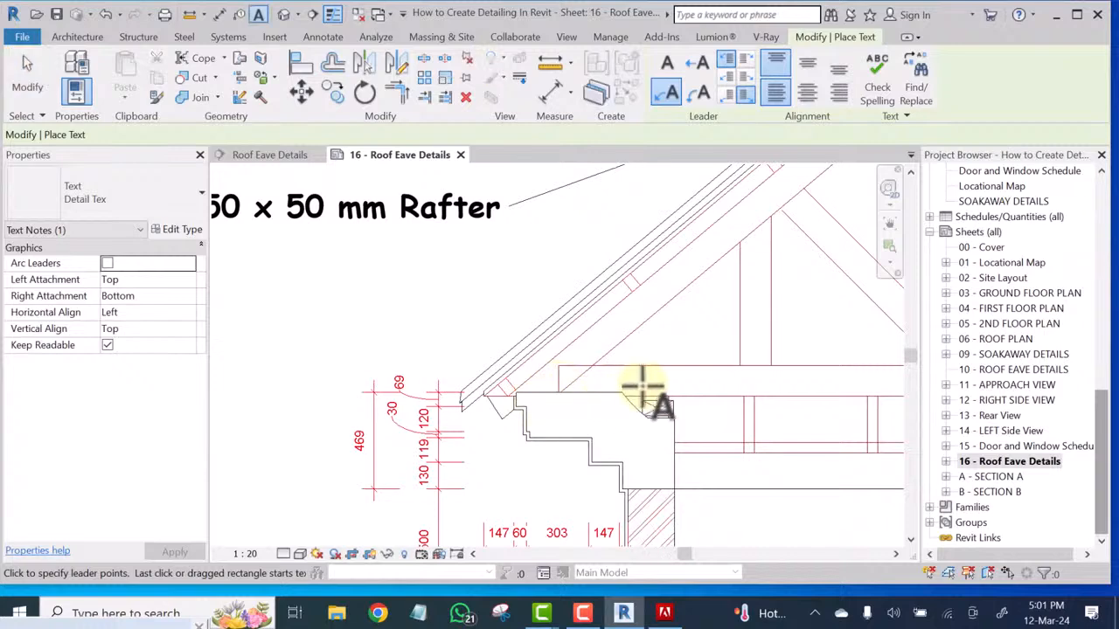
scroll(642, 354, "down", 1)
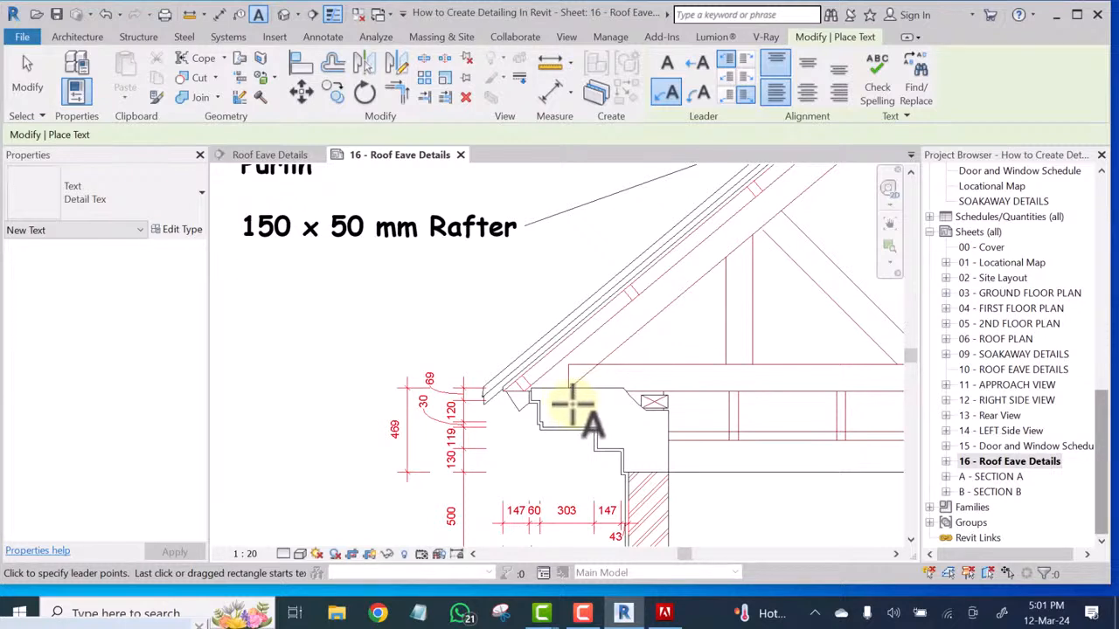
left_click(573, 403)
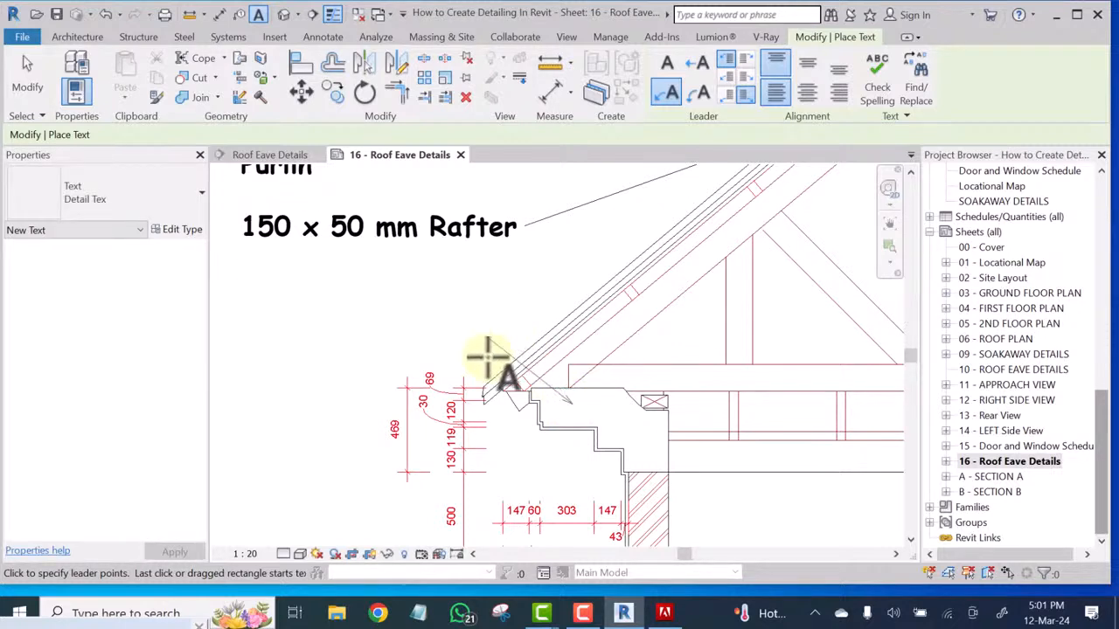
left_click(493, 333)
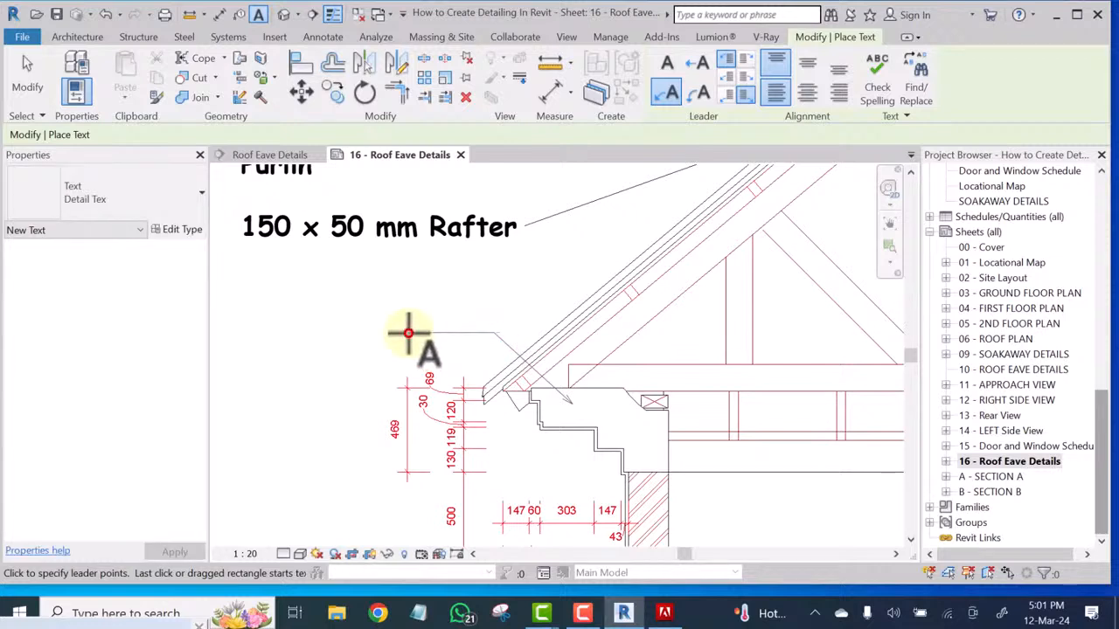
left_click(408, 333)
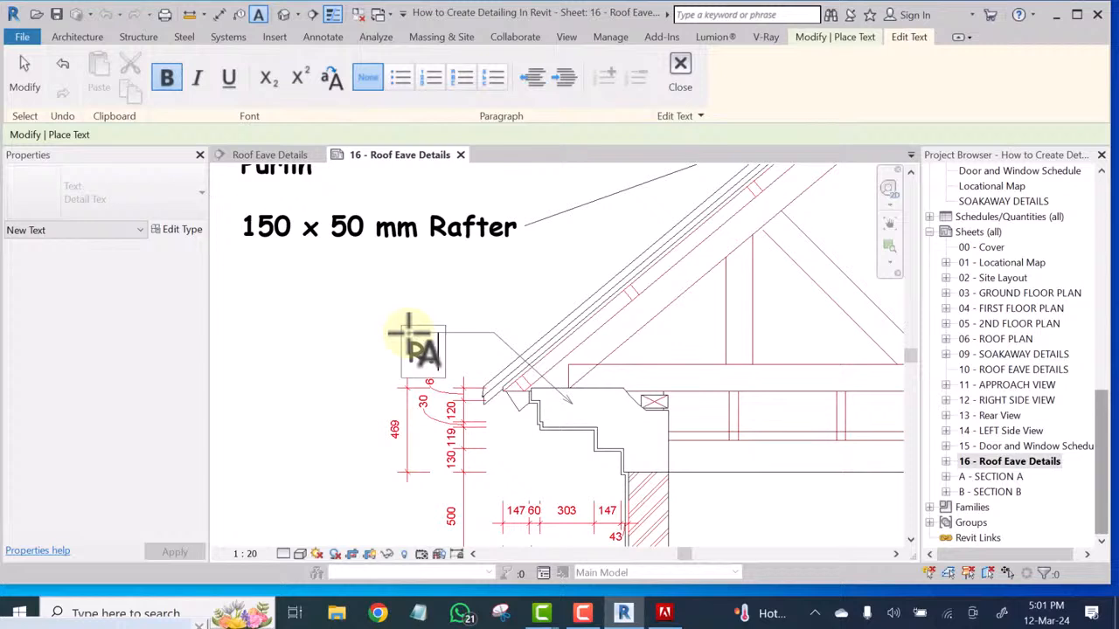
Enter R.Conc Fascia as the fascia note's text and end text placement
type("PACOn")
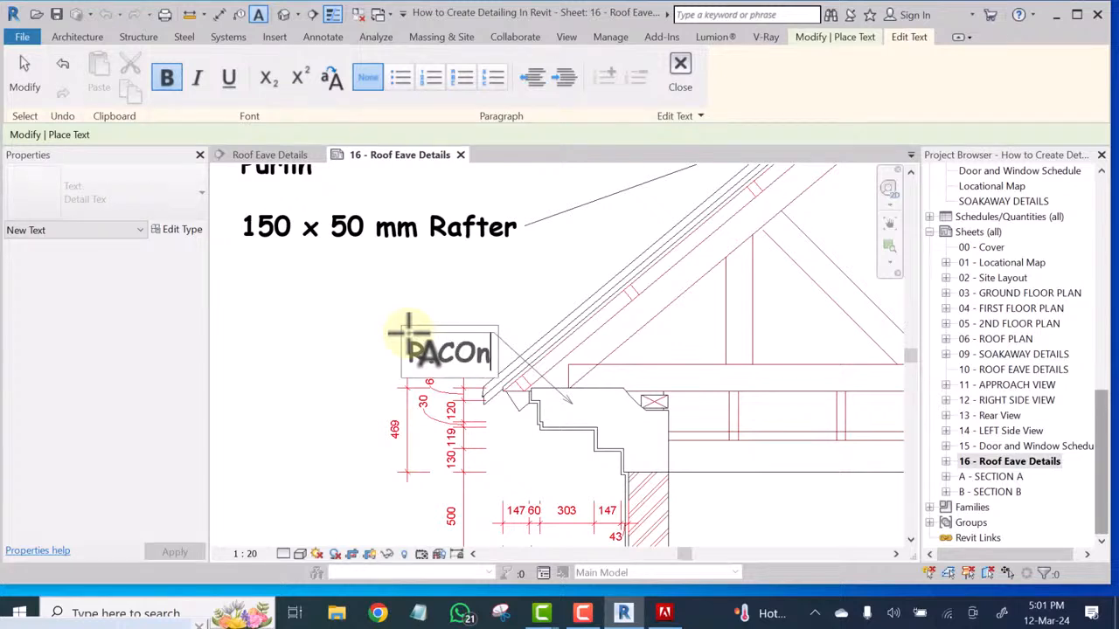
key("BackSpace")
key("BackSpace")
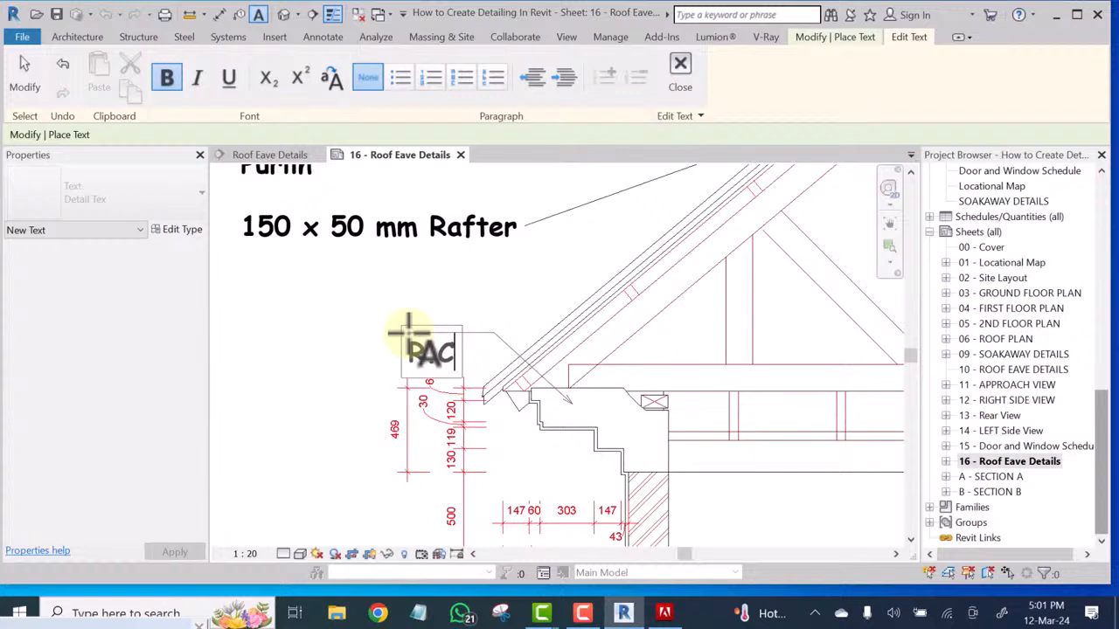
type("onc")
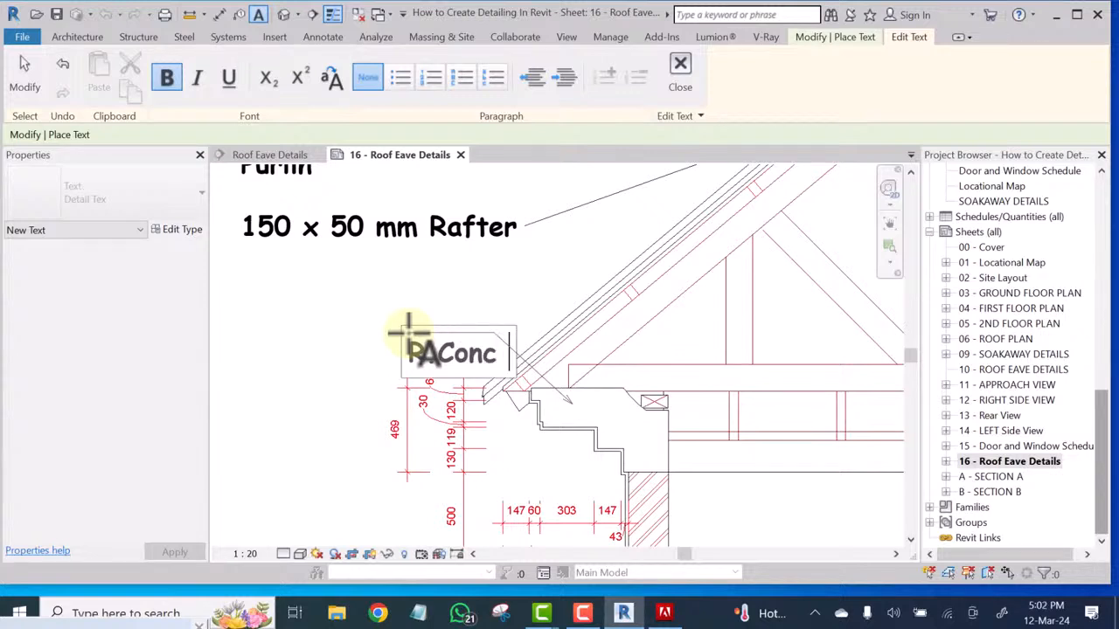
type(" Fa")
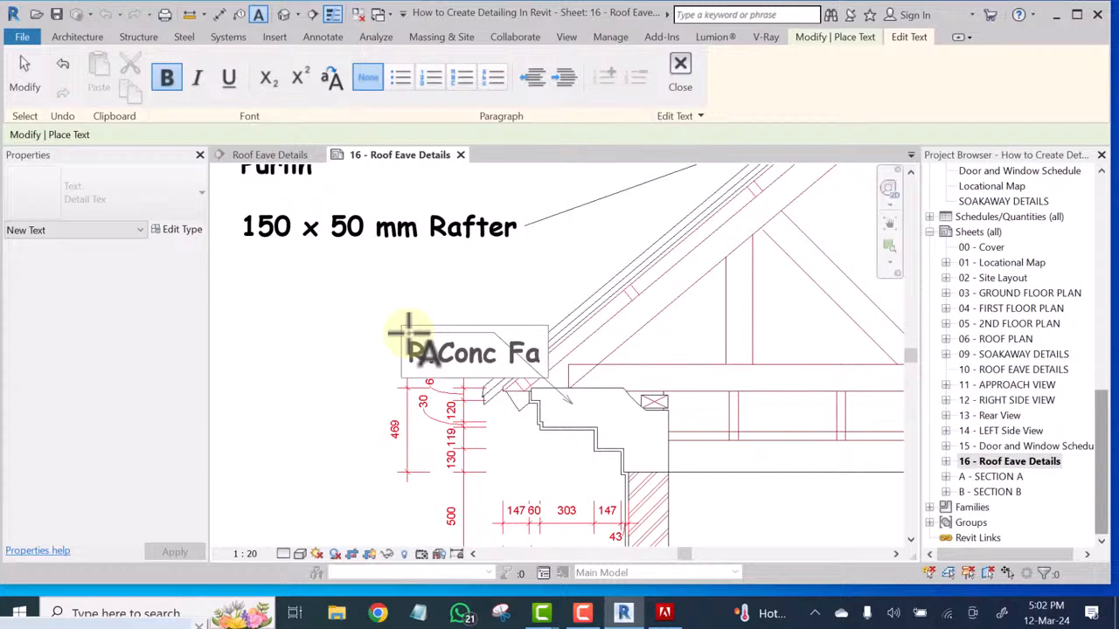
type("scia")
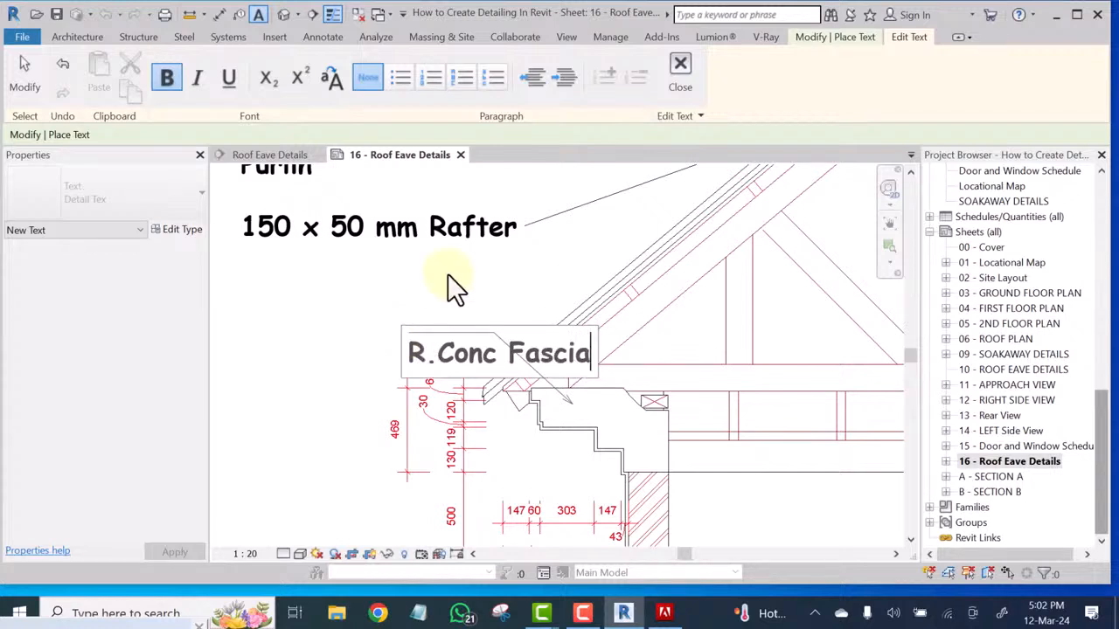
left_click(360, 294)
scroll(573, 328, "down", 5)
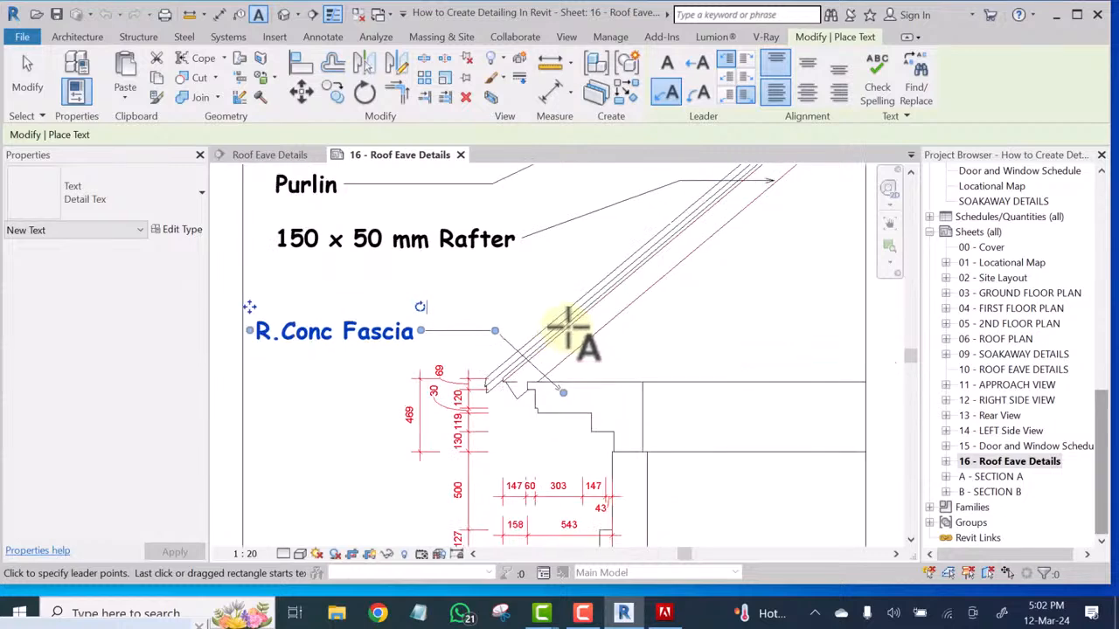
scroll(502, 345, "up", 5)
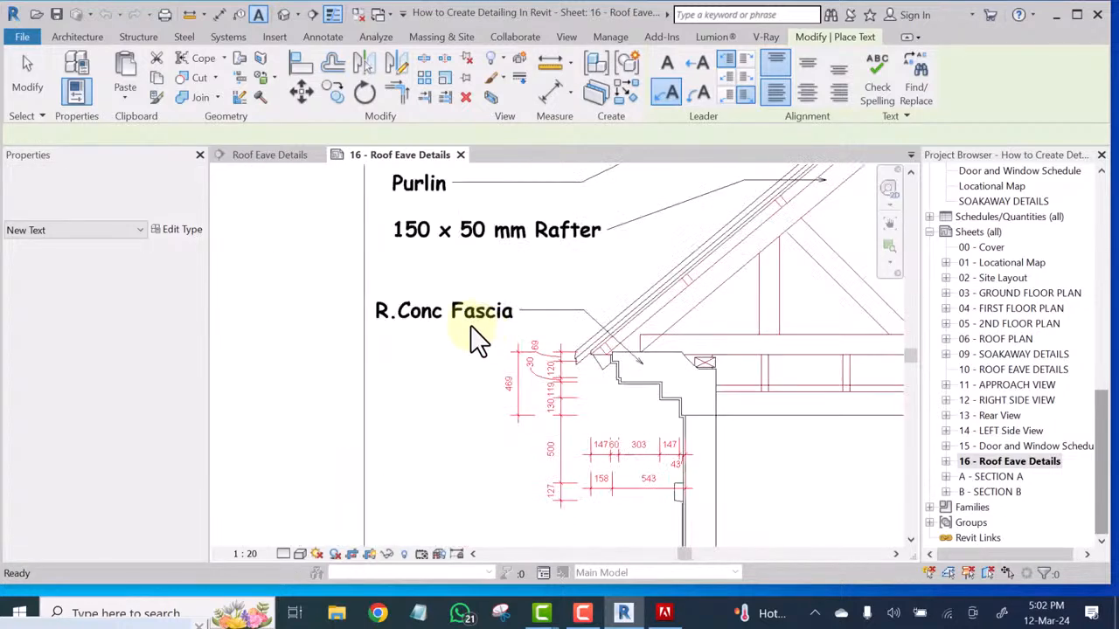
key("Escape")
Move the R.Conc Fascia note up and toward the roof slope so it sits beneath the rafter note, clear of the dimensions
double_click(456, 309)
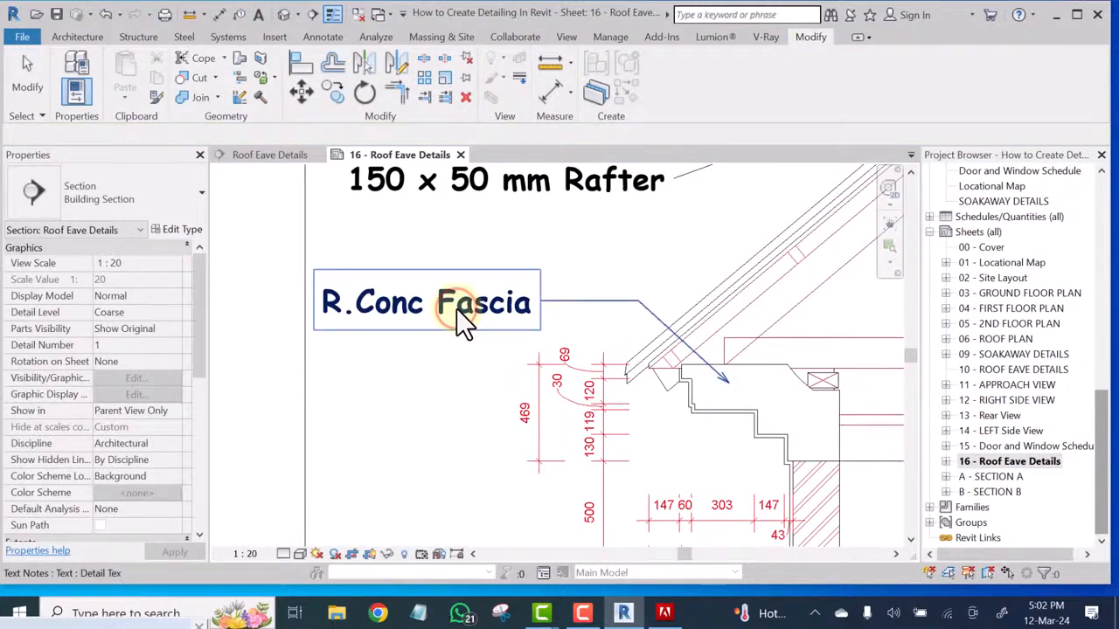
left_click(402, 301)
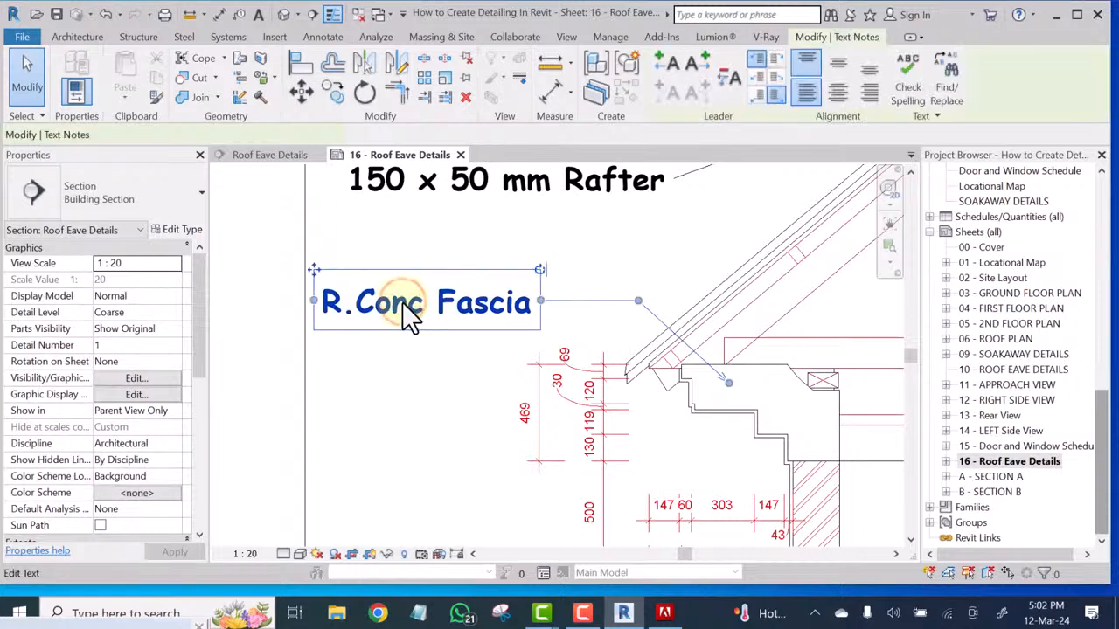
left_click_drag(314, 271, 354, 229, "ctrl")
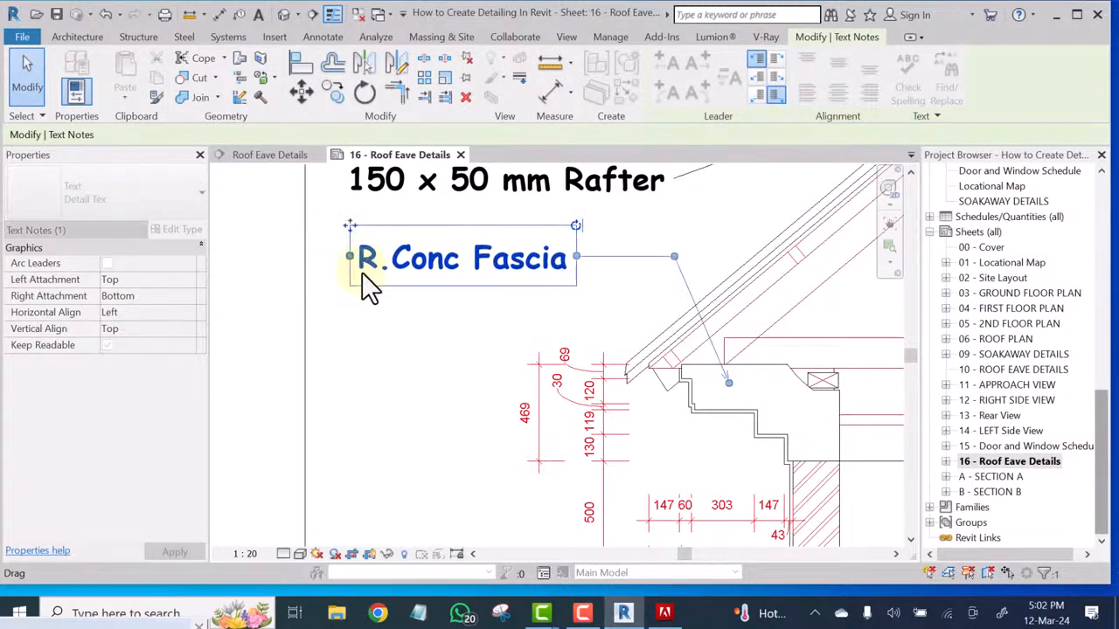
left_click(382, 395)
scroll(392, 382, "down", 3)
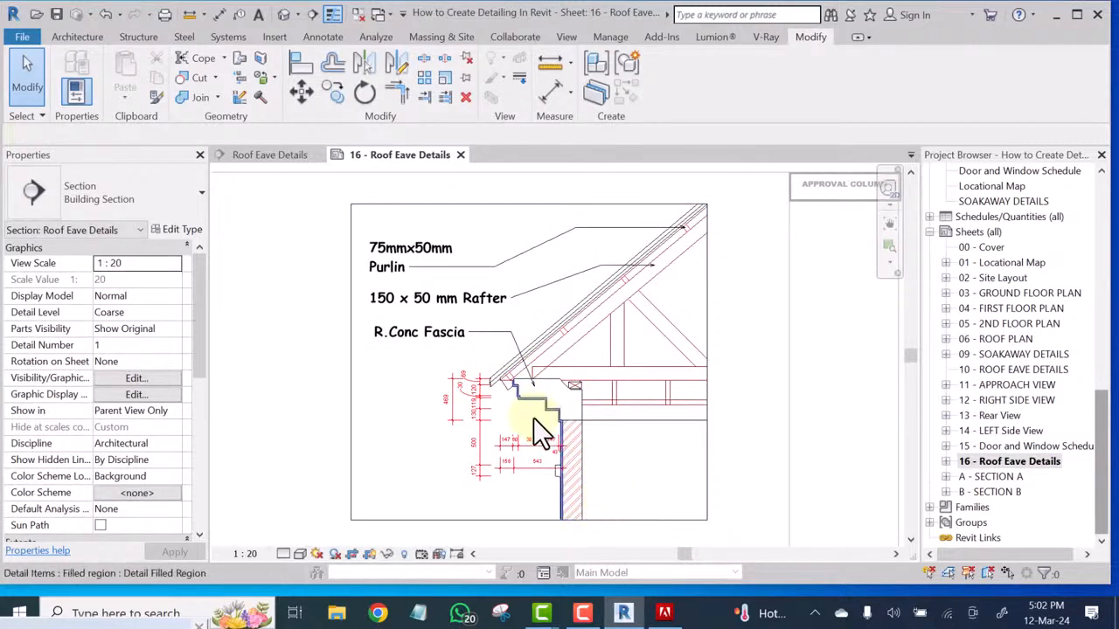
Deactivate the eave detail view to return to editing the sheet itself
scroll(533, 414, "down", 2)
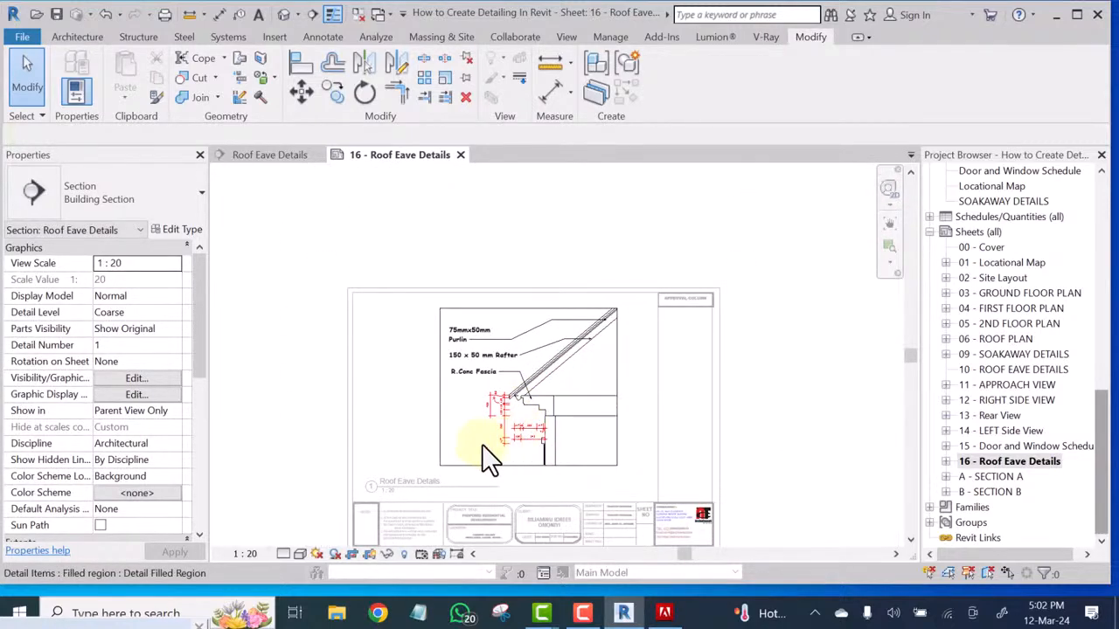
left_click(539, 231)
scroll(514, 375, "up", 4)
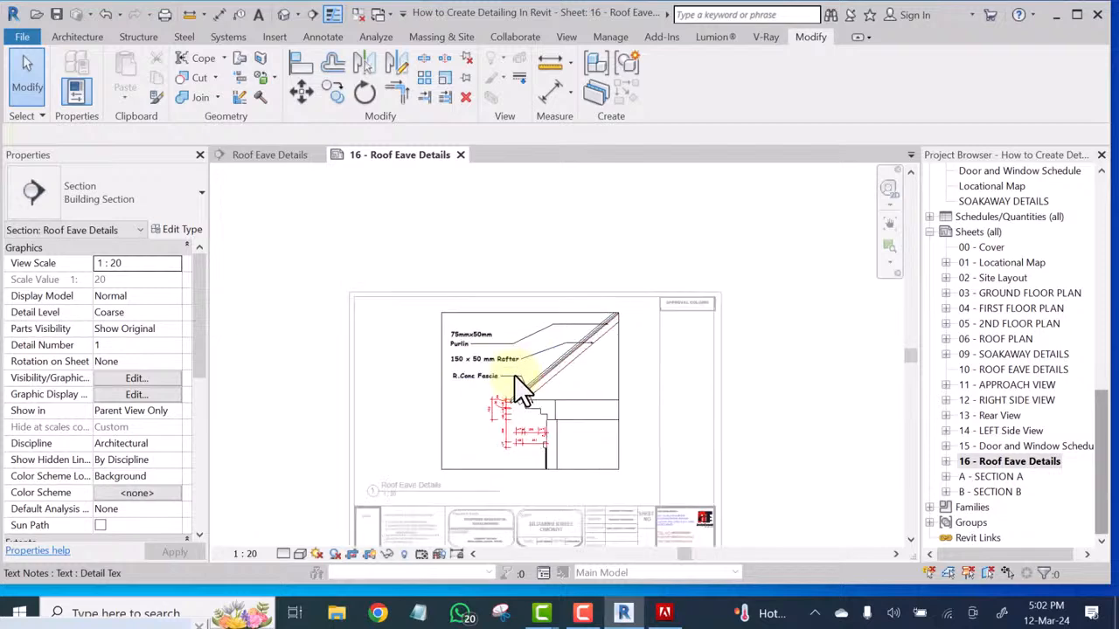
scroll(485, 367, "down", 1)
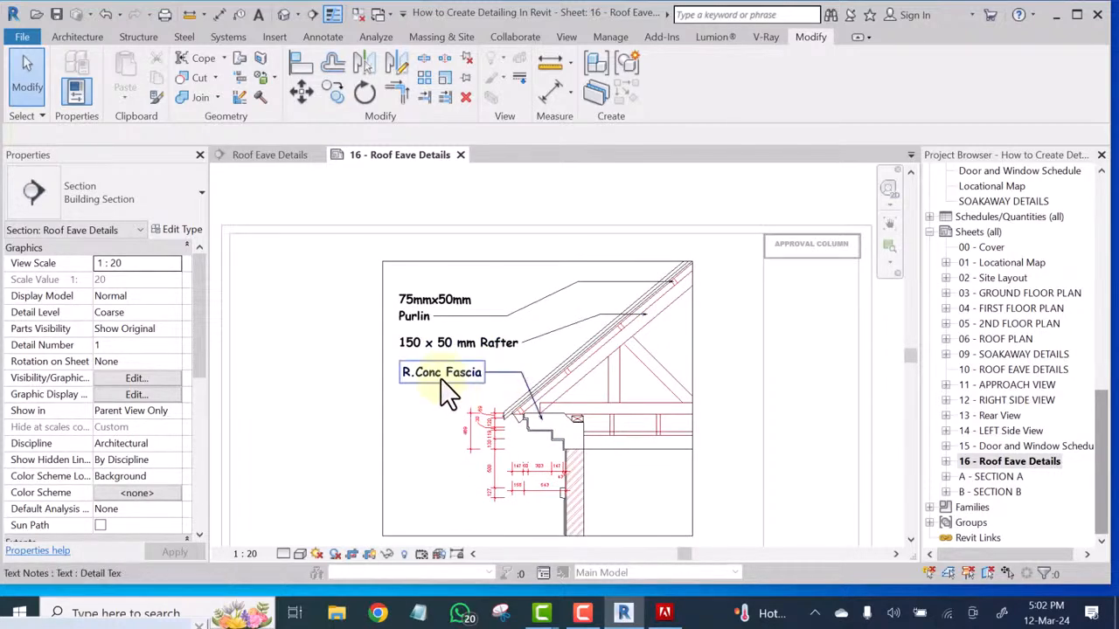
right_click(440, 399)
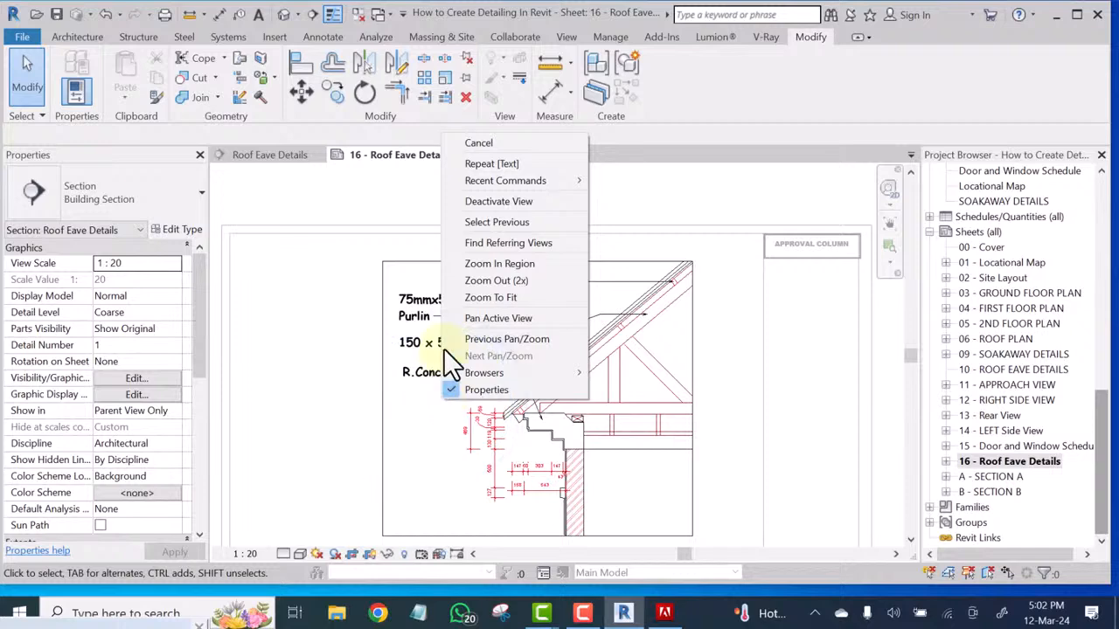
left_click(515, 199)
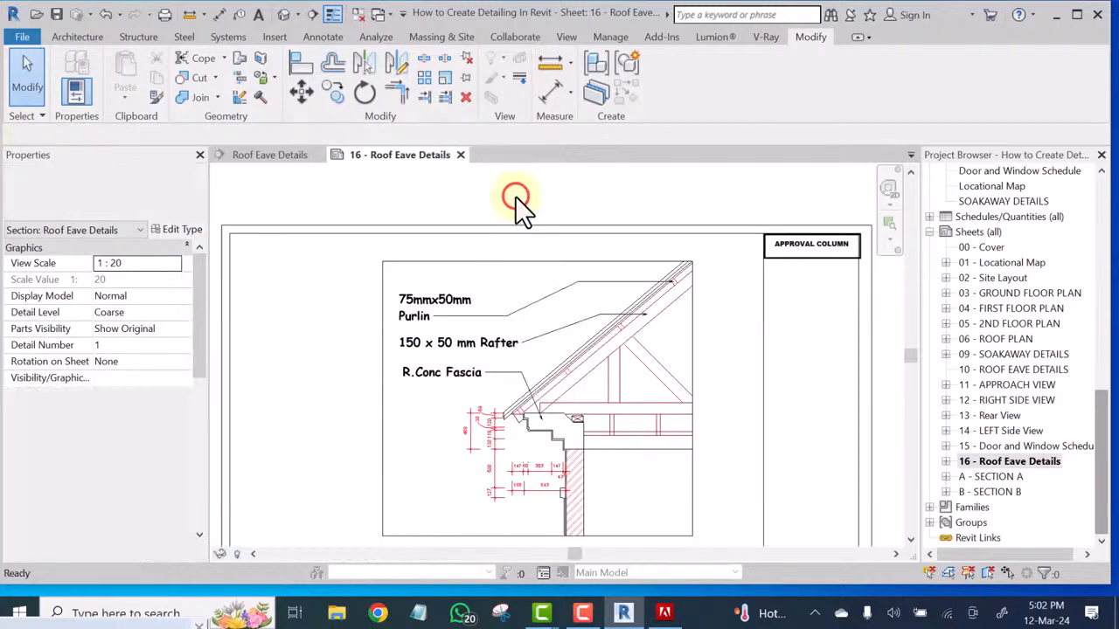
Examine the annotated eave detail on the sheet, checking its leader notes, dimensions, view title and title block
scroll(489, 394, "down", 5)
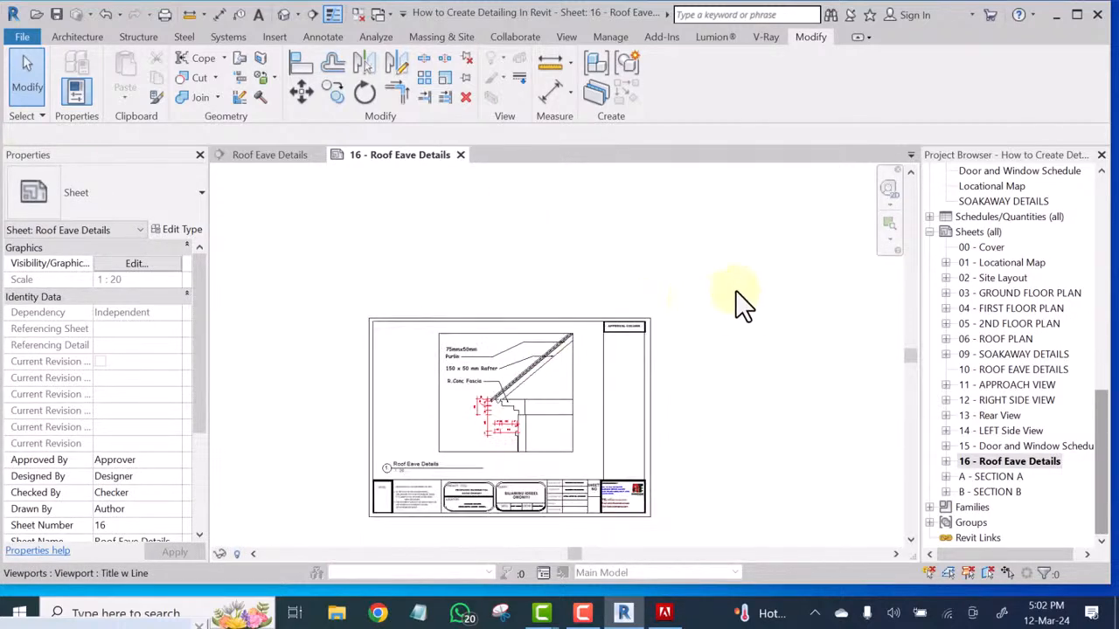
scroll(491, 411, "up", 5)
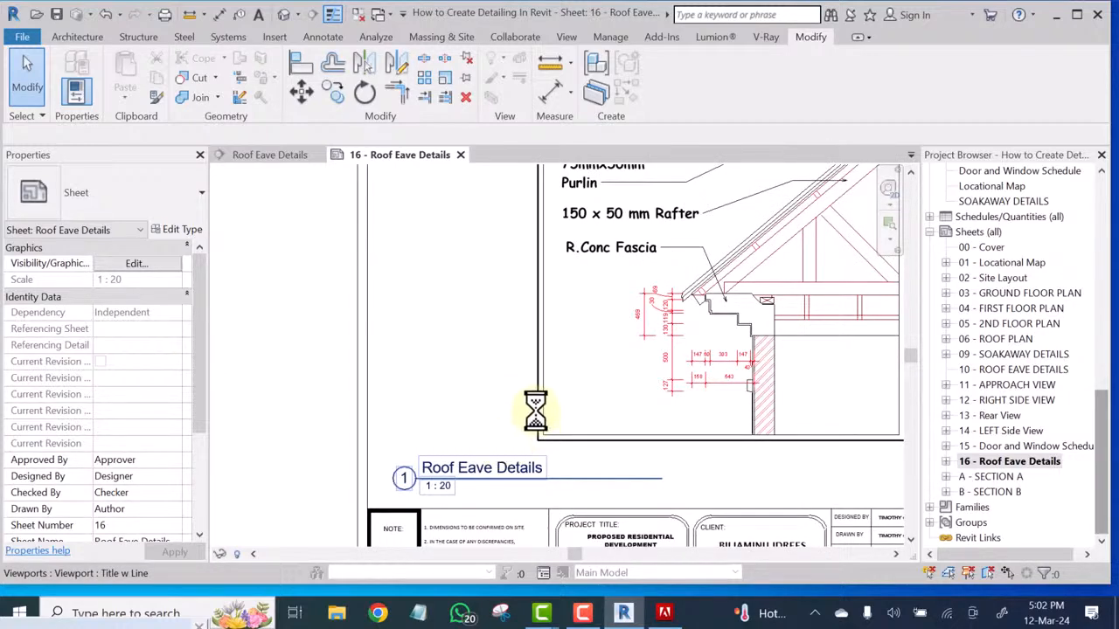
scroll(535, 409, "down", 4)
scroll(579, 435, "up", 4)
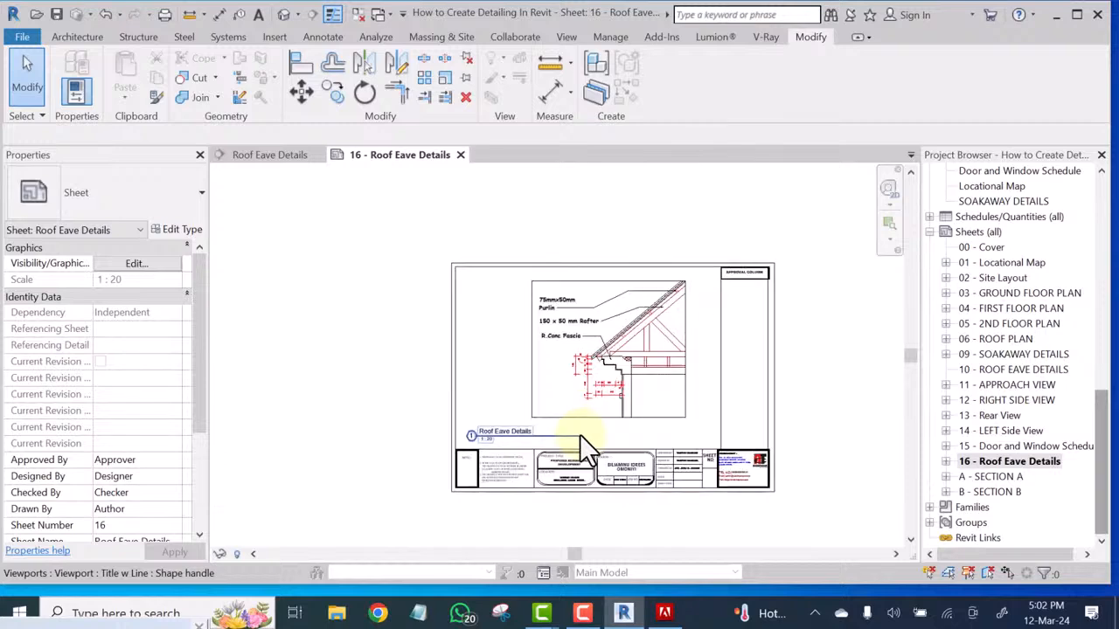
scroll(556, 425, "down", 3)
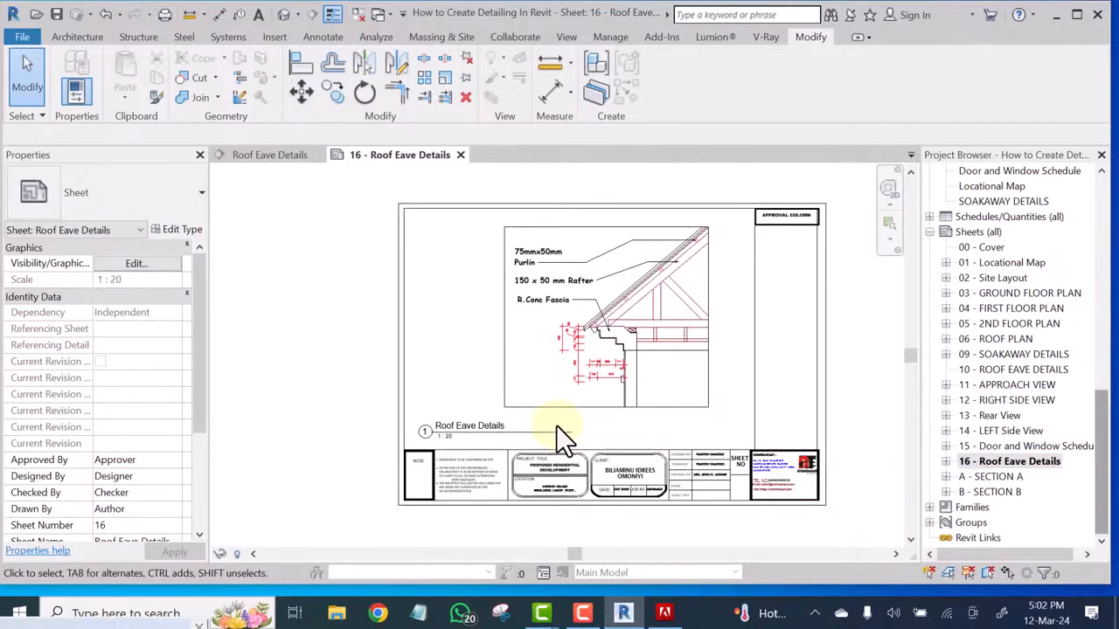
scroll(576, 358, "up", 2)
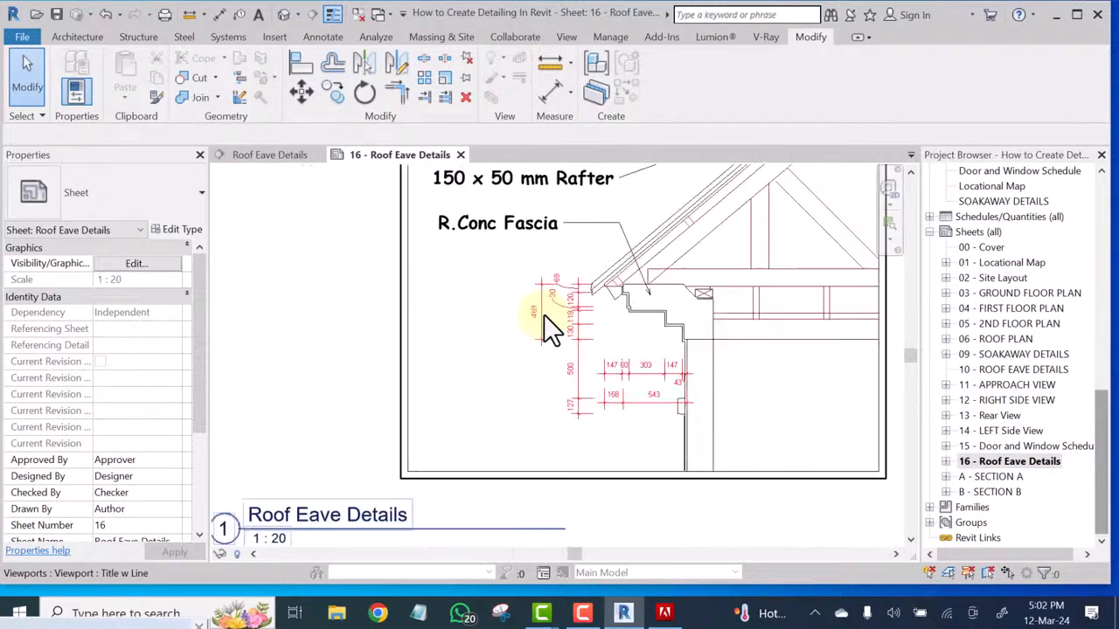
scroll(524, 354, "down", 1)
scroll(503, 348, "down", 2)
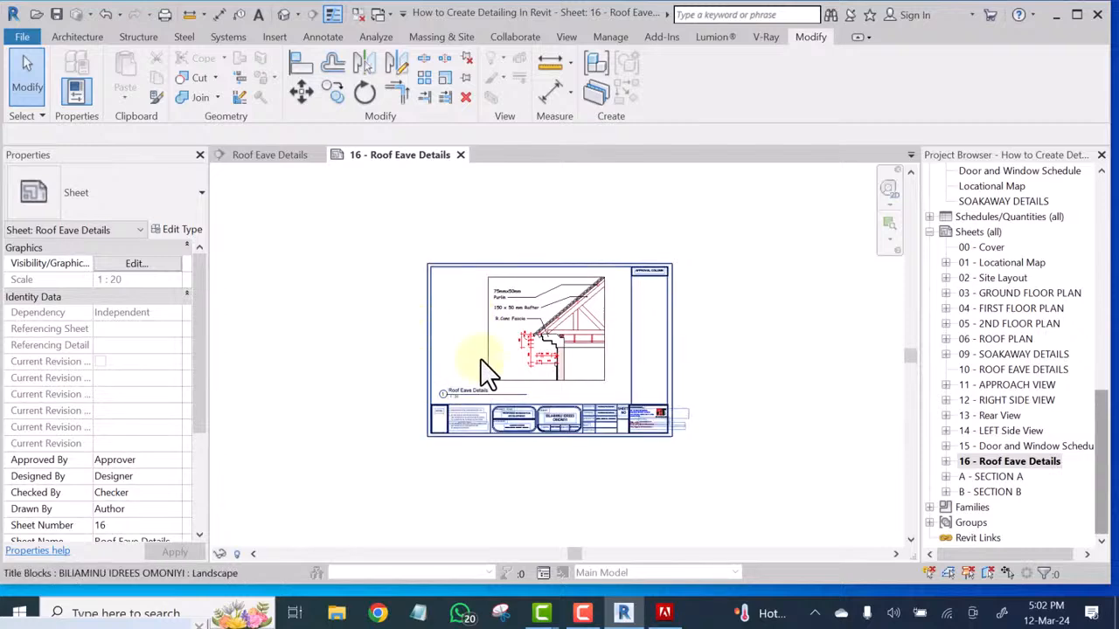
scroll(529, 367, "up", 2)
scroll(530, 367, "up", 1)
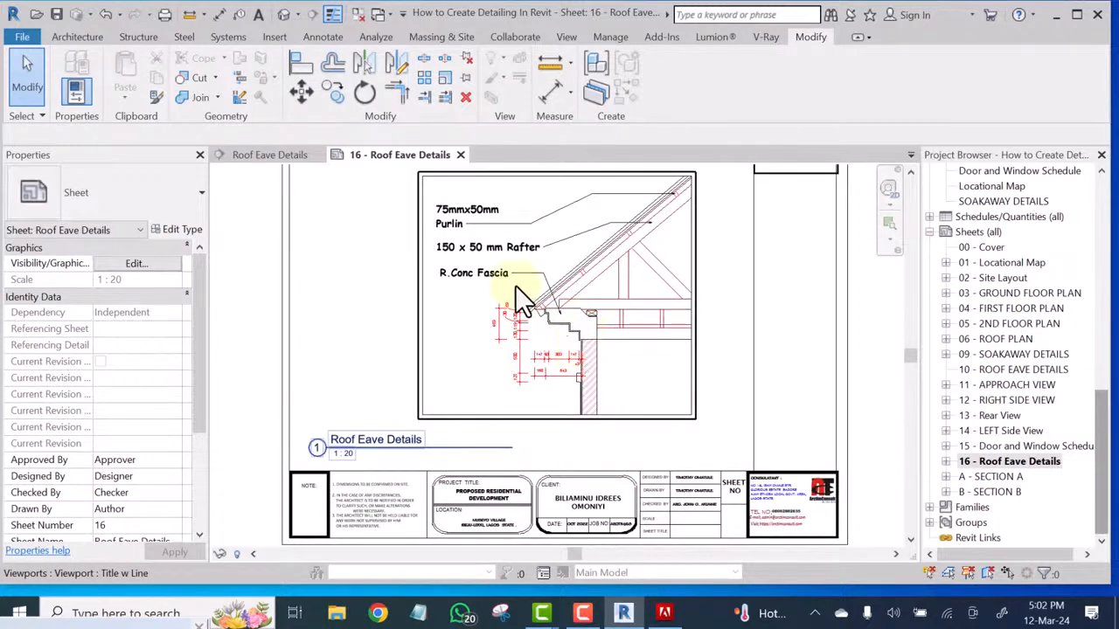
scroll(445, 298, "down", 1)
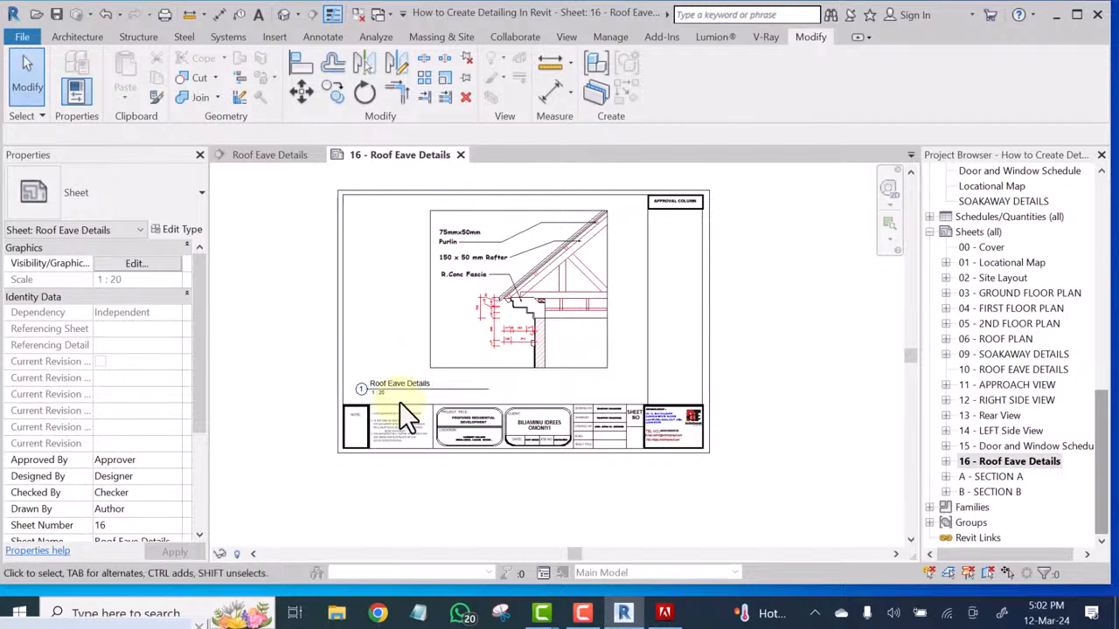
scroll(390, 360, "up", 1)
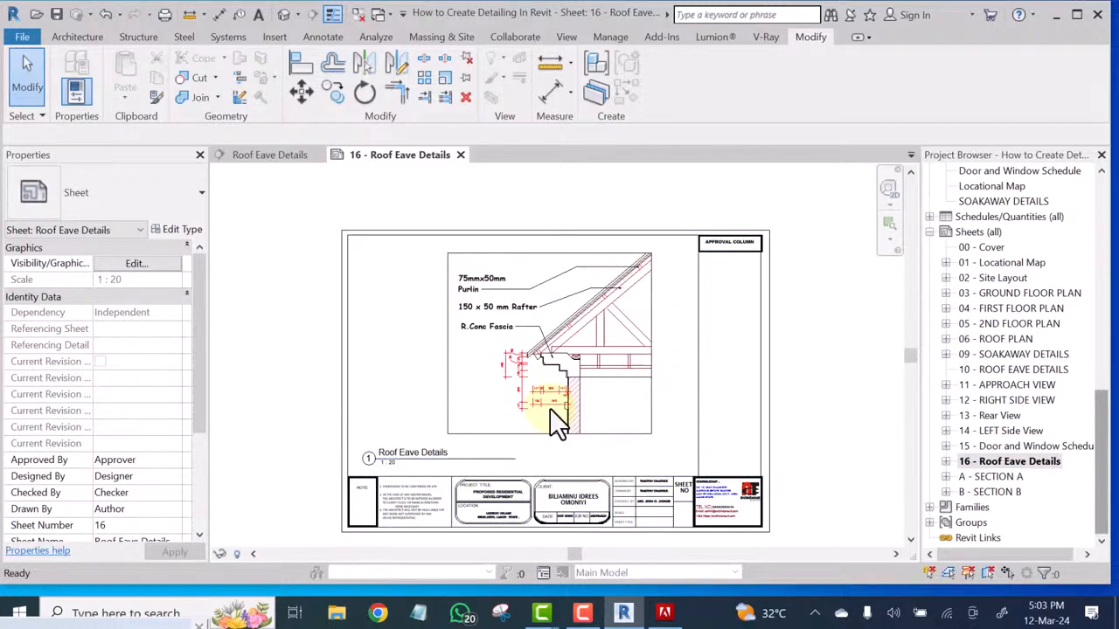
Frame the eave detail on the sheet with rectangular detail lines in the furniture line style, along the viewport border
key("d")
key("l")
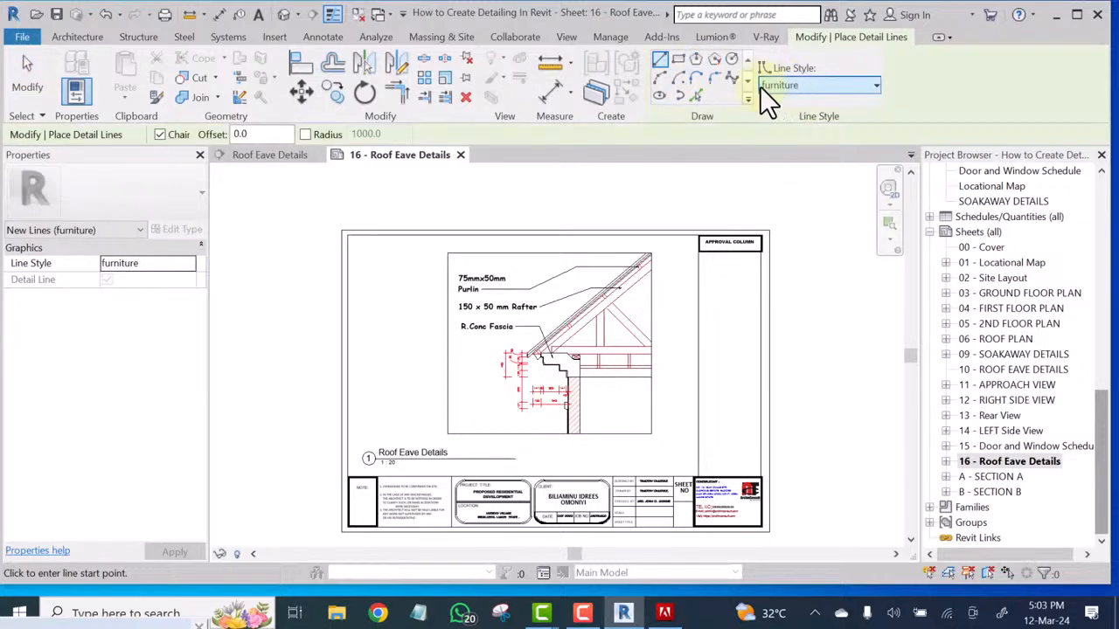
left_click(676, 58)
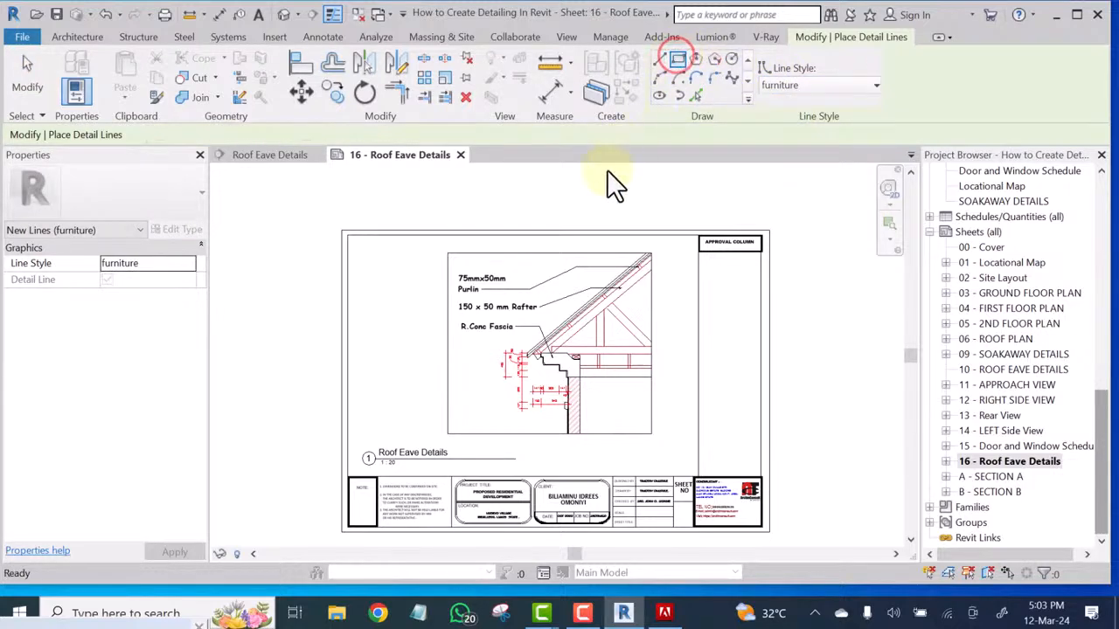
scroll(407, 289, "up", 3)
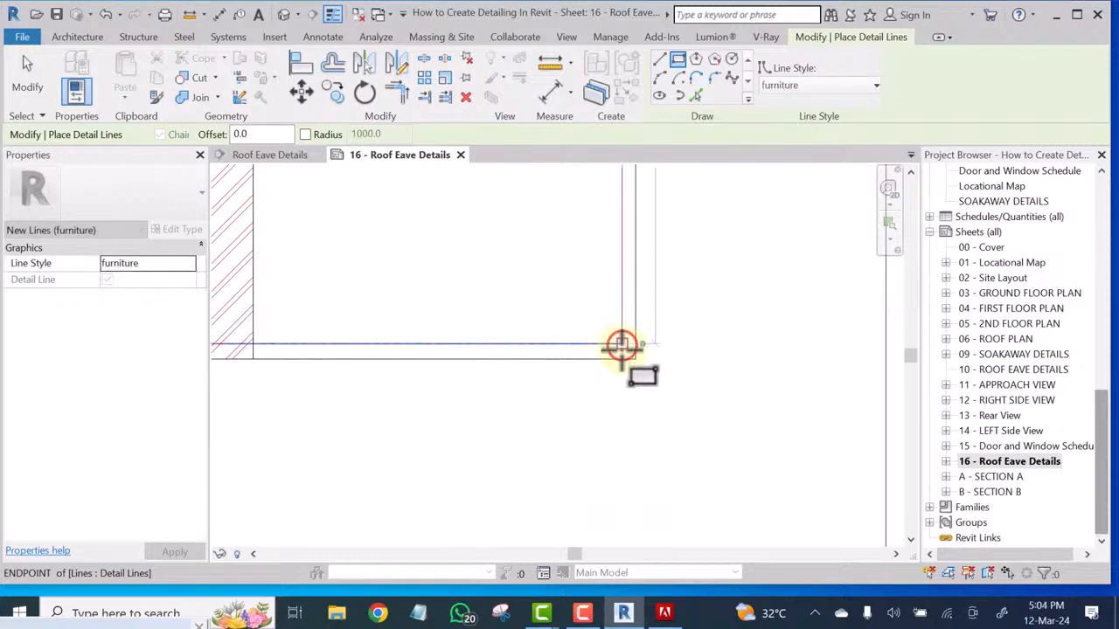
scroll(621, 347, "down", 10)
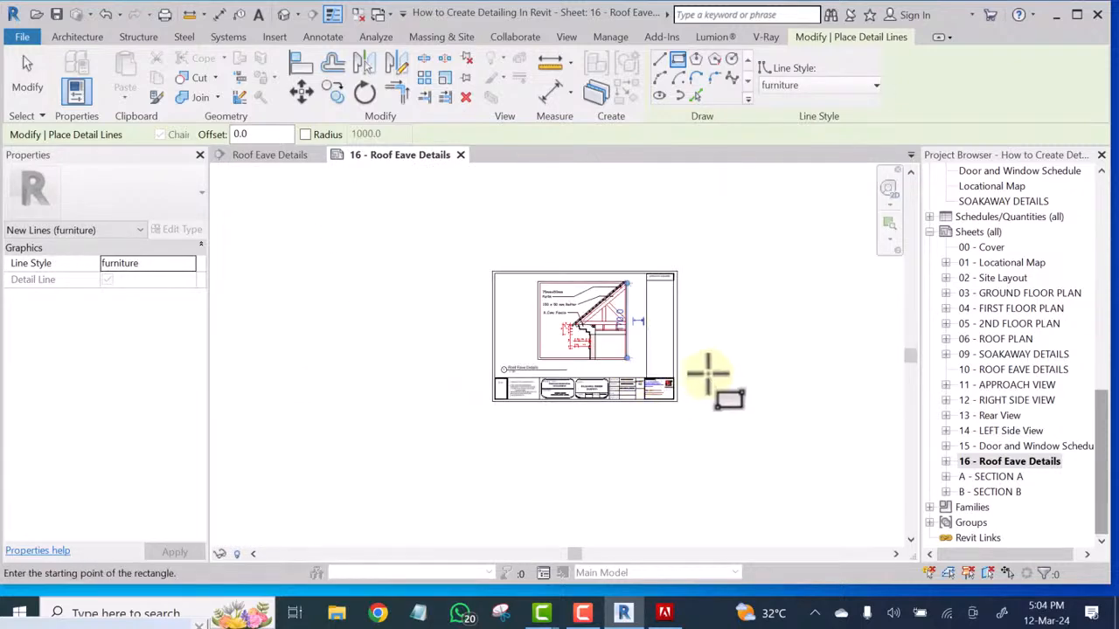
key("Escape")
key("Escape")
Review the framed eave detail on the sheet, examining its border, dimensions, view title and title block
scroll(705, 381, "up", 1)
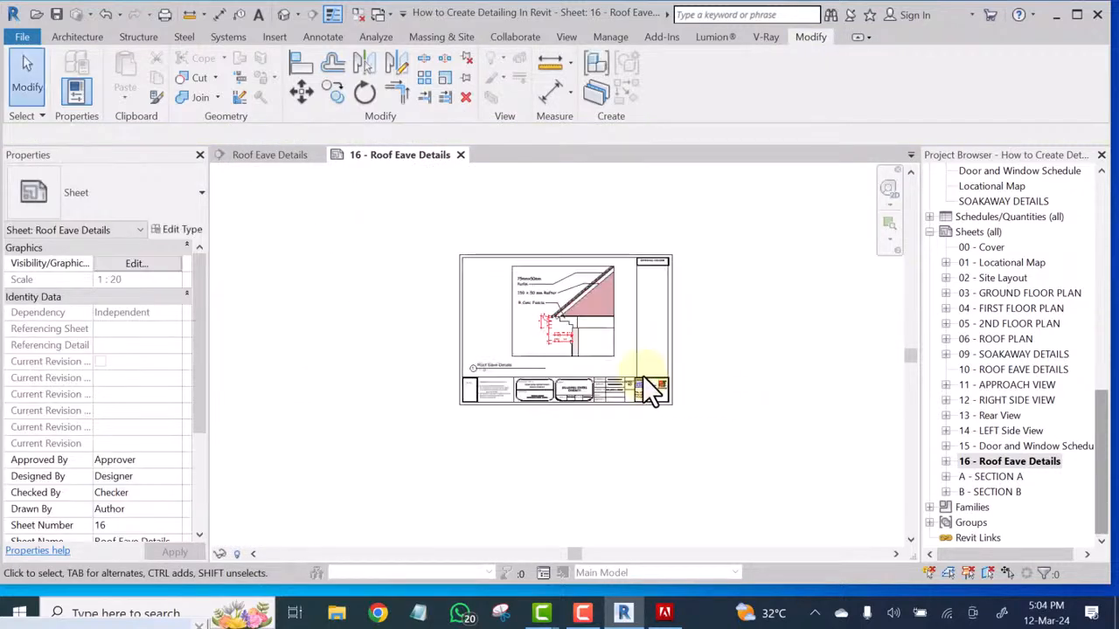
scroll(645, 376, "up", 4)
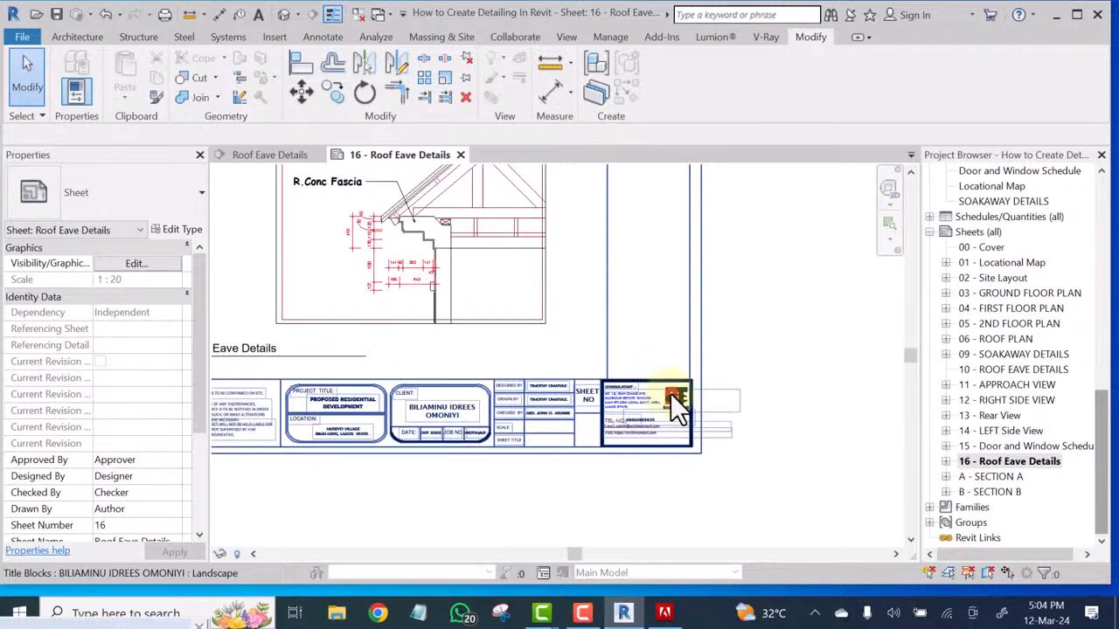
scroll(673, 394, "down", 3)
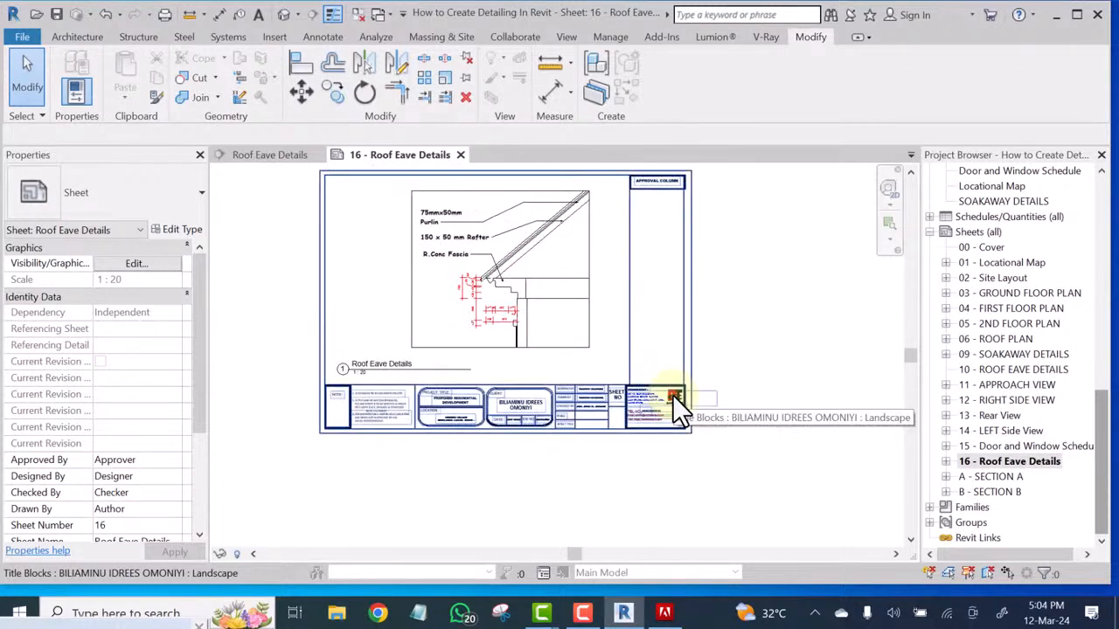
middle_click_drag(647, 393, 694, 456)
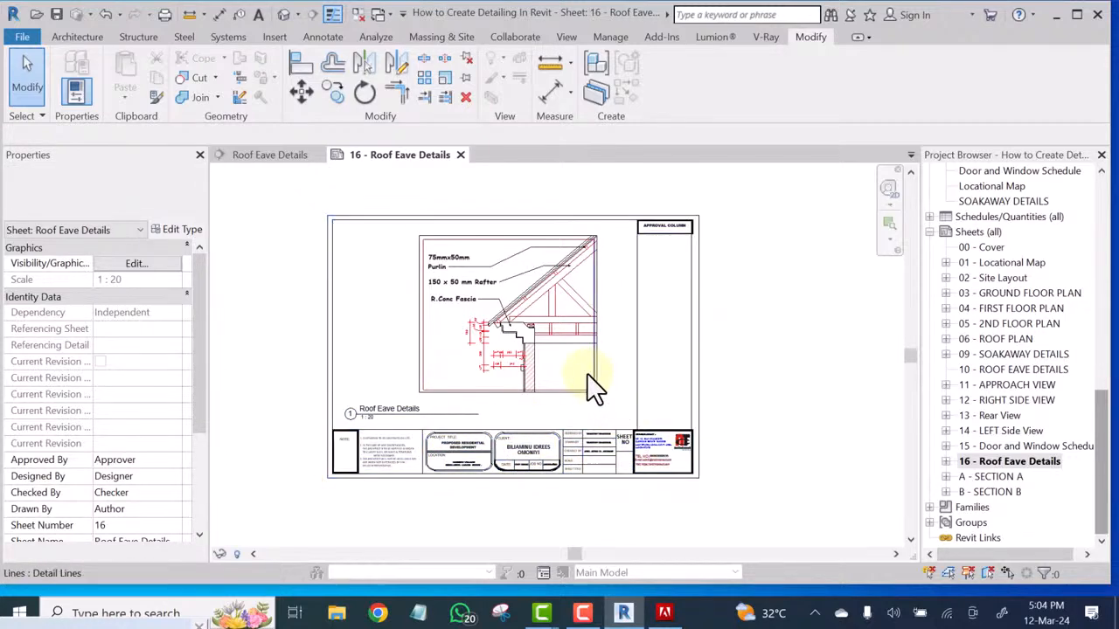
scroll(687, 458, "up", 1)
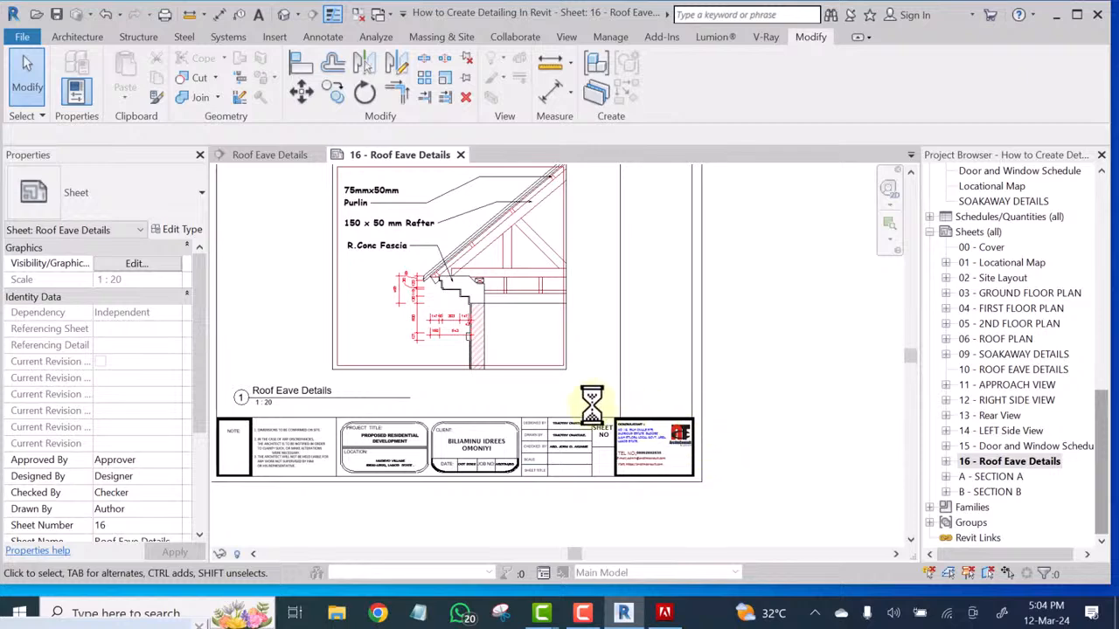
scroll(742, 465, "down", 2)
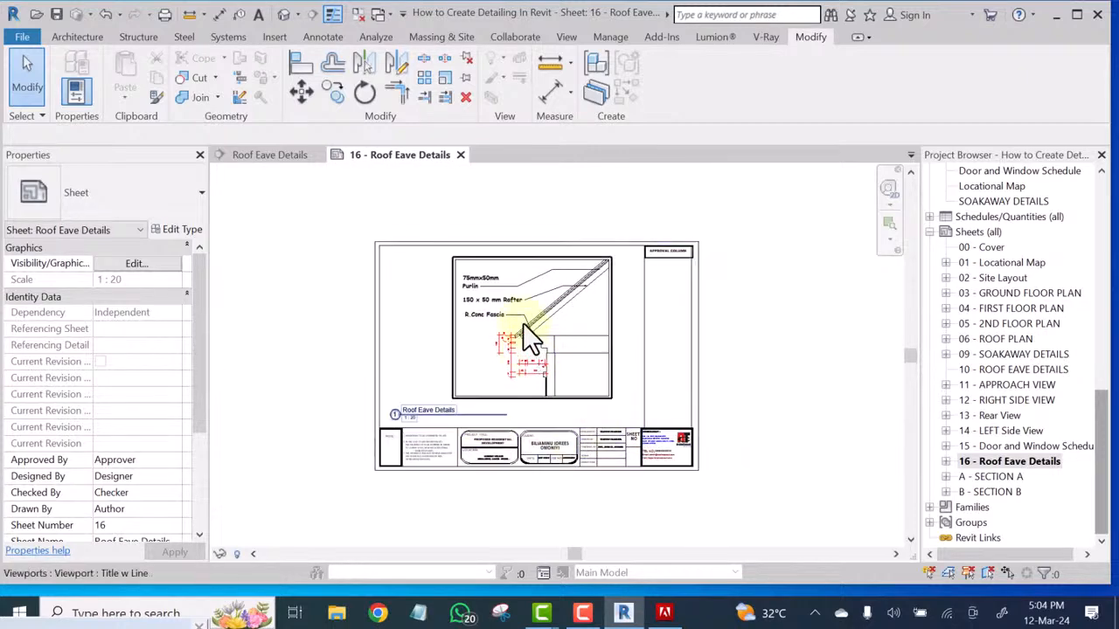
scroll(460, 395, "up", 1)
scroll(460, 395, "up", 4)
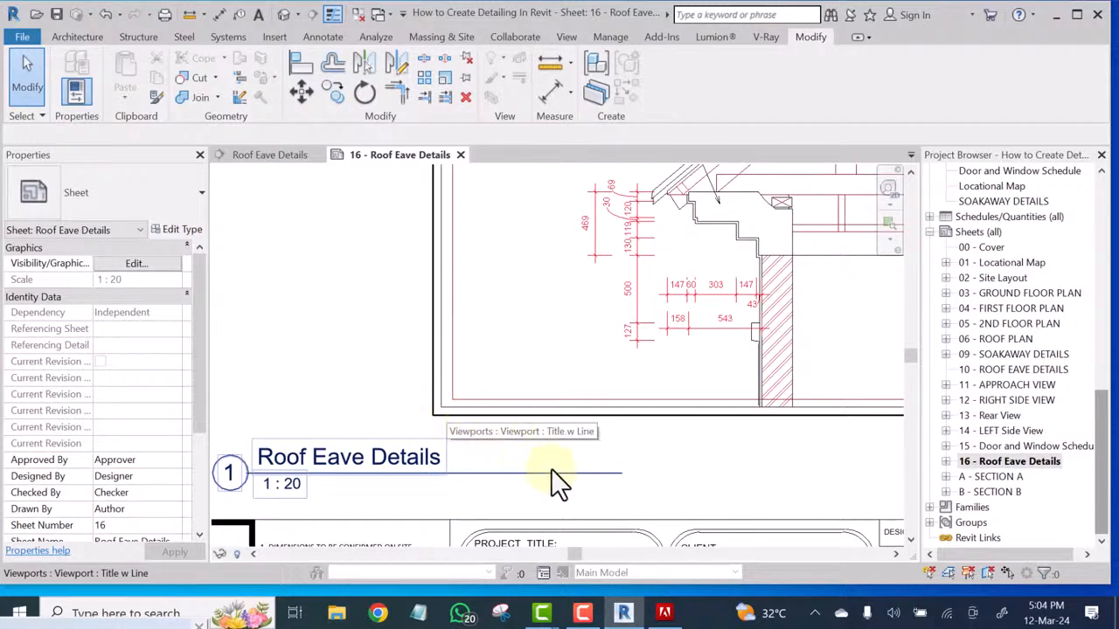
scroll(612, 477, "down", 5)
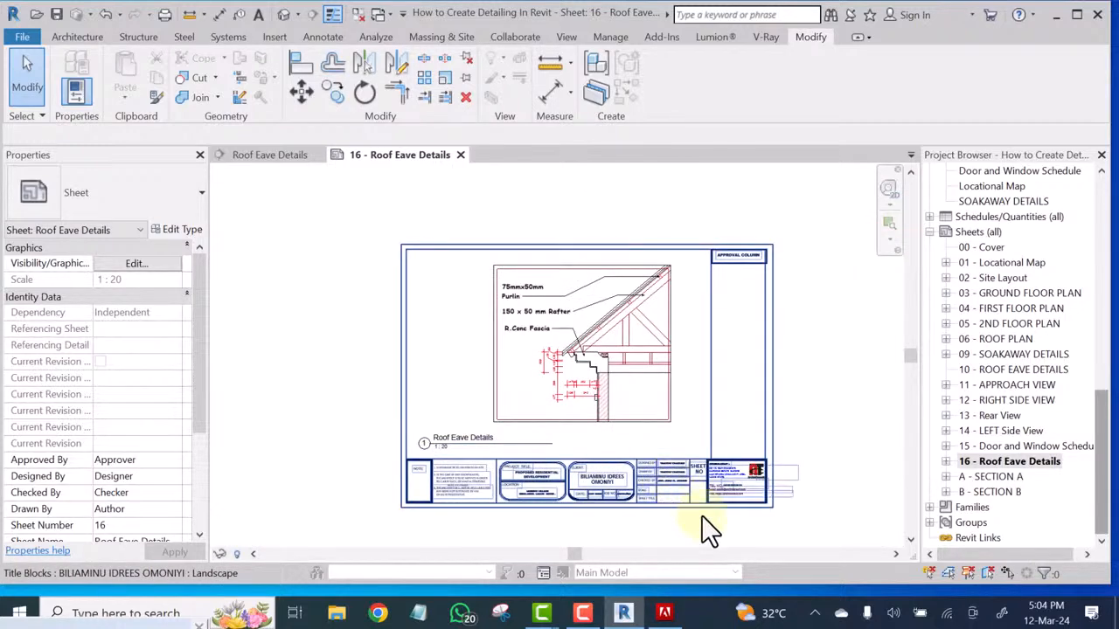